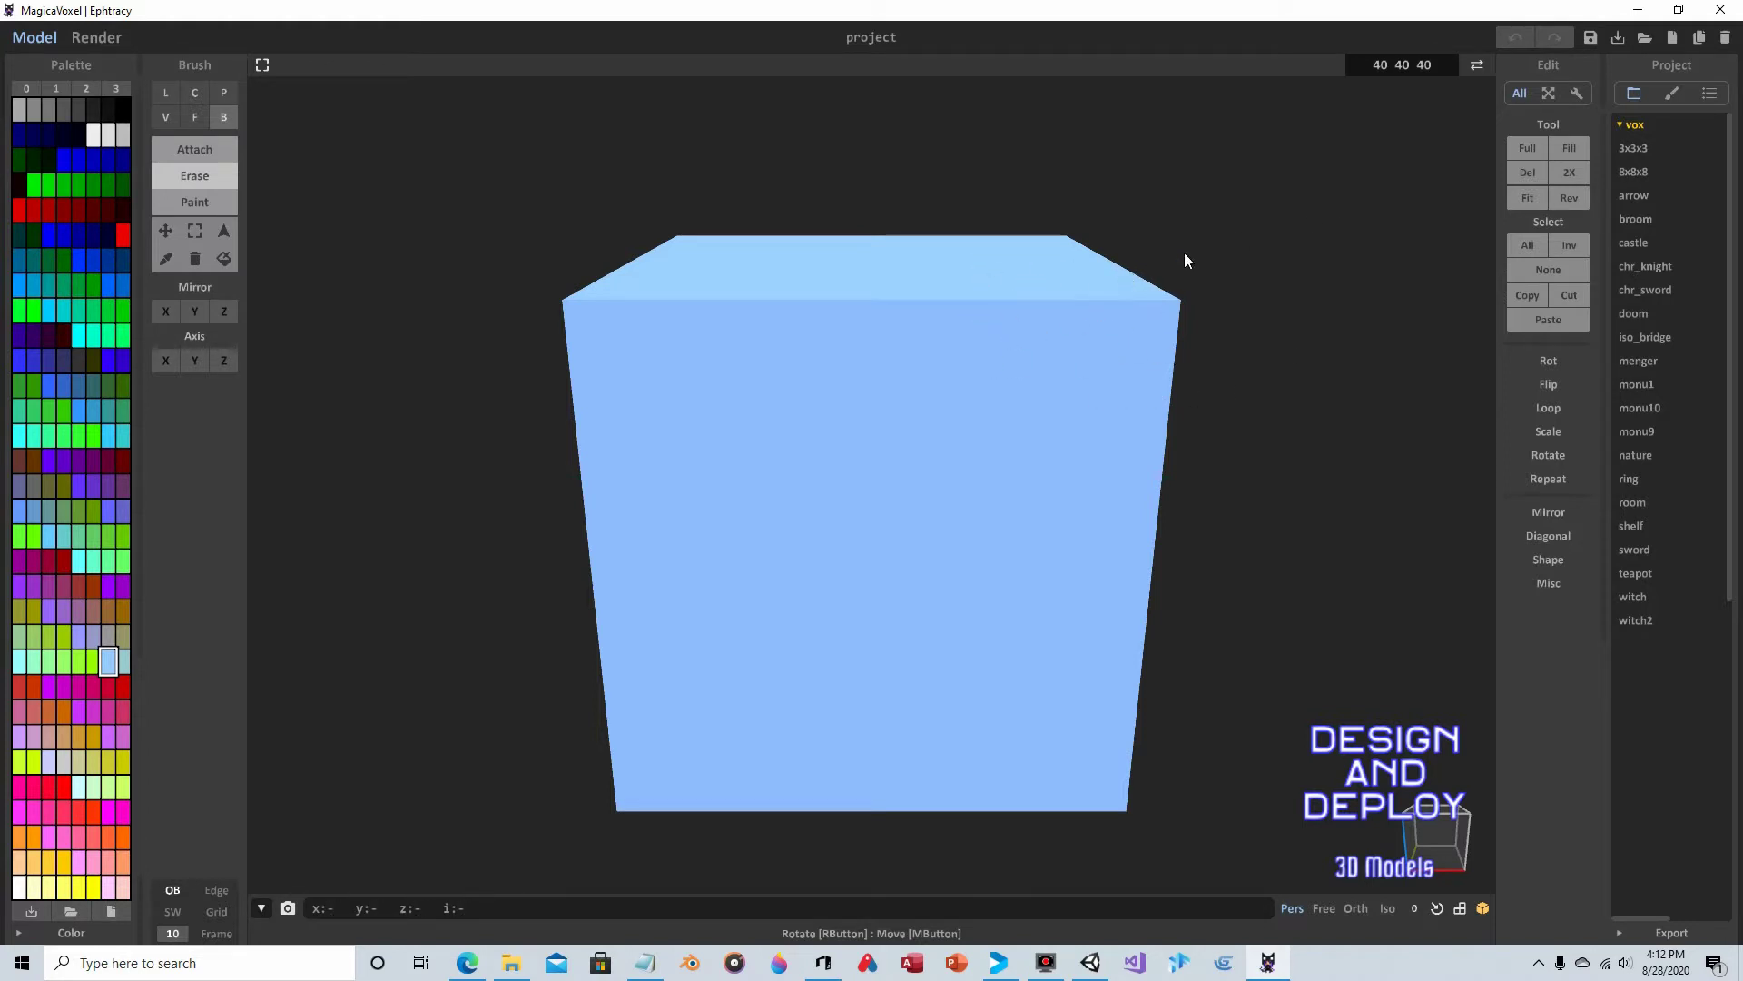
pyautogui.click(1381, 64)
pyautogui.click(1239, 155)
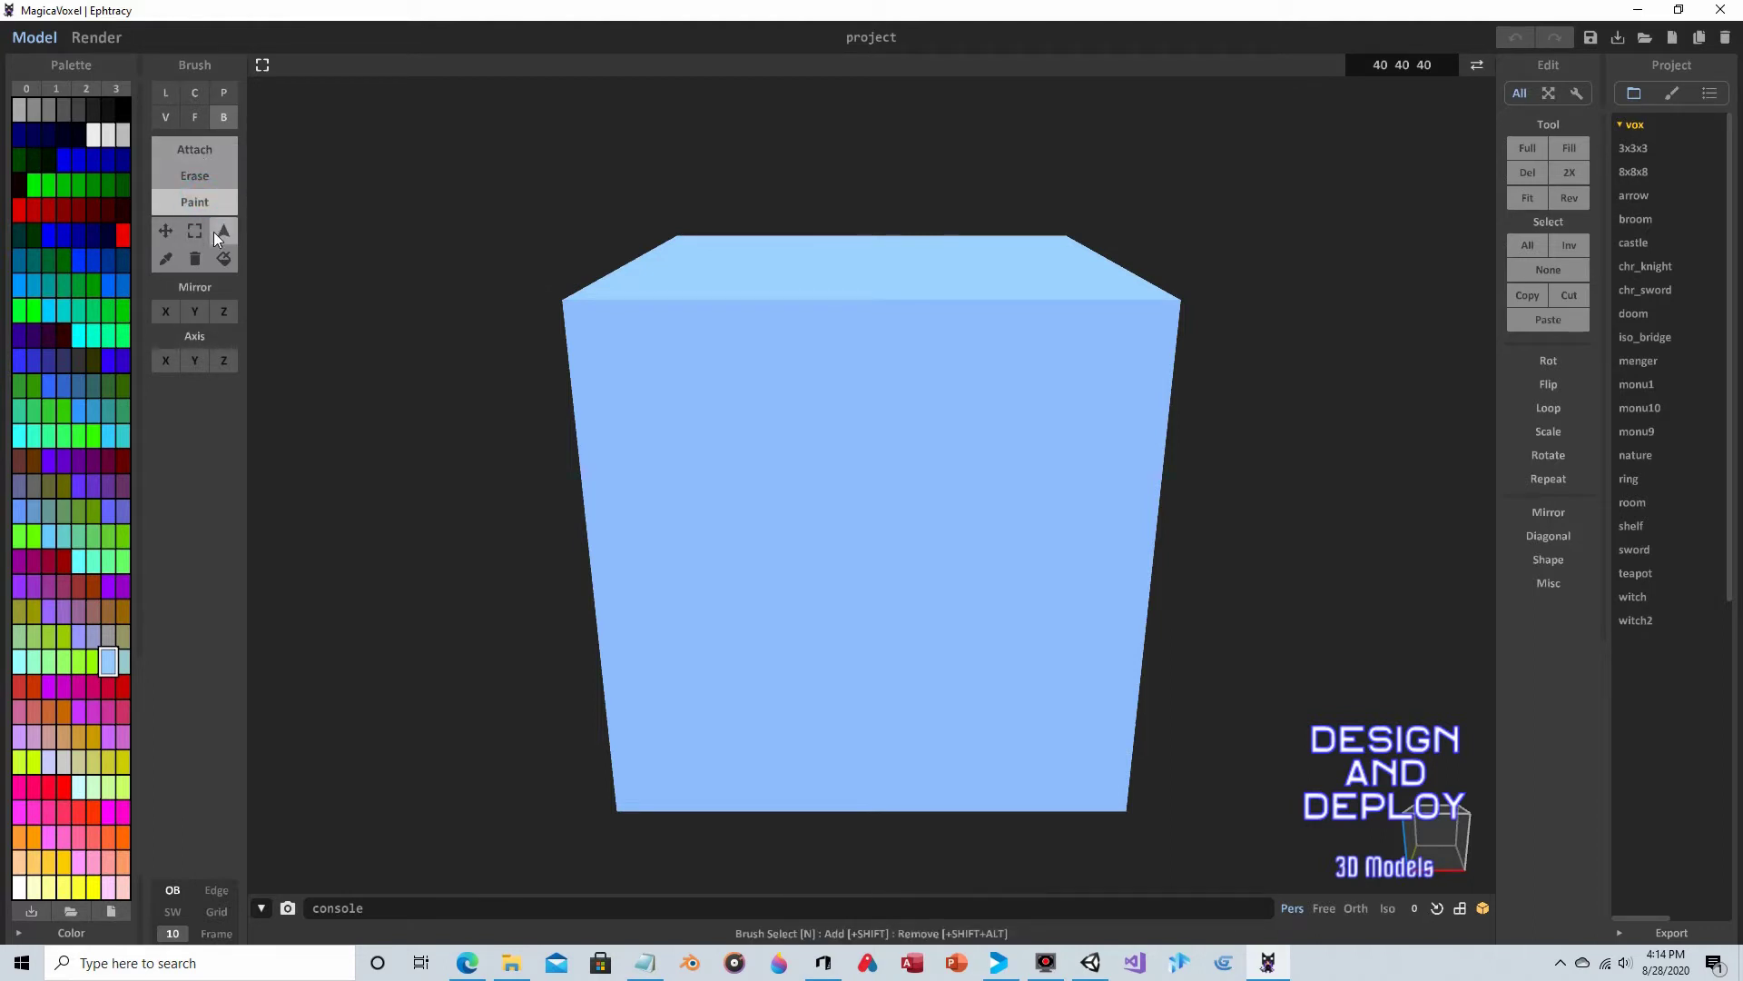
# - Paint the cube's four sides and top brown, palette index 138, using the Face brush in Paint mode
pyautogui.click(32, 462)
pyautogui.click(194, 118)
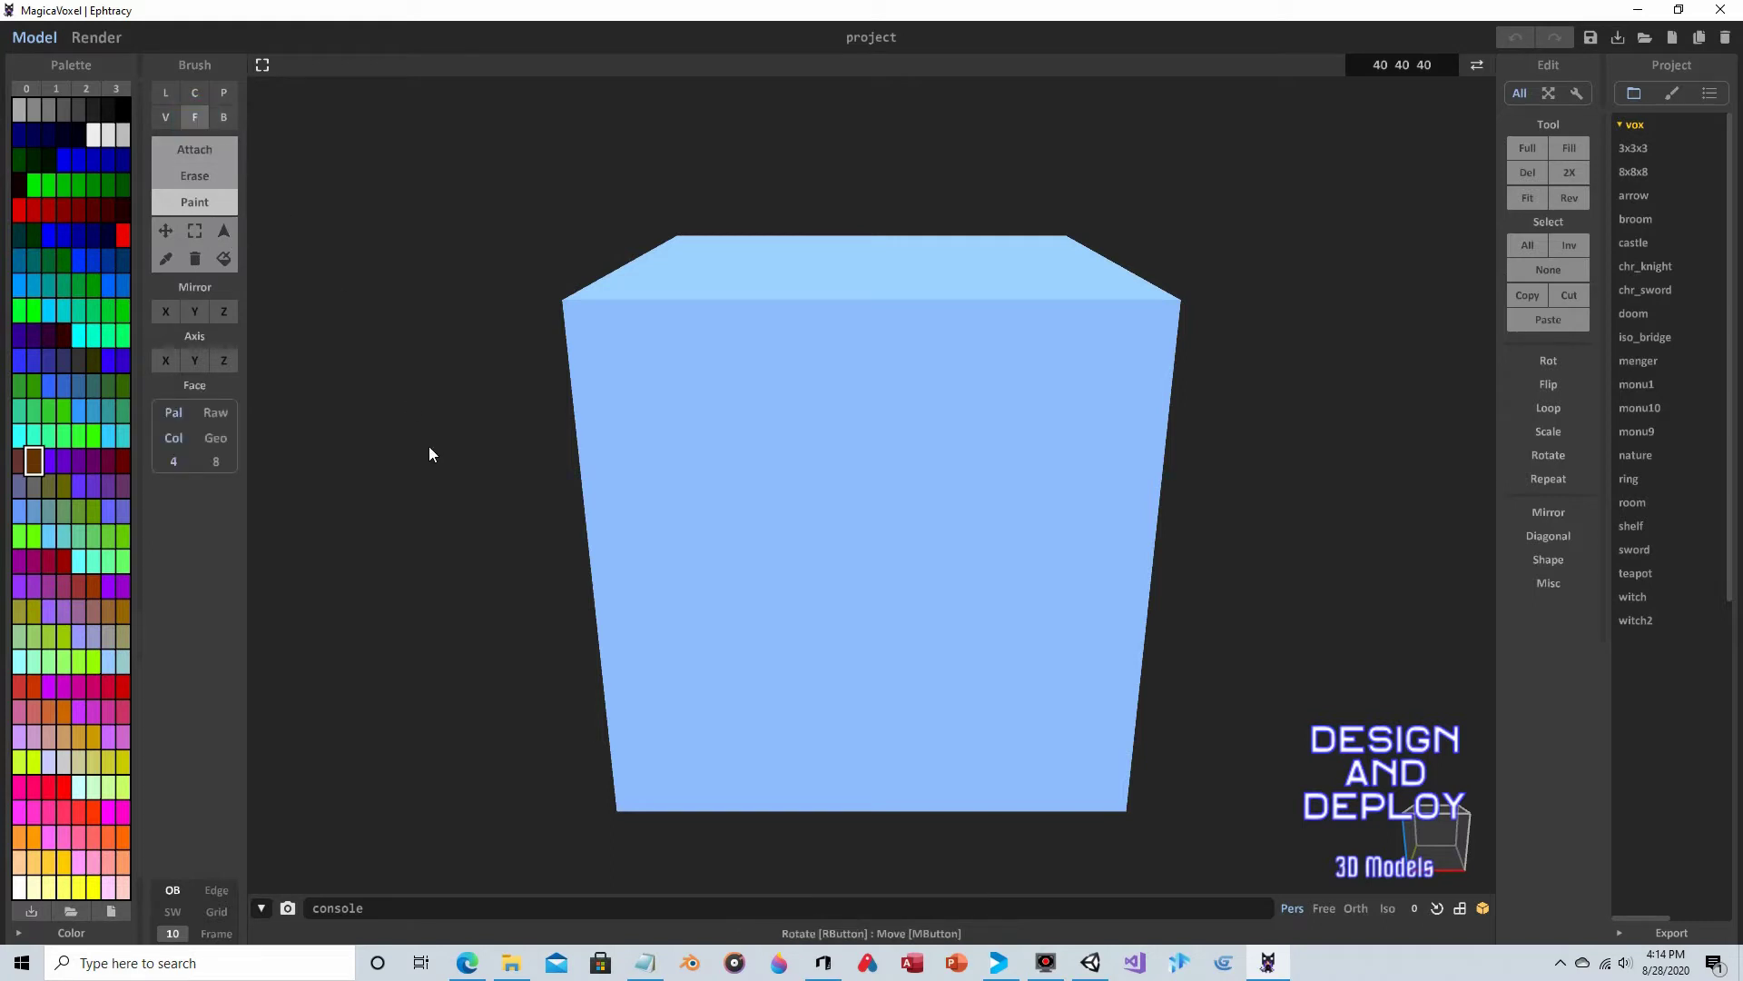
pyautogui.click(868, 505)
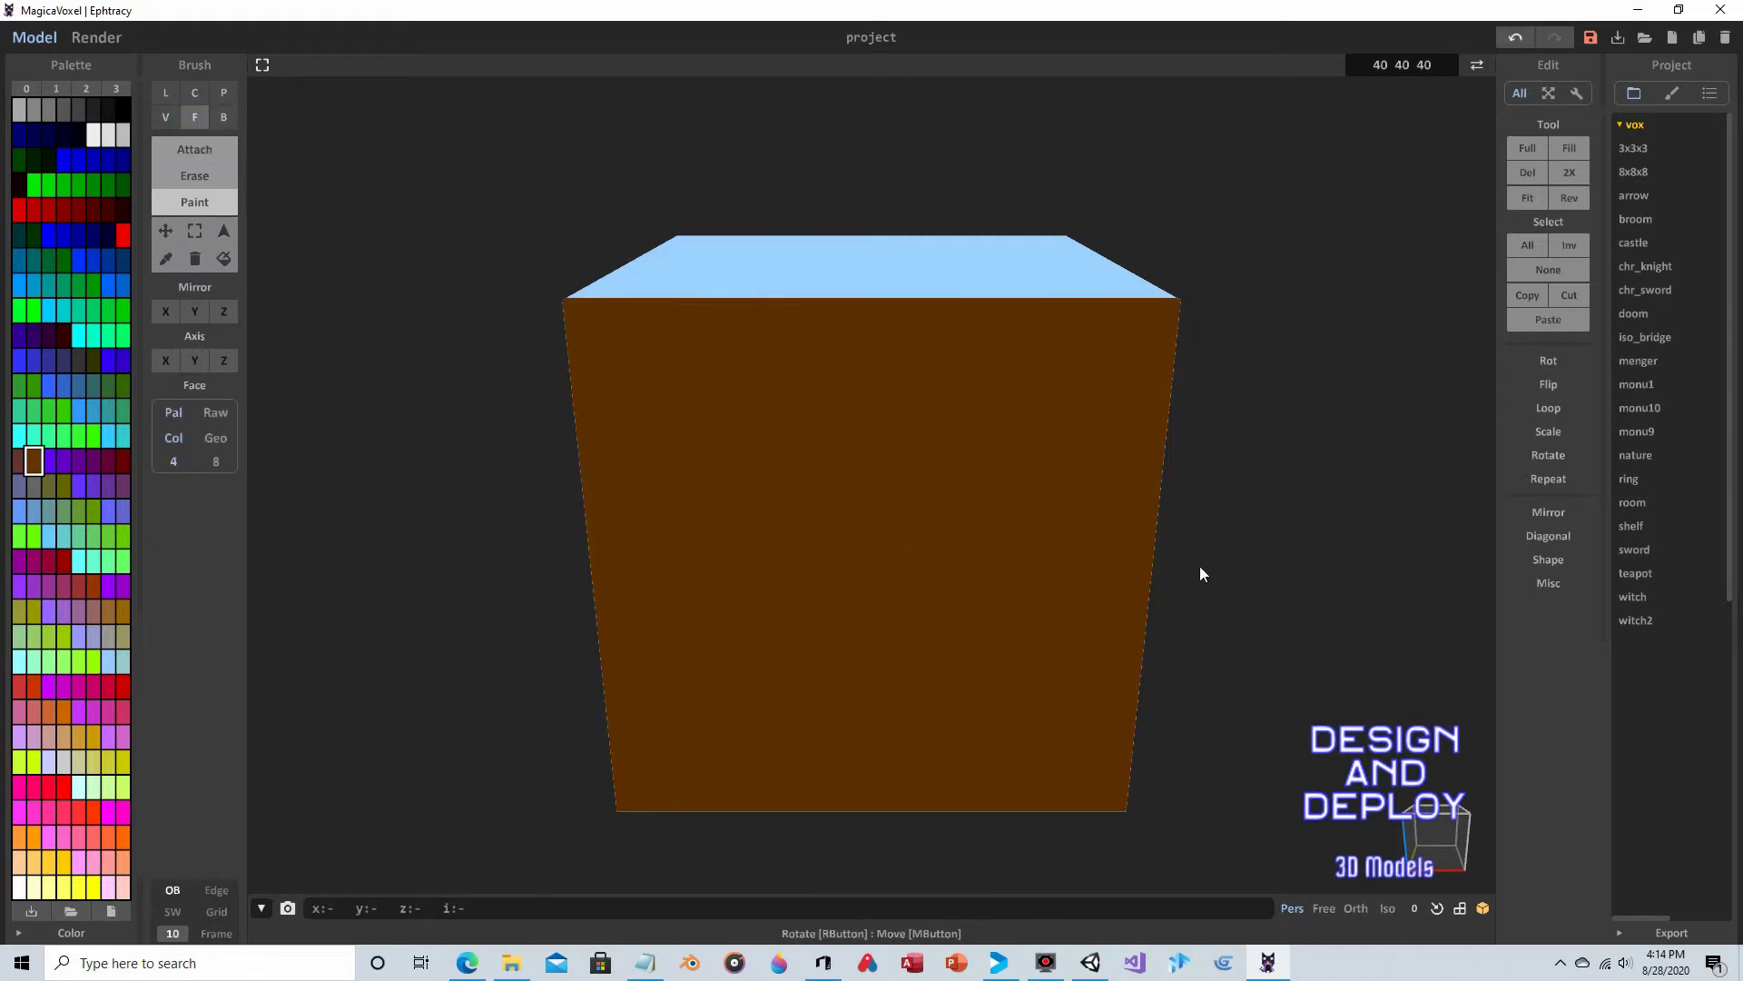
pyautogui.moveTo(1287, 487)
pyautogui.mouseDown(button='right')
pyautogui.moveTo(1101, 490)
pyautogui.moveTo(1148, 491)
pyautogui.mouseUp(button='right')
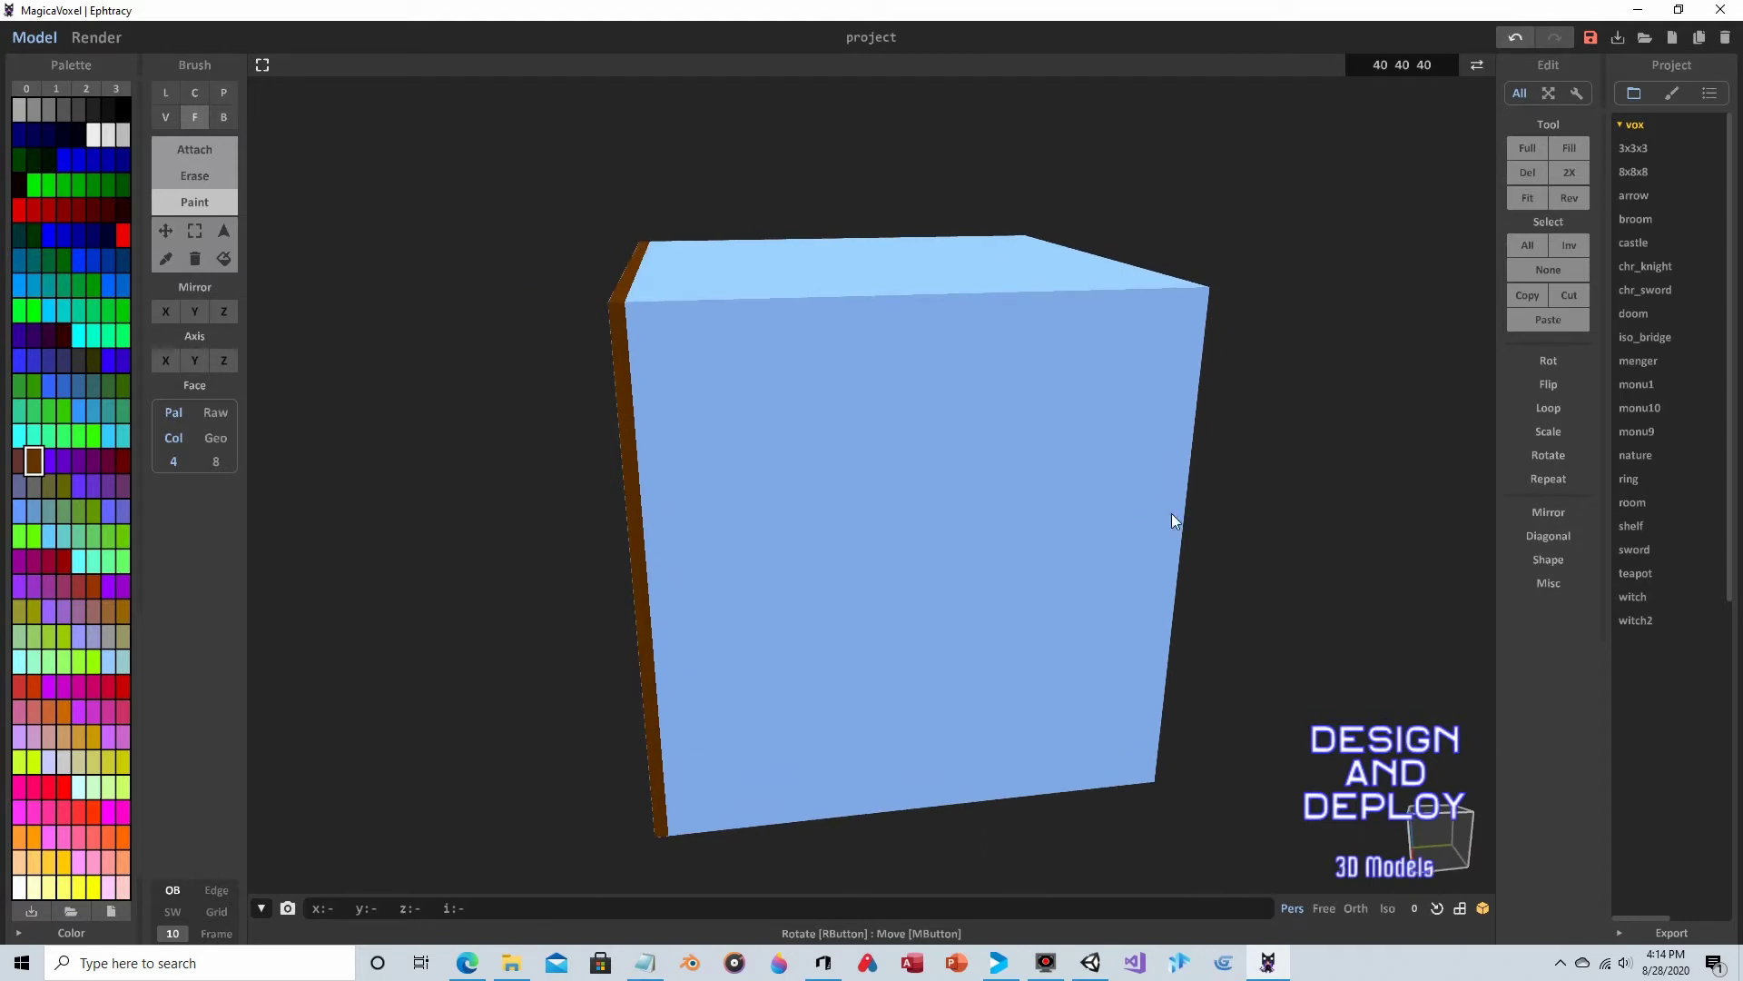
pyautogui.click(1185, 505)
pyautogui.moveTo(1358, 463); pyautogui.dragTo(1175, 475, button='right')
pyautogui.click(1073, 471)
pyautogui.moveTo(1335, 466)
pyautogui.mouseDown(button='right')
pyautogui.moveTo(1070, 471)
pyautogui.moveTo(1035, 317)
pyautogui.moveTo(825, 471)
pyautogui.moveTo(1082, 190)
pyautogui.moveTo(1083, 395)
pyautogui.moveTo(1141, 389)
pyautogui.moveTo(739, 498)
pyautogui.mouseUp(button='right')
pyautogui.click(1008, 490)
pyautogui.click(929, 277)
pyautogui.click(824, 471)
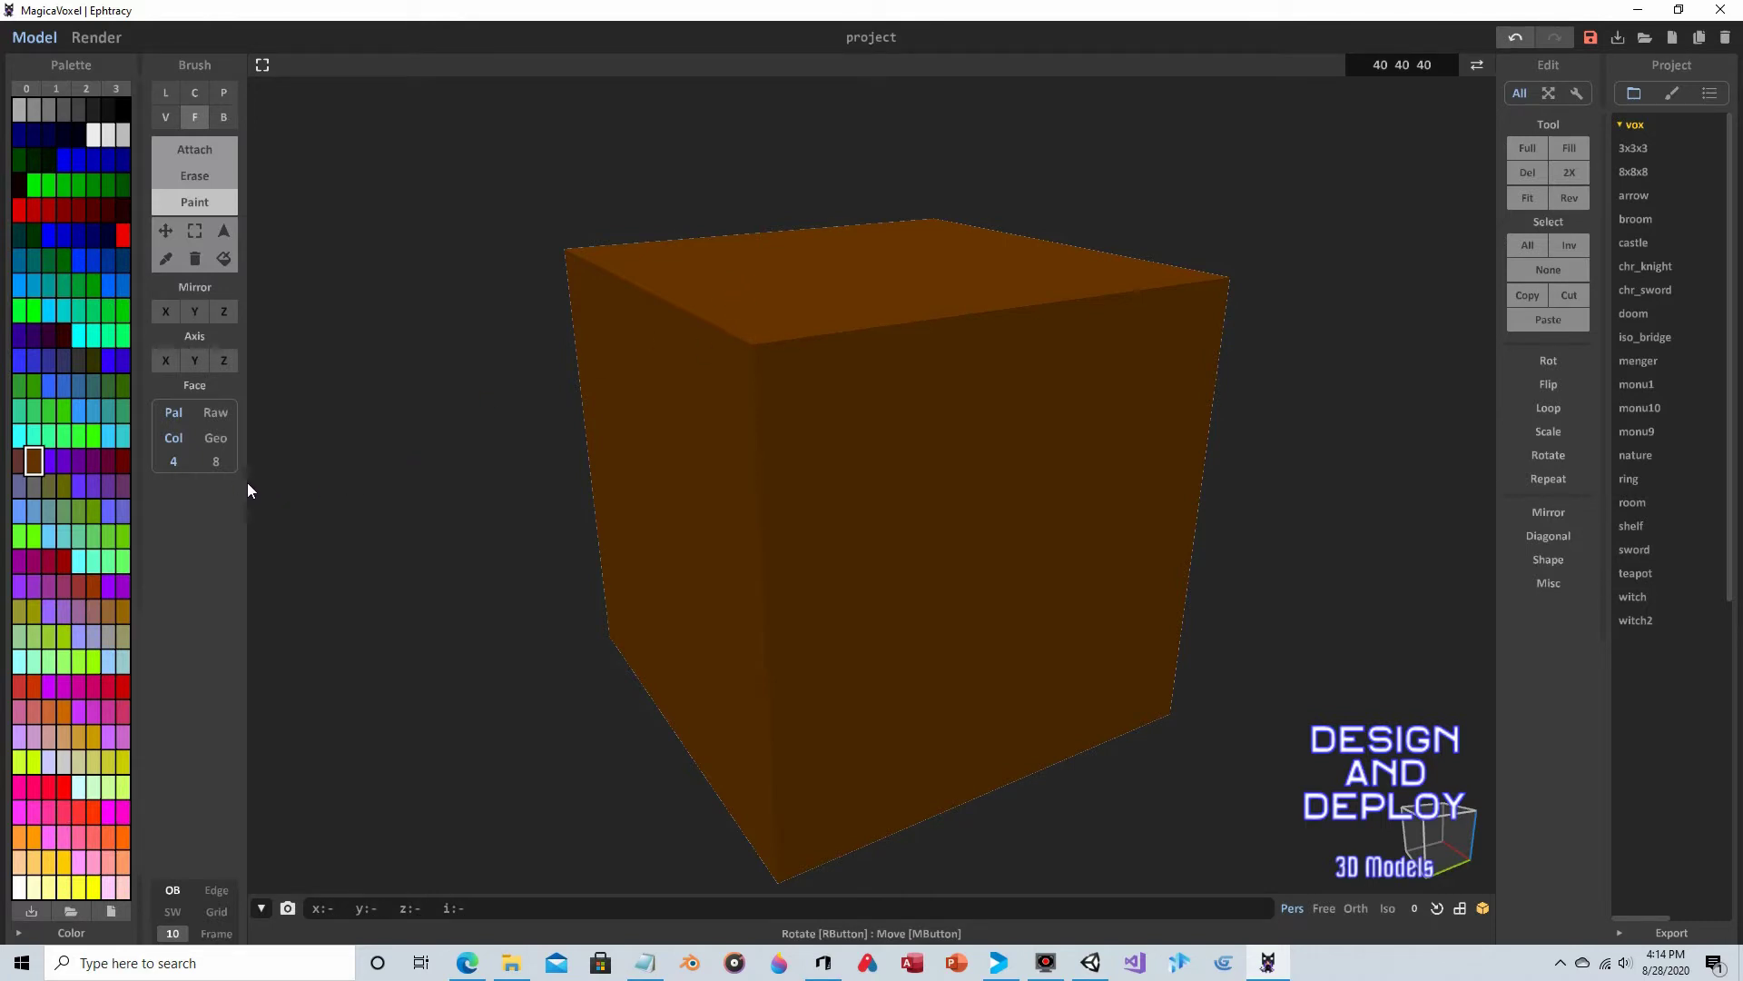
# - Pick dark red, palette index 144, try it as a fill on one side face, and undo that fill
pyautogui.click(124, 460)
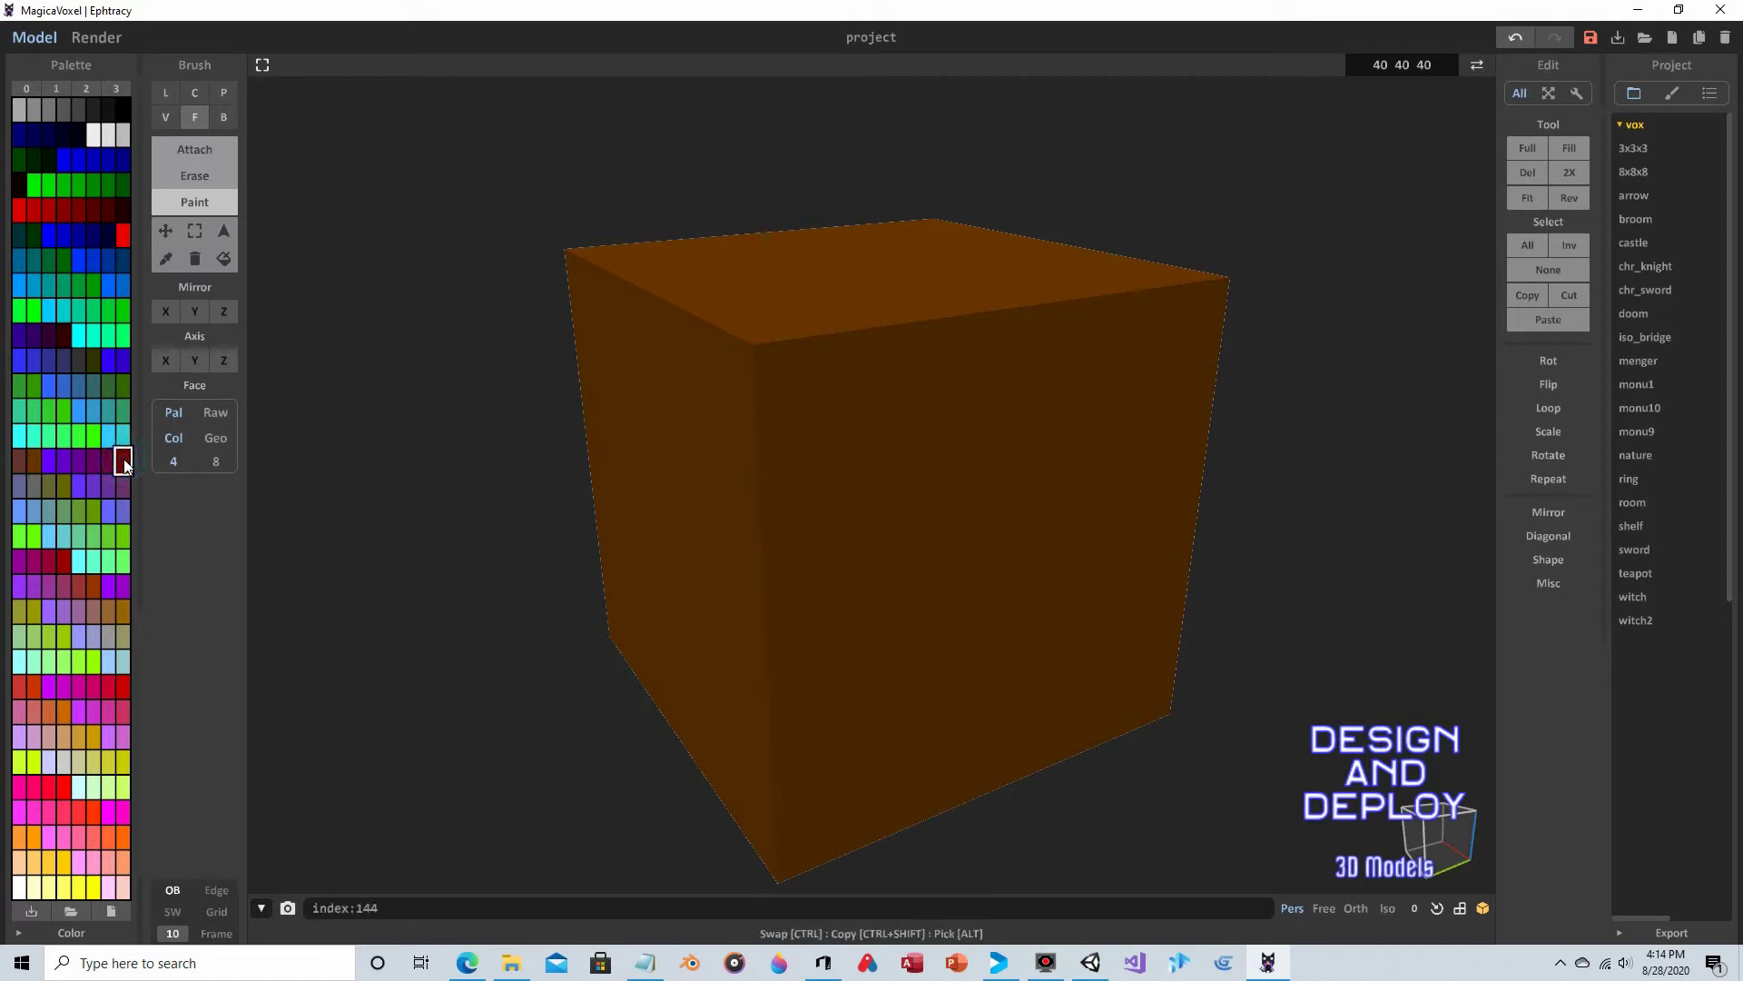
pyautogui.click(892, 455)
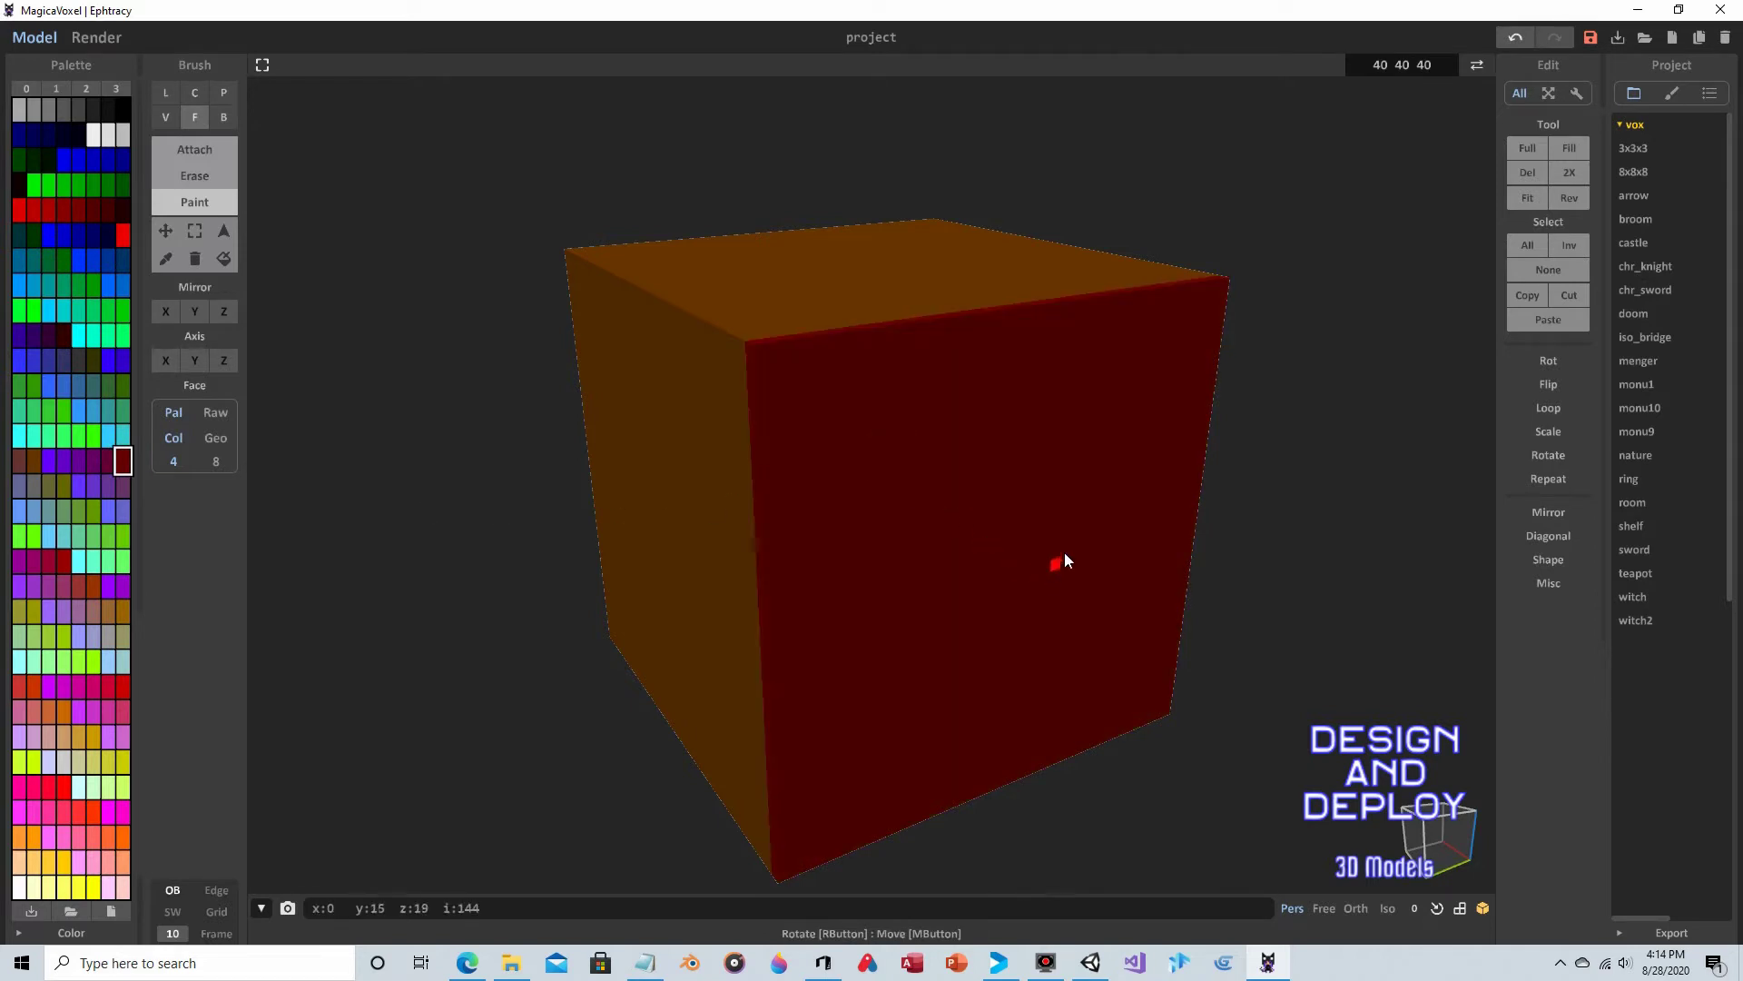
pyautogui.click(1516, 37)
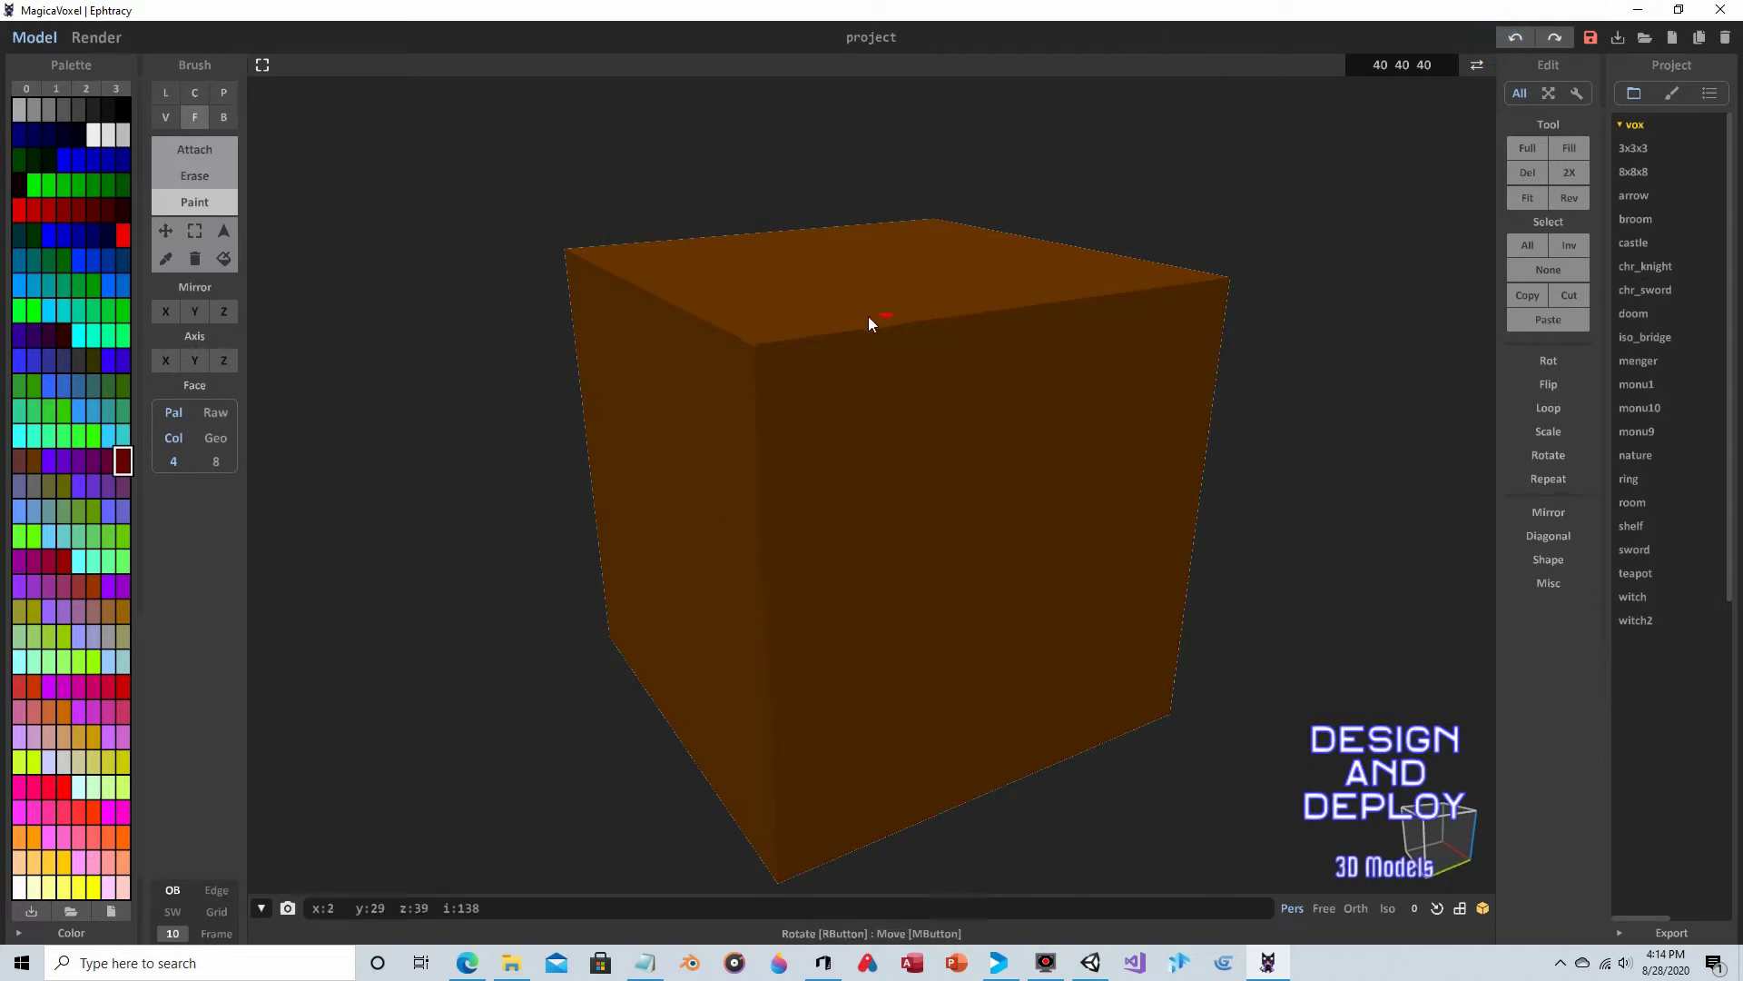
# - Scatter single dark red voxels across the first side face of the cube with the size 1 Voxel brush in Paint mode
pyautogui.click(167, 118)
pyautogui.click(852, 420)
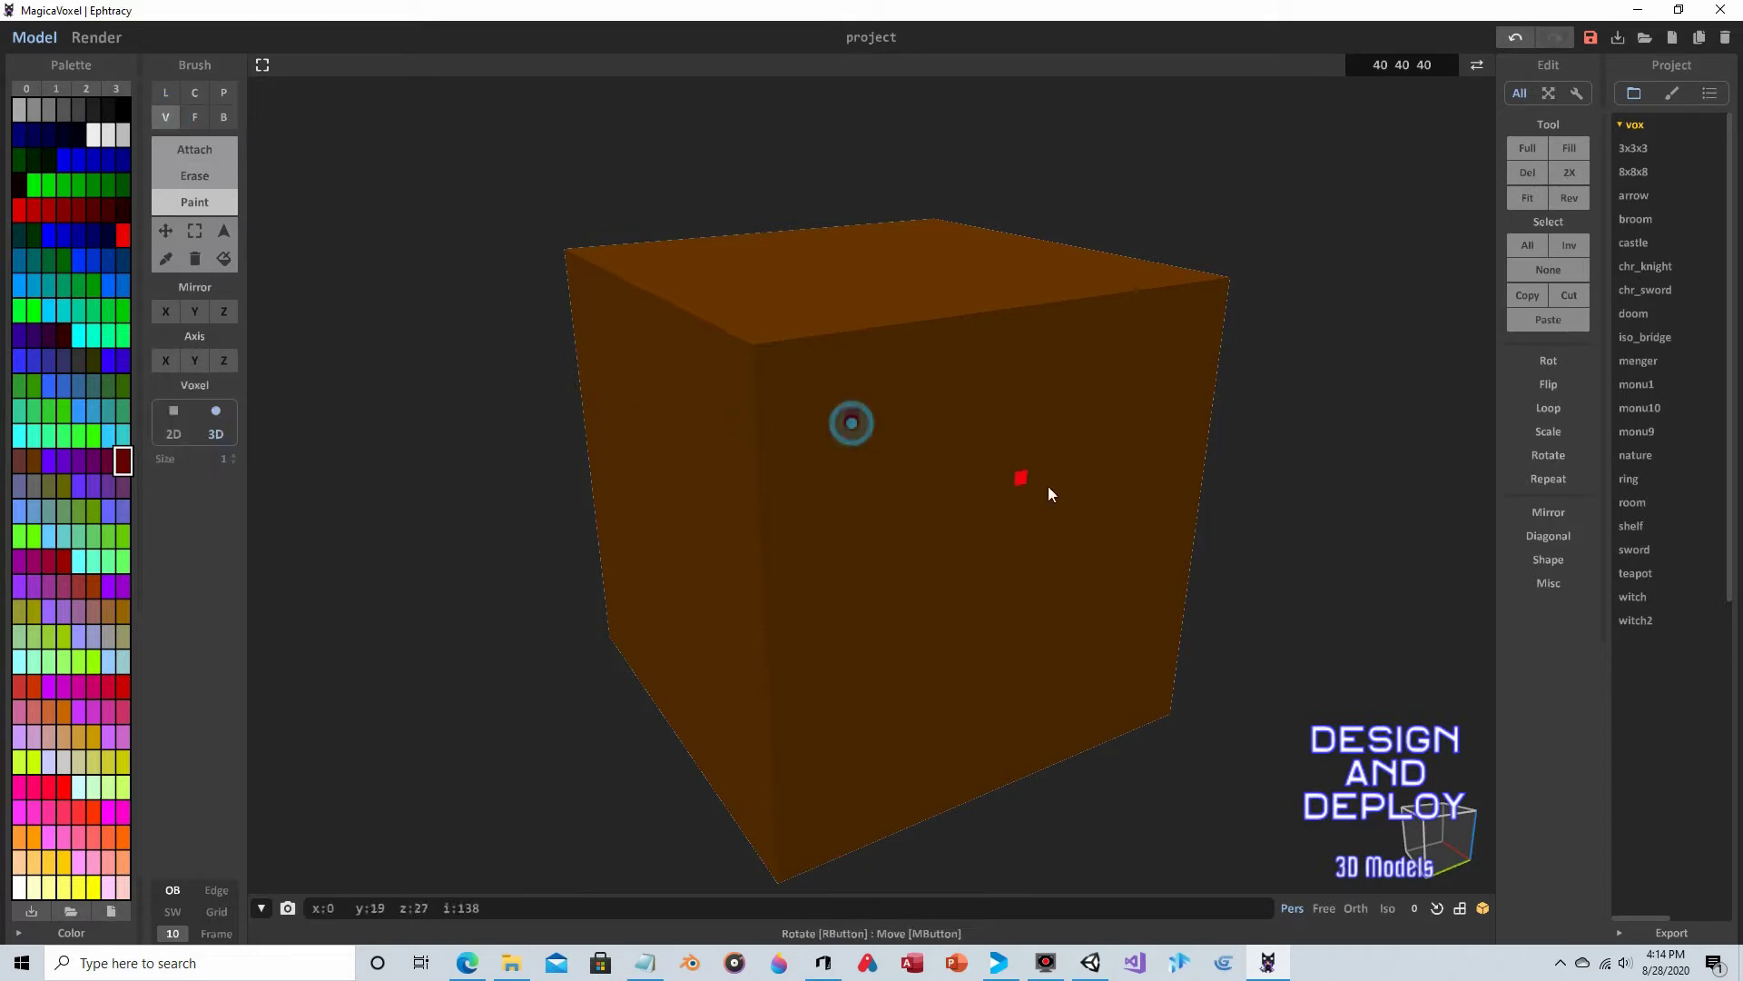
pyautogui.click(1087, 413)
pyautogui.click(962, 545)
pyautogui.click(910, 620)
pyautogui.click(1085, 650)
pyautogui.click(1147, 596)
pyautogui.click(1141, 447)
pyautogui.click(1166, 396)
pyautogui.click(989, 485)
pyautogui.click(843, 517)
pyautogui.click(1034, 581)
pyautogui.click(830, 734)
pyautogui.click(954, 780)
pyautogui.click(842, 606)
pyautogui.click(1182, 525)
pyautogui.click(1040, 510)
pyautogui.click(1001, 399)
pyautogui.click(880, 397)
pyautogui.click(913, 461)
pyautogui.moveTo(919, 465); pyautogui.dragTo(1292, 459, button='right')
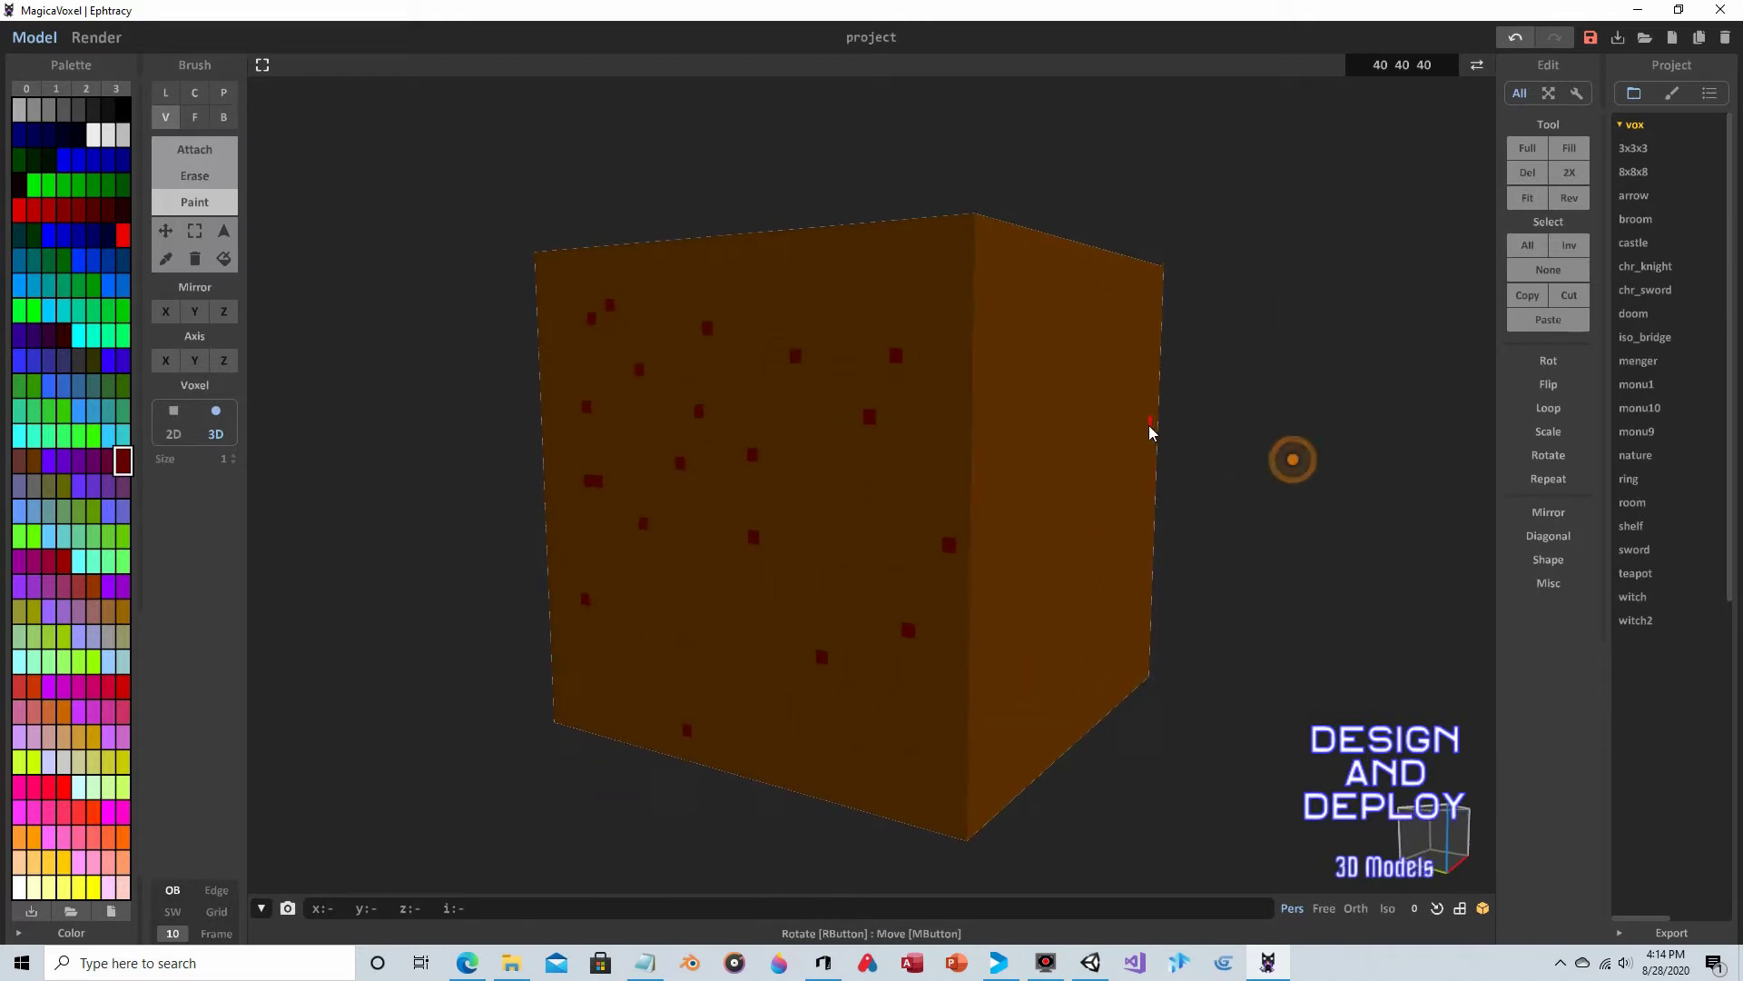
pyautogui.click(675, 647)
pyautogui.click(856, 519)
pyautogui.click(865, 750)
pyautogui.click(774, 701)
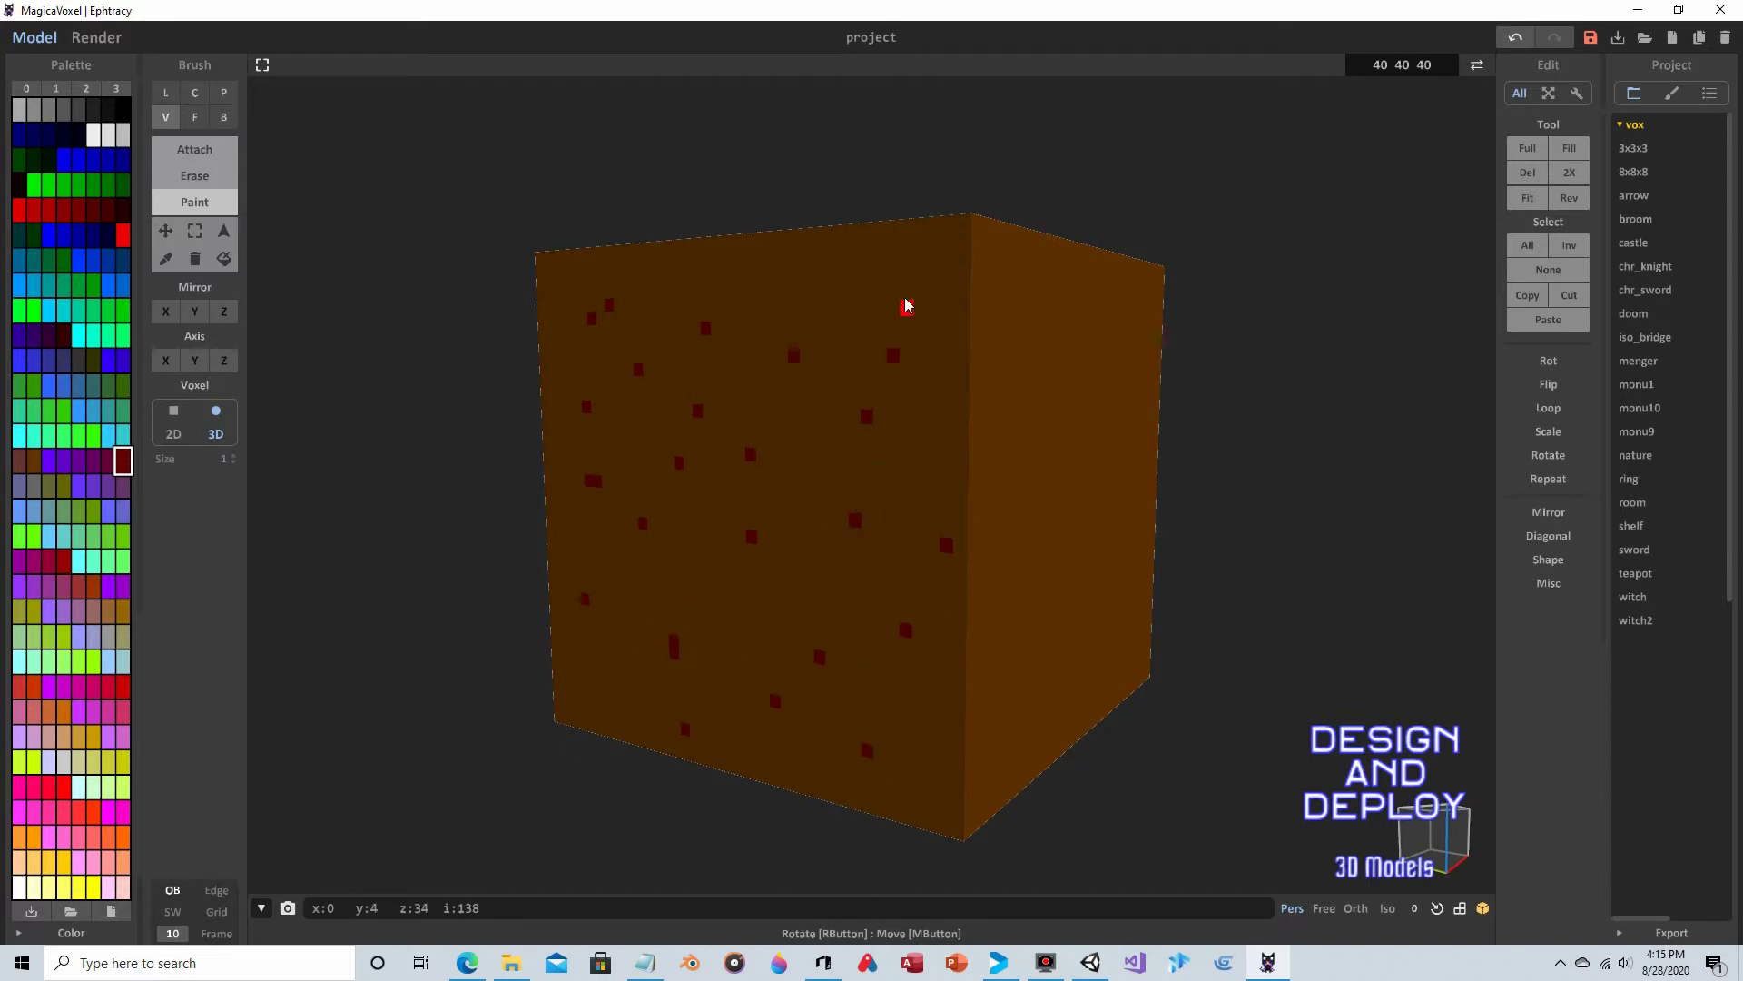
pyautogui.click(880, 291)
# - Speckle the second side face of the brown cube with scattered dark red voxels
pyautogui.moveTo(1230, 485)
pyautogui.mouseDown(button='right')
pyautogui.moveTo(1117, 510)
pyautogui.moveTo(747, 393)
pyautogui.mouseUp(button='right')
pyautogui.click(712, 380)
pyautogui.click(714, 487)
pyautogui.click(665, 398)
pyautogui.click(709, 590)
pyautogui.click(689, 703)
pyautogui.click(772, 733)
pyautogui.click(845, 698)
pyautogui.click(817, 618)
pyautogui.click(807, 493)
pyautogui.click(812, 437)
pyautogui.click(915, 362)
pyautogui.click(935, 434)
pyautogui.click(892, 596)
pyautogui.click(944, 701)
pyautogui.click(918, 761)
pyautogui.click(1065, 757)
pyautogui.click(1098, 714)
pyautogui.click(1093, 667)
pyautogui.click(893, 556)
pyautogui.click(968, 504)
pyautogui.click(1033, 687)
pyautogui.click(1081, 574)
pyautogui.click(1103, 470)
pyautogui.click(1109, 401)
pyautogui.click(1069, 374)
pyautogui.click(1008, 685)
pyautogui.click(986, 596)
# - Speckle the third side face of the brown cube with scattered dark red voxels
pyautogui.moveTo(987, 596)
pyautogui.mouseDown(button='right')
pyautogui.moveTo(1190, 556)
pyautogui.moveTo(837, 447)
pyautogui.mouseUp(button='right')
pyautogui.click(612, 298)
pyautogui.click(745, 313)
pyautogui.click(1029, 352)
pyautogui.click(1051, 346)
pyautogui.click(1017, 434)
pyautogui.click(958, 390)
pyautogui.click(945, 359)
pyautogui.click(728, 428)
pyautogui.click(656, 383)
pyautogui.click(643, 370)
pyautogui.click(657, 370)
pyautogui.click(797, 372)
pyautogui.click(869, 417)
pyautogui.click(676, 482)
pyautogui.click(704, 482)
pyautogui.click(641, 588)
pyautogui.click(769, 560)
pyautogui.click(799, 486)
pyautogui.click(943, 476)
pyautogui.click(961, 586)
pyautogui.click(1089, 508)
pyautogui.click(1054, 631)
pyautogui.click(989, 535)
pyautogui.click(870, 543)
pyautogui.click(869, 314)
pyautogui.click(830, 685)
pyautogui.click(699, 677)
pyautogui.click(739, 583)
pyautogui.click(651, 521)
pyautogui.click(752, 741)
pyautogui.click(1048, 748)
pyautogui.click(1106, 726)
pyautogui.click(1038, 686)
pyautogui.click(916, 741)
pyautogui.click(807, 658)
# - Speckle the remaining plain side face with scattered dark red voxels, including a few small clusters
pyautogui.moveTo(1225, 653); pyautogui.dragTo(1129, 643, button='right')
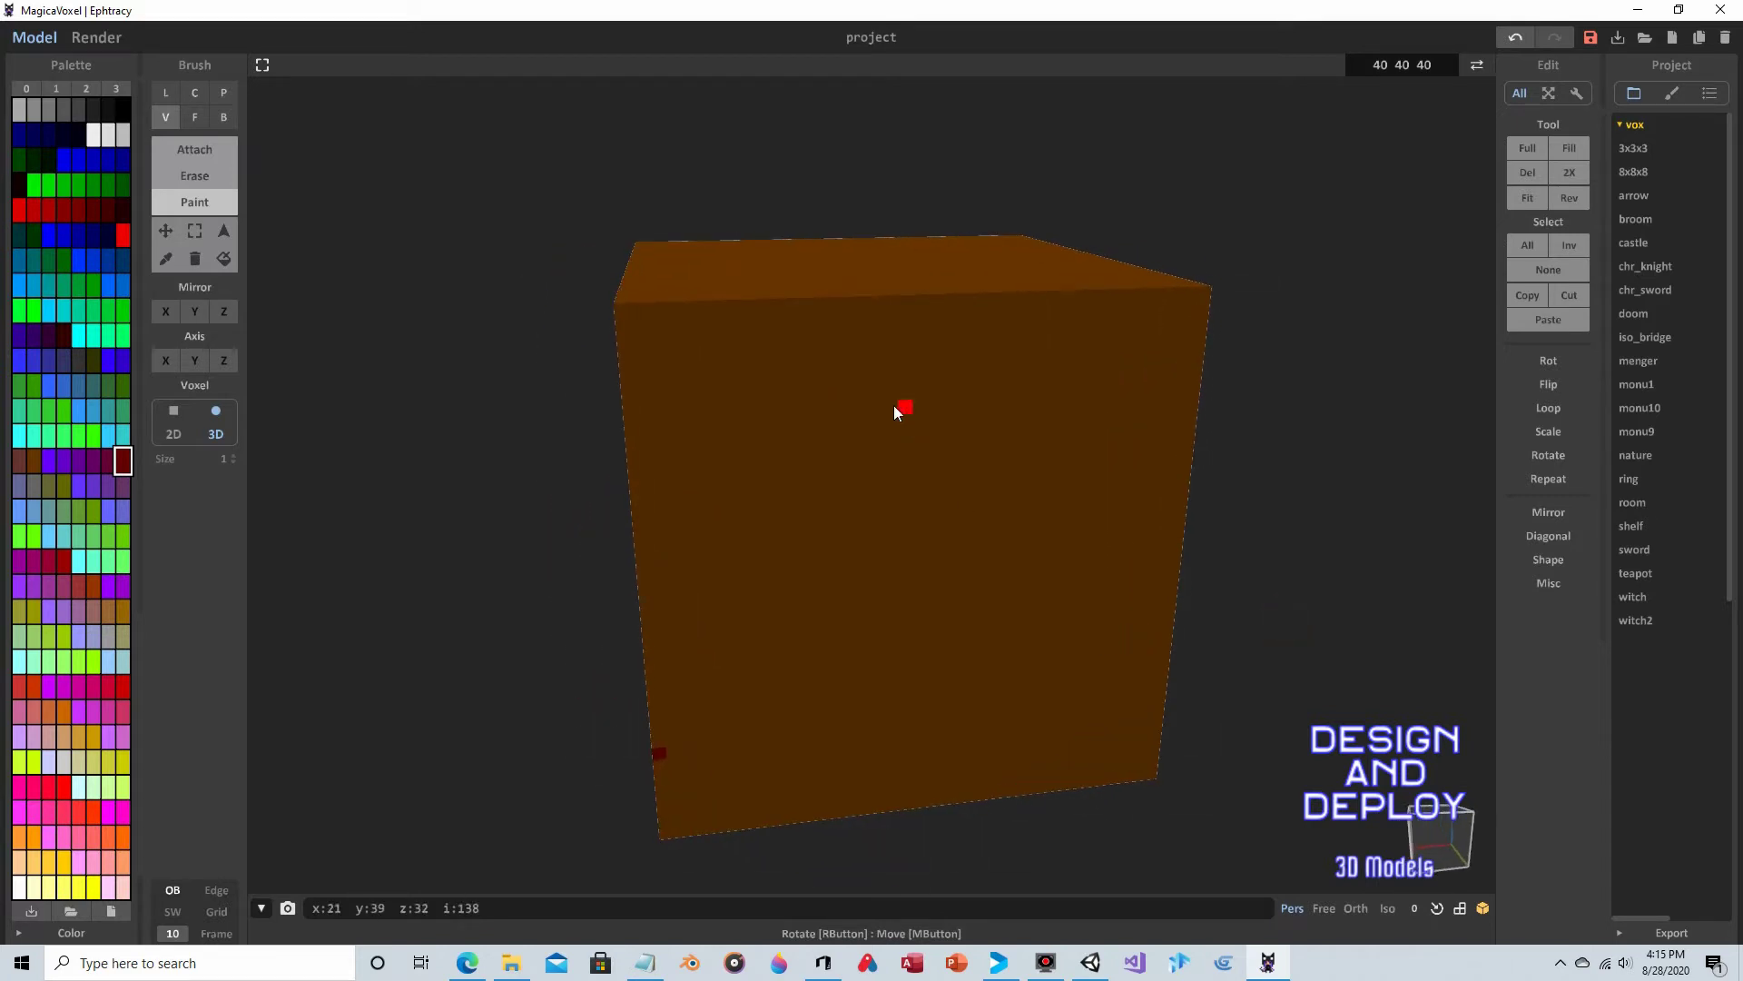
pyautogui.click(773, 482)
pyautogui.click(807, 555)
pyautogui.click(1160, 339)
pyautogui.click(1109, 452)
pyautogui.click(891, 378)
pyautogui.click(676, 372)
pyautogui.click(695, 470)
pyautogui.click(845, 466)
pyautogui.click(930, 528)
pyautogui.click(1038, 522)
pyautogui.click(1060, 580)
pyautogui.click(979, 604)
pyautogui.click(885, 621)
pyautogui.click(744, 655)
pyautogui.click(753, 707)
pyautogui.click(849, 732)
pyautogui.click(919, 746)
pyautogui.click(1049, 737)
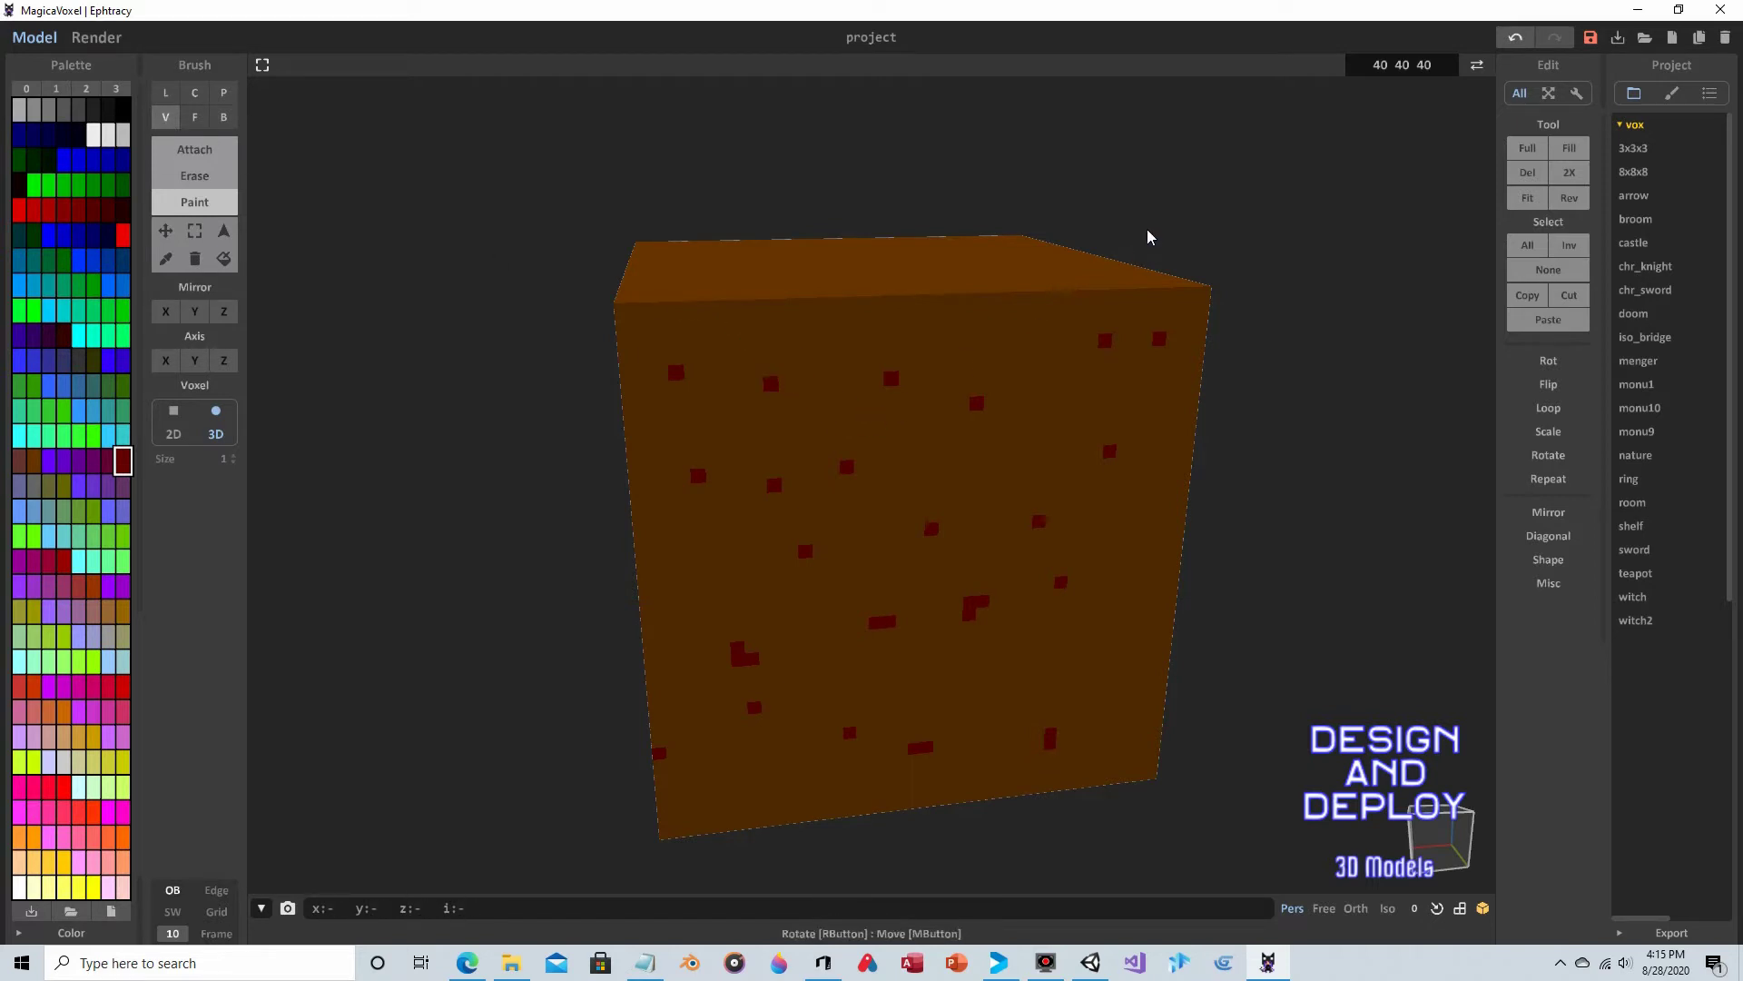
# - Try a winding freehand dark red stroke across the cube's top face and undo it
pyautogui.moveTo(1188, 197); pyautogui.dragTo(1171, 277, button='right')
pyautogui.moveTo(668, 220)
pyautogui.mouseDown()
pyautogui.moveTo(775, 240)
pyautogui.moveTo(842, 334)
pyautogui.moveTo(1041, 466)
pyautogui.mouseUp()
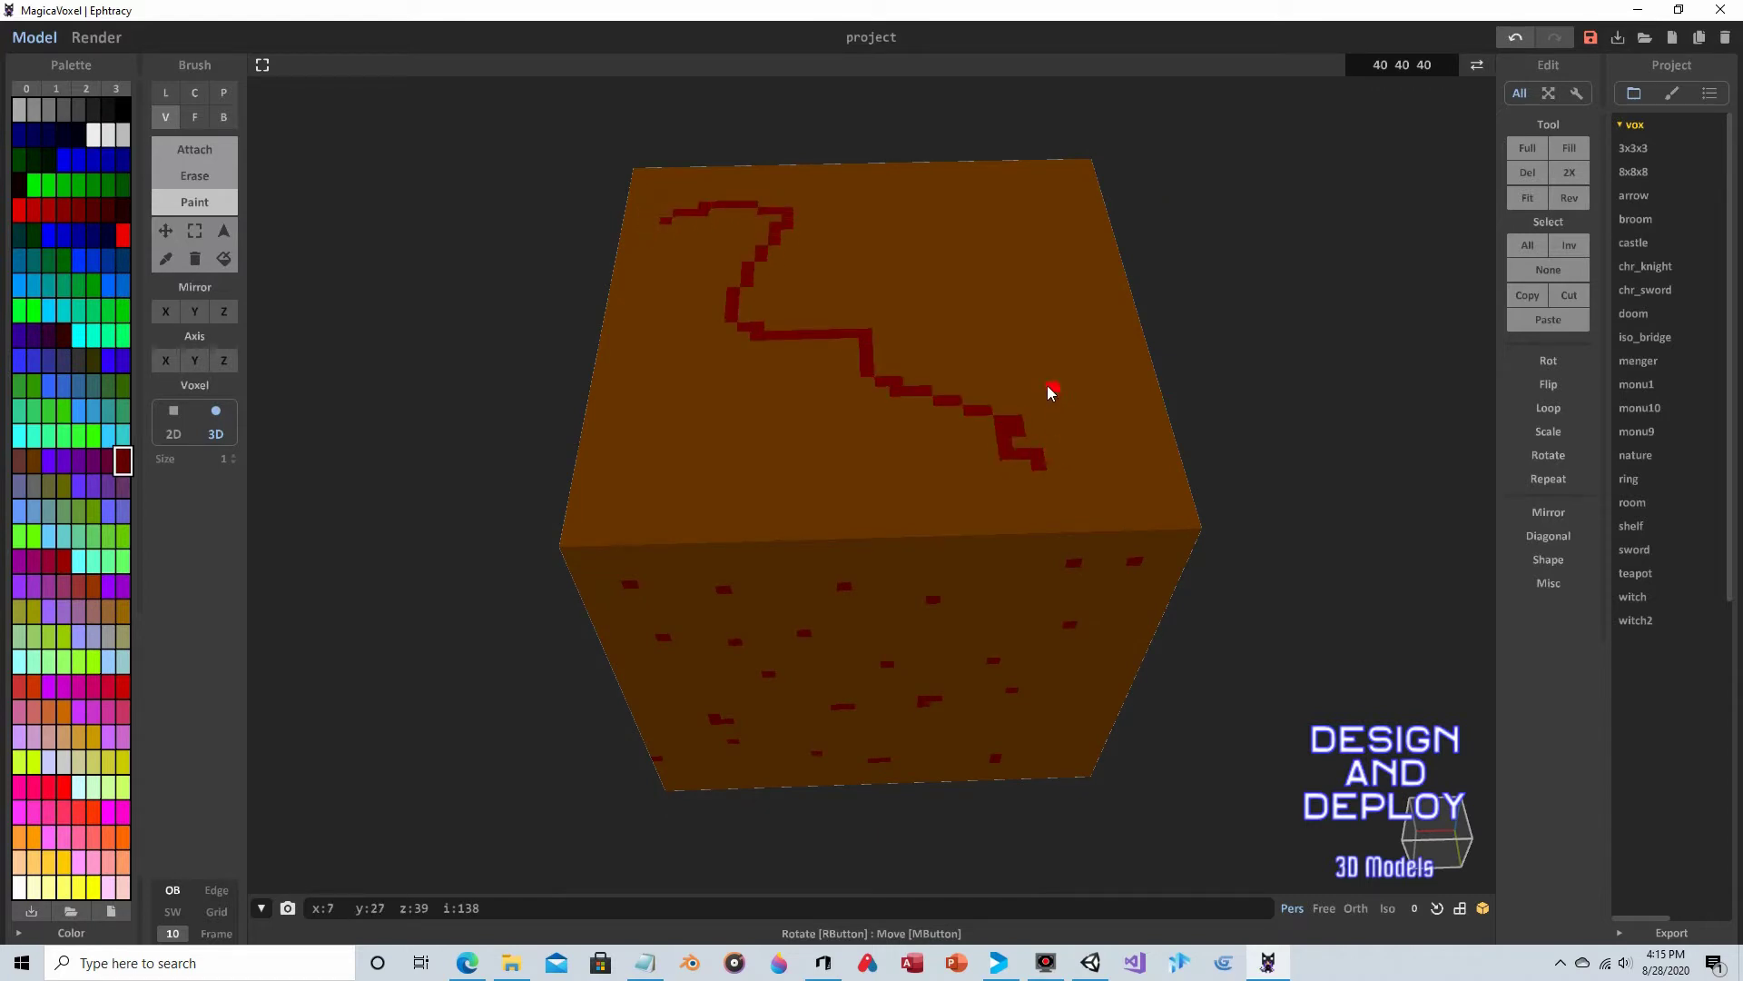
pyautogui.hotkey('ctrl', 'z')
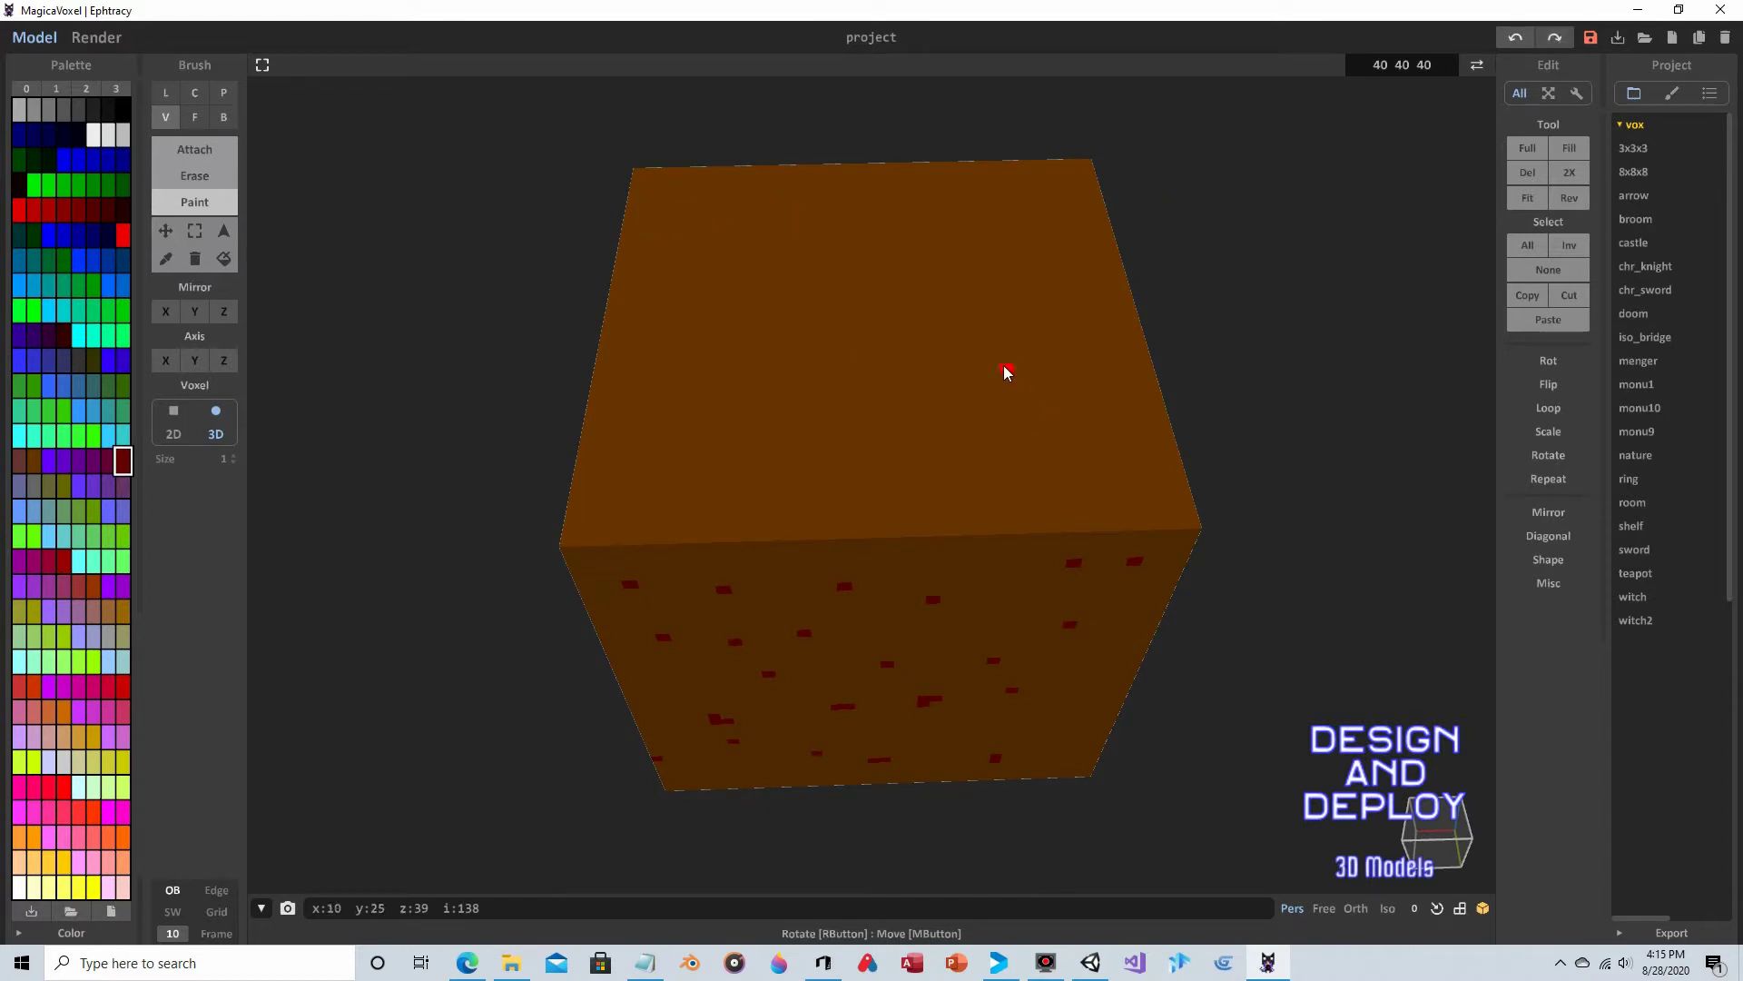
# - Speckle the cube's plain top face with scattered dark red single voxels and a few small clusters
pyautogui.click(680, 205)
pyautogui.click(777, 195)
pyautogui.click(884, 200)
pyautogui.click(978, 198)
pyautogui.click(1037, 197)
pyautogui.click(1041, 282)
pyautogui.click(870, 283)
pyautogui.click(825, 275)
pyautogui.click(824, 353)
pyautogui.click(868, 413)
pyautogui.click(957, 308)
pyautogui.click(960, 236)
pyautogui.moveTo(775, 243); pyautogui.dragTo(735, 242)
pyautogui.click(675, 350)
pyautogui.click(660, 451)
pyautogui.click(751, 426)
pyautogui.click(756, 370)
pyautogui.click(705, 276)
pyautogui.click(687, 250)
pyautogui.click(724, 282)
pyautogui.click(919, 200)
pyautogui.click(915, 271)
pyautogui.click(949, 350)
pyautogui.click(929, 433)
pyautogui.click(933, 468)
pyautogui.click(827, 470)
pyautogui.click(702, 485)
pyautogui.click(1059, 487)
pyautogui.click(1132, 474)
pyautogui.click(1067, 419)
pyautogui.click(1013, 410)
pyautogui.click(1025, 318)
pyautogui.click(1065, 319)
pyautogui.click(1138, 438)
pyautogui.click(1052, 205)
pyautogui.click(1019, 251)
pyautogui.click(1090, 304)
# - Speckle the cube's plain bottom face with scattered dark red voxels, including a few small clusters
pyautogui.moveTo(813, 349)
pyautogui.mouseDown(button='right')
pyautogui.moveTo(910, 254)
pyautogui.moveTo(623, 245)
pyautogui.moveTo(439, 330)
pyautogui.moveTo(506, 323)
pyautogui.mouseUp(button='right')
pyautogui.moveTo(1138, 299); pyautogui.dragTo(727, 327, button='right')
pyautogui.moveTo(1156, 261); pyautogui.dragTo(1004, 136, button='right')
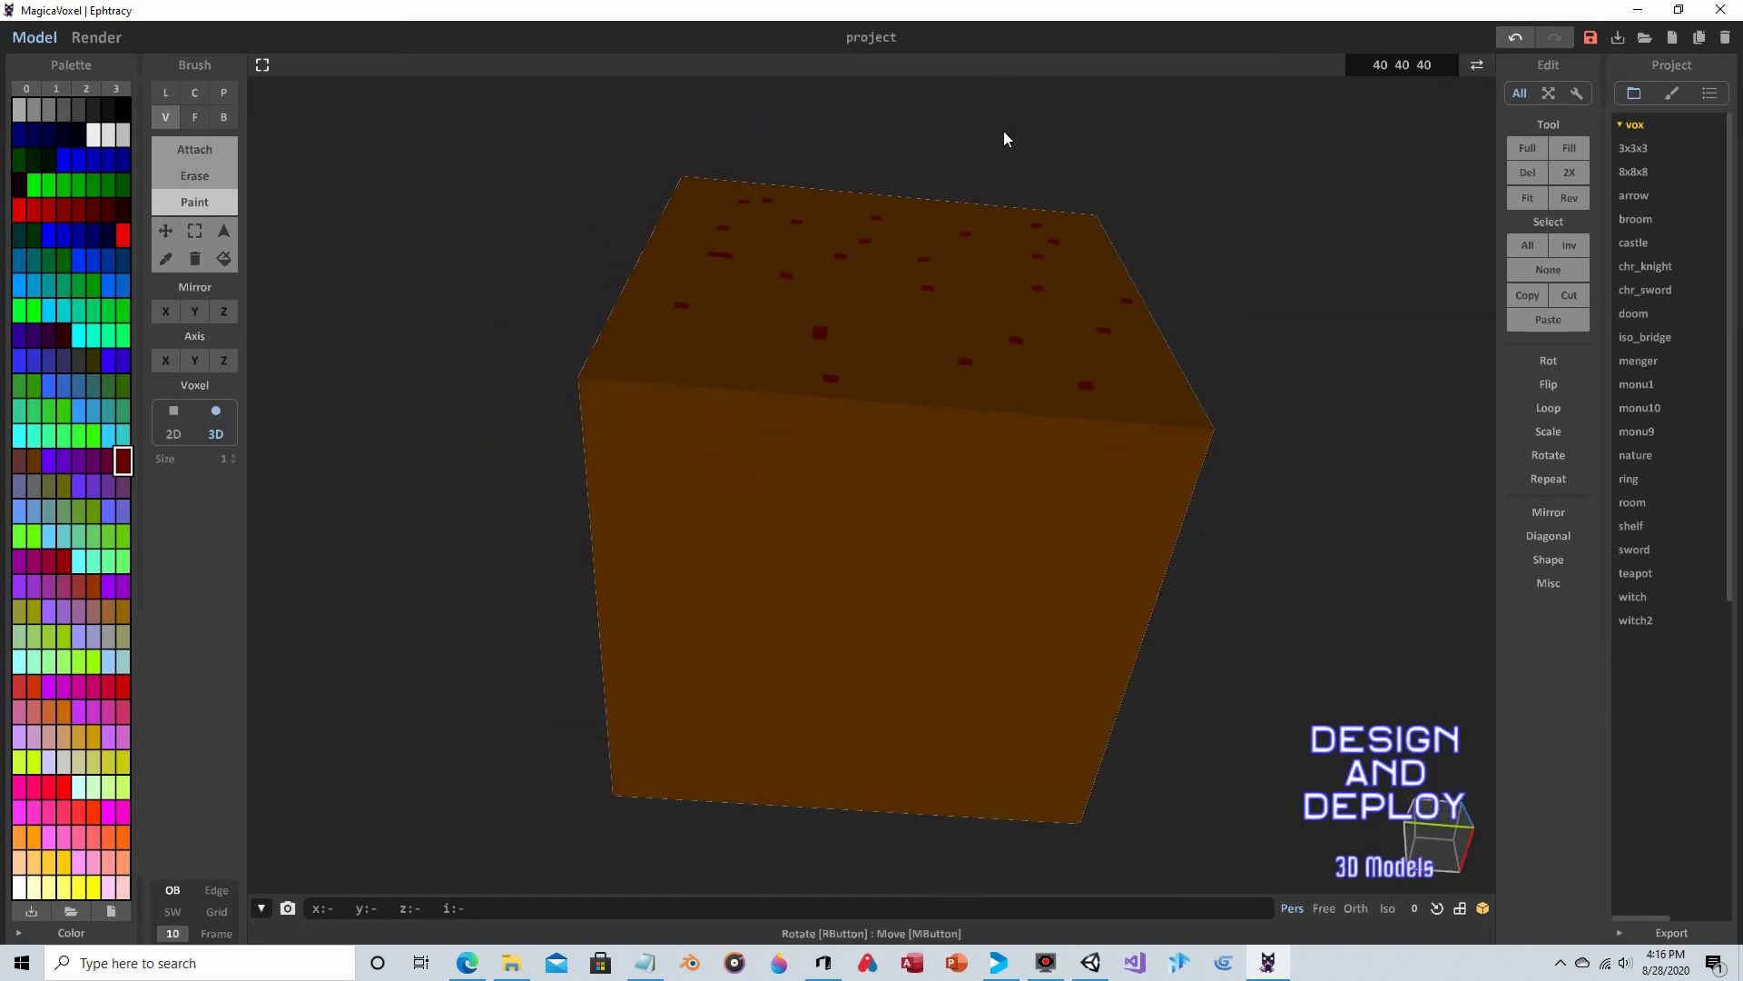
pyautogui.click(777, 582)
pyautogui.click(963, 495)
pyautogui.click(1059, 493)
pyautogui.click(1098, 592)
pyautogui.click(1008, 673)
pyautogui.click(829, 500)
pyautogui.click(686, 578)
pyautogui.click(694, 665)
pyautogui.click(895, 613)
pyautogui.click(1004, 556)
pyautogui.click(1023, 709)
pyautogui.click(899, 731)
pyautogui.click(751, 736)
pyautogui.click(701, 748)
pyautogui.click(792, 704)
pyautogui.click(847, 666)
pyautogui.click(854, 761)
pyautogui.click(1049, 796)
pyautogui.click(948, 613)
pyautogui.click(734, 454)
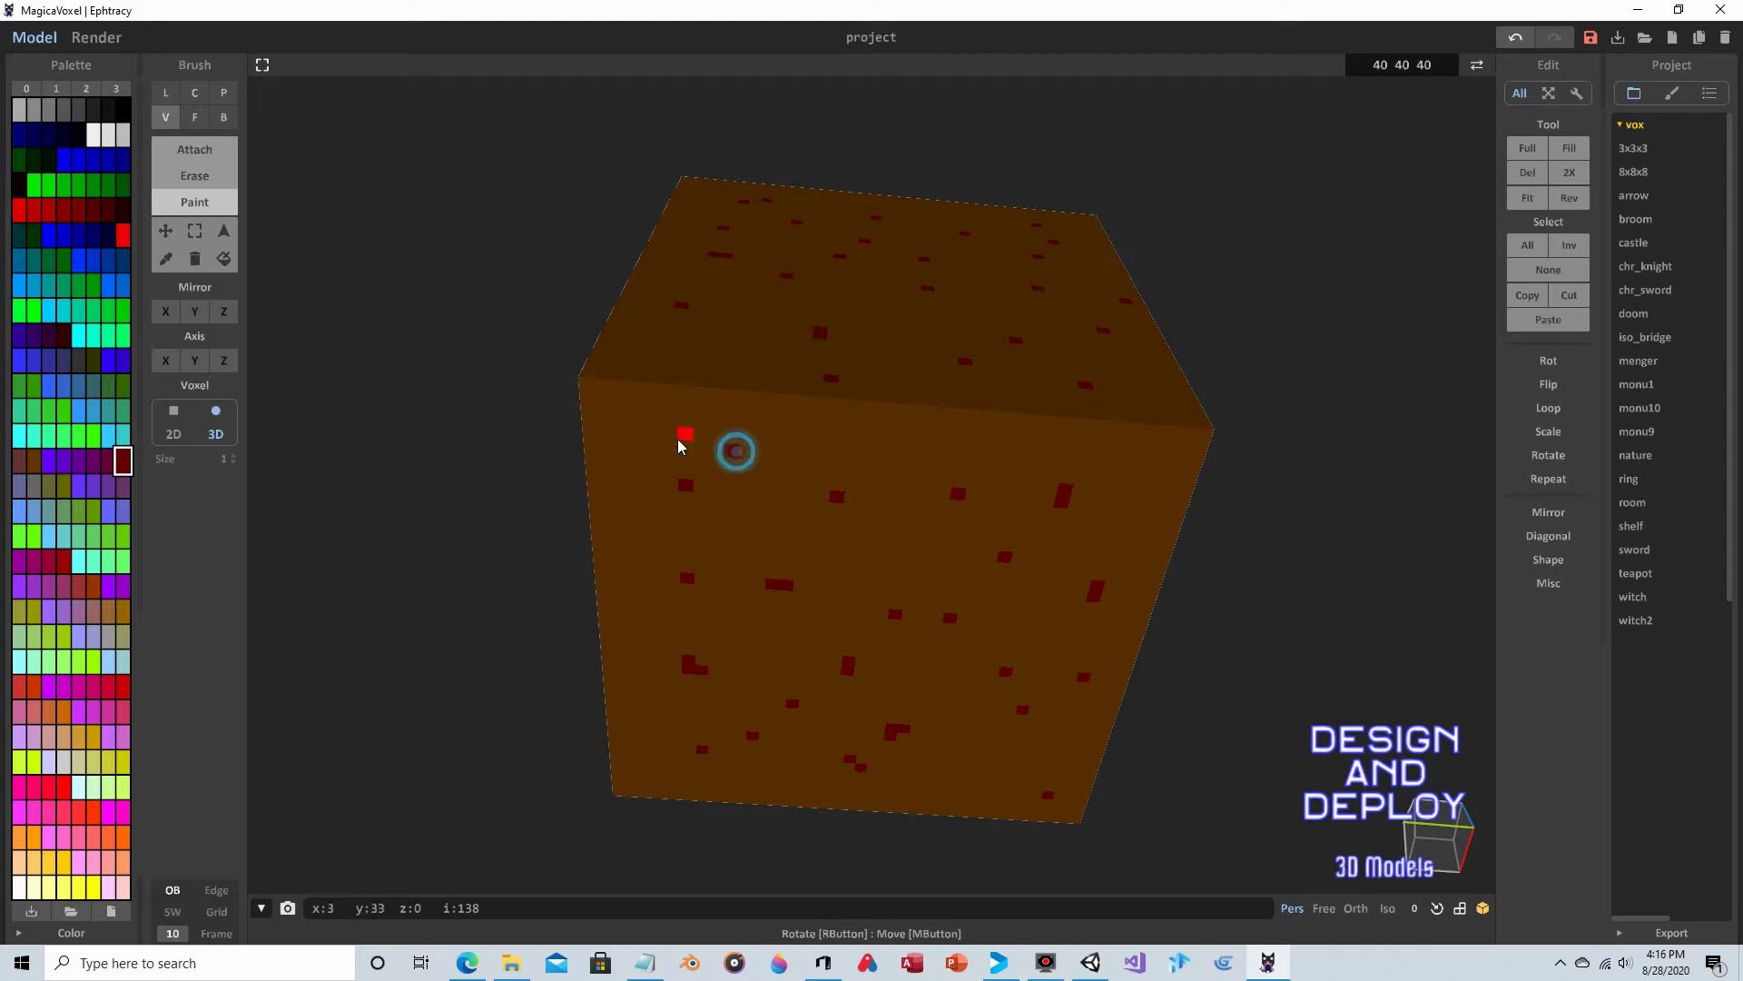
# - Turn the speckled cube to a side view and review the available export formats
pyautogui.moveTo(1159, 342)
pyautogui.mouseDown(button='right')
pyautogui.moveTo(879, 360)
pyautogui.moveTo(771, 460)
pyautogui.moveTo(802, 576)
pyautogui.moveTo(977, 537)
pyautogui.moveTo(952, 529)
pyautogui.mouseUp(button='right')
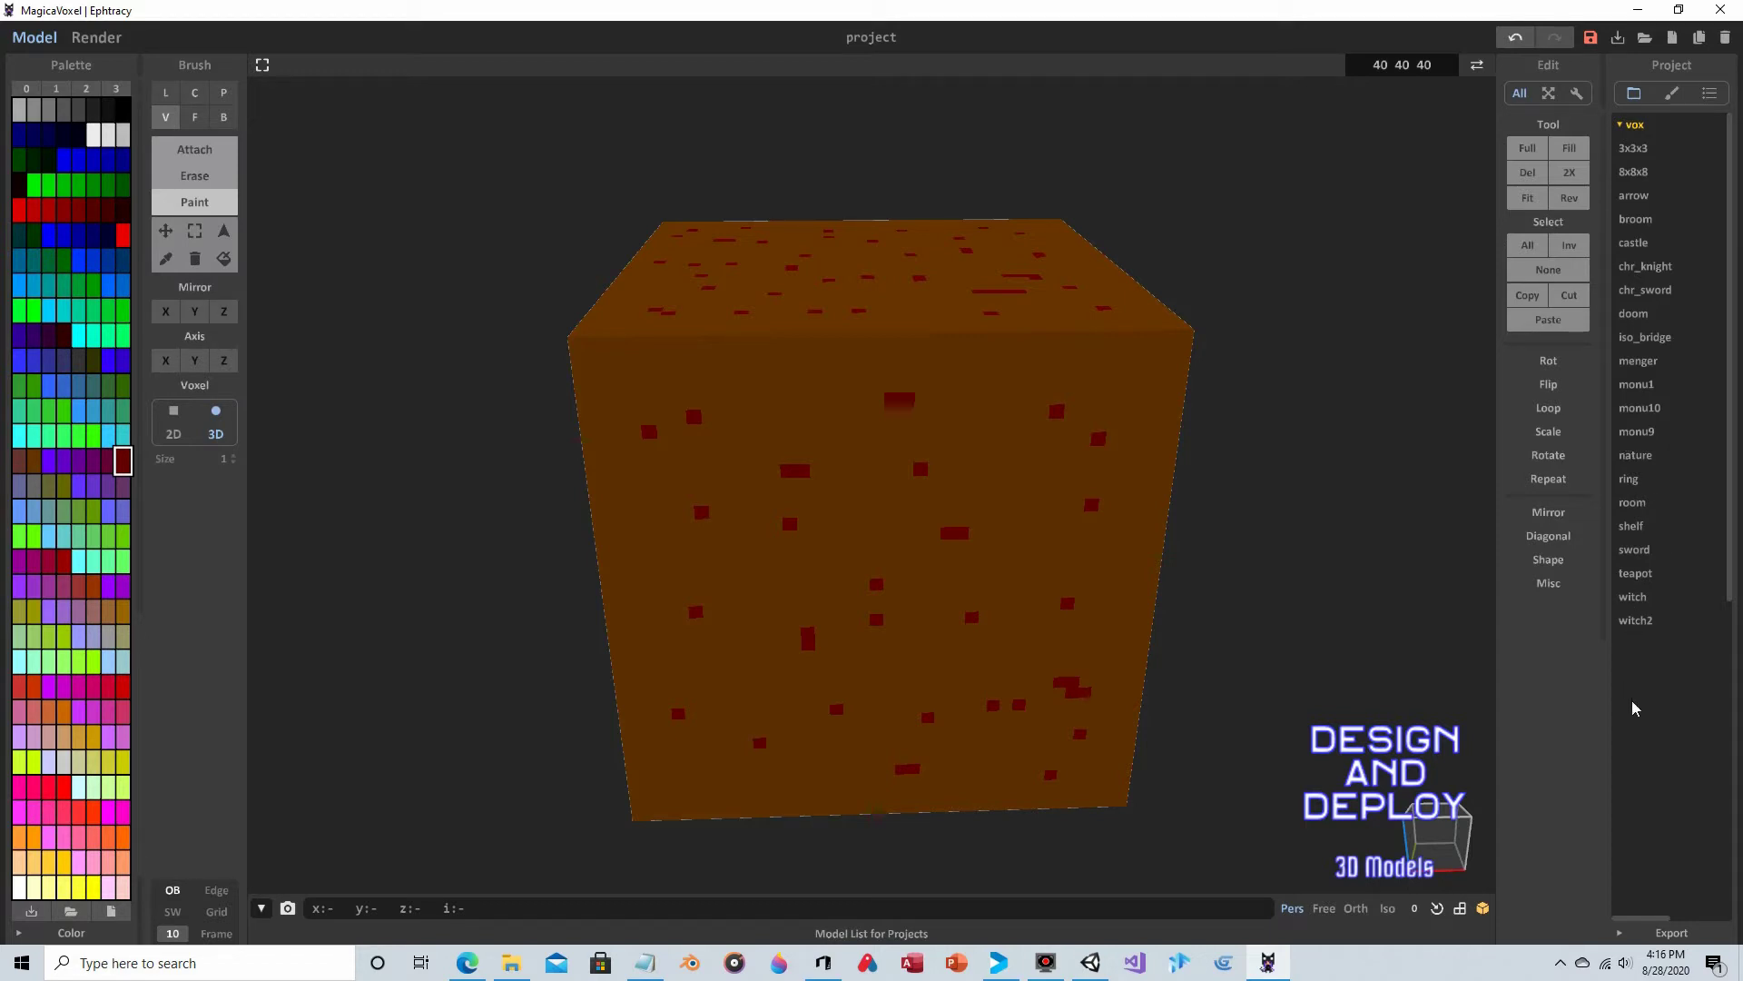
pyautogui.click(1658, 936)
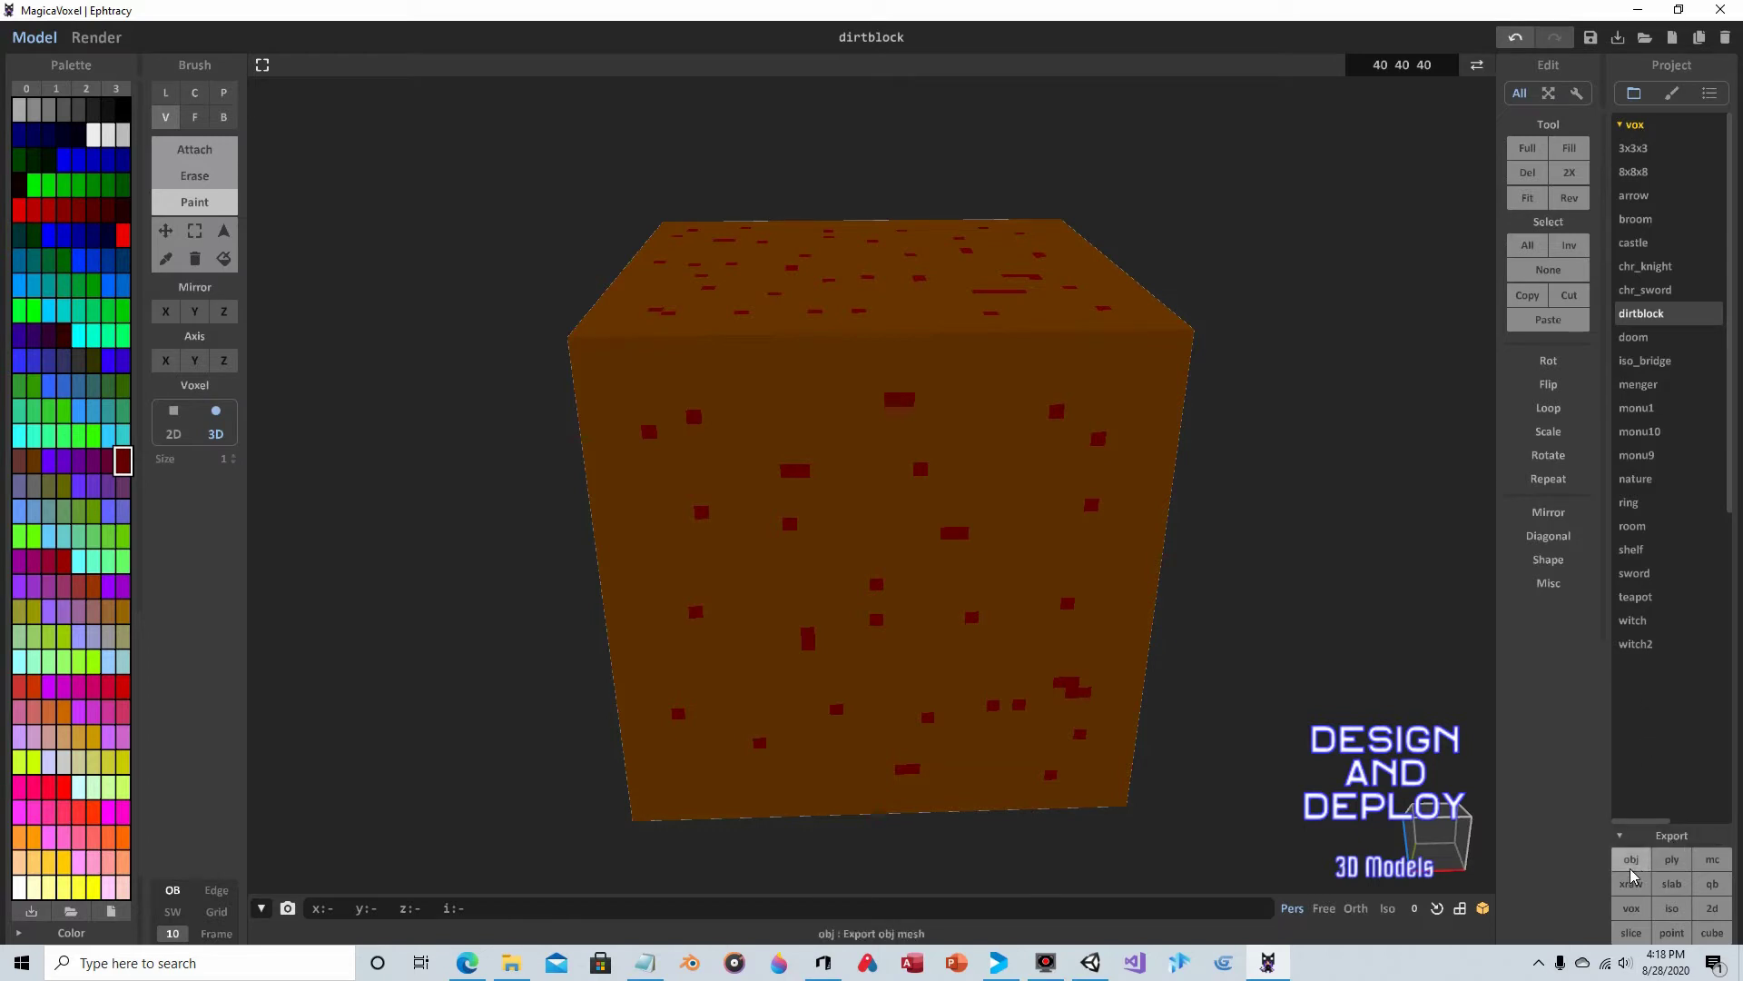
pyautogui.click(1672, 837)
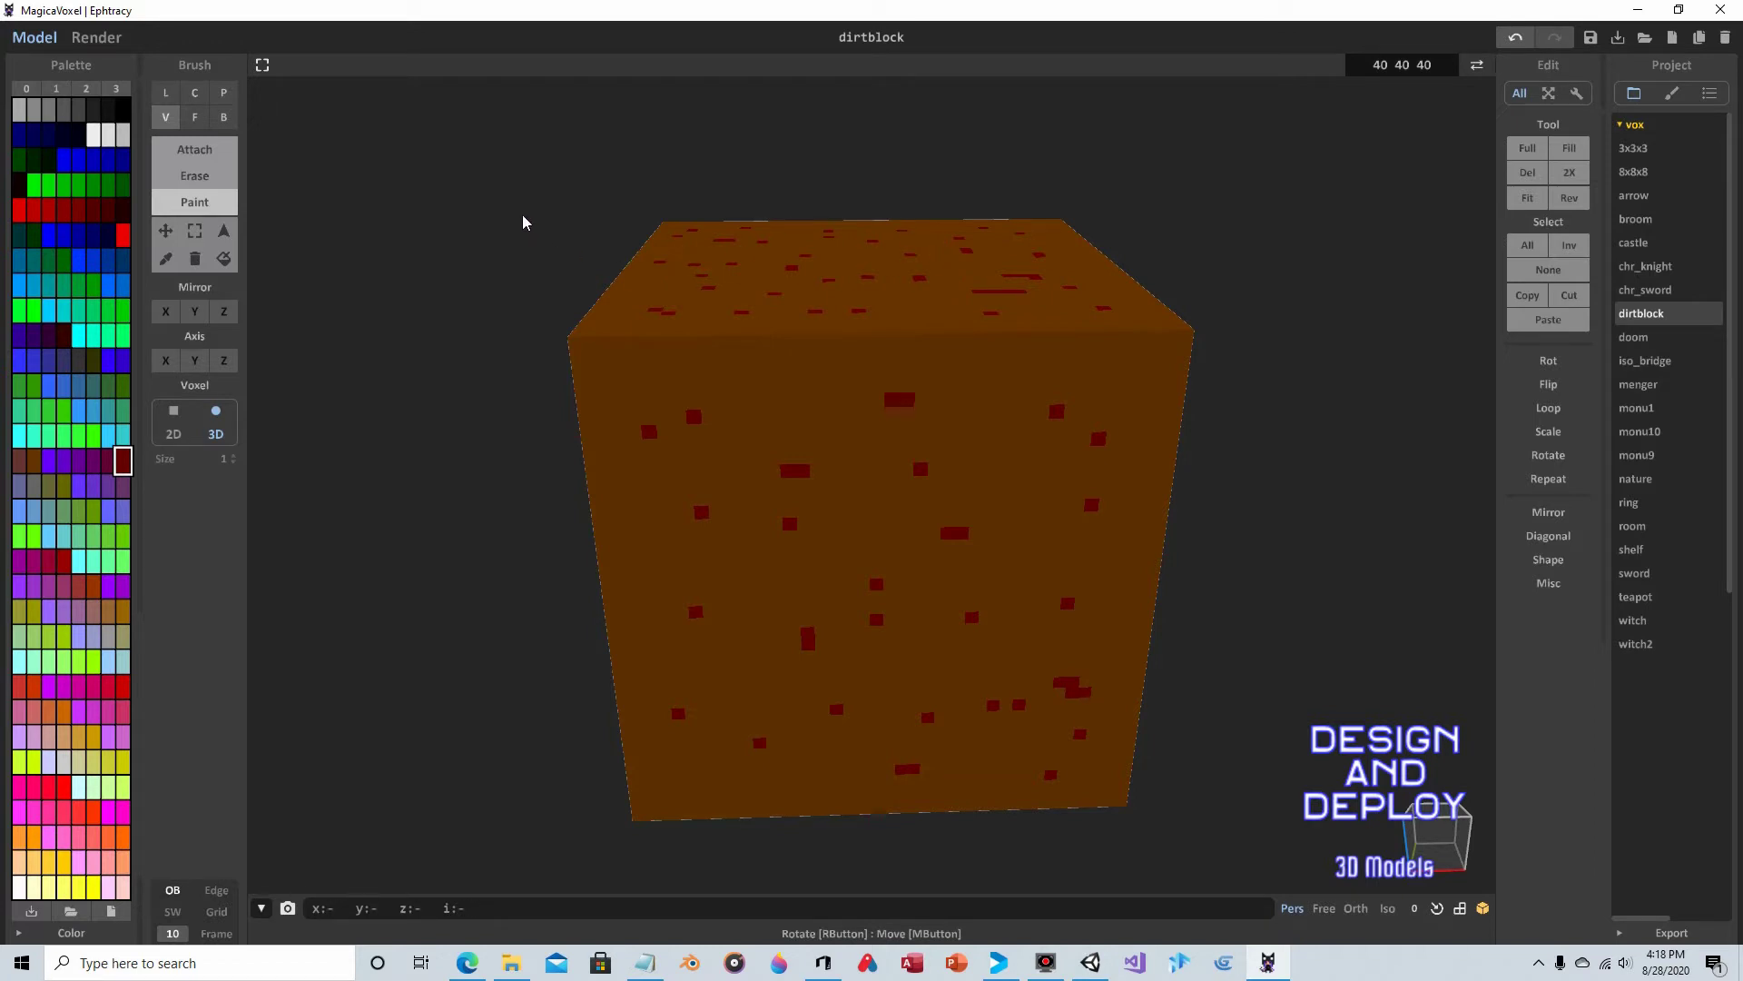
# - Paint the cube's entire top face bright green (palette index 227) using the box brush
pyautogui.click(50, 186)
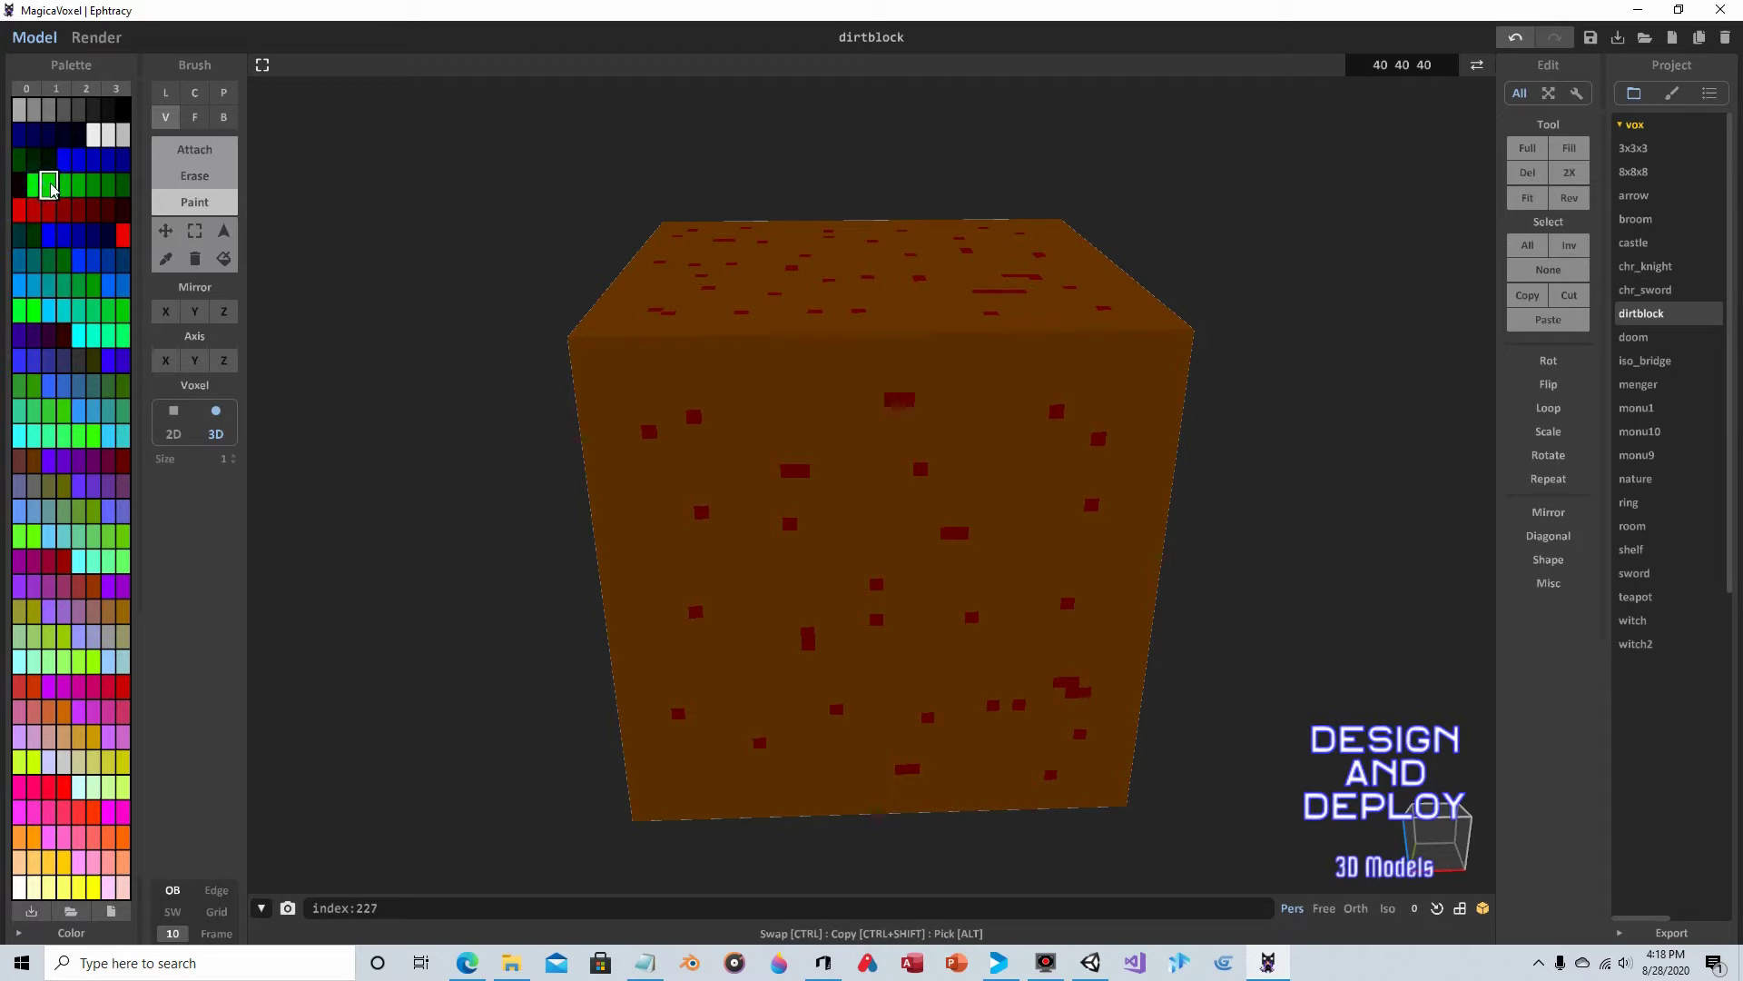
pyautogui.click(224, 117)
pyautogui.moveTo(700, 109); pyautogui.dragTo(700, 222, button='right')
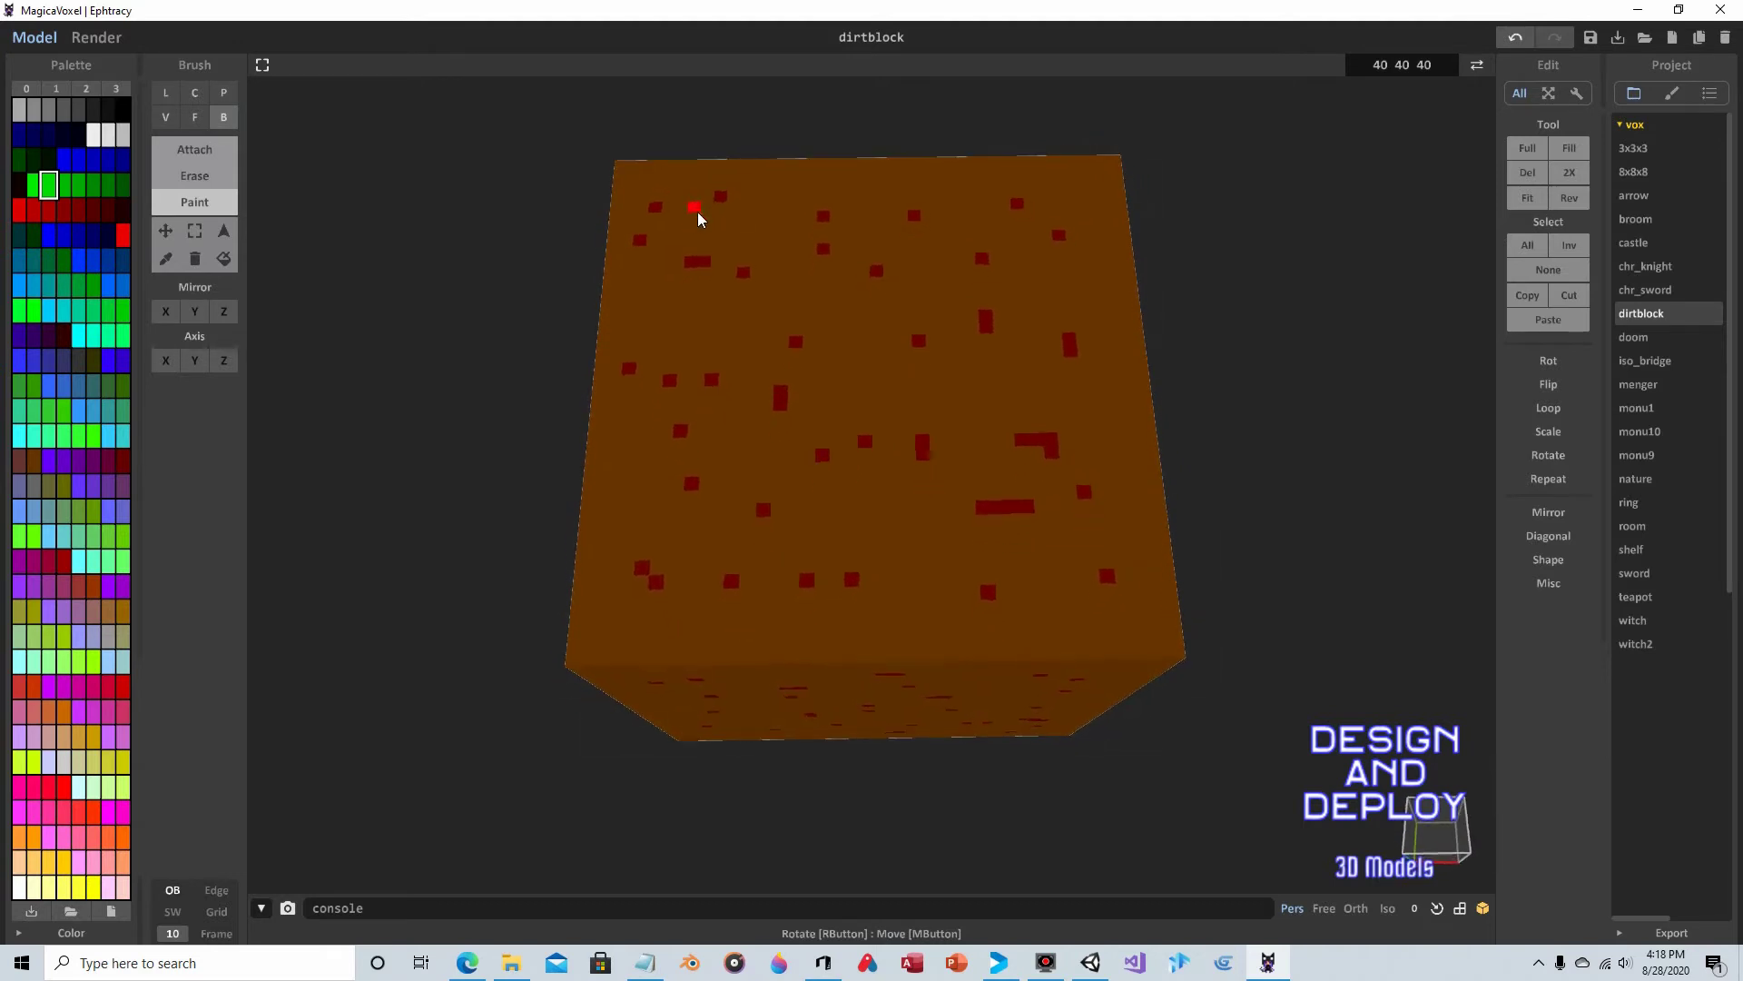
pyautogui.moveTo(623, 172)
pyautogui.mouseDown()
pyautogui.moveTo(1105, 615)
pyautogui.moveTo(1177, 652)
pyautogui.mouseUp()
# - Paint a green band three voxels deep along the upper edge of all four side faces
pyautogui.moveTo(1253, 599)
pyautogui.mouseDown(button='right')
pyautogui.moveTo(1230, 409)
pyautogui.moveTo(1244, 400)
pyautogui.mouseUp(button='right')
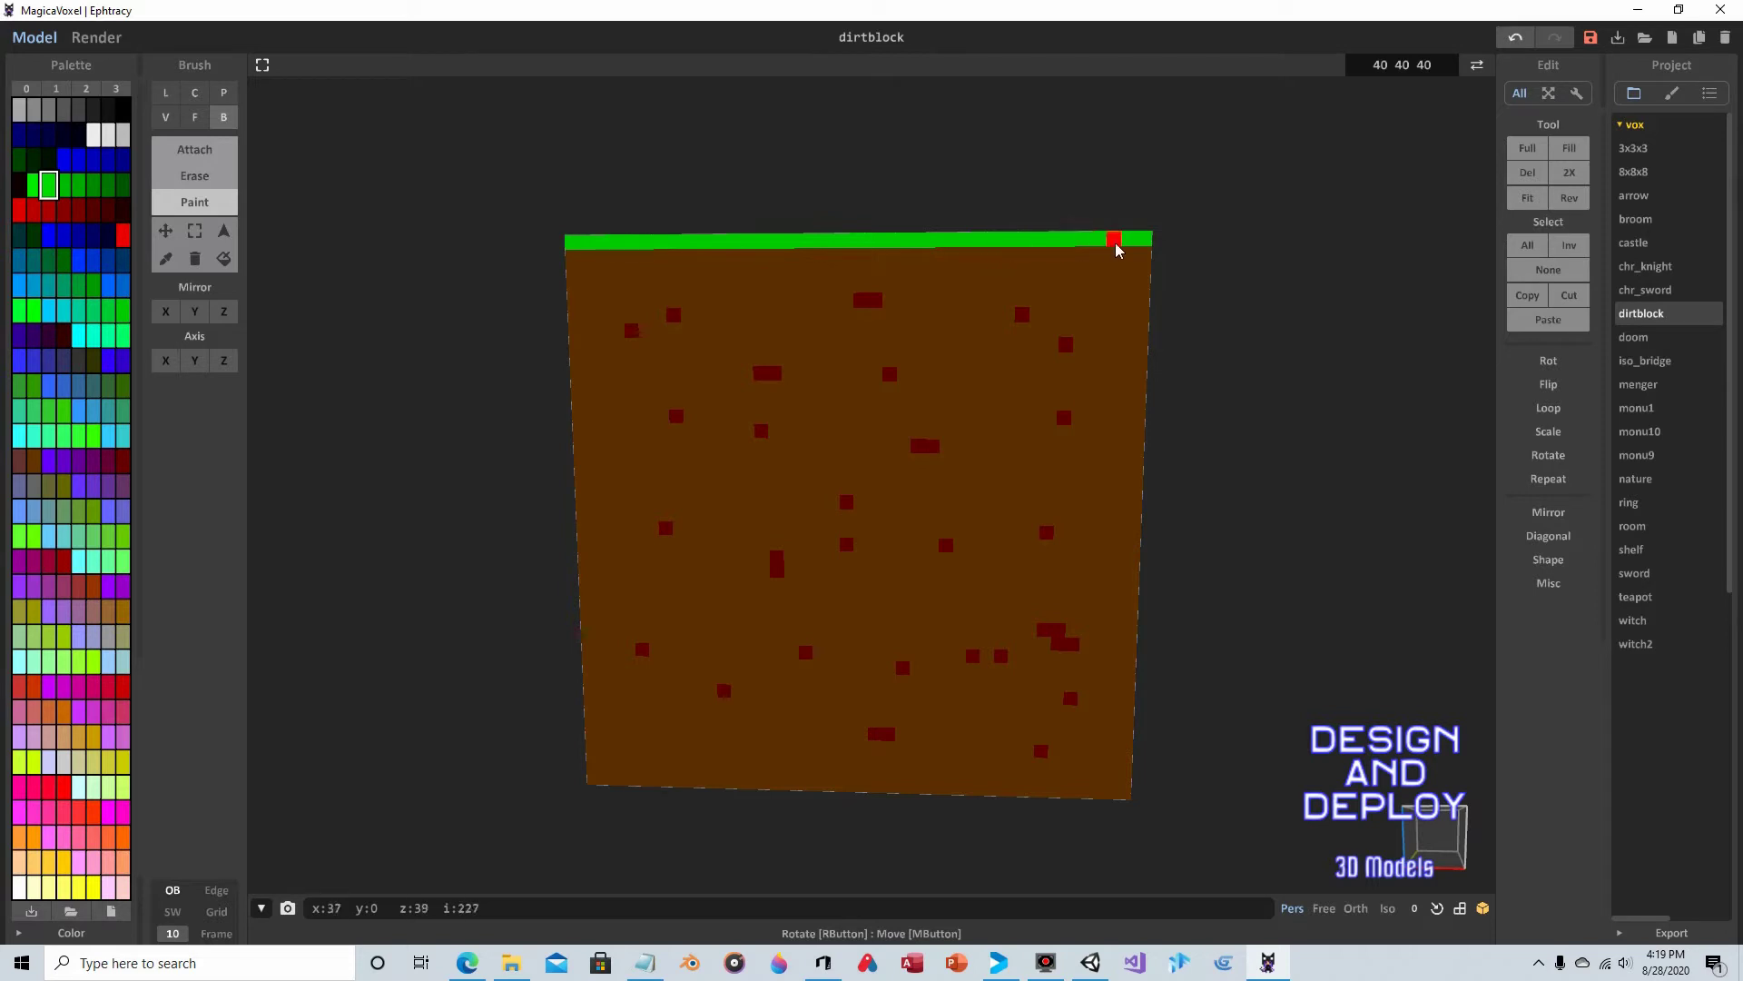
pyautogui.moveTo(1214, 242); pyautogui.dragTo(1060, 255, button='right')
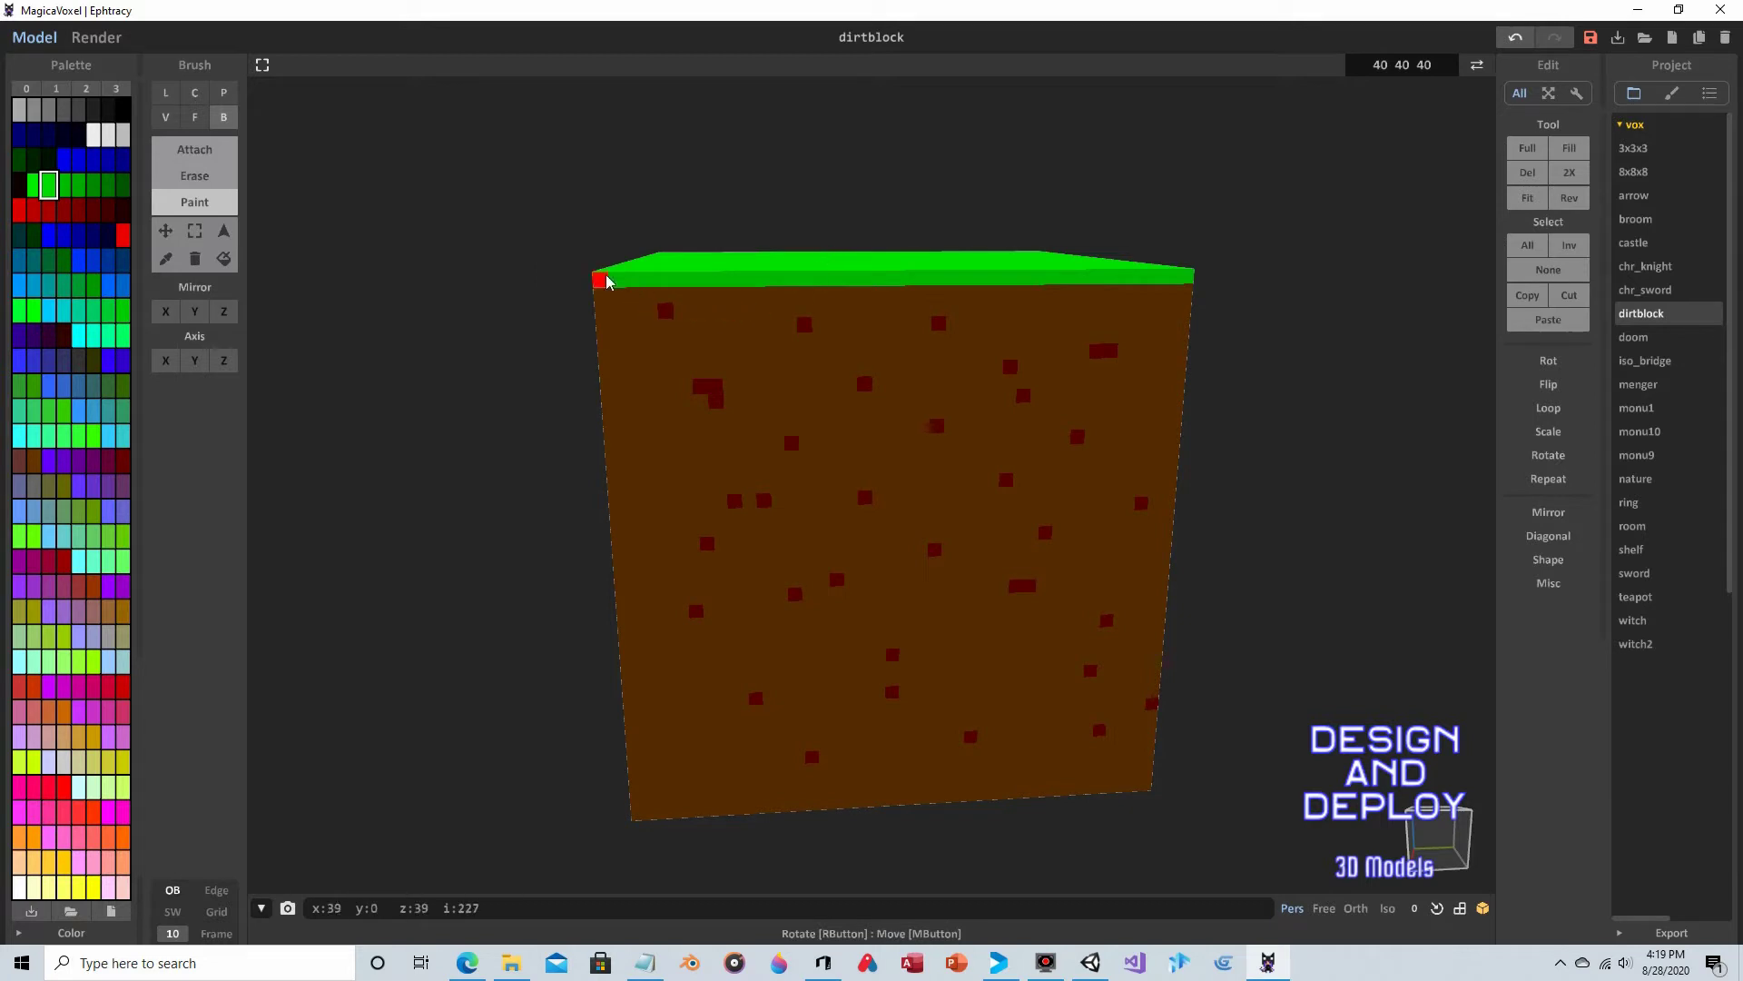
pyautogui.moveTo(1230, 284)
pyautogui.mouseDown(button='right')
pyautogui.moveTo(1311, 257)
pyautogui.moveTo(751, 320)
pyautogui.mouseUp(button='right')
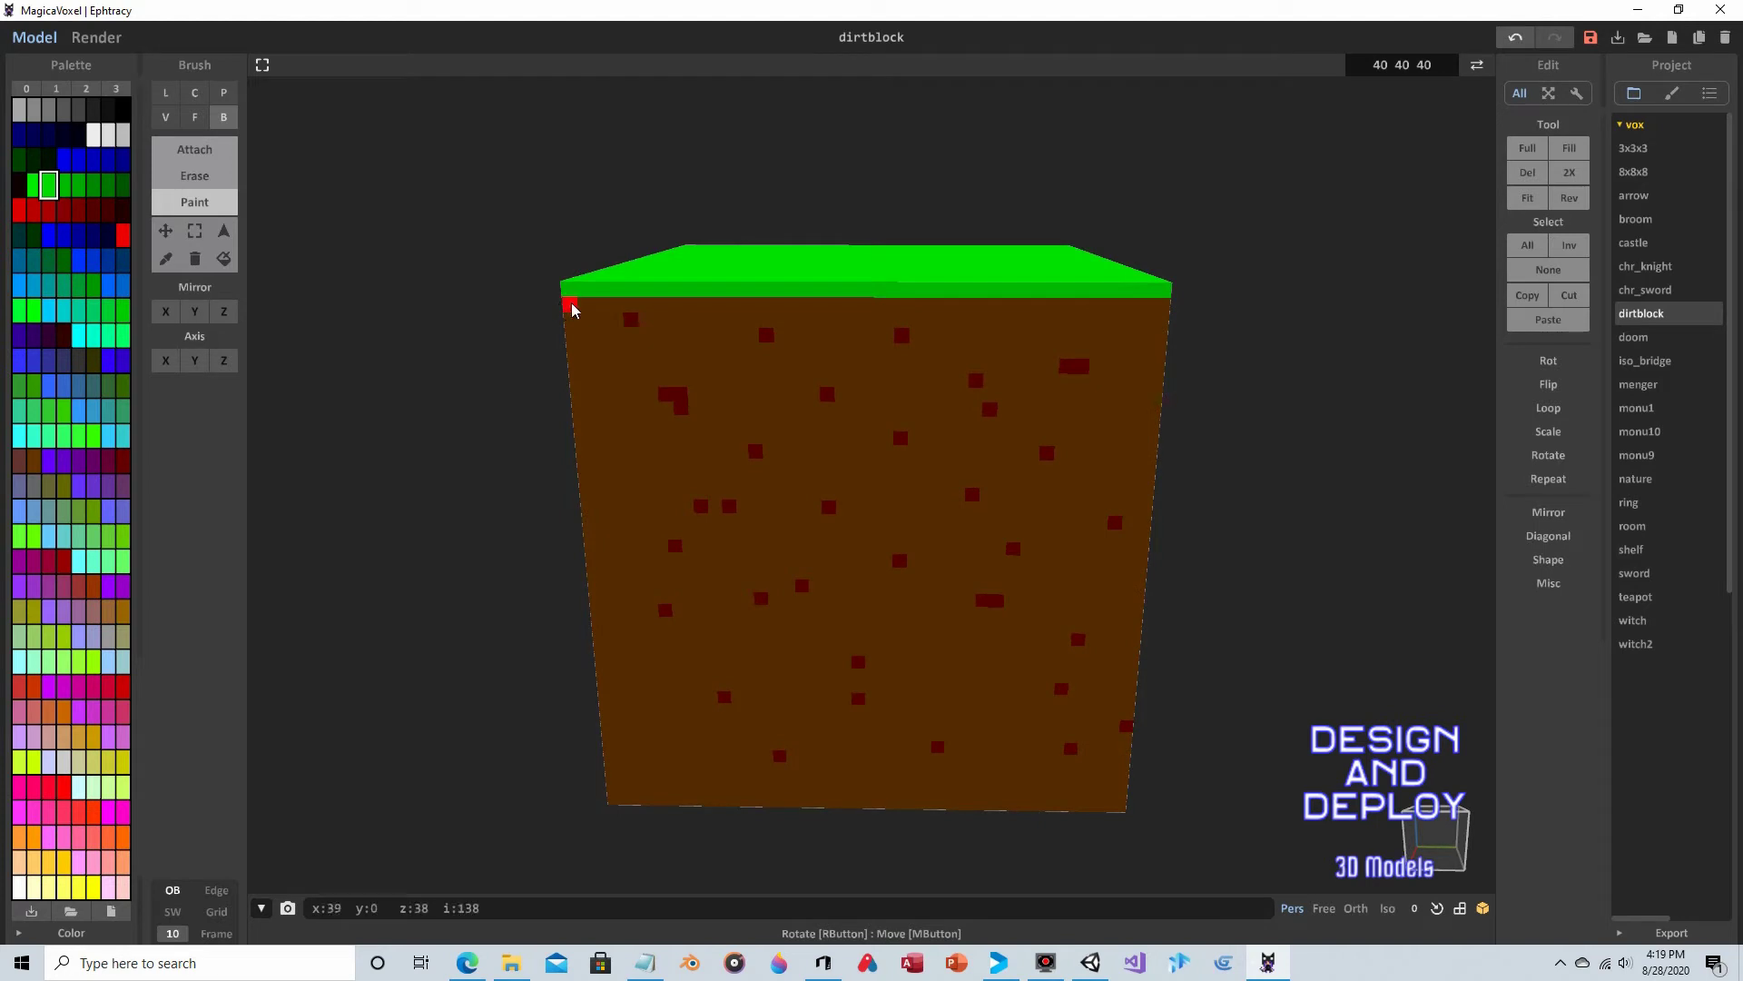
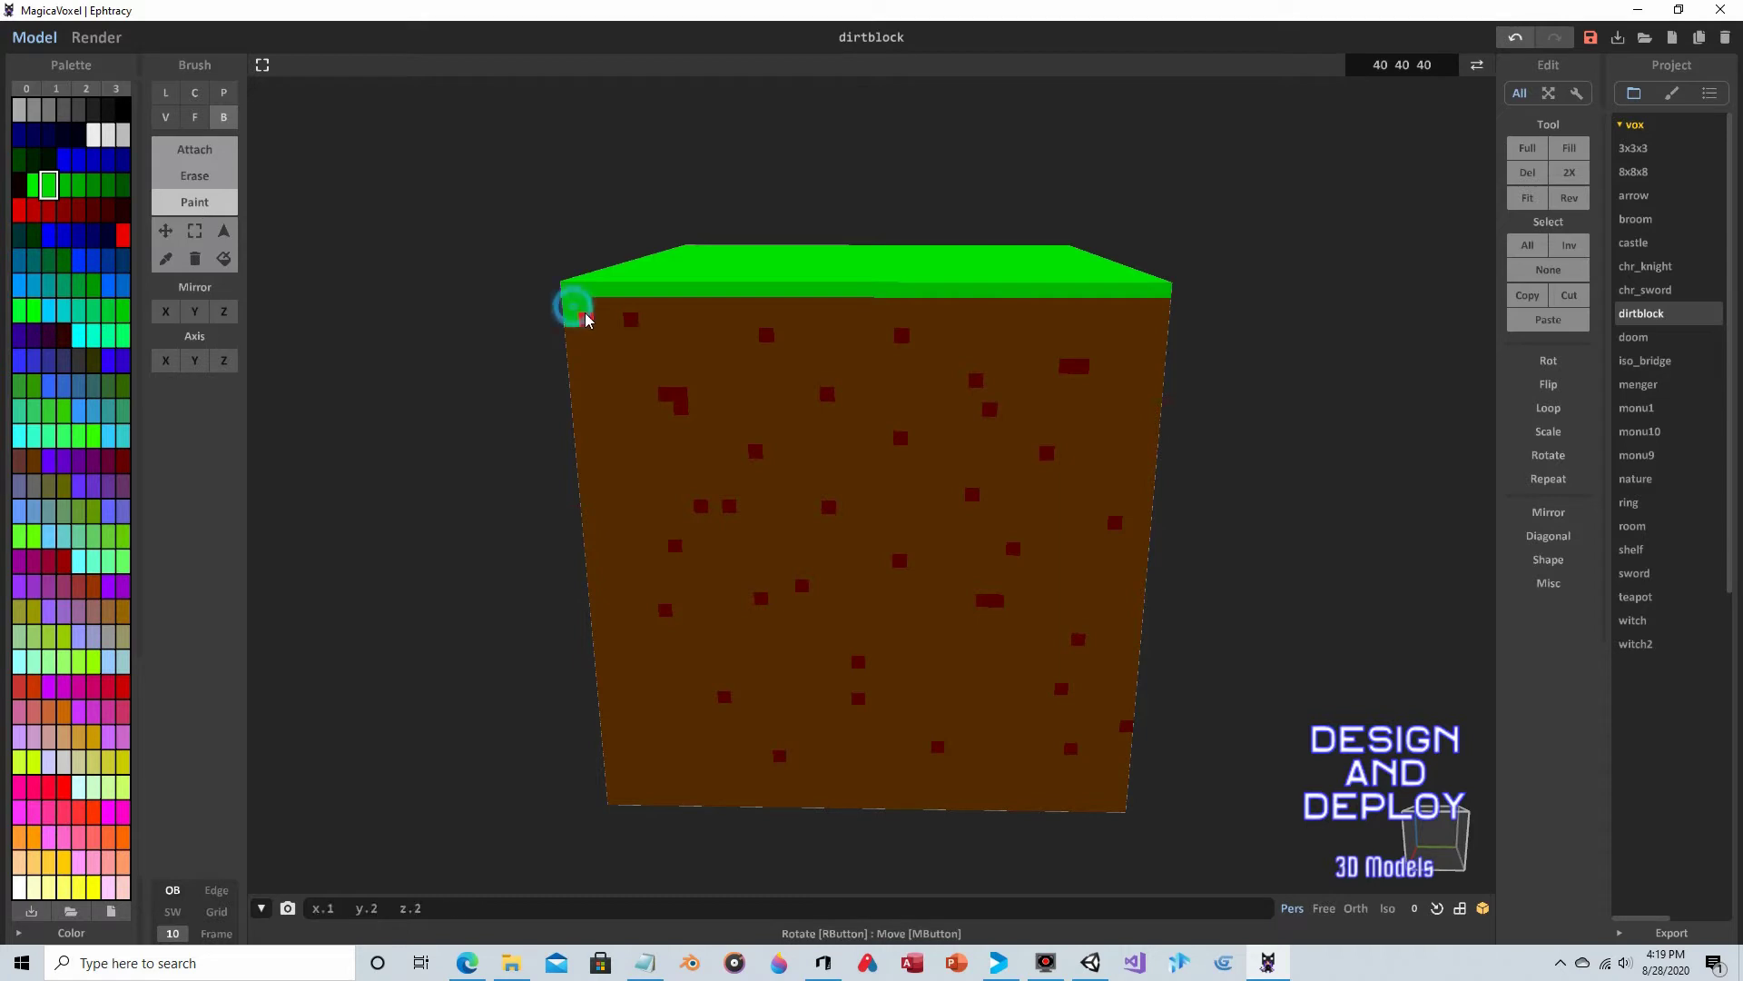
pyautogui.moveTo(1162, 329); pyautogui.dragTo(957, 308, button='right')
pyautogui.moveTo(556, 325); pyautogui.dragTo(1132, 343)
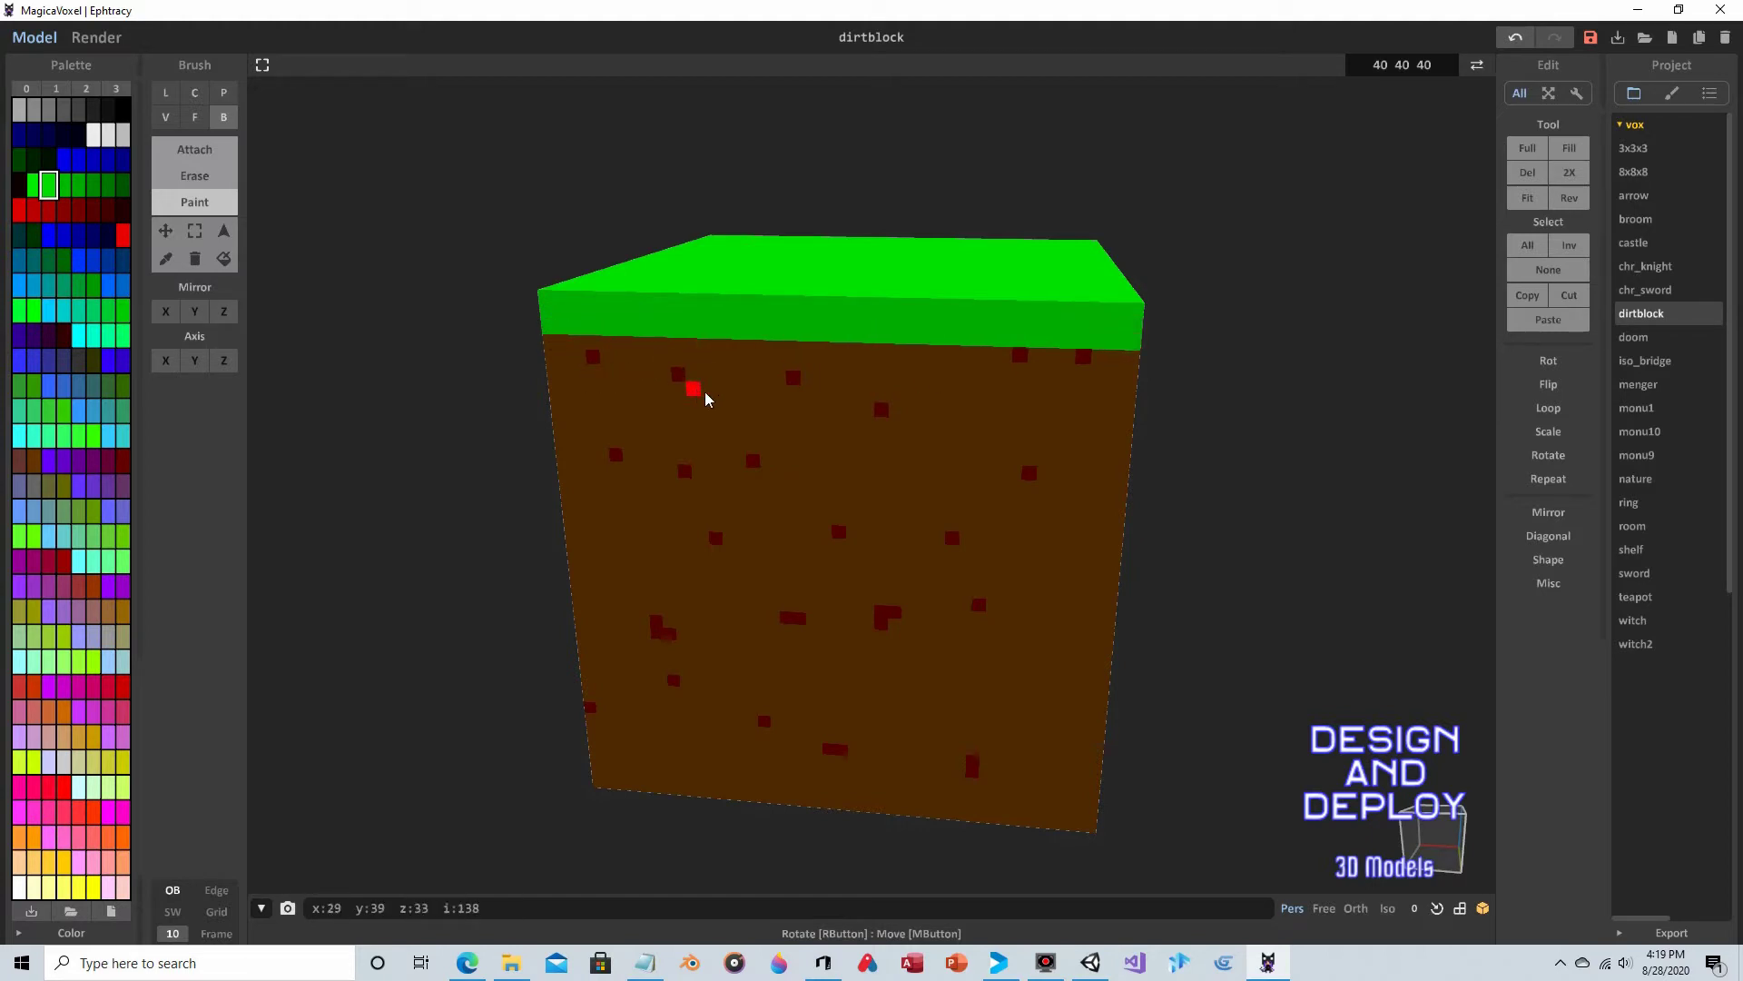
pyautogui.moveTo(1220, 261); pyautogui.dragTo(1043, 264, button='right')
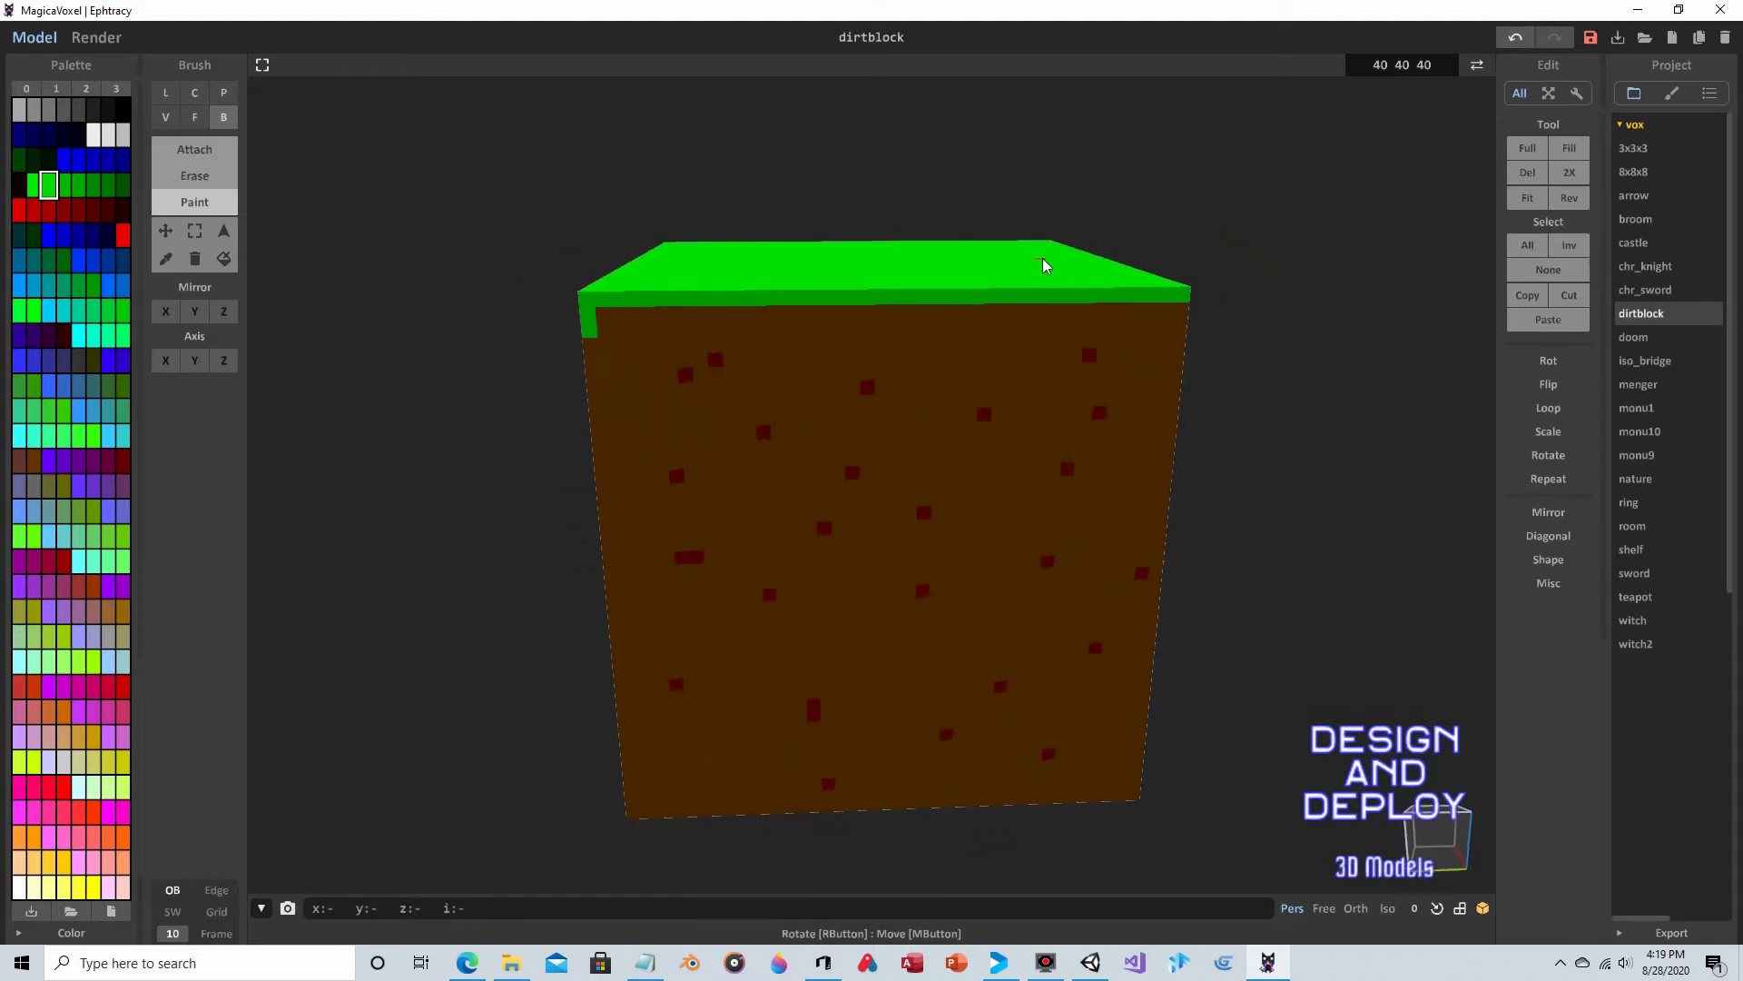
pyautogui.moveTo(599, 317)
pyautogui.mouseDown()
pyautogui.moveTo(734, 340)
pyautogui.moveTo(1181, 330)
pyautogui.mouseUp()
pyautogui.moveTo(1245, 285); pyautogui.dragTo(1046, 299, button='right')
pyautogui.click(594, 336)
pyautogui.moveTo(595, 336); pyautogui.dragTo(1161, 345)
pyautogui.moveTo(1160, 345); pyautogui.dragTo(1249, 354, button='right')
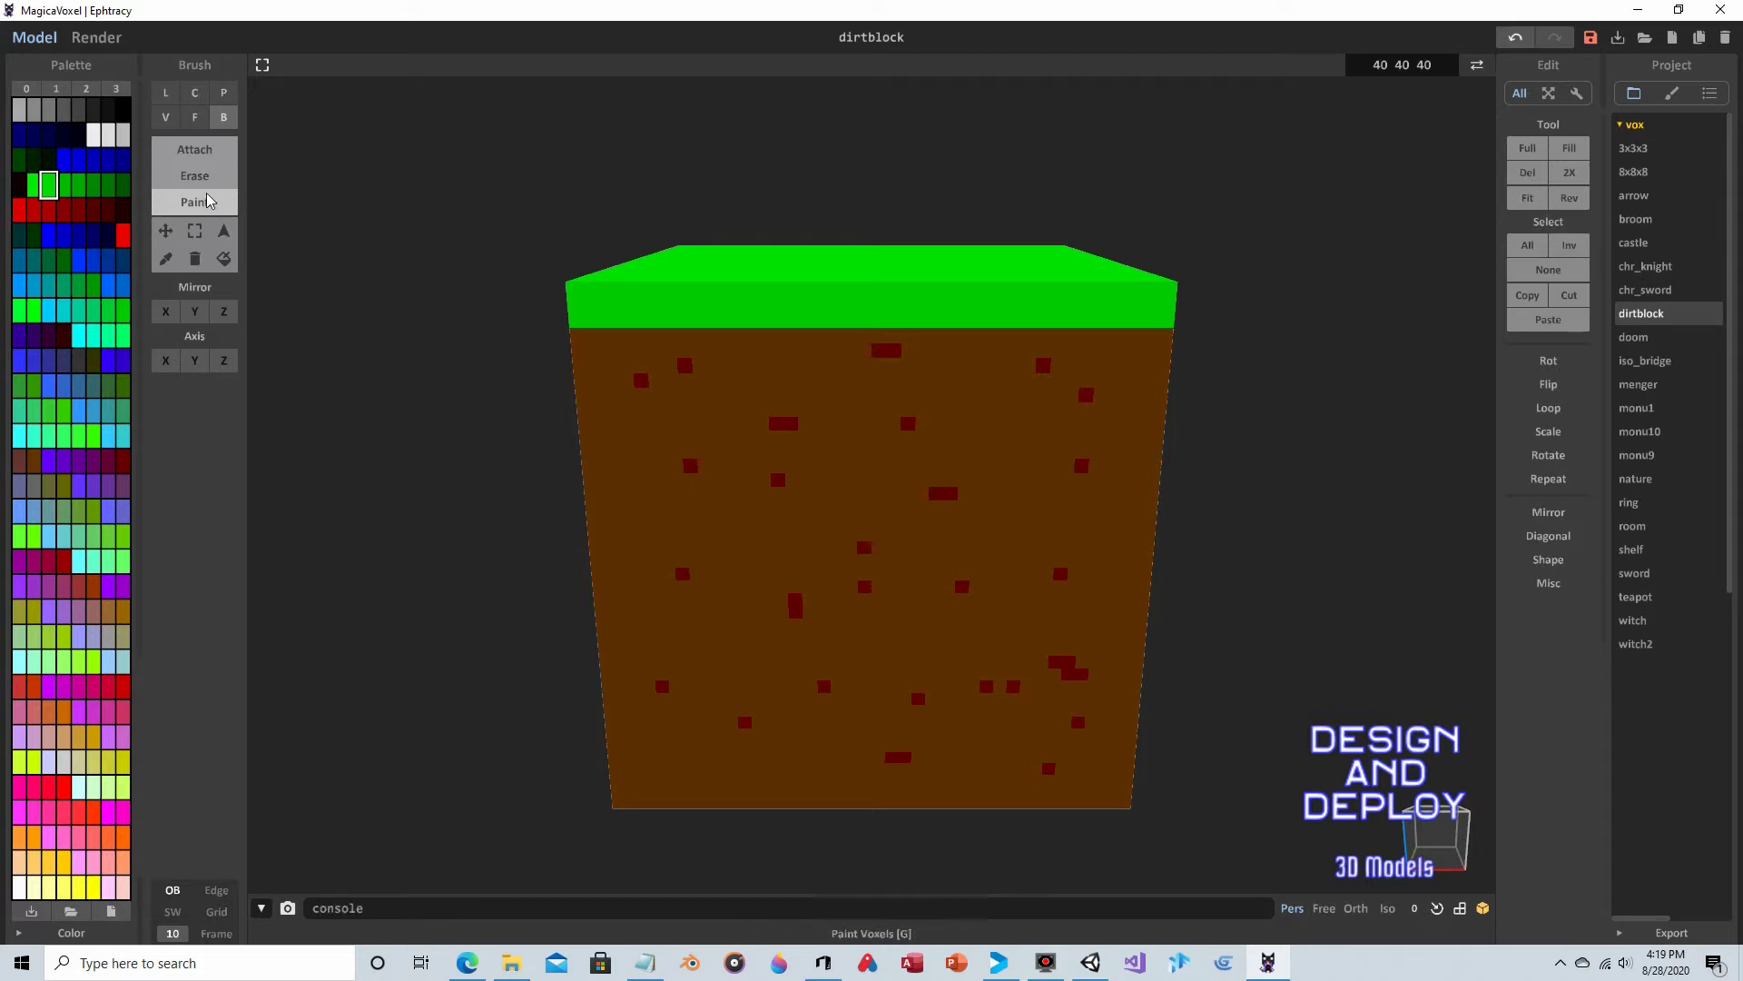
# - Paint irregular green drips hanging below the grass band on the first side face with the voxel brush, undoing the first overly thick drip
pyautogui.click(167, 118)
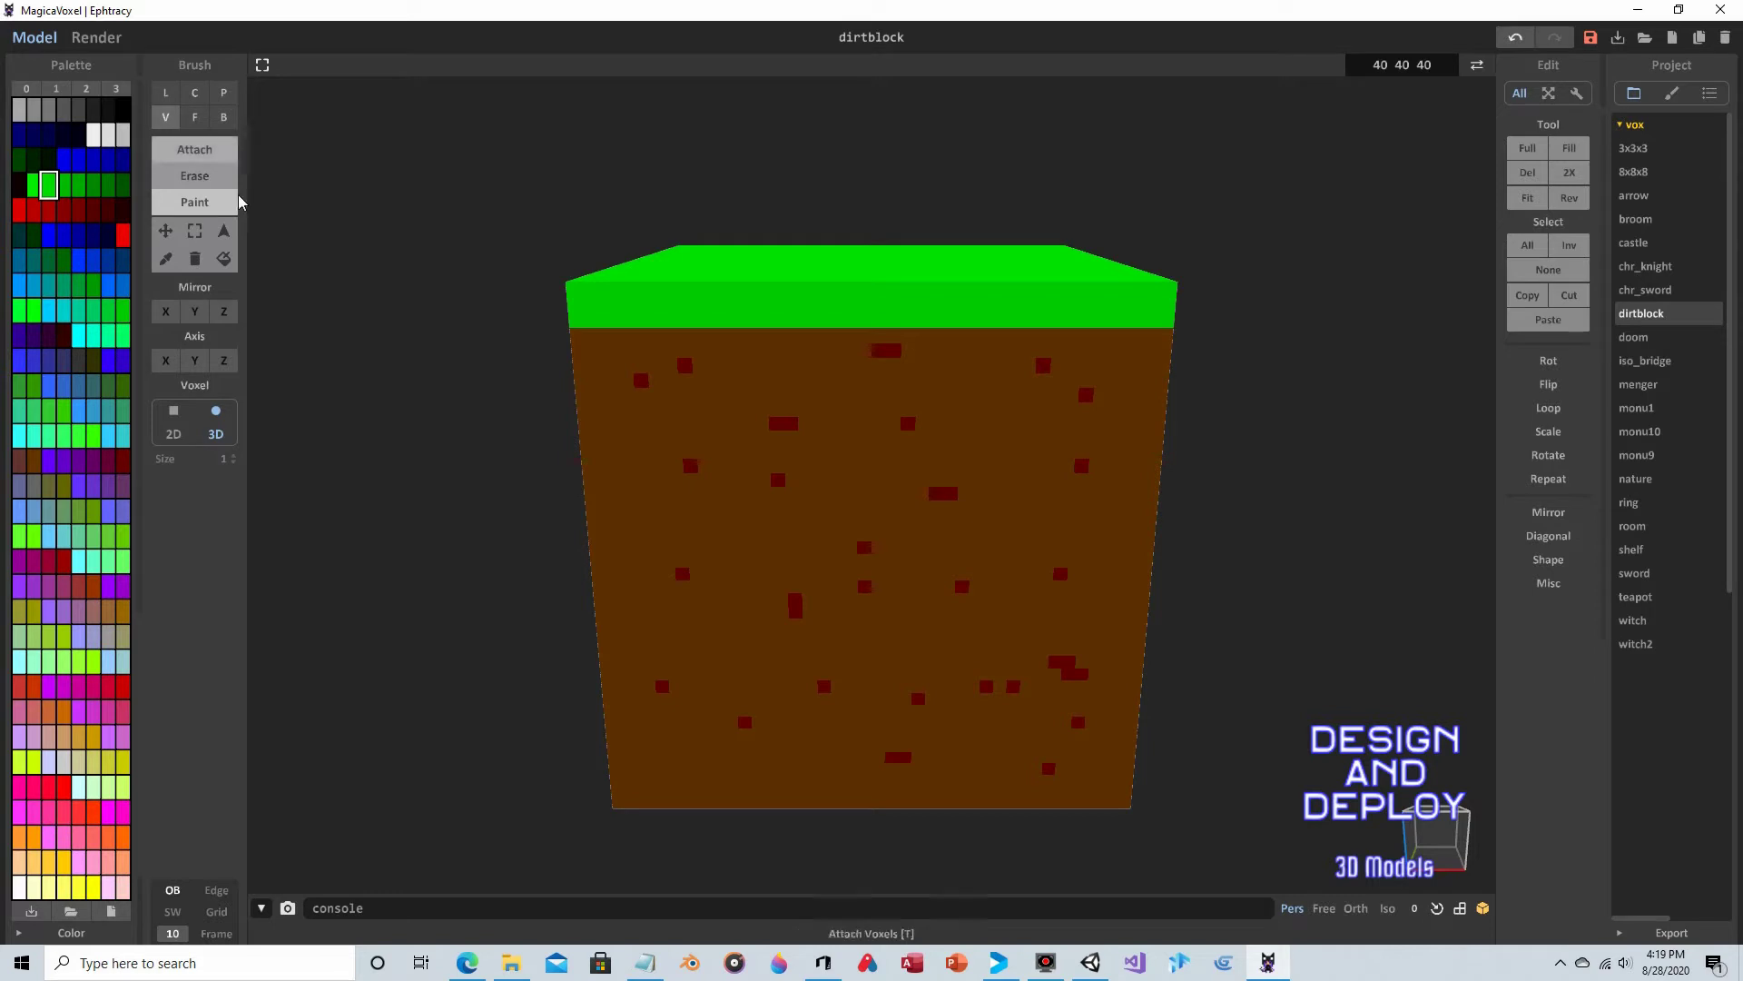
pyautogui.moveTo(623, 339); pyautogui.dragTo(634, 408)
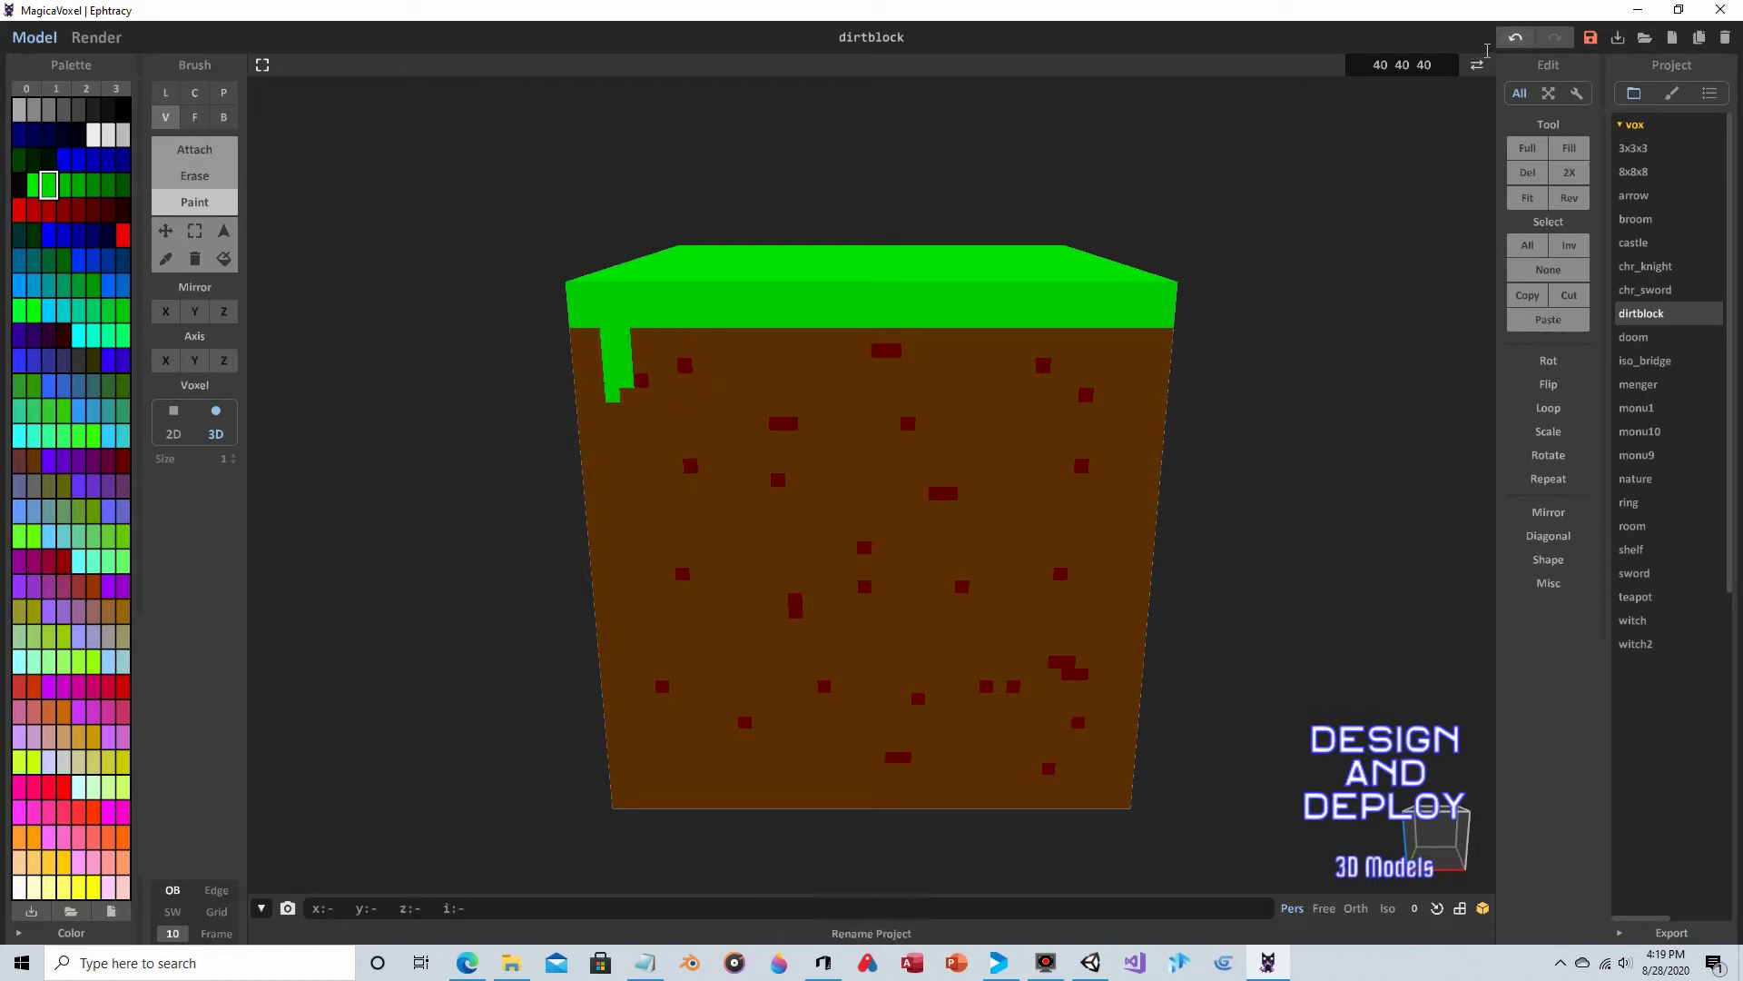
pyautogui.click(1515, 37)
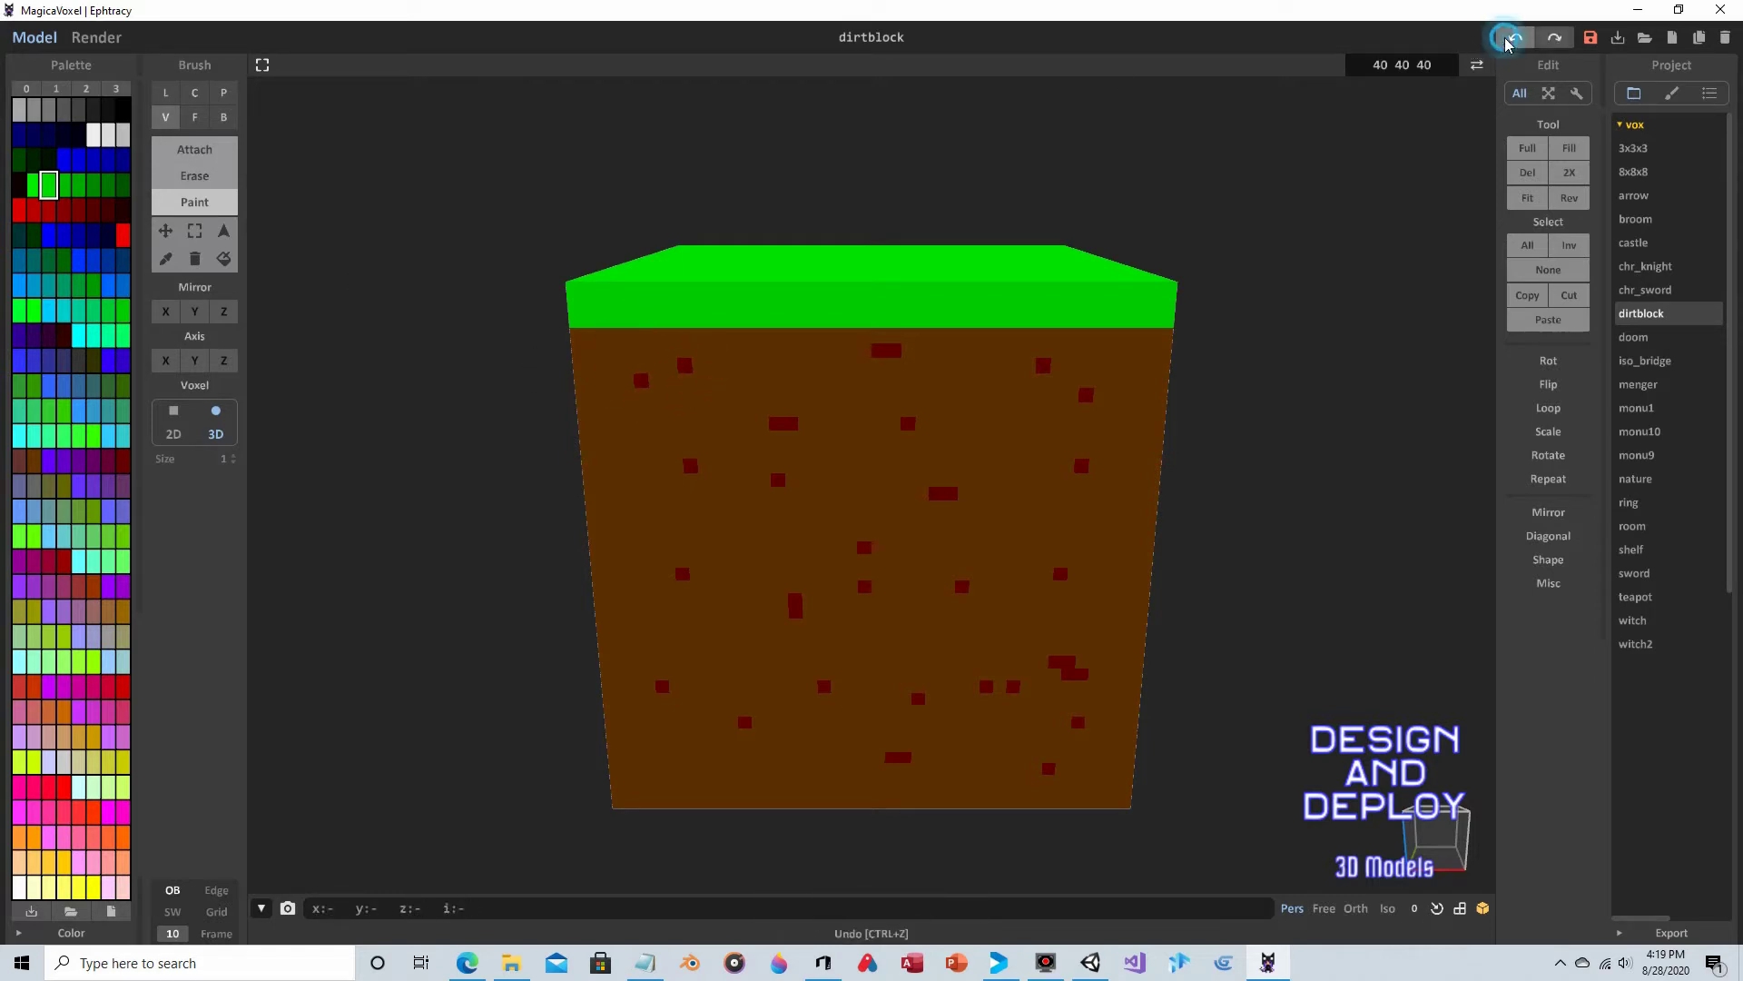
pyautogui.click(669, 336)
pyautogui.moveTo(667, 356)
pyautogui.mouseDown()
pyautogui.moveTo(650, 357)
pyautogui.moveTo(654, 392)
pyautogui.mouseUp()
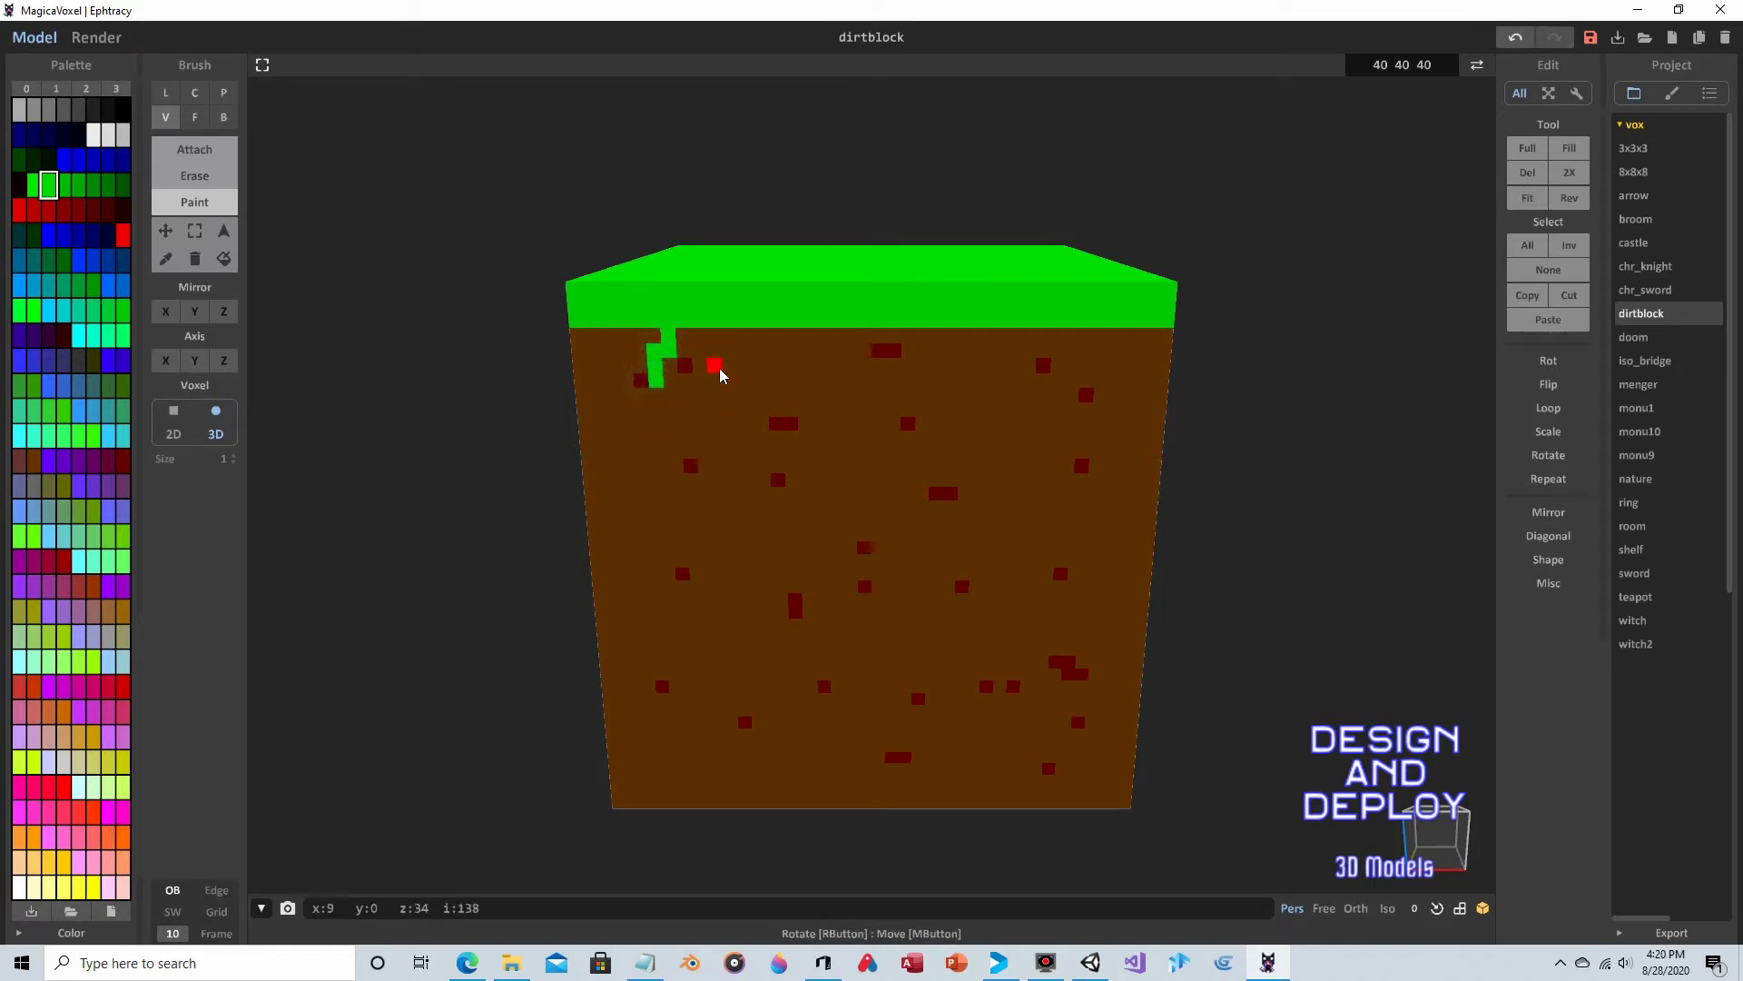
pyautogui.moveTo(761, 338)
pyautogui.mouseDown()
pyautogui.moveTo(818, 338)
pyautogui.moveTo(782, 354)
pyautogui.moveTo(810, 389)
pyautogui.mouseUp()
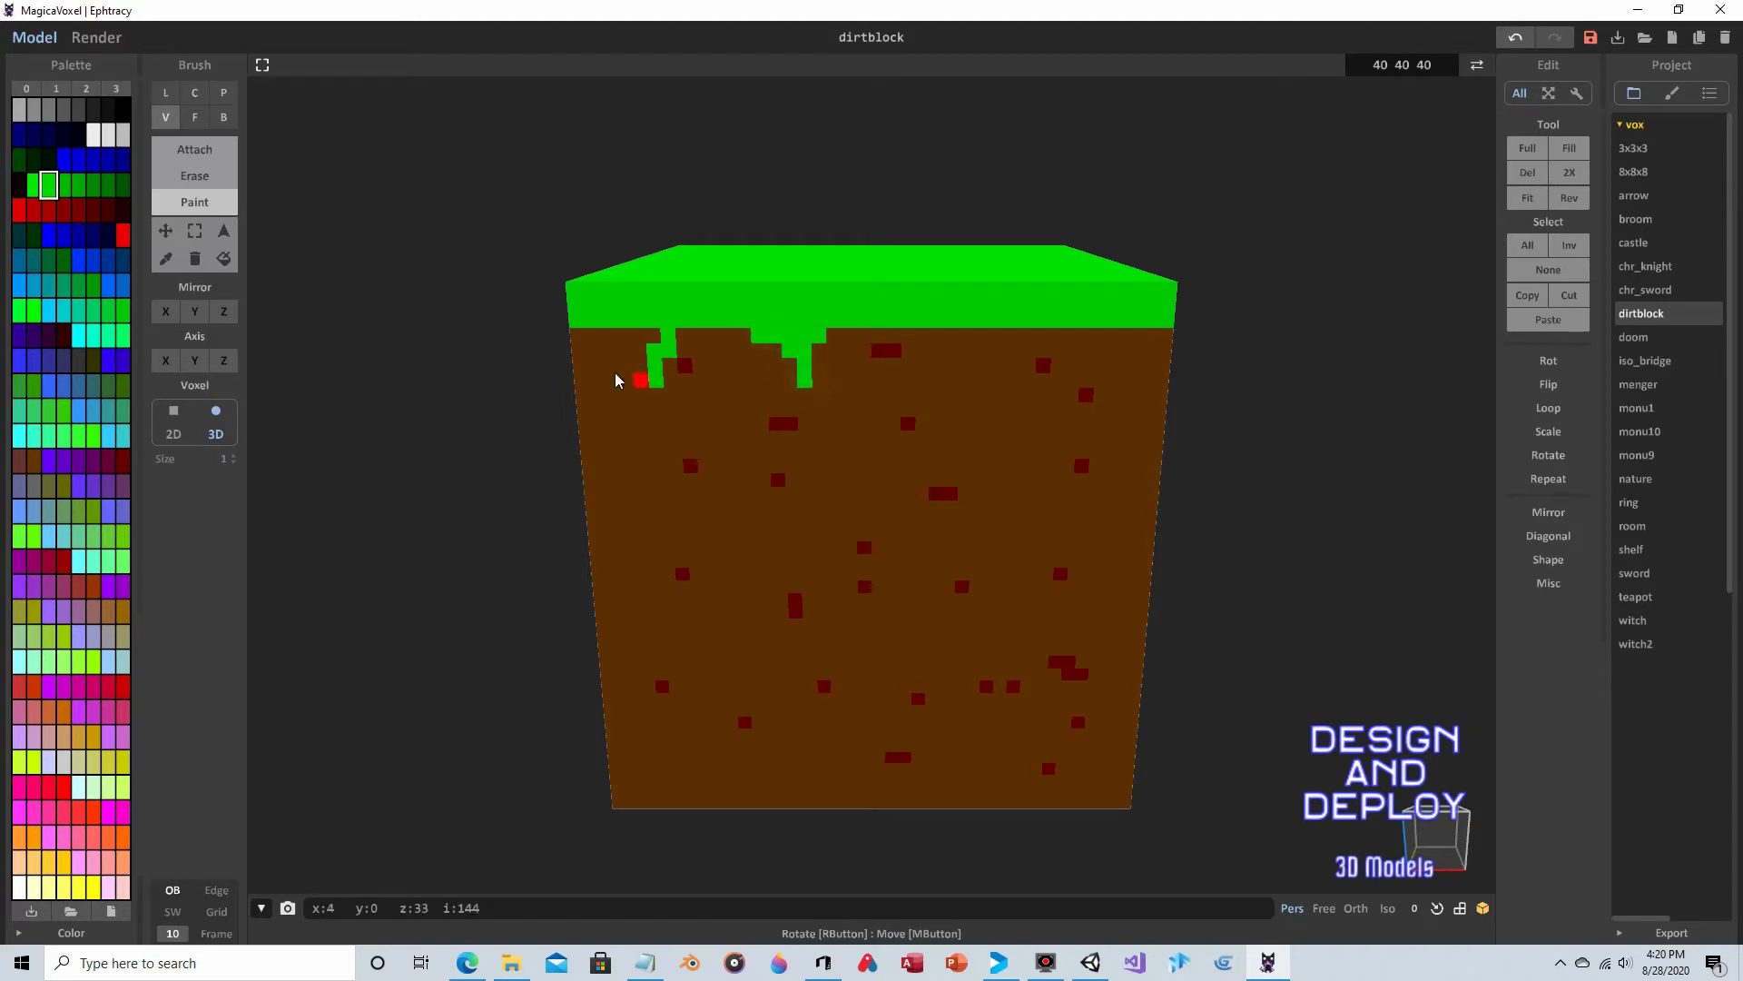
pyautogui.click(582, 350)
pyautogui.moveTo(582, 350)
pyautogui.mouseDown()
pyautogui.moveTo(599, 397)
pyautogui.moveTo(596, 381)
pyautogui.mouseUp()
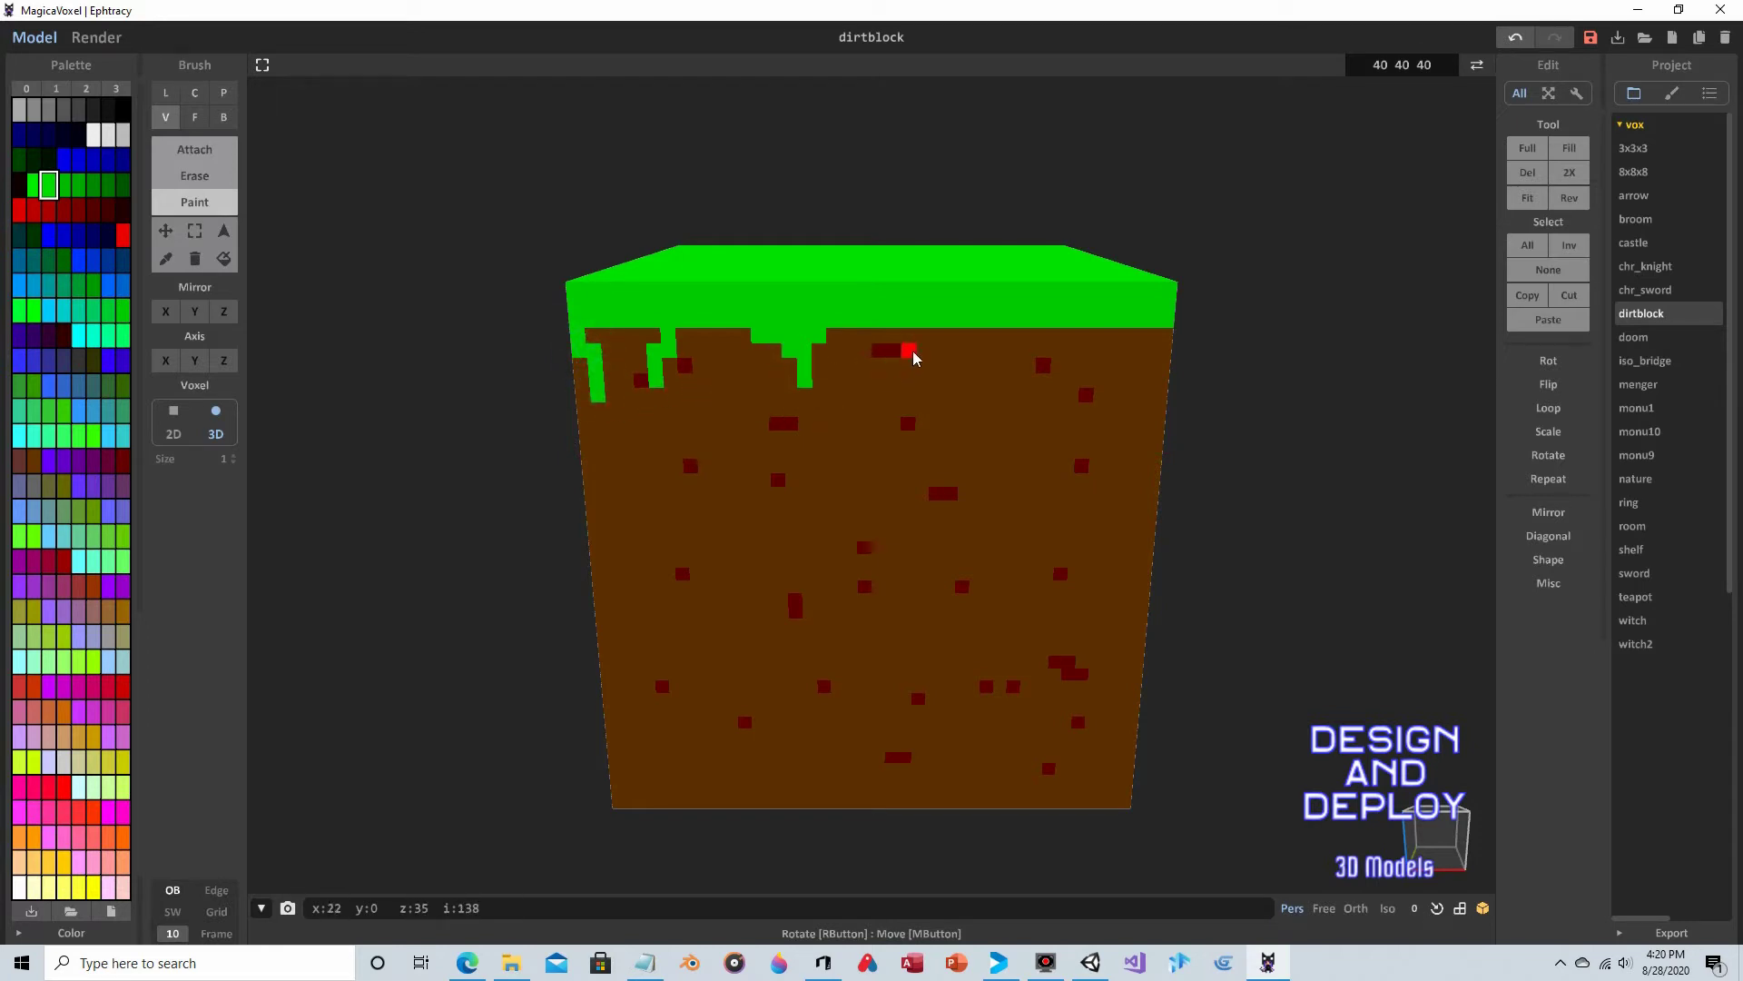
pyautogui.moveTo(932, 342)
pyautogui.mouseDown()
pyautogui.moveTo(1005, 347)
pyautogui.moveTo(977, 358)
pyautogui.moveTo(980, 398)
pyautogui.moveTo(965, 390)
pyautogui.mouseUp()
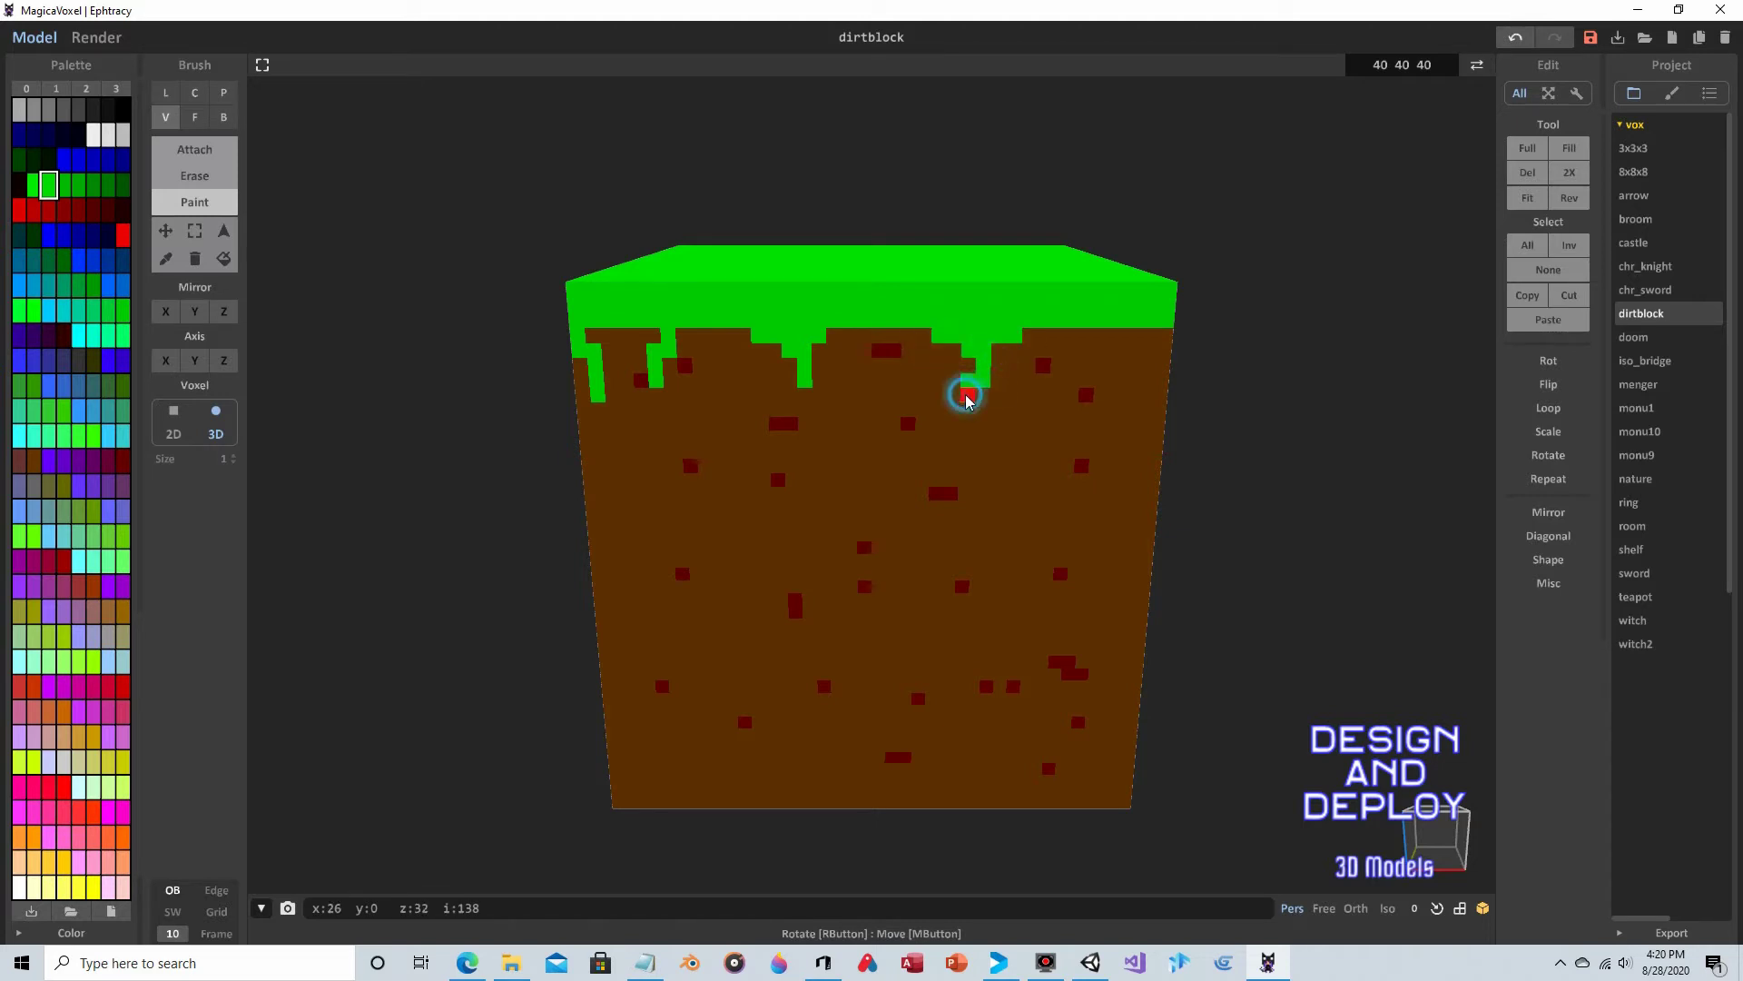
pyautogui.moveTo(1078, 345)
pyautogui.mouseDown()
pyautogui.moveTo(1151, 354)
pyautogui.moveTo(1148, 378)
pyautogui.mouseUp()
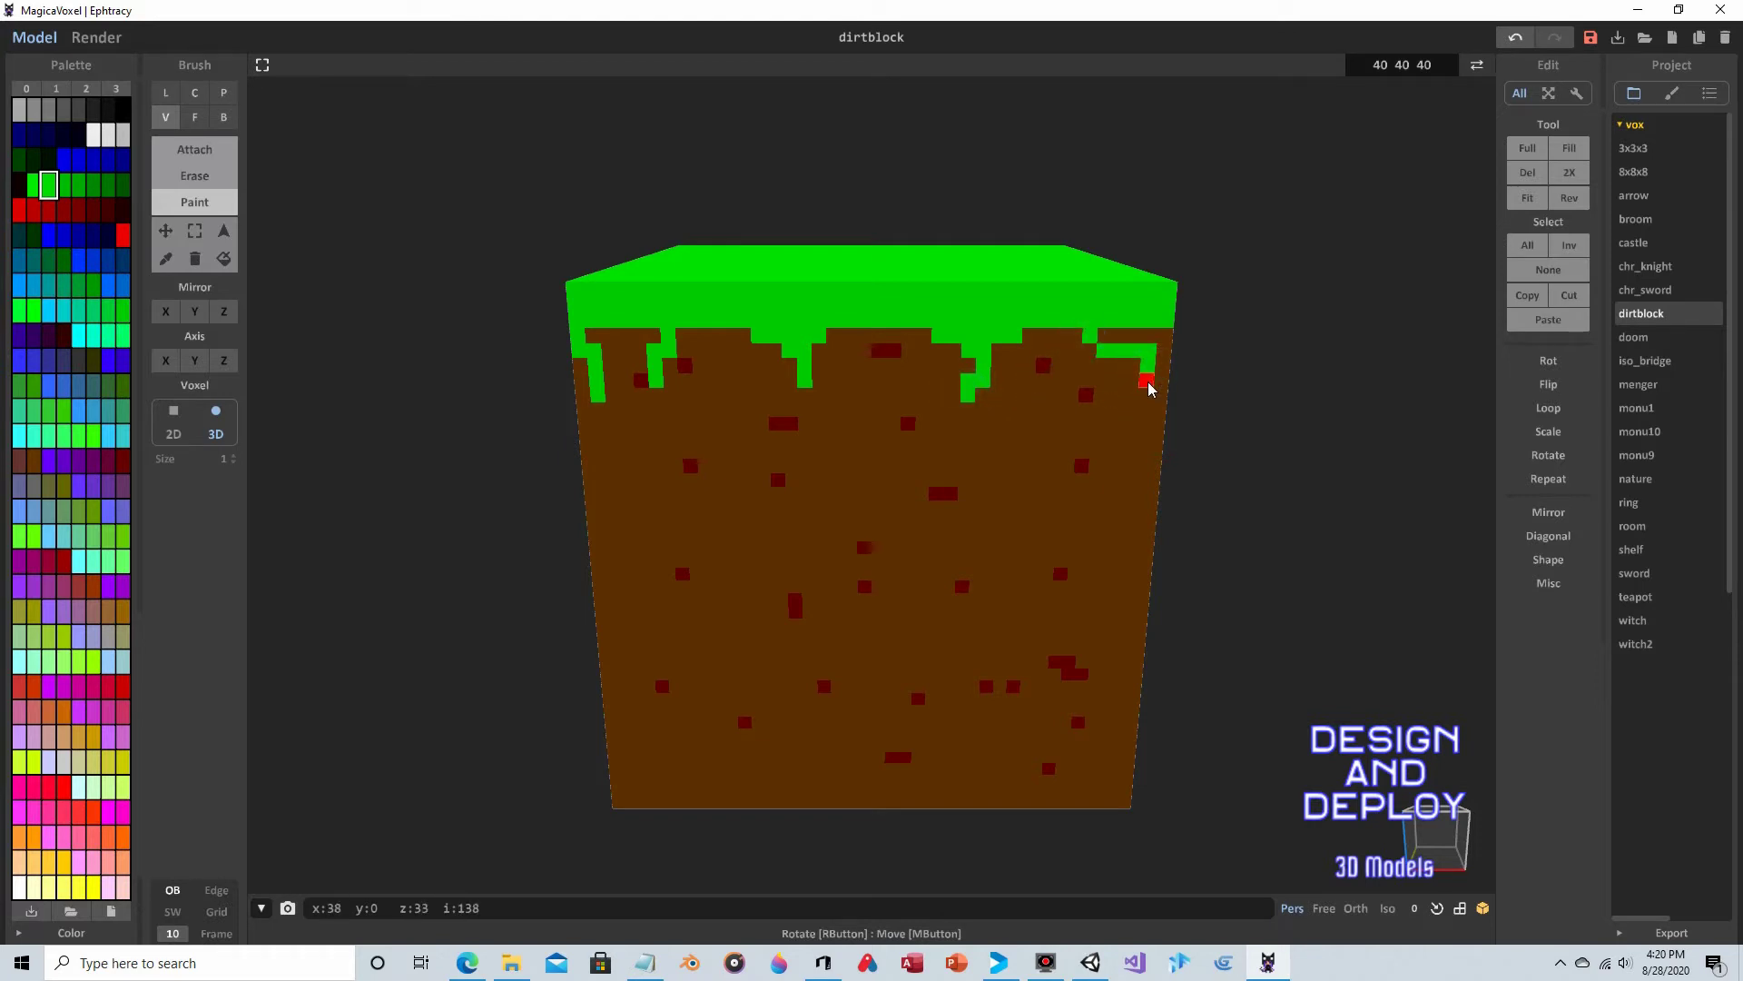
# - Paint irregular green drips of varying length below the grass band across the second side face
pyautogui.moveTo(1223, 331); pyautogui.dragTo(985, 343, button='right')
pyautogui.moveTo(672, 356)
pyautogui.mouseDown()
pyautogui.moveTo(683, 389)
pyautogui.moveTo(685, 369)
pyautogui.moveTo(768, 401)
pyautogui.mouseUp()
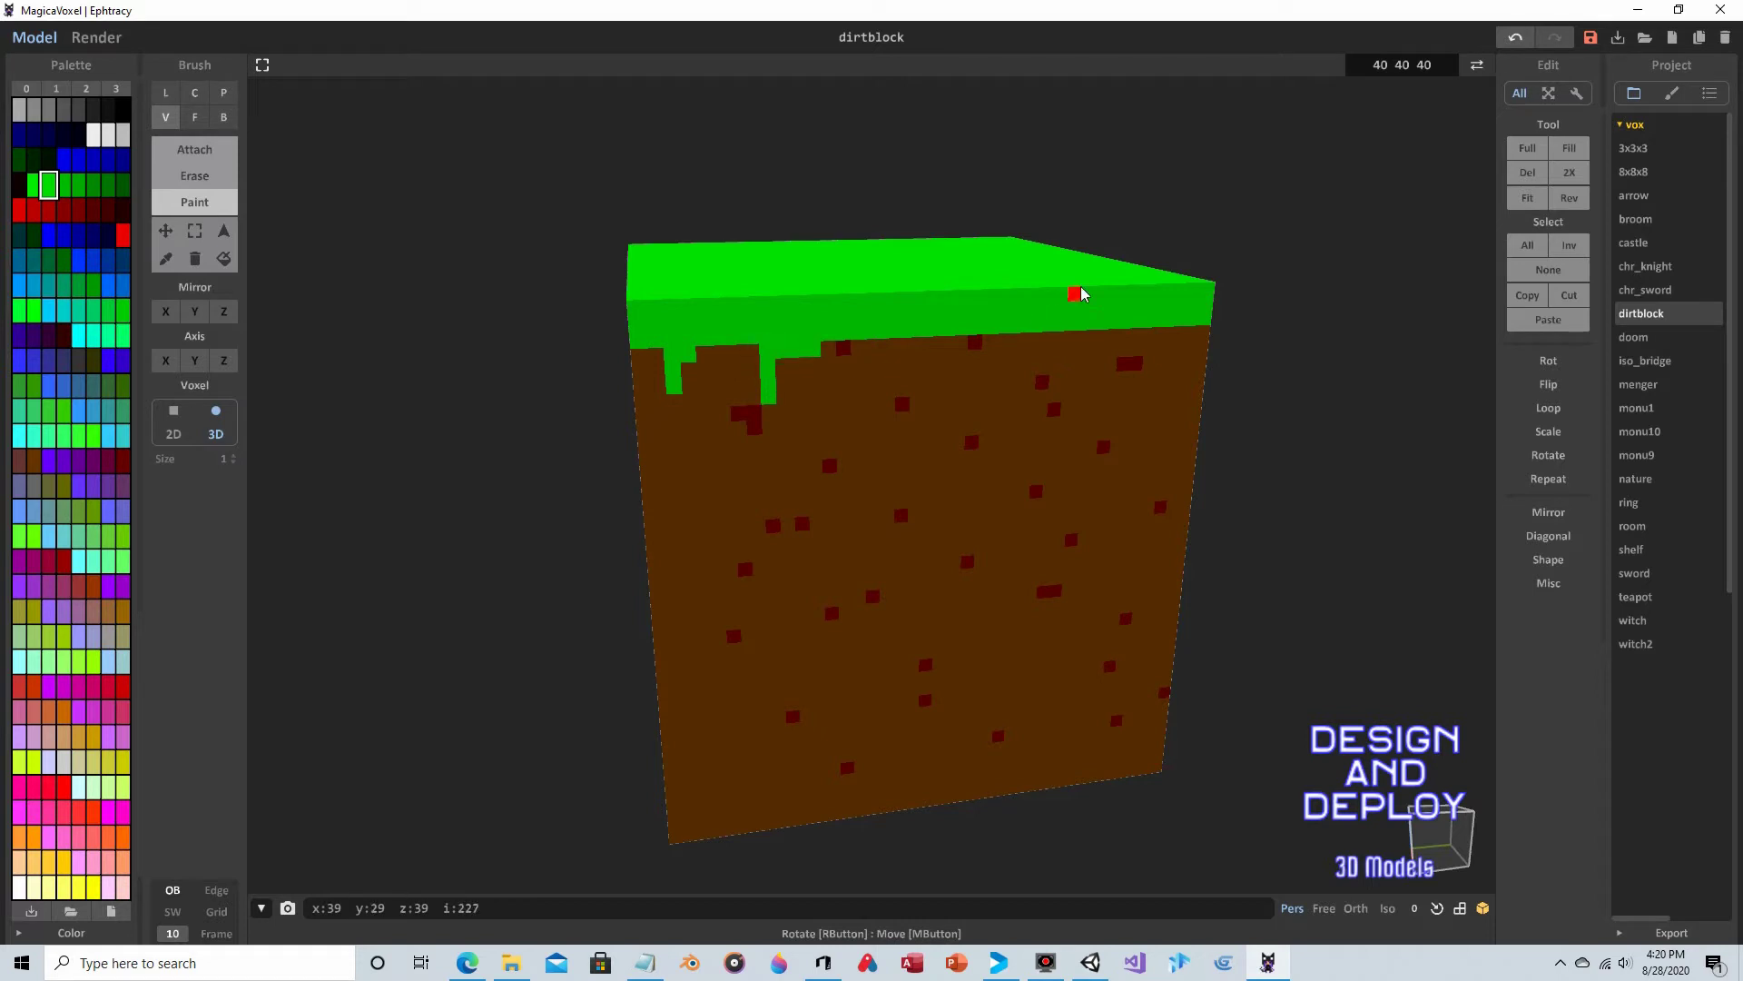
pyautogui.scroll(-4, 1073, 293)
pyautogui.scroll(-3, 1071, 293)
pyautogui.moveTo(1096, 303); pyautogui.dragTo(1074, 366, button='right')
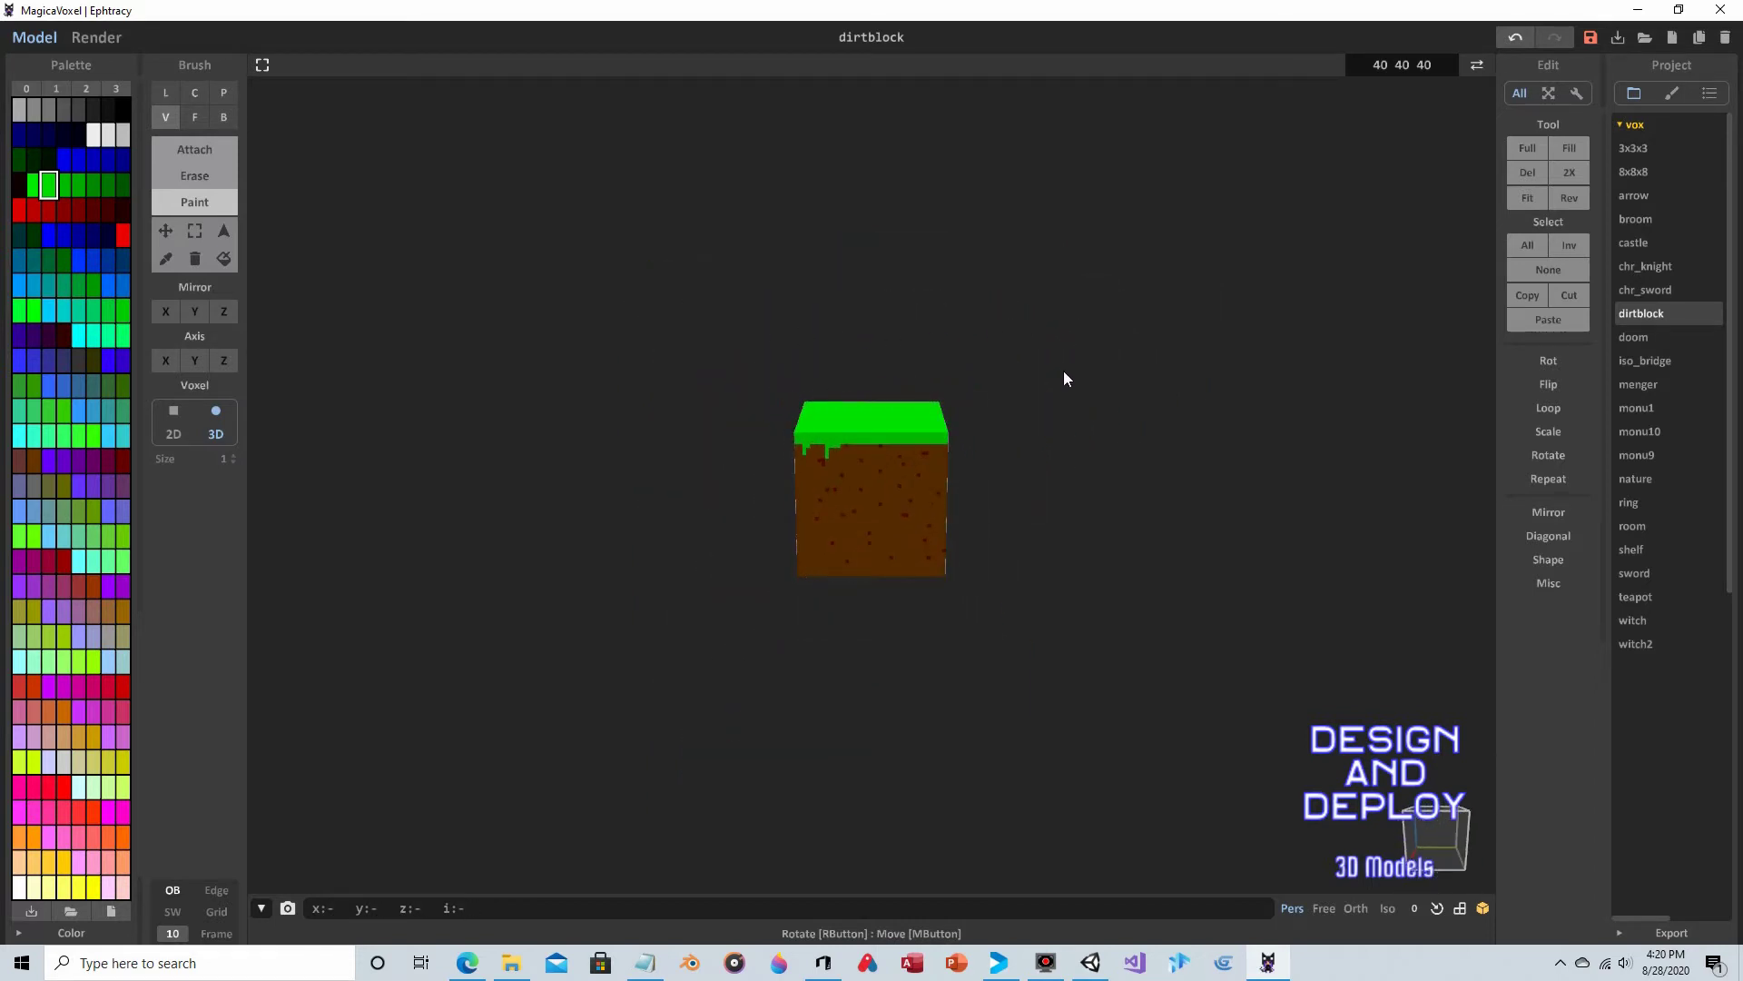
pyautogui.scroll(3, 1059, 380)
pyautogui.scroll(3, 1058, 380)
pyautogui.click(759, 376)
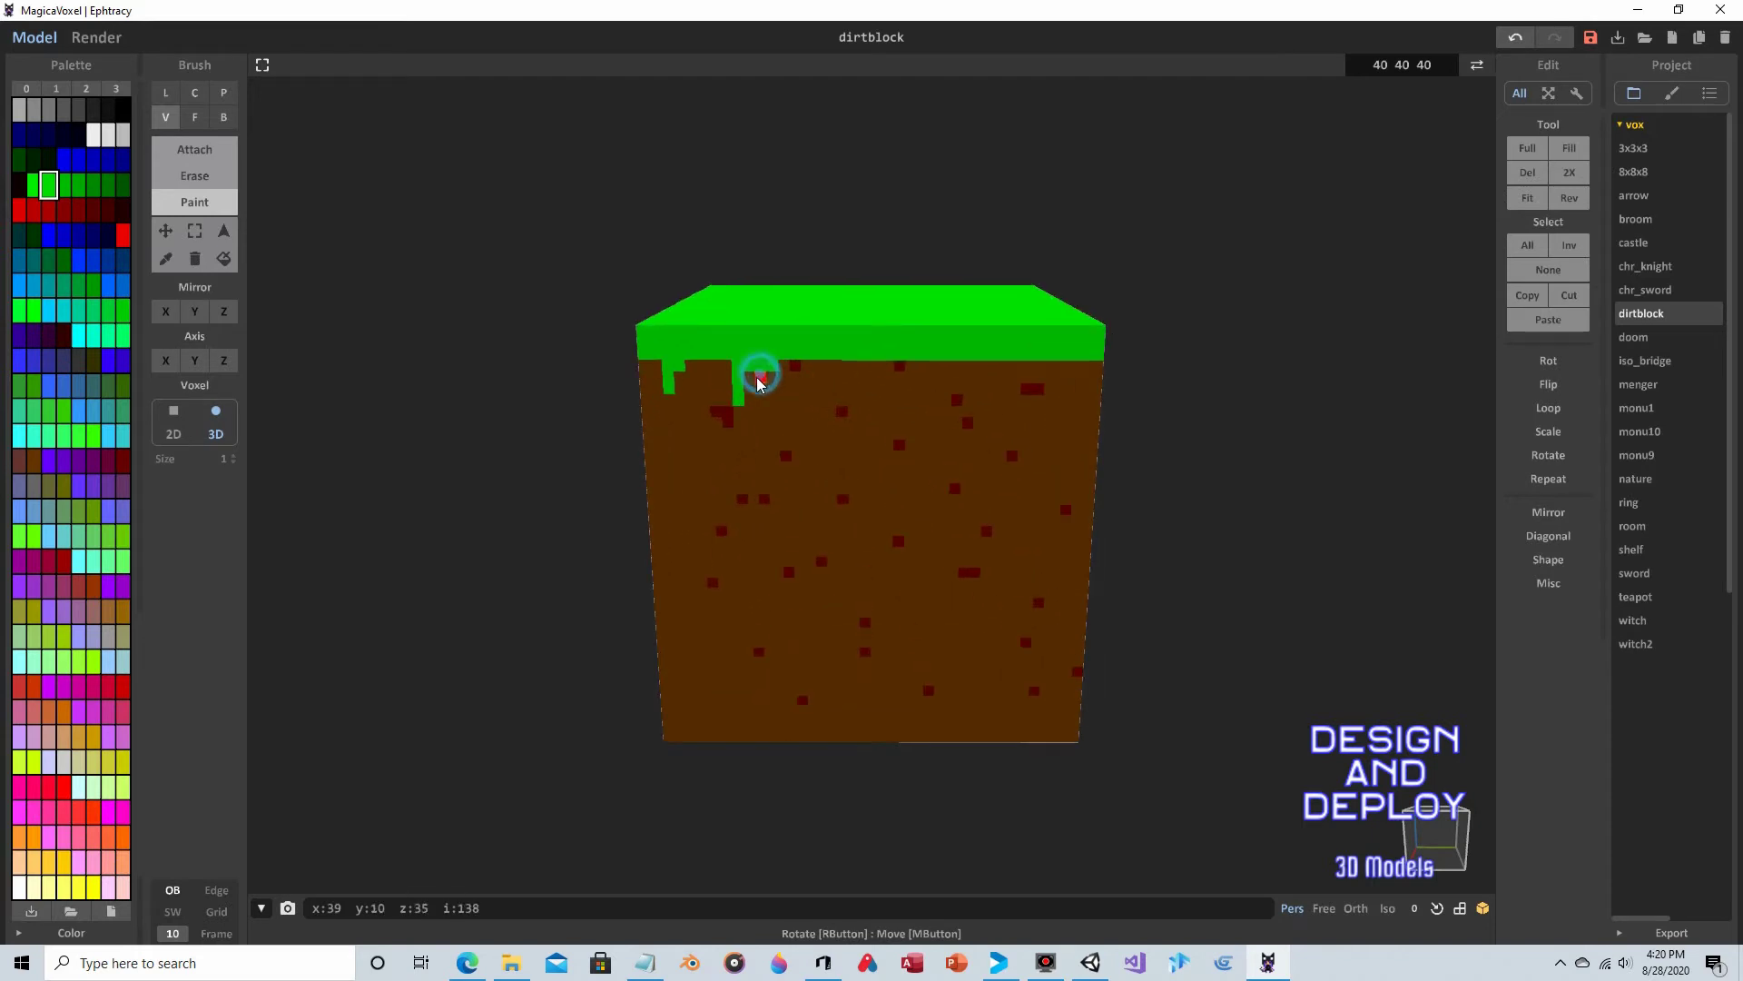
pyautogui.moveTo(837, 373)
pyautogui.mouseDown()
pyautogui.moveTo(892, 370)
pyautogui.moveTo(885, 413)
pyautogui.mouseUp()
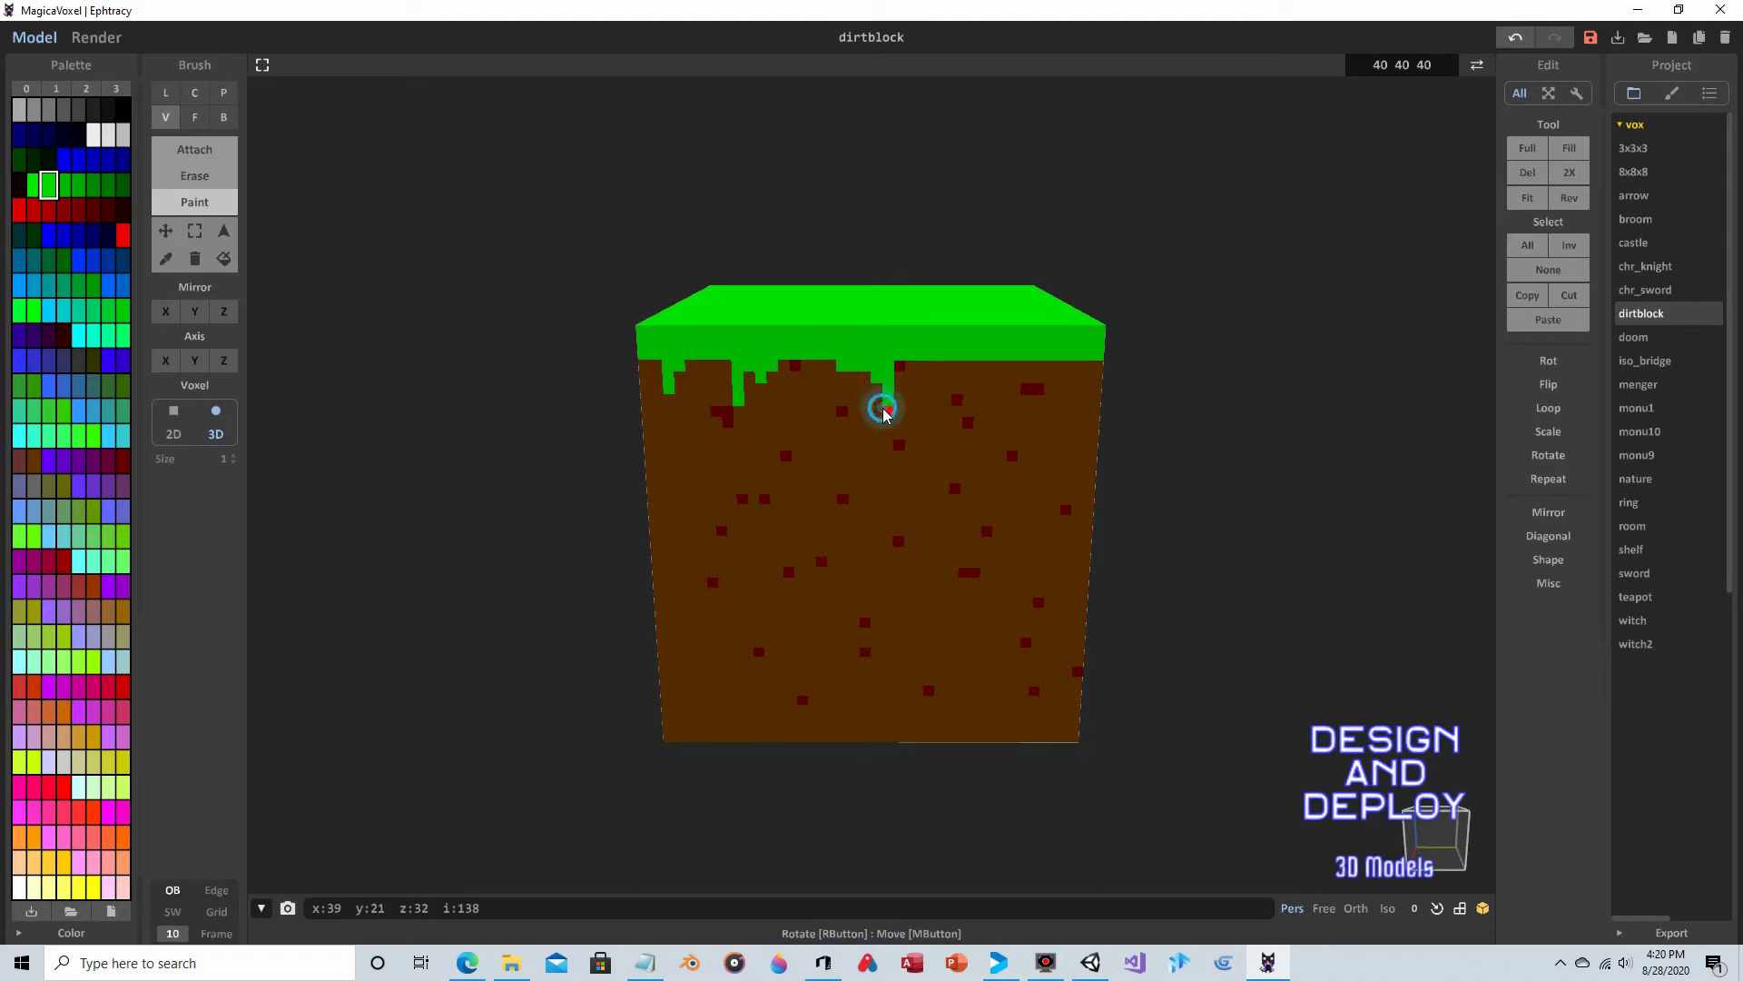
pyautogui.click(996, 376)
pyautogui.click(1004, 389)
pyautogui.click(1003, 405)
pyautogui.click(1086, 379)
pyautogui.click(1088, 388)
pyautogui.click(1083, 393)
# - Add uneven green grass drips below the band on the third side face, including a small hooked one
pyautogui.moveTo(1148, 350); pyautogui.dragTo(941, 362, button='right')
pyautogui.moveTo(681, 369)
pyautogui.mouseDown()
pyautogui.moveTo(757, 371)
pyautogui.moveTo(698, 373)
pyautogui.moveTo(722, 413)
pyautogui.mouseUp()
pyautogui.click(826, 367)
pyautogui.moveTo(827, 367)
pyautogui.mouseDown()
pyautogui.moveTo(825, 412)
pyautogui.moveTo(890, 365)
pyautogui.moveTo(892, 387)
pyautogui.moveTo(954, 367)
pyautogui.moveTo(954, 414)
pyautogui.mouseUp()
pyautogui.click(848, 369)
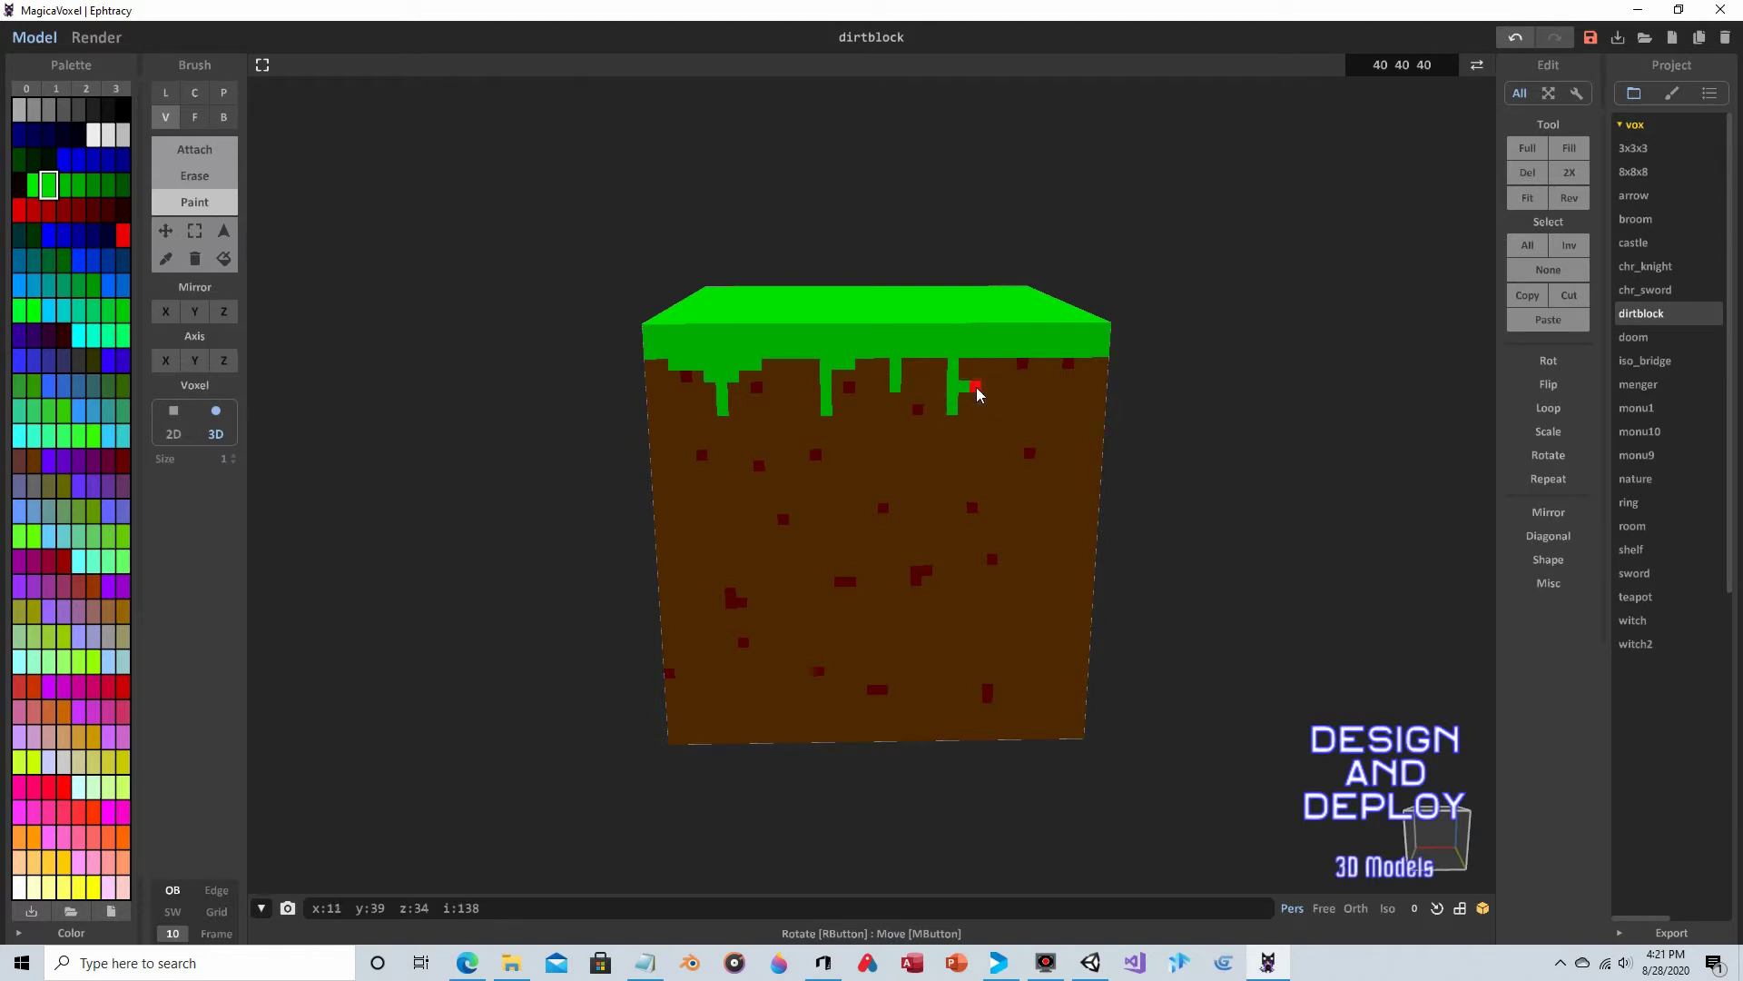
pyautogui.click(974, 389)
pyautogui.click(977, 398)
pyautogui.moveTo(1017, 369); pyautogui.dragTo(1064, 379)
pyautogui.click(1053, 386)
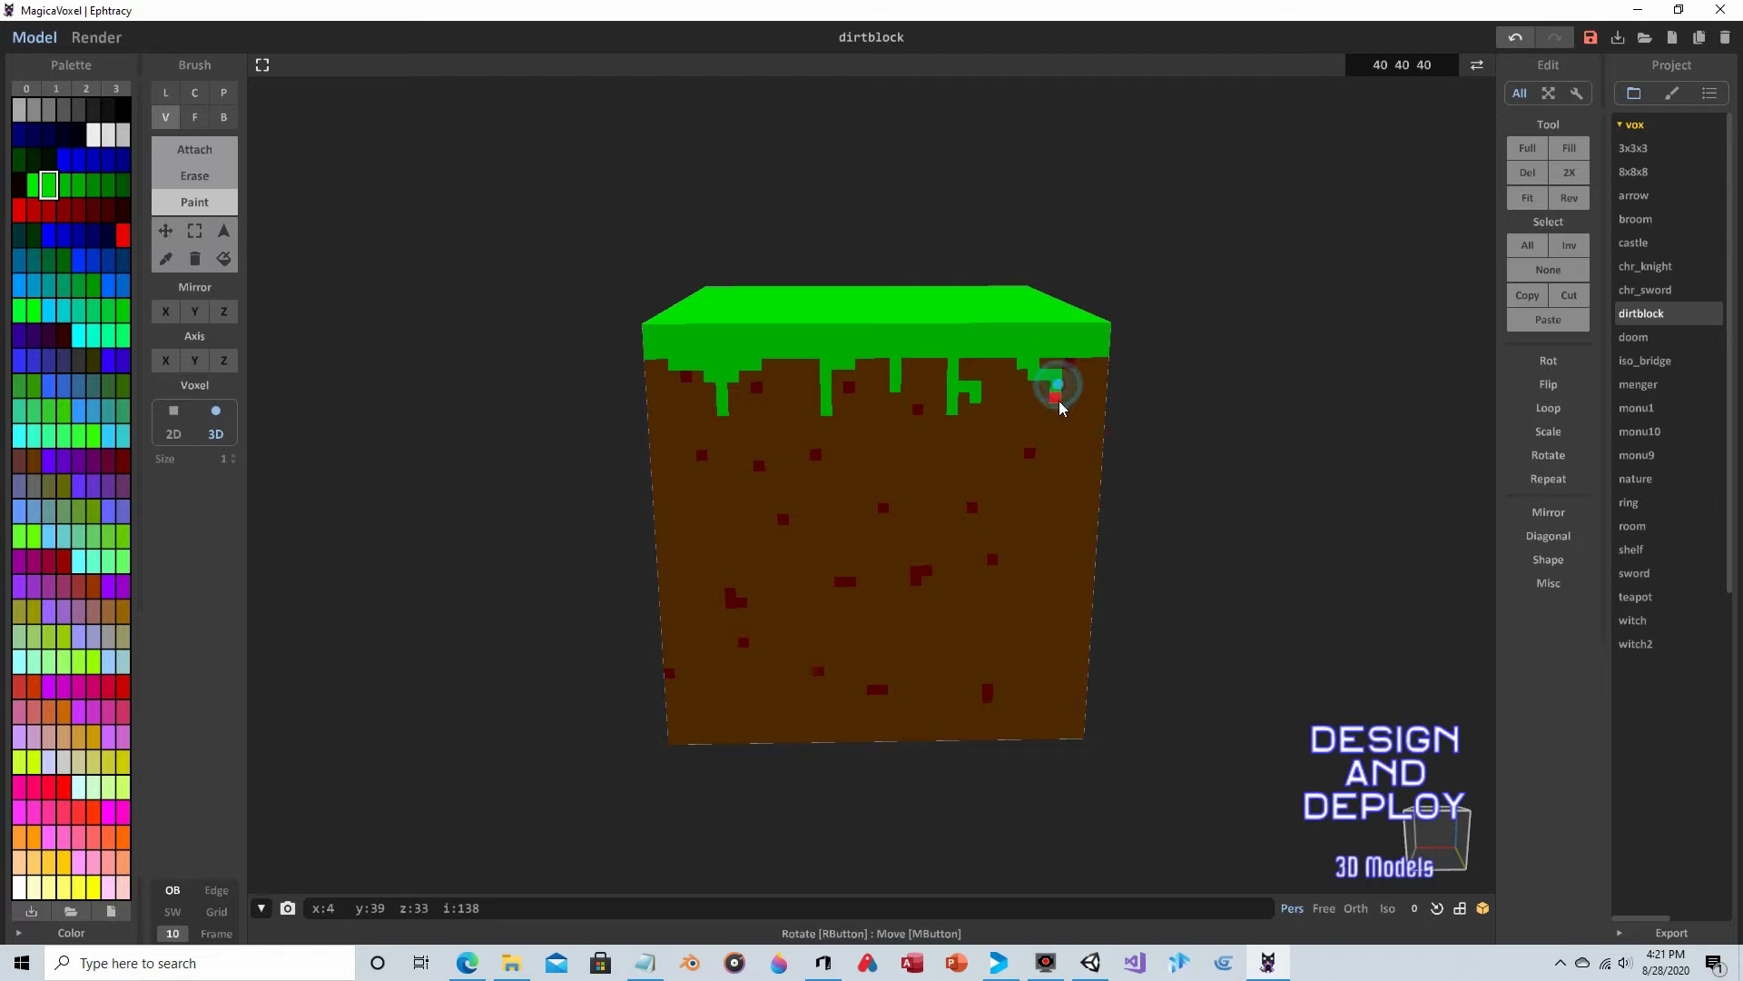
# - Paint green drips below the grass band on the remaining side face
pyautogui.moveTo(1051, 400)
pyautogui.mouseDown(button='right')
pyautogui.moveTo(1125, 378)
pyautogui.moveTo(863, 380)
pyautogui.mouseUp(button='right')
pyautogui.click(688, 367)
pyautogui.click(732, 378)
pyautogui.click(769, 388)
pyautogui.moveTo(832, 378)
pyautogui.mouseDown()
pyautogui.moveTo(889, 374)
pyautogui.moveTo(829, 400)
pyautogui.moveTo(899, 400)
pyautogui.moveTo(899, 419)
pyautogui.moveTo(977, 370)
pyautogui.moveTo(1039, 373)
pyautogui.moveTo(1051, 406)
pyautogui.mouseUp()
pyautogui.moveTo(1160, 374); pyautogui.dragTo(865, 374, button='right')
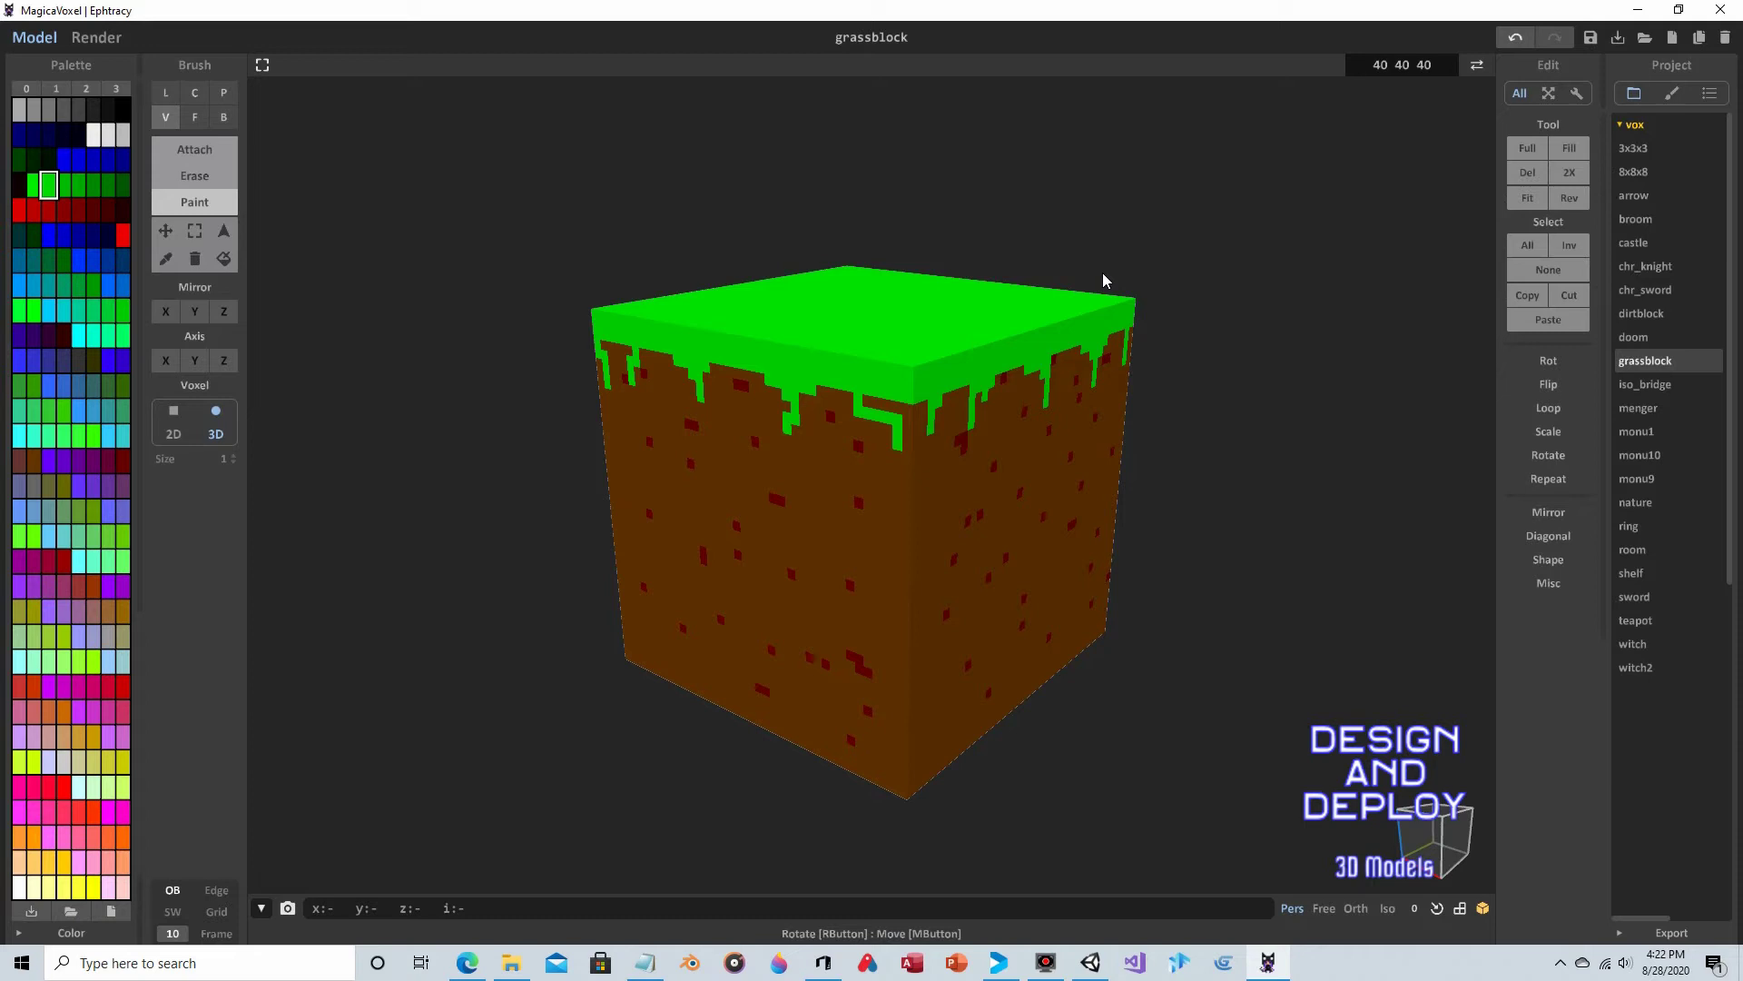
pyautogui.moveTo(1119, 240); pyautogui.dragTo(1014, 309, button='right')
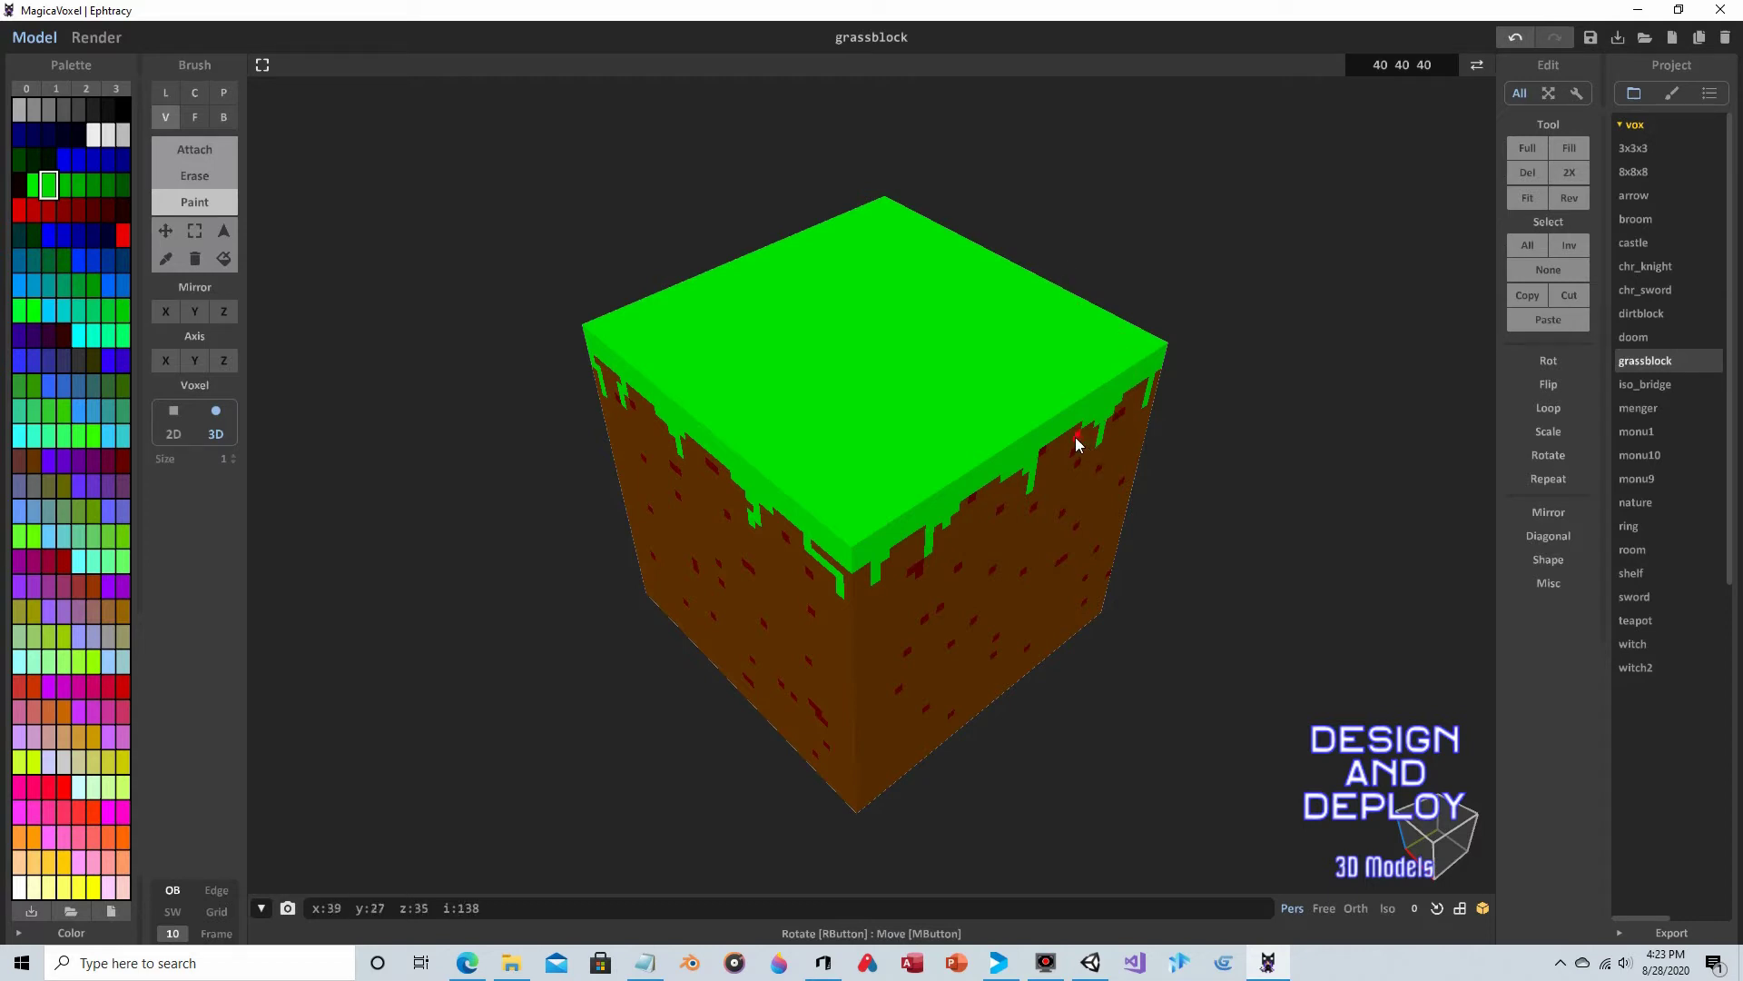
pyautogui.moveTo(1070, 279); pyautogui.dragTo(1164, 229, button='right')
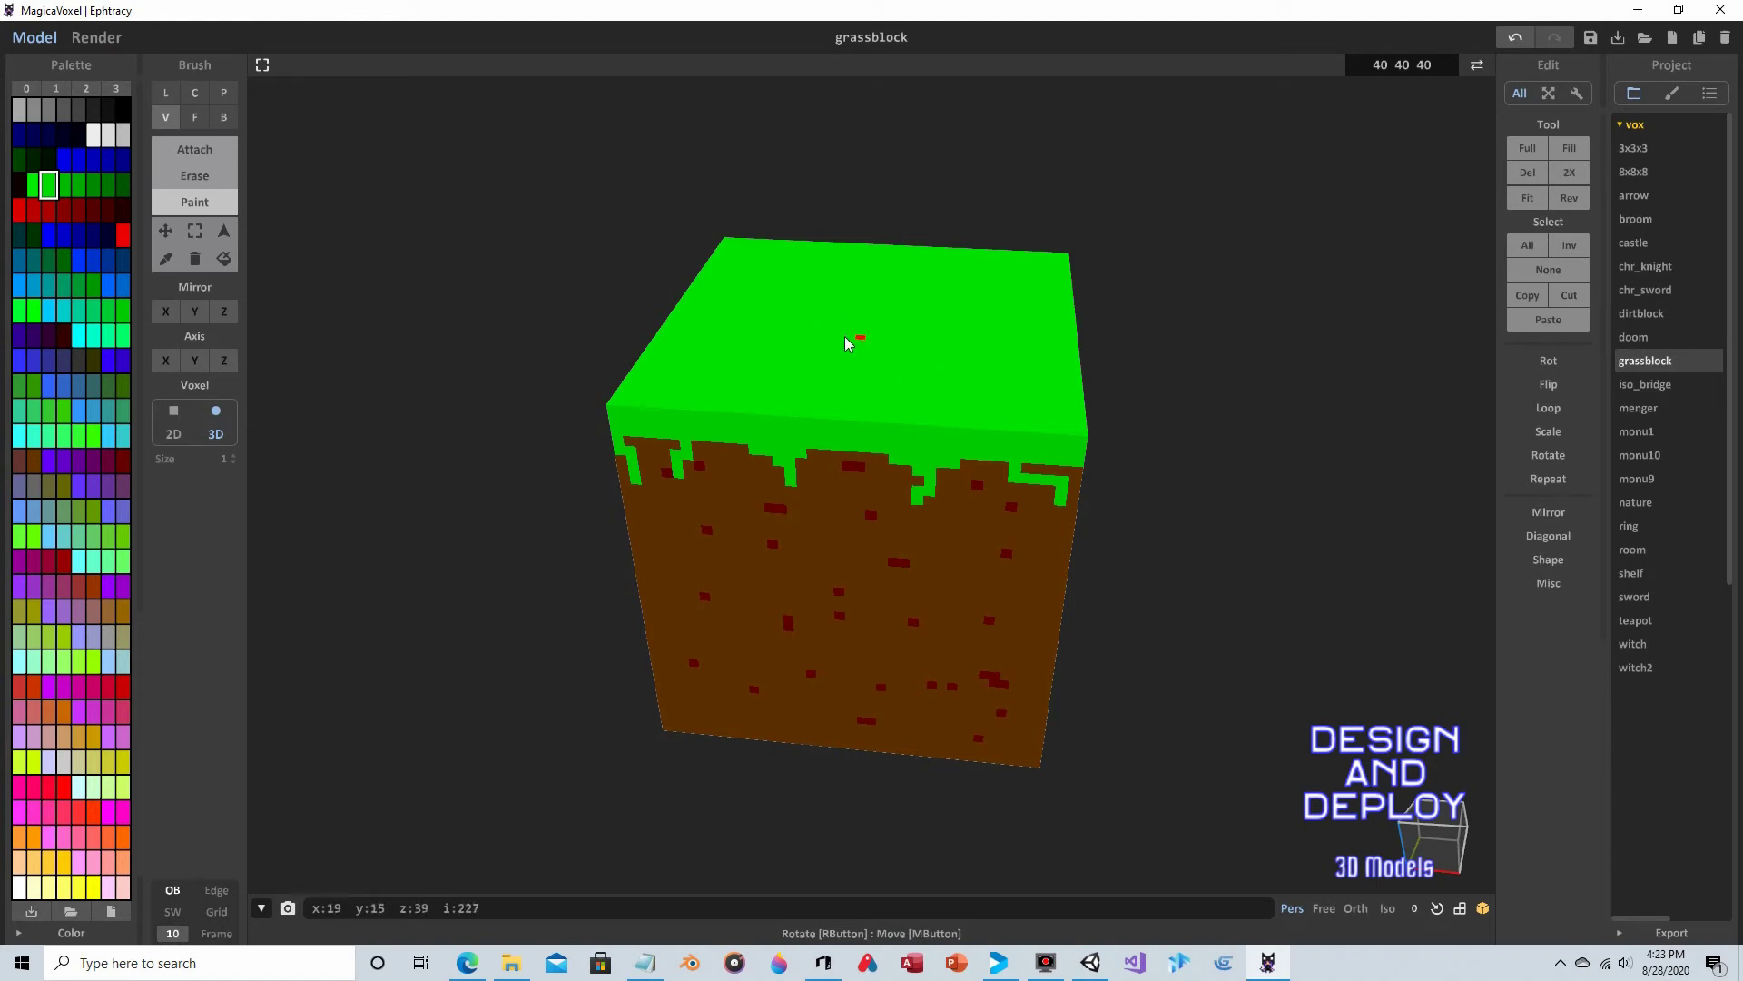
pyautogui.moveTo(1056, 179); pyautogui.dragTo(1027, 187, button='right')
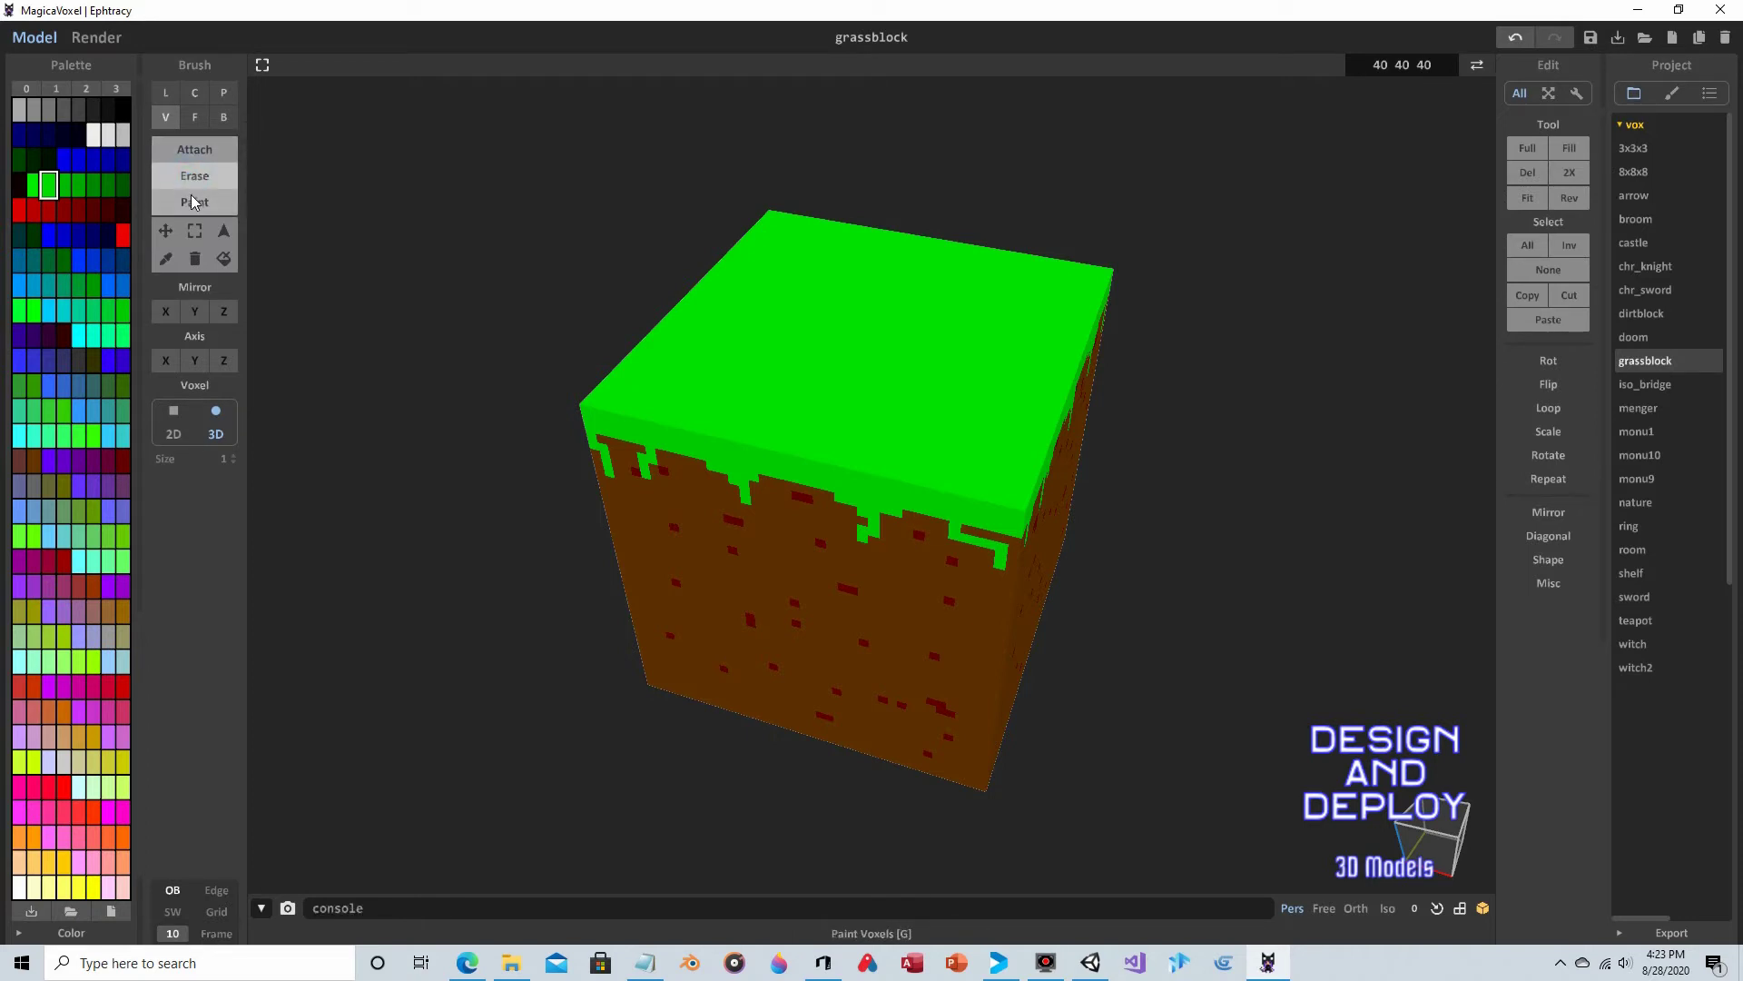
# - Erase a circular recess one voxel deep, about half the face's width, from the middle of the green top face using the Center brush
pyautogui.click(193, 92)
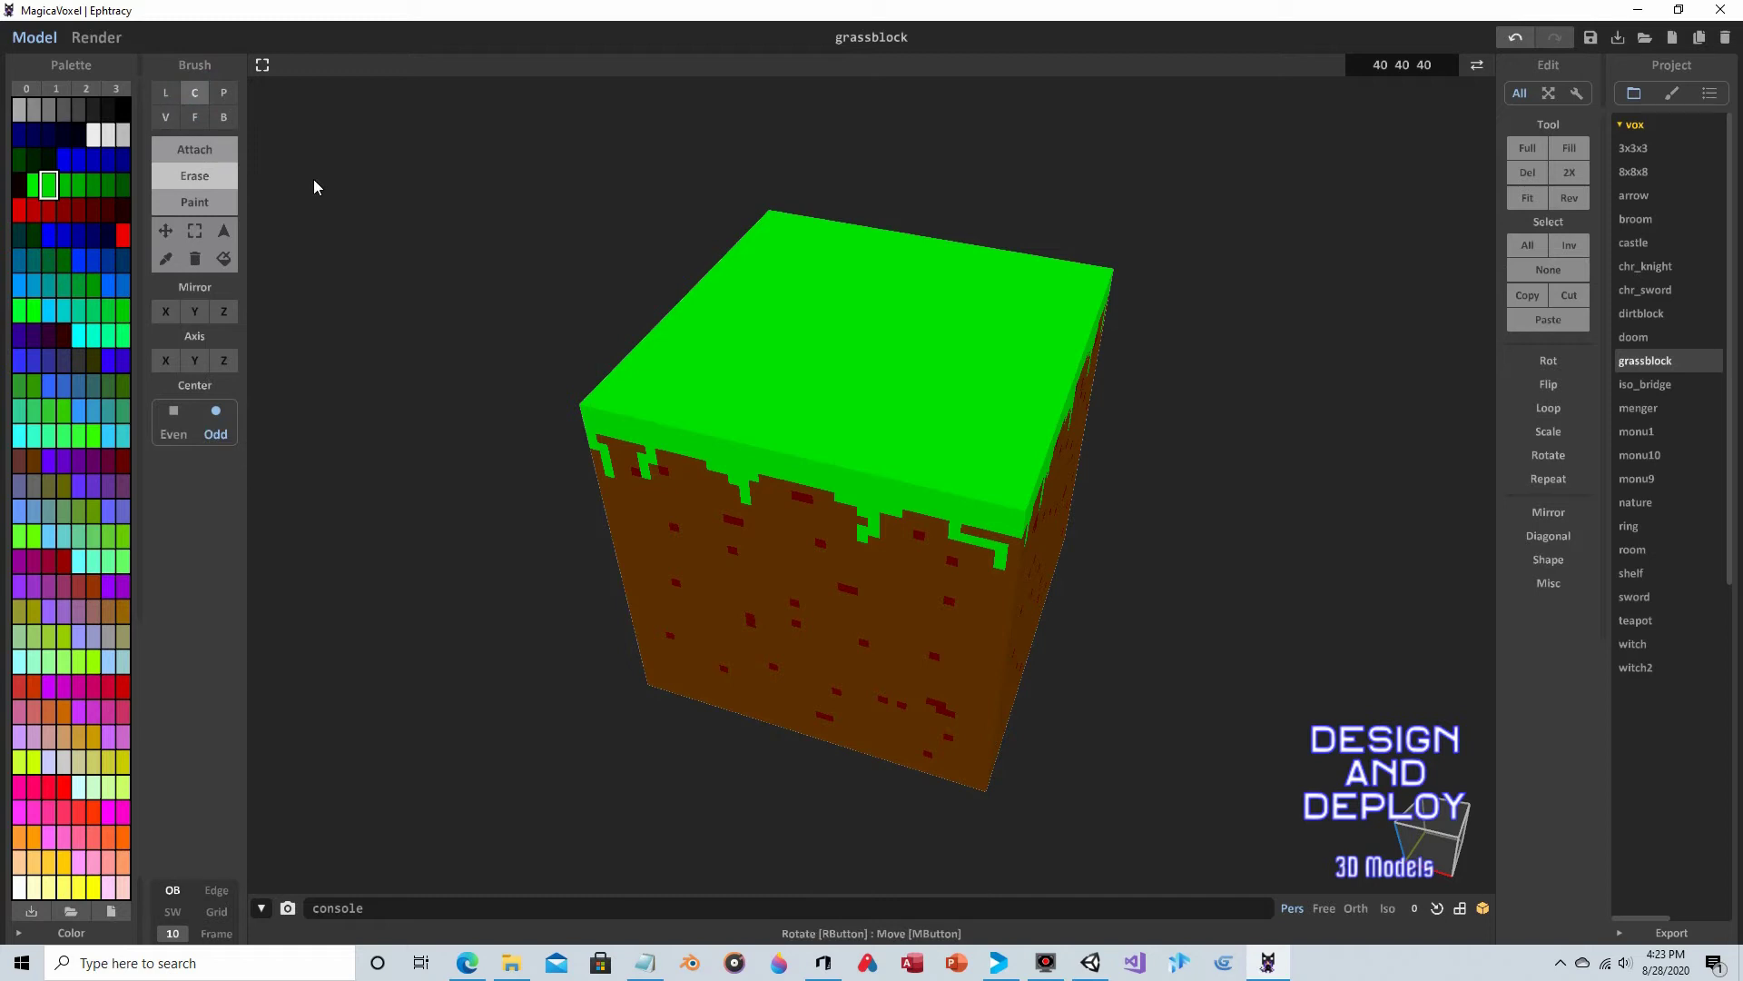
pyautogui.moveTo(433, 309); pyautogui.dragTo(476, 315, button='right')
pyautogui.moveTo(873, 351); pyautogui.dragTo(856, 417, button='right')
pyautogui.click(865, 425)
pyautogui.moveTo(897, 454); pyautogui.dragTo(944, 492)
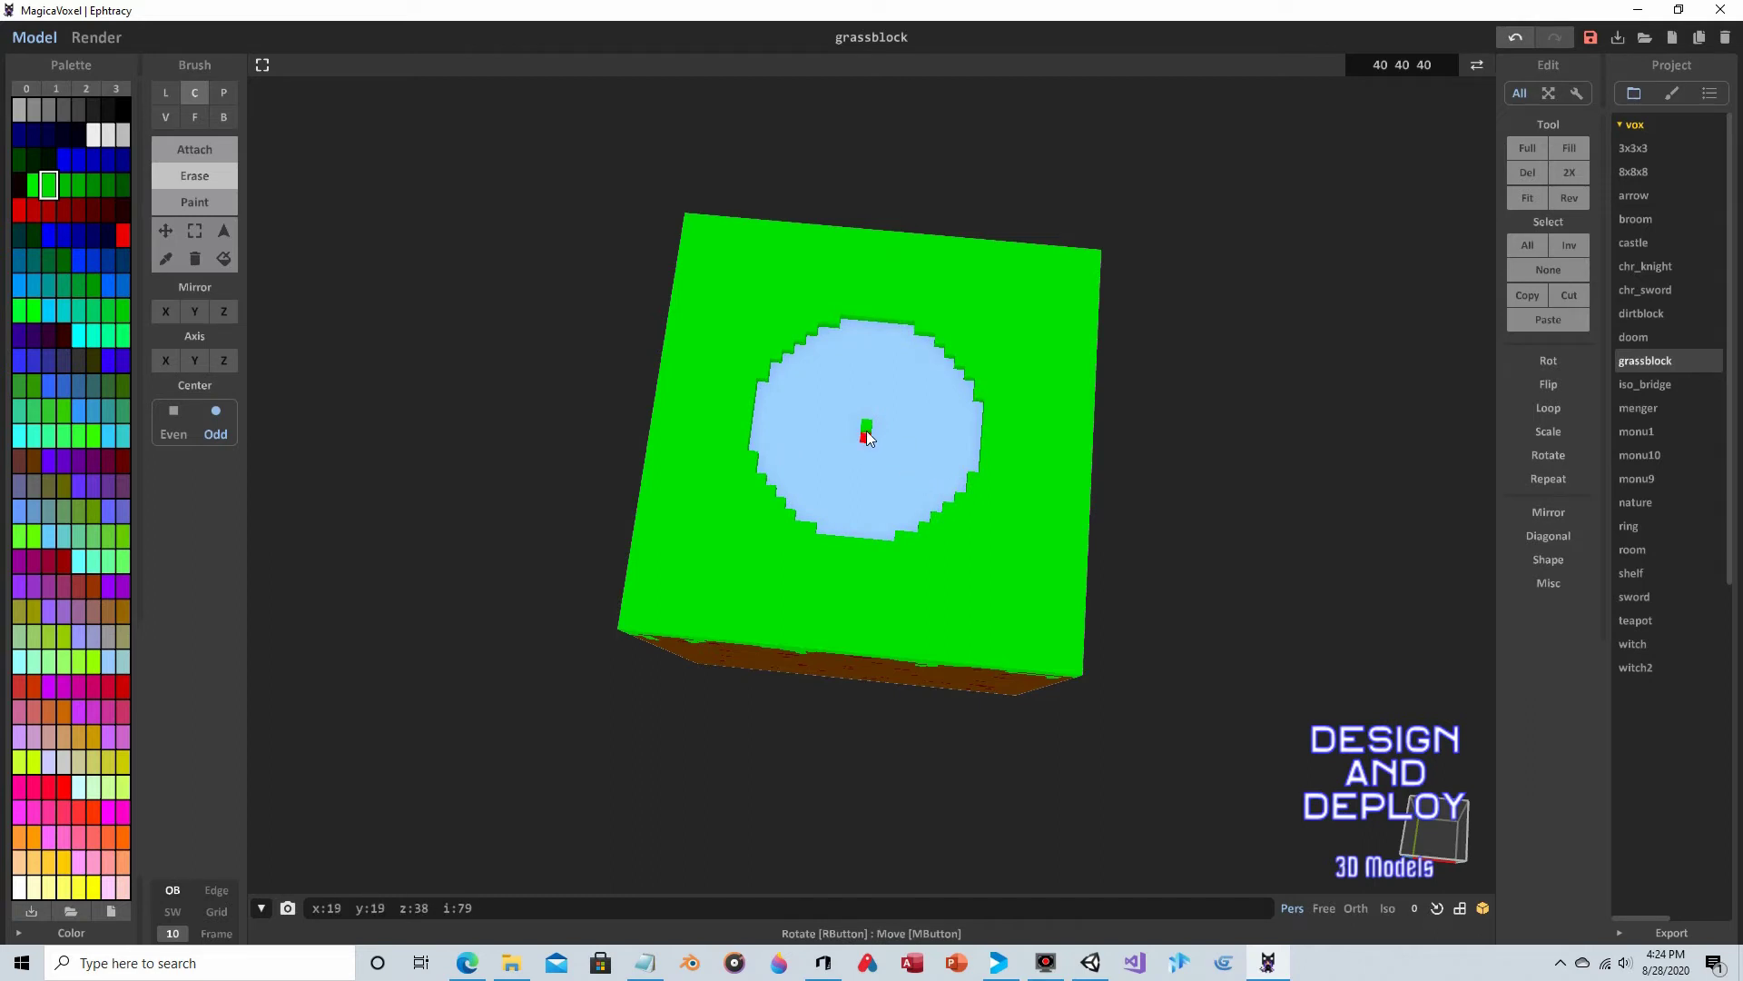
# - Try erasing the single green voxel at the centre of the recess with the Voxel brush, and undo it
pyautogui.click(165, 117)
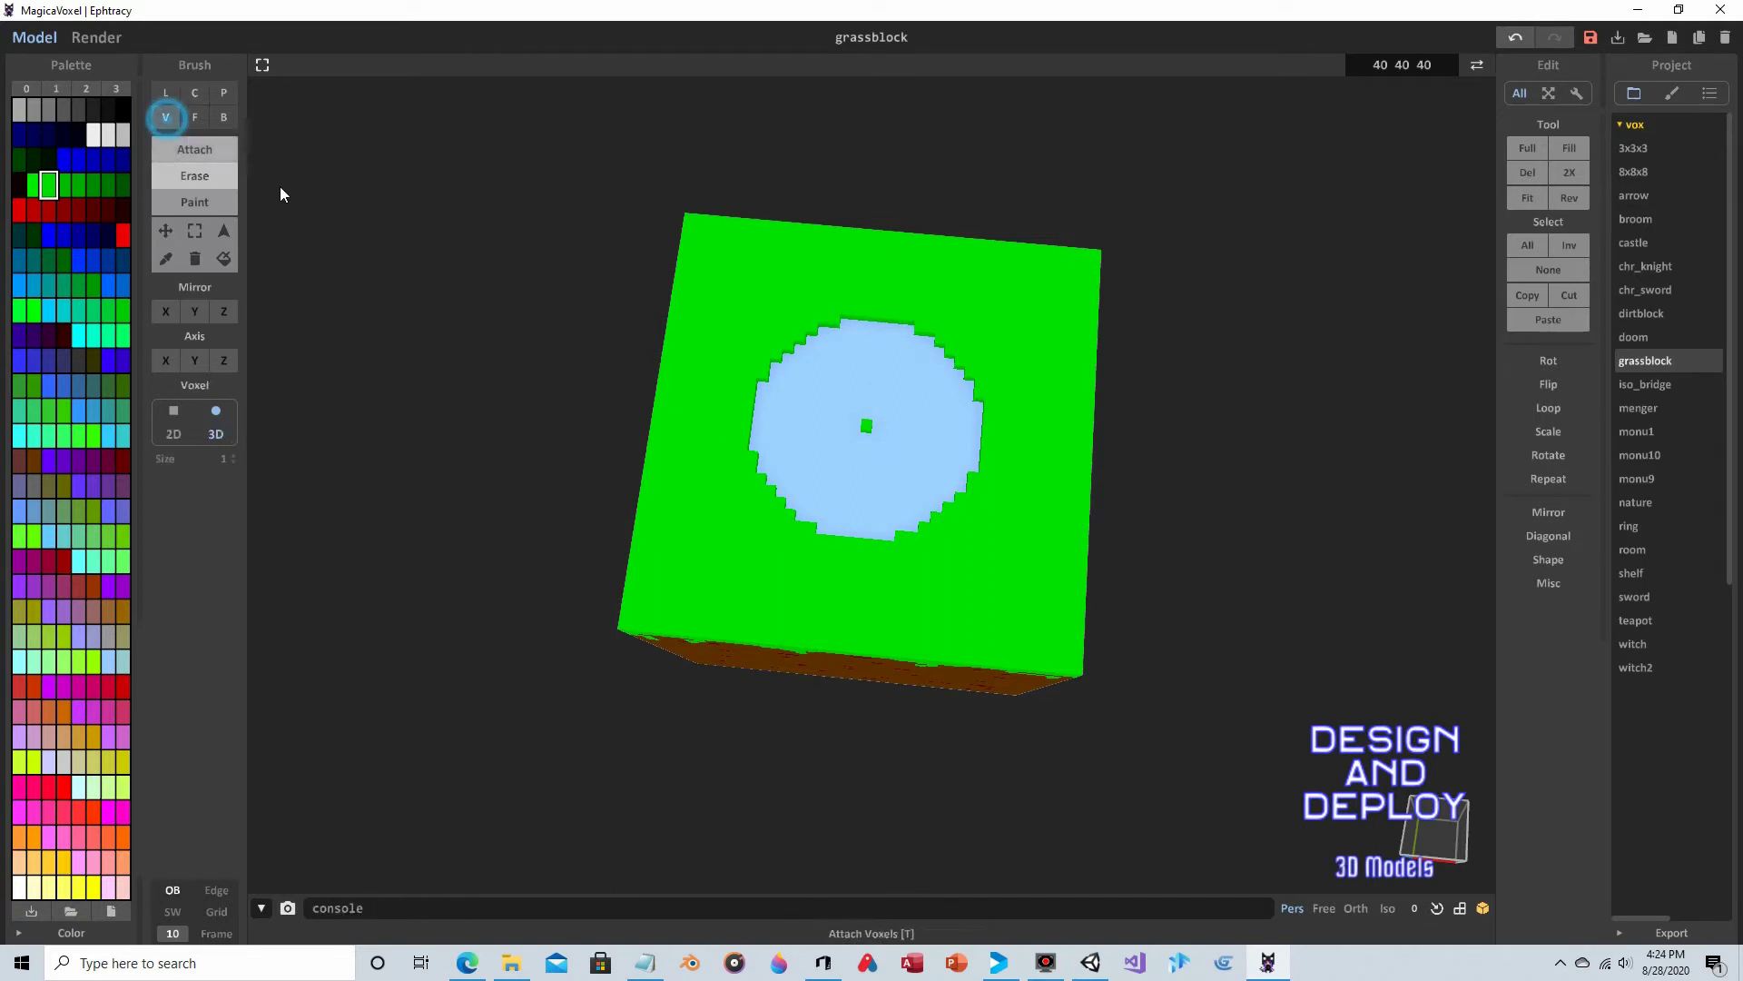
pyautogui.moveTo(1144, 487); pyautogui.dragTo(1155, 389, button='right')
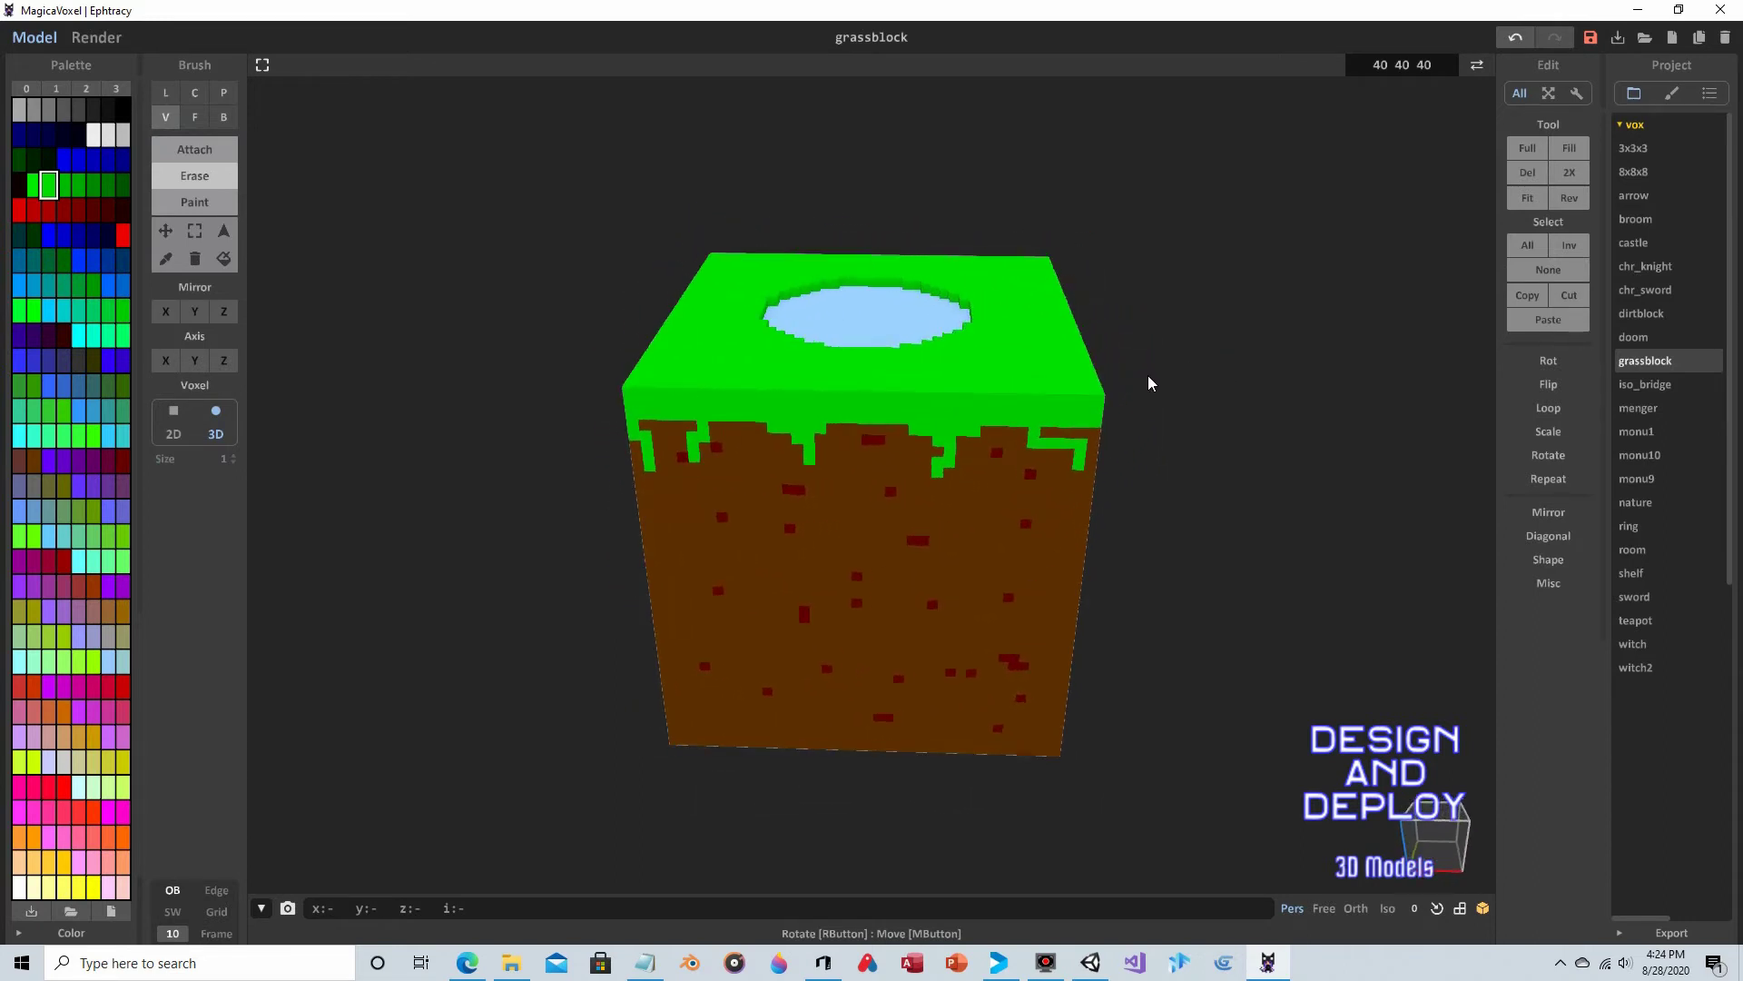
pyautogui.moveTo(1136, 308)
pyautogui.mouseDown(button='right')
pyautogui.moveTo(1072, 318)
pyautogui.moveTo(1042, 301)
pyautogui.moveTo(1129, 336)
pyautogui.moveTo(1145, 422)
pyautogui.mouseUp(button='right')
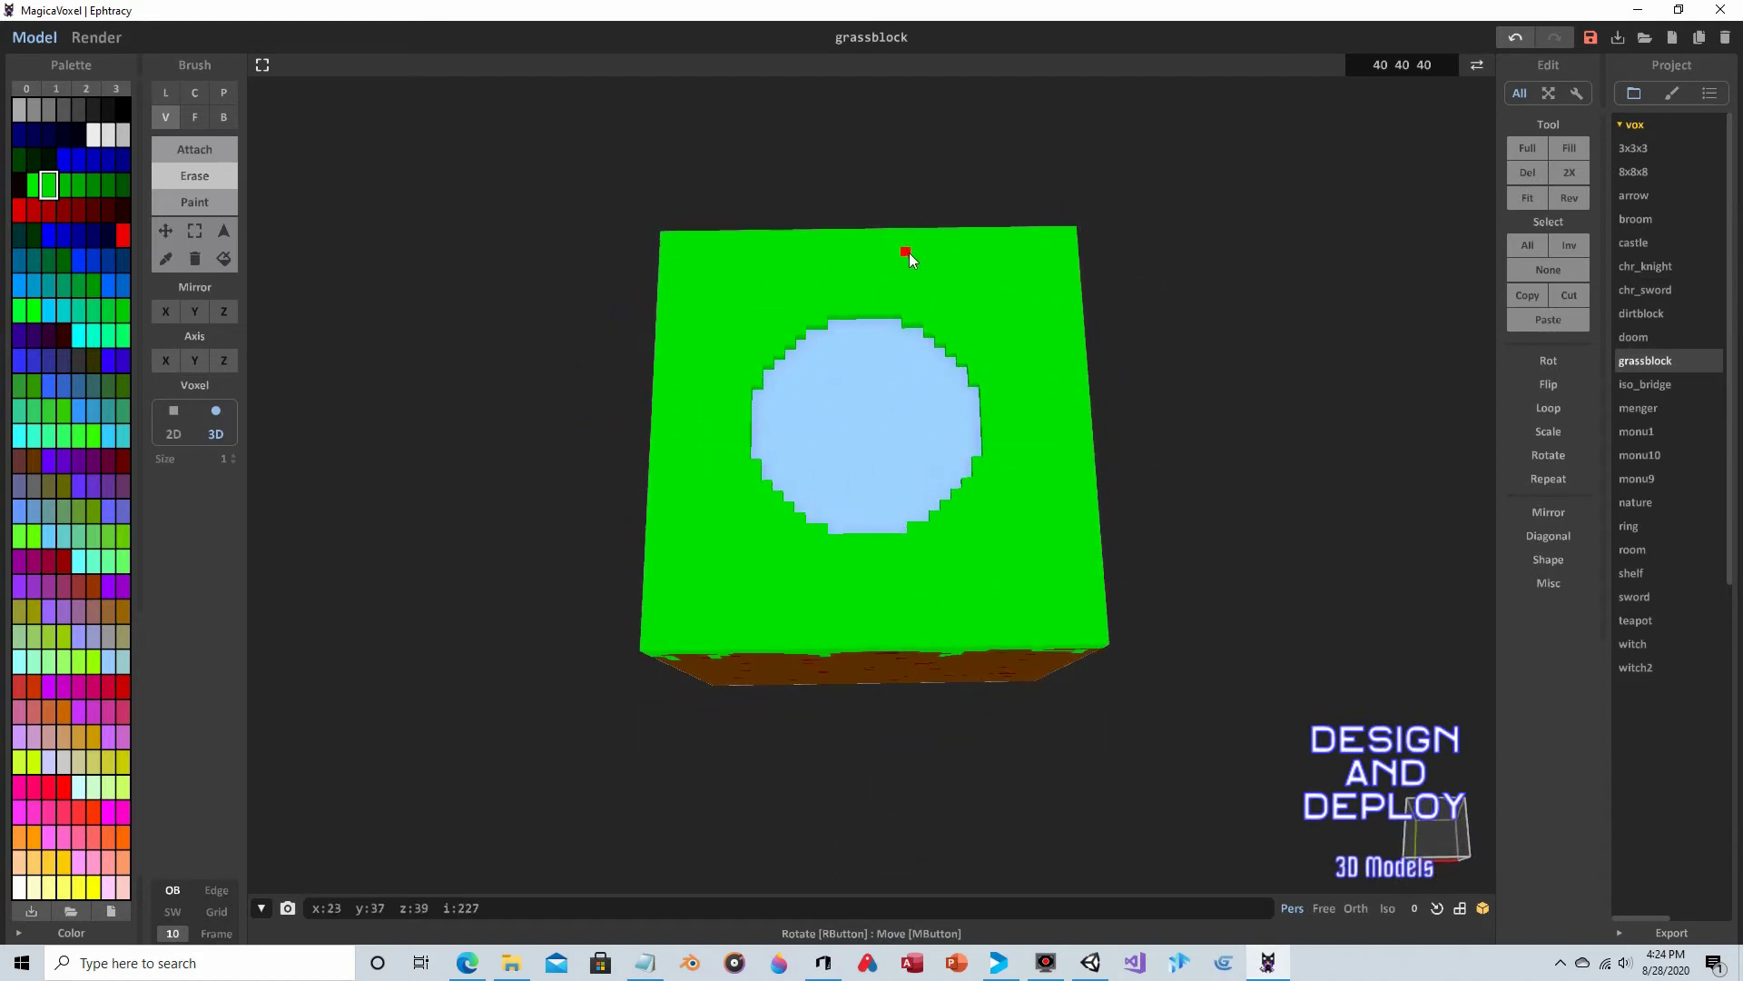
pyautogui.scroll(2, 901, 260)
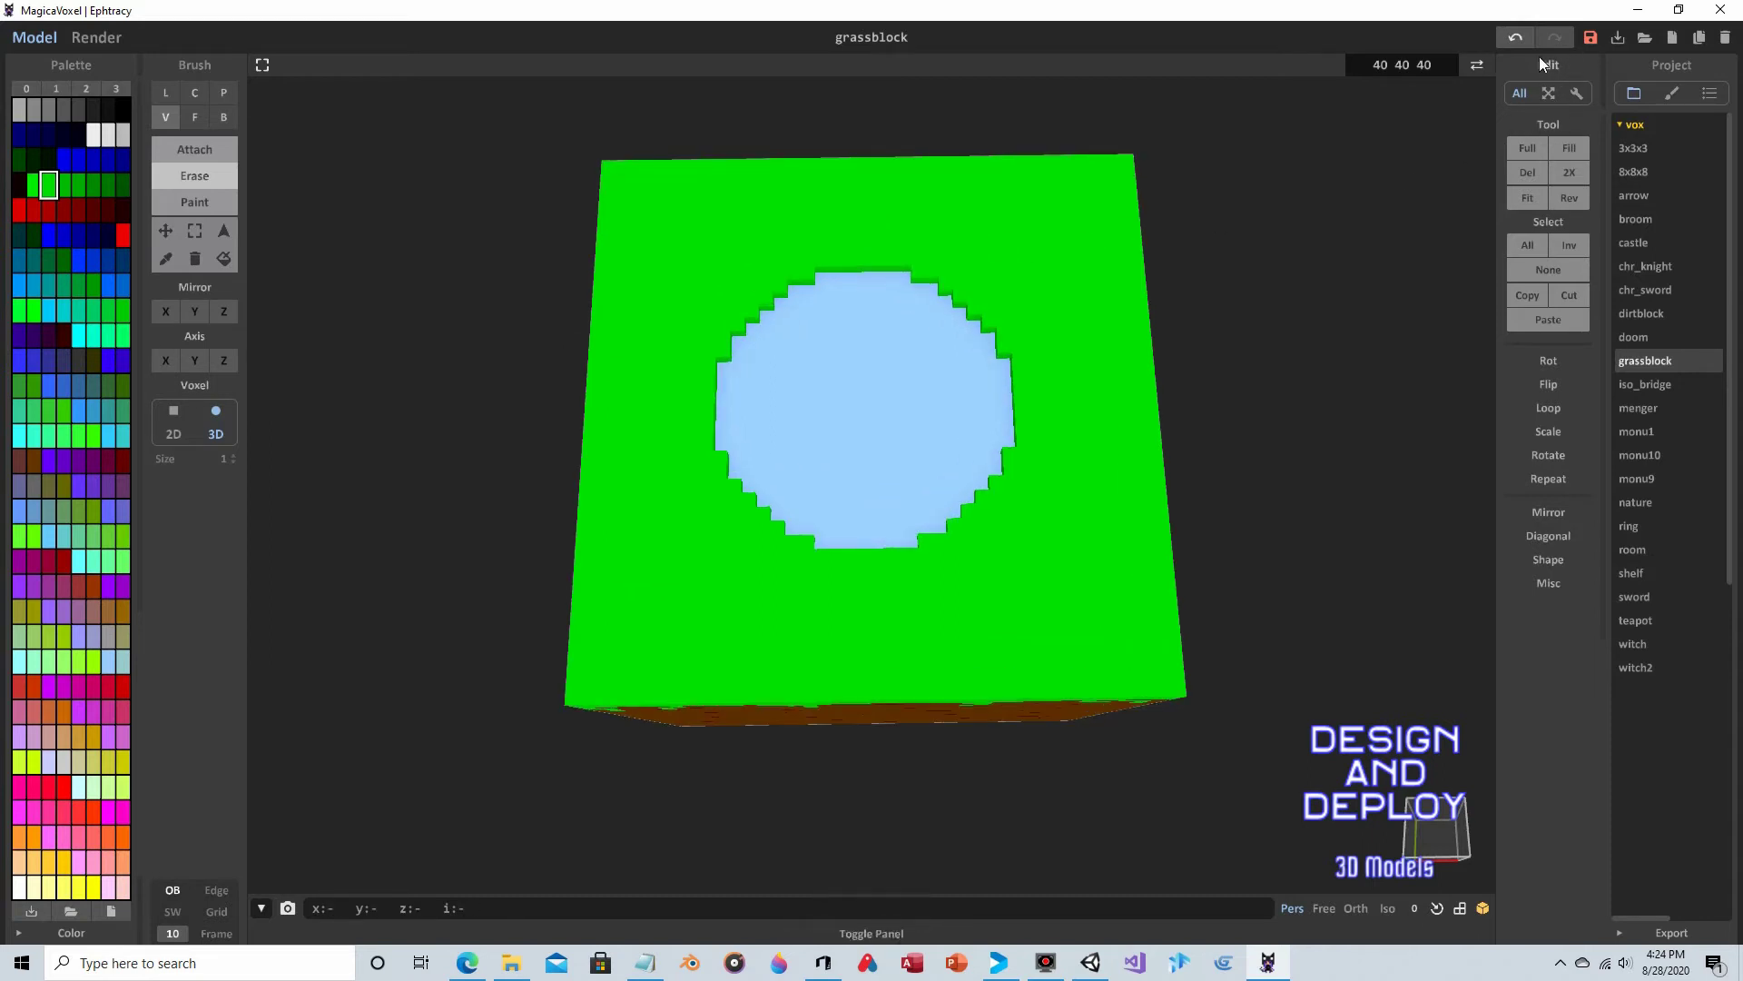
pyautogui.click(1516, 38)
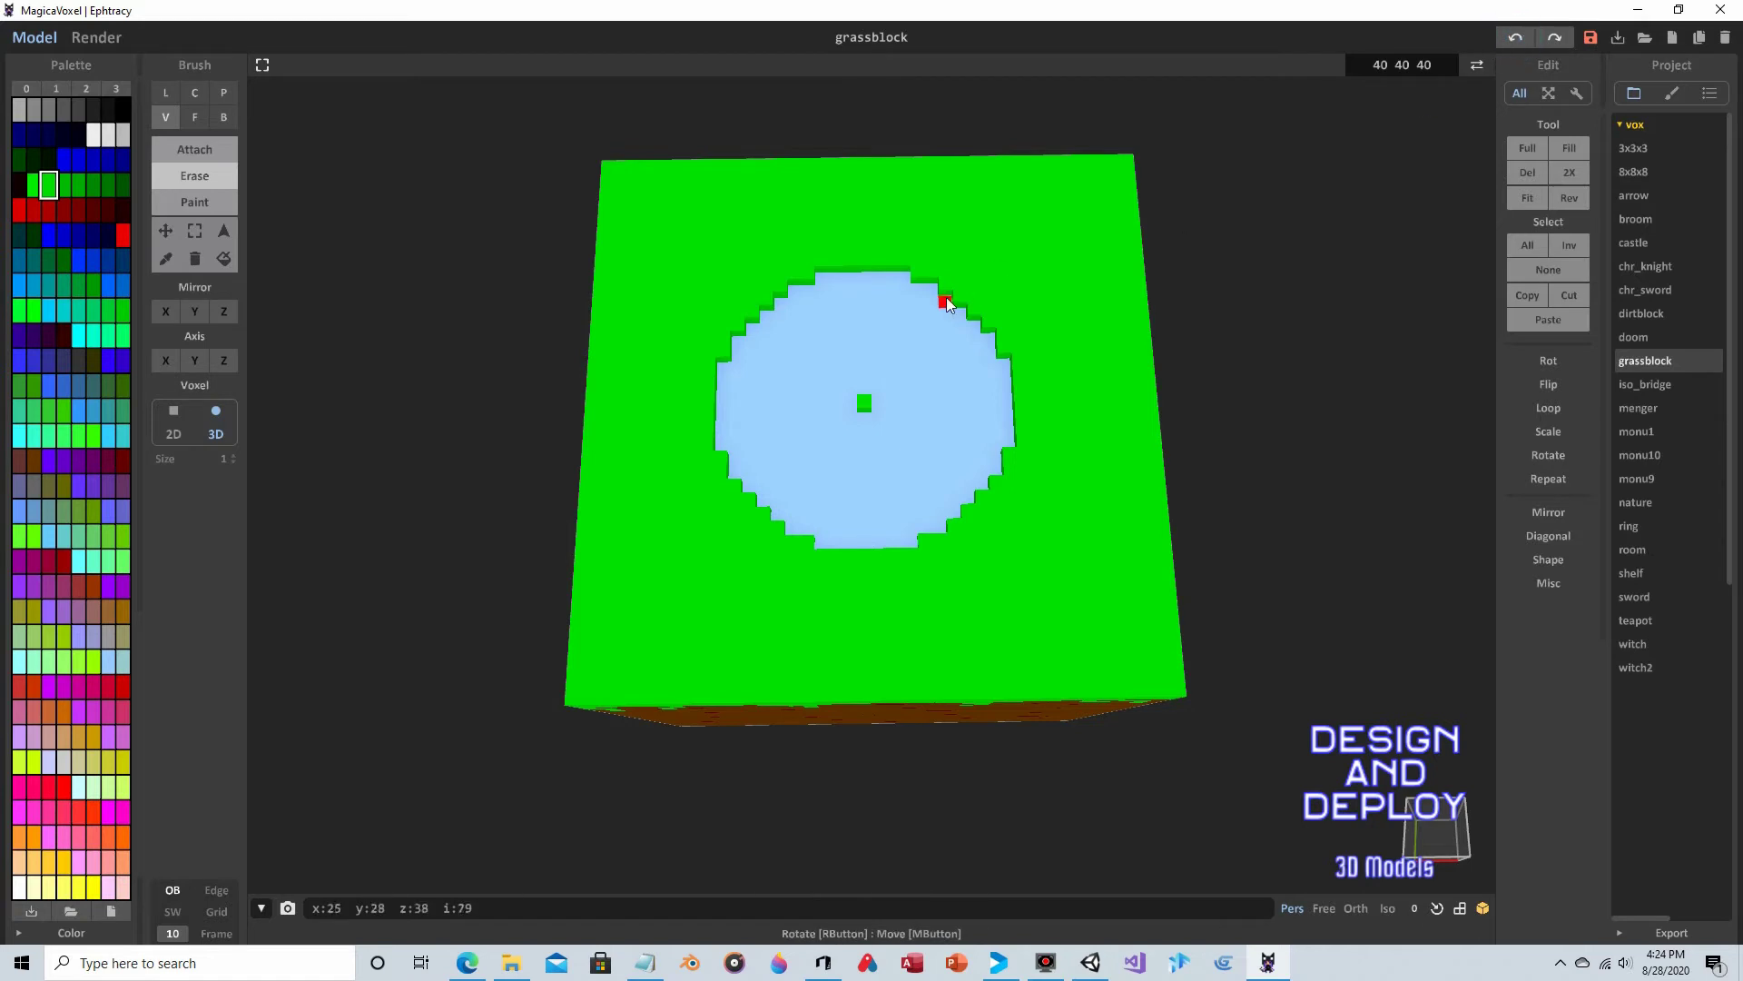
# - Replace the leftover green voxel at the recess's centre with a blue marker voxel using the Voxel brush
pyautogui.scroll(2, 947, 302)
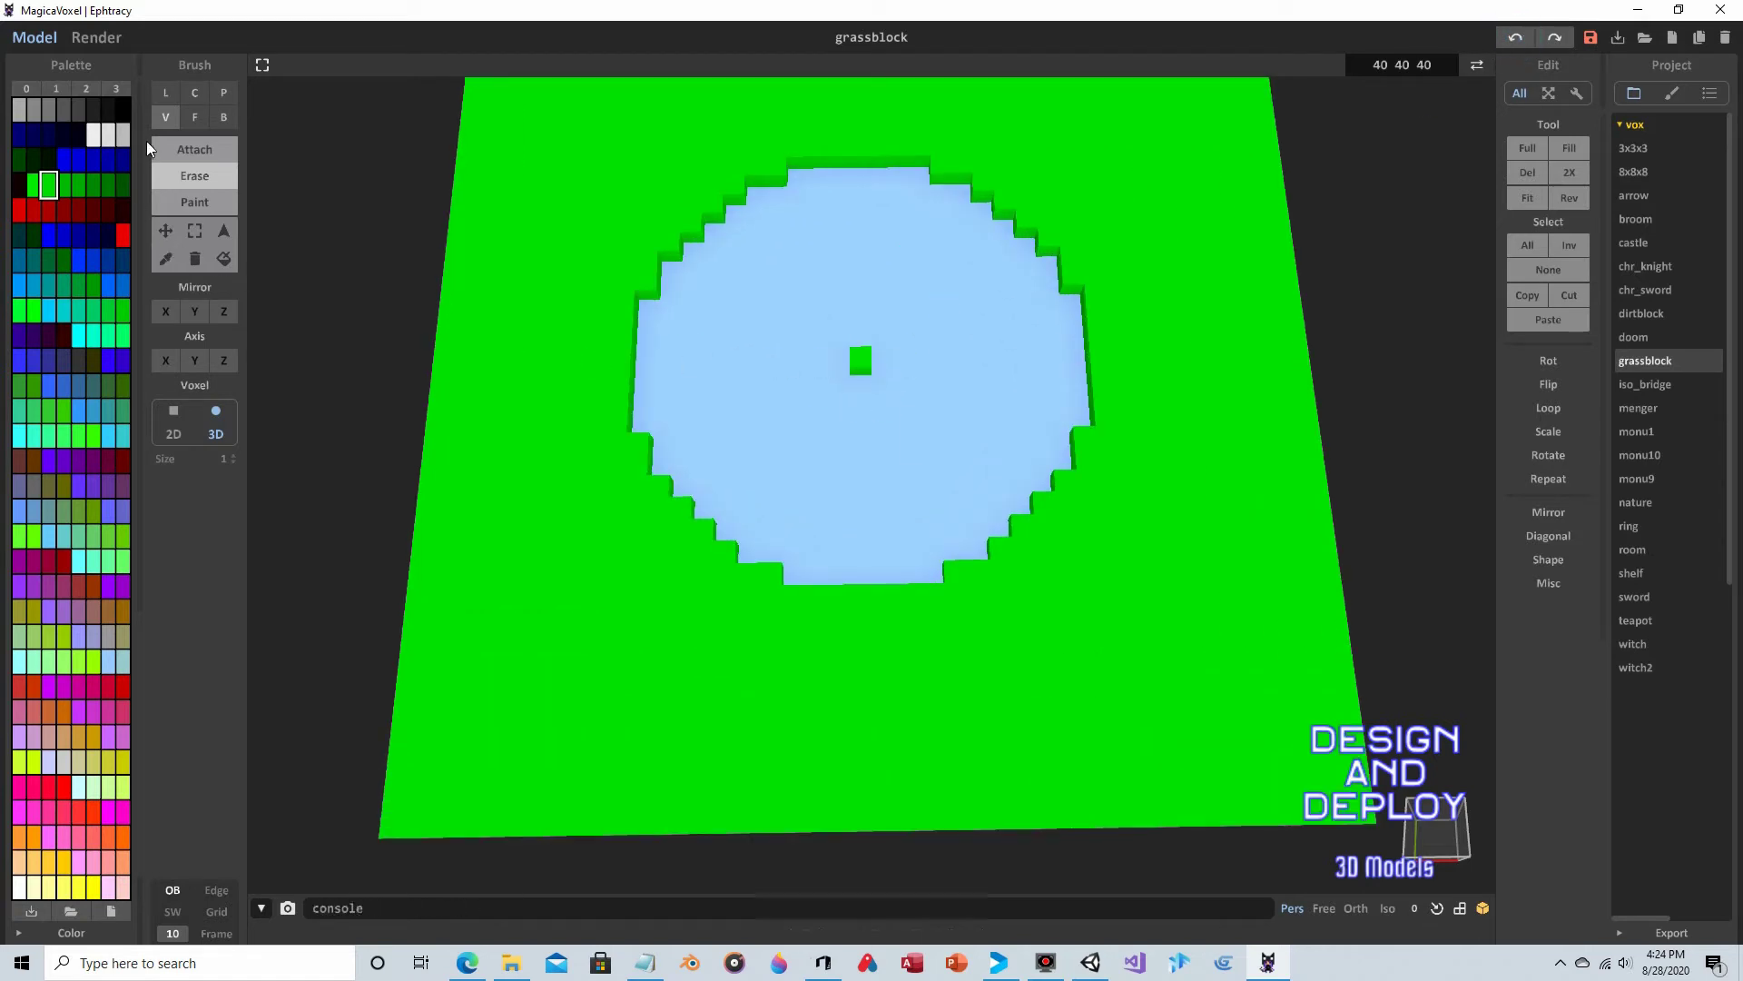
pyautogui.click(65, 161)
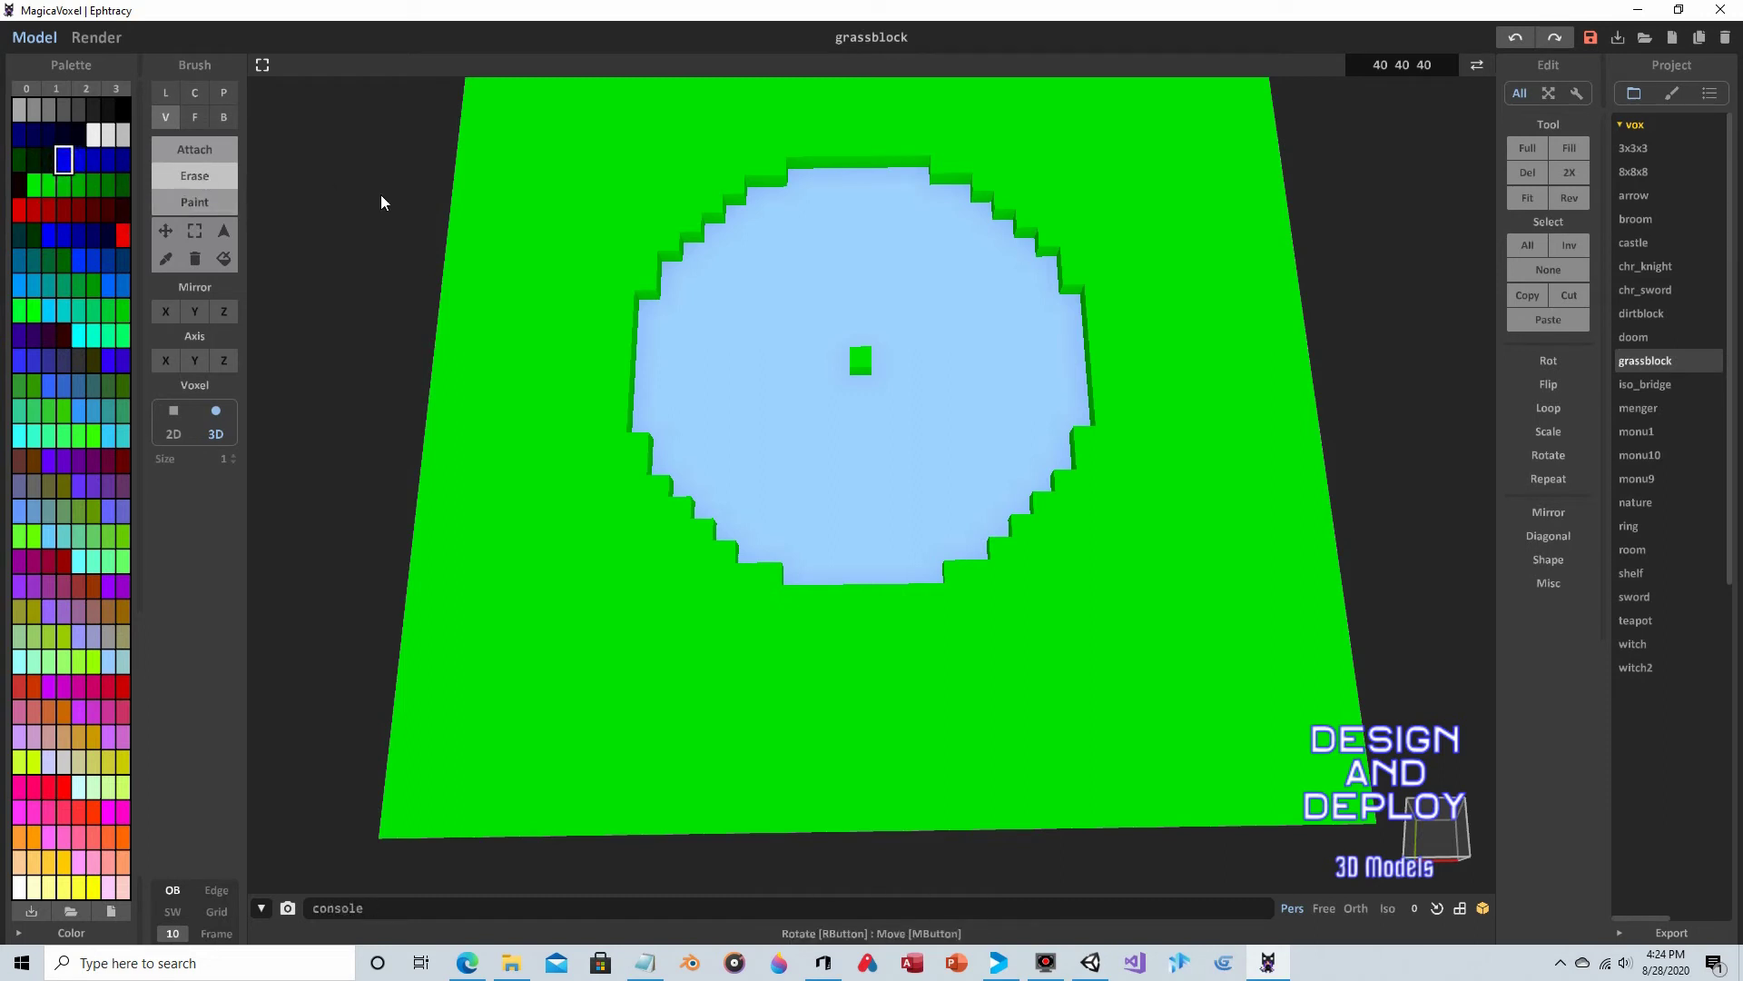
pyautogui.click(860, 363)
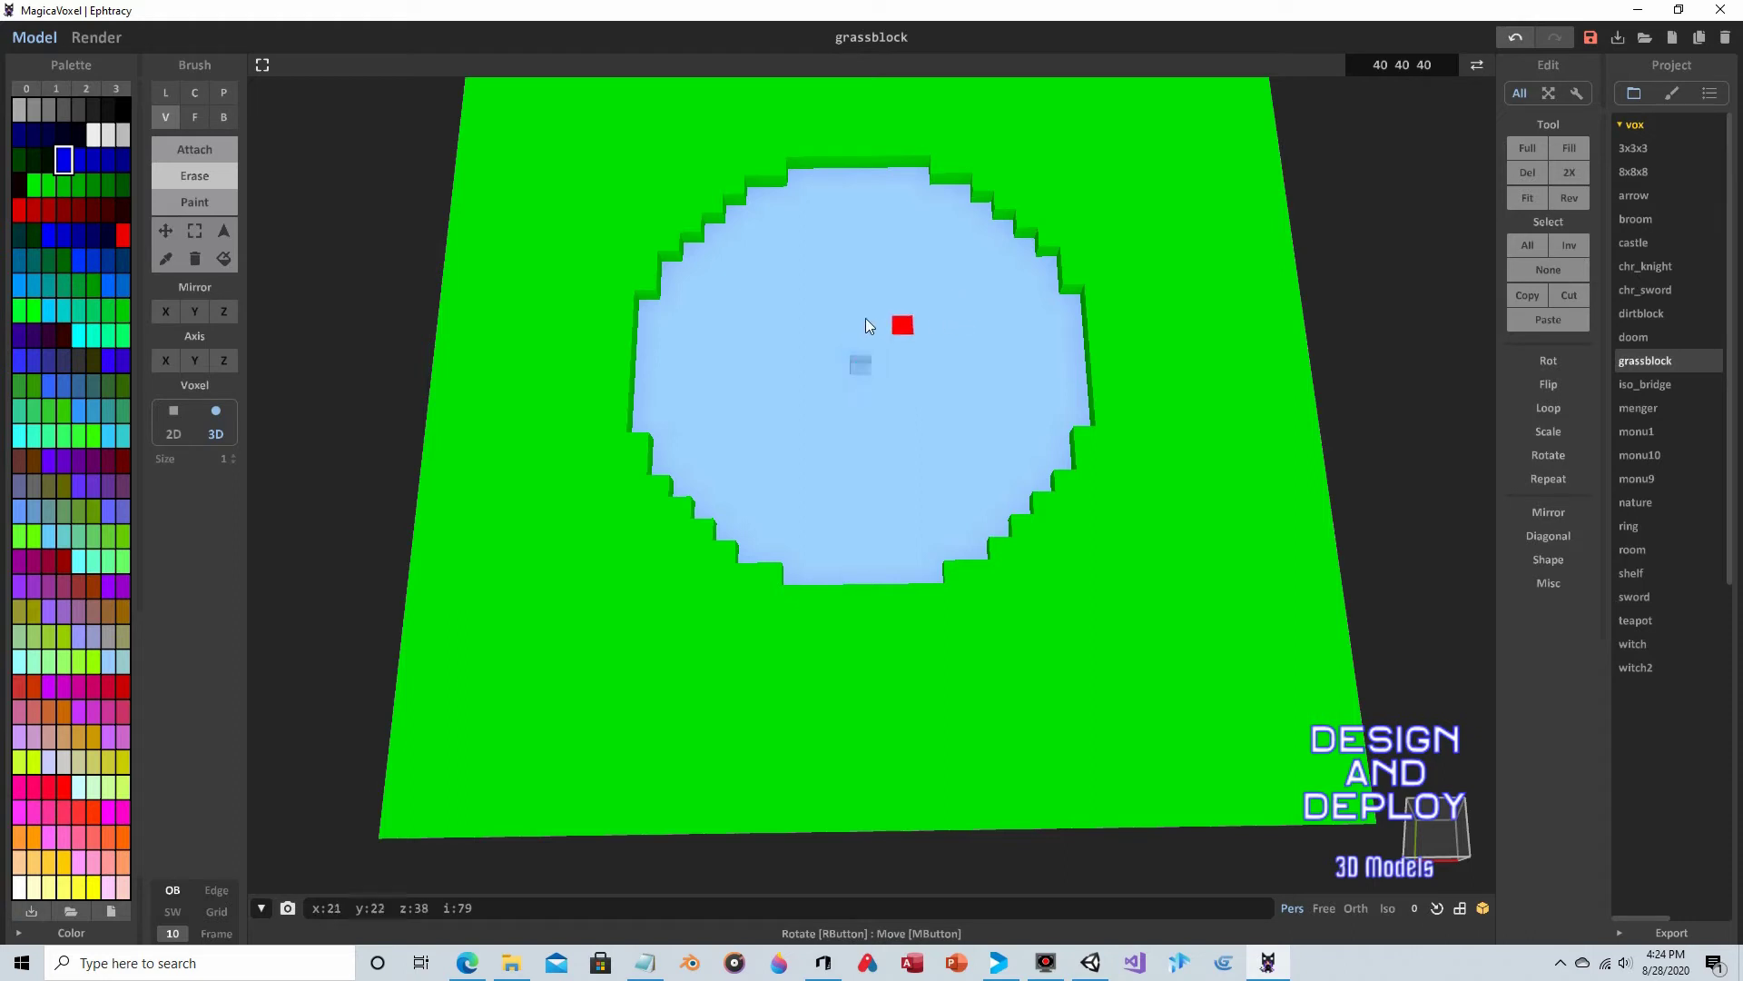
pyautogui.click(198, 202)
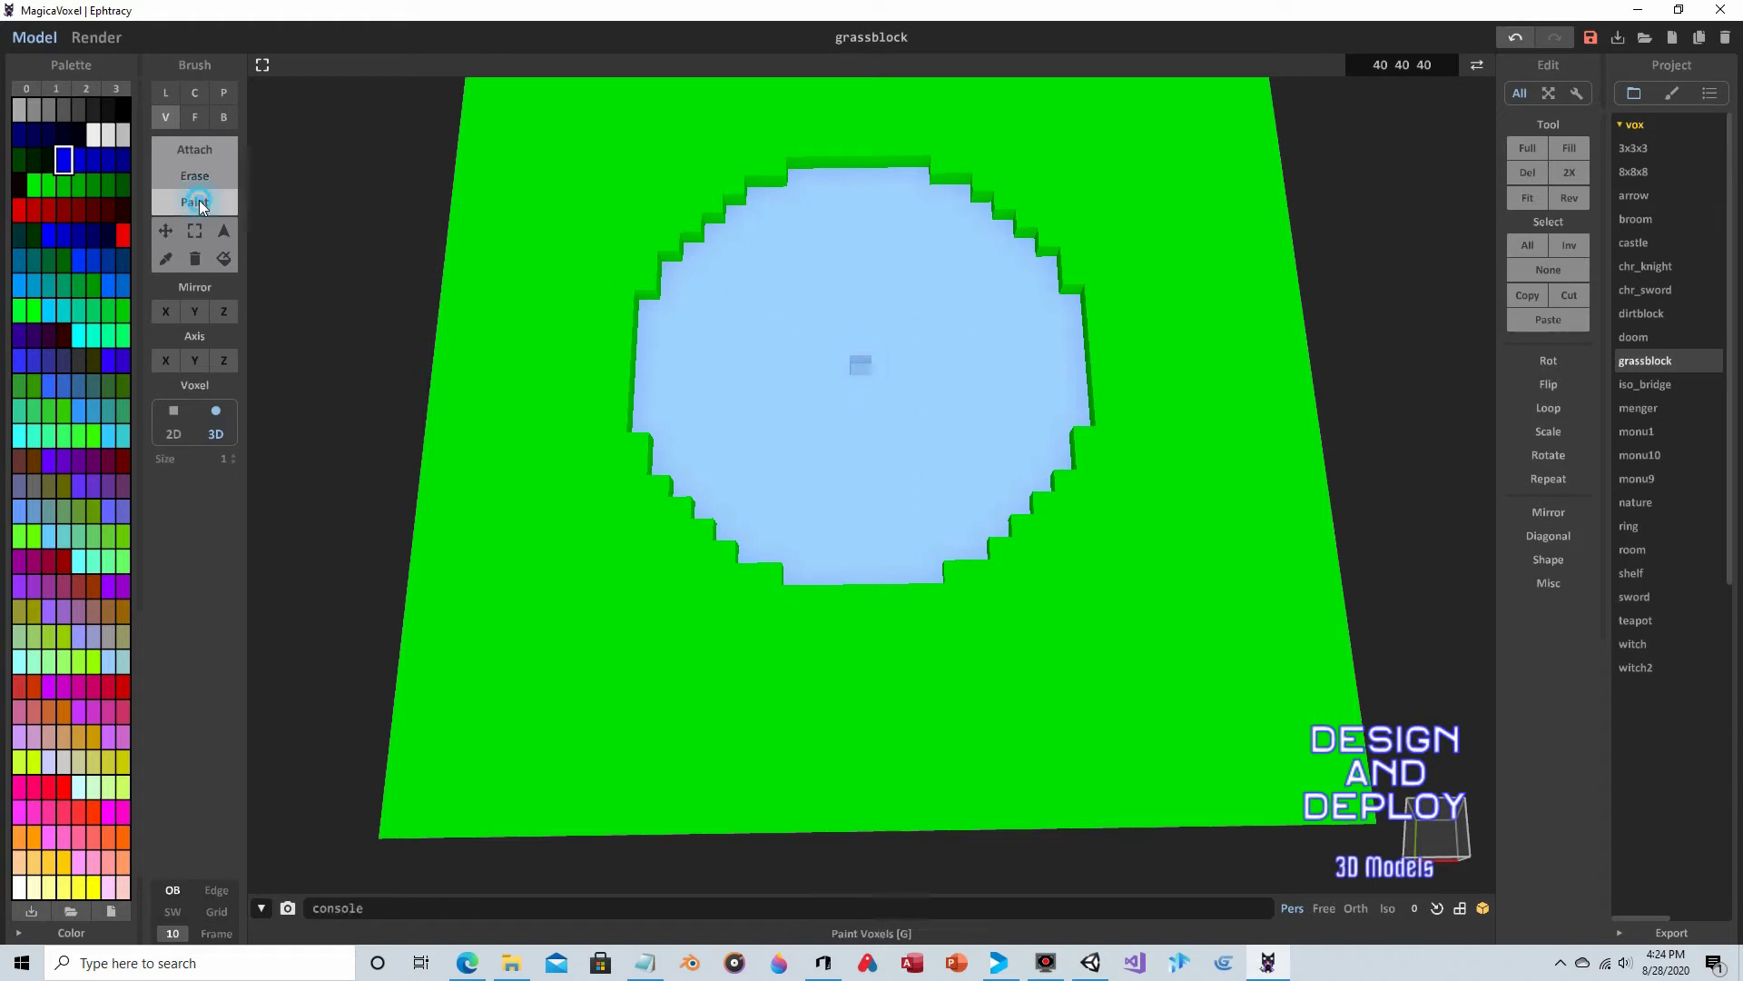
pyautogui.click(196, 150)
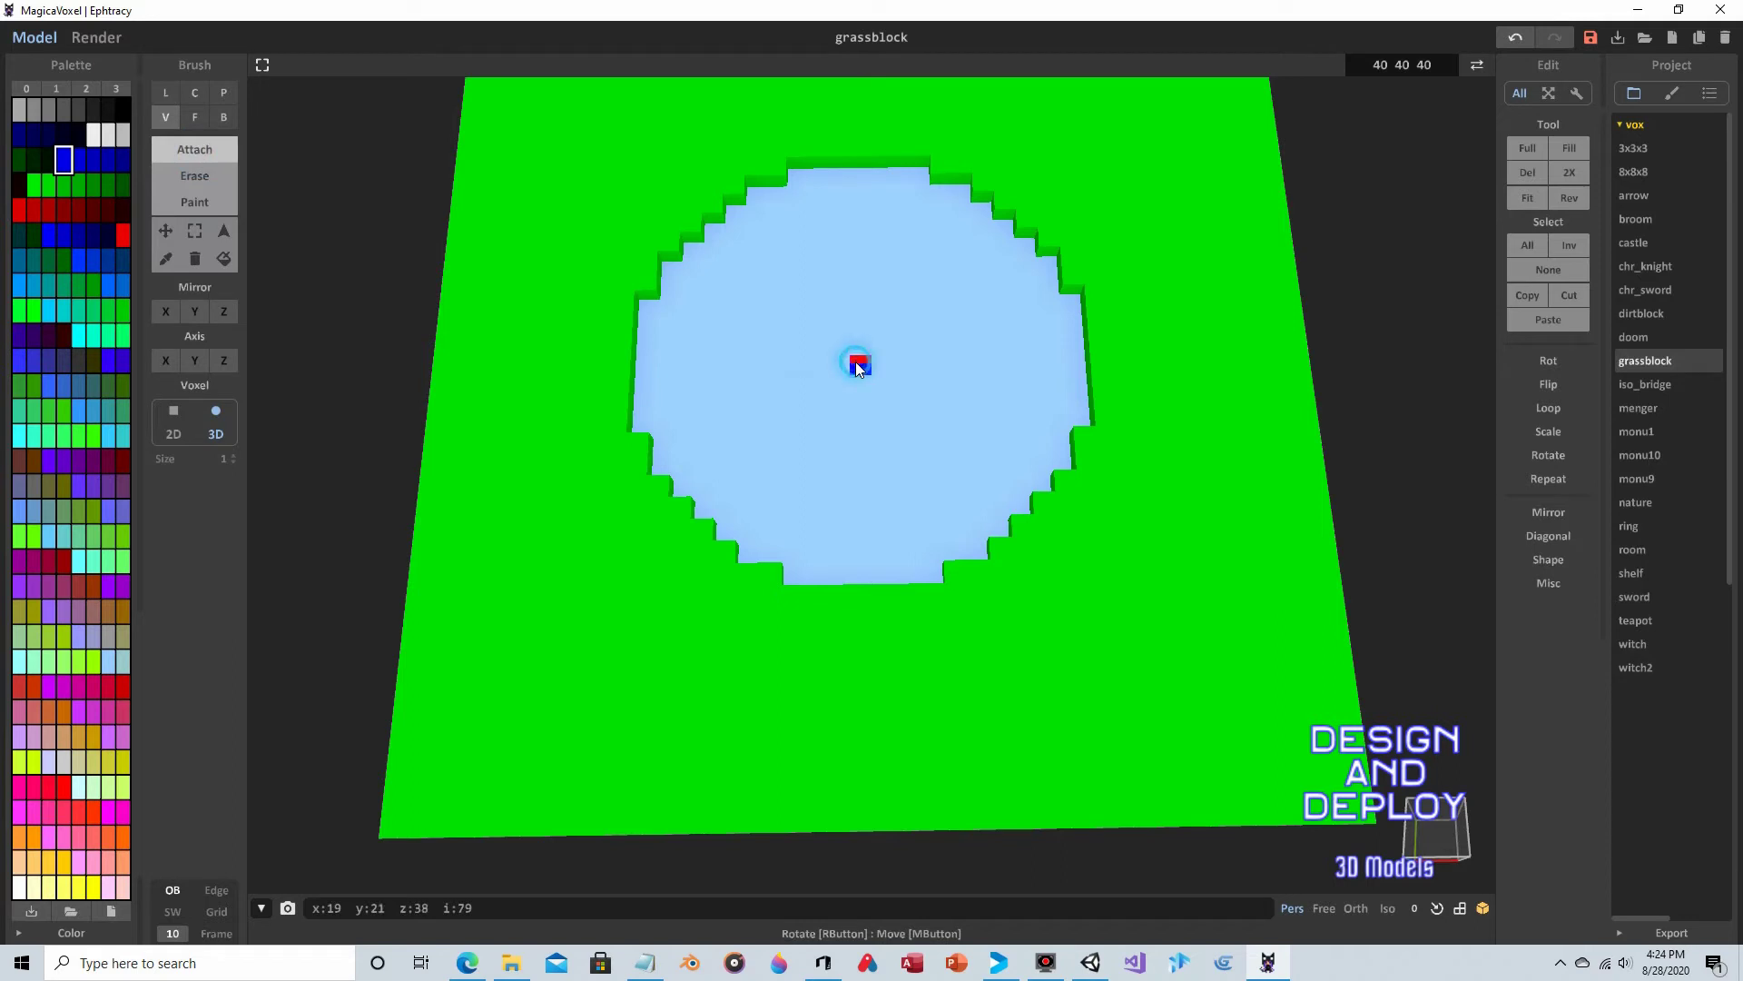
pyautogui.moveTo(966, 363)
pyautogui.mouseDown(button='right')
pyautogui.moveTo(953, 404)
pyautogui.moveTo(972, 362)
pyautogui.mouseUp(button='right')
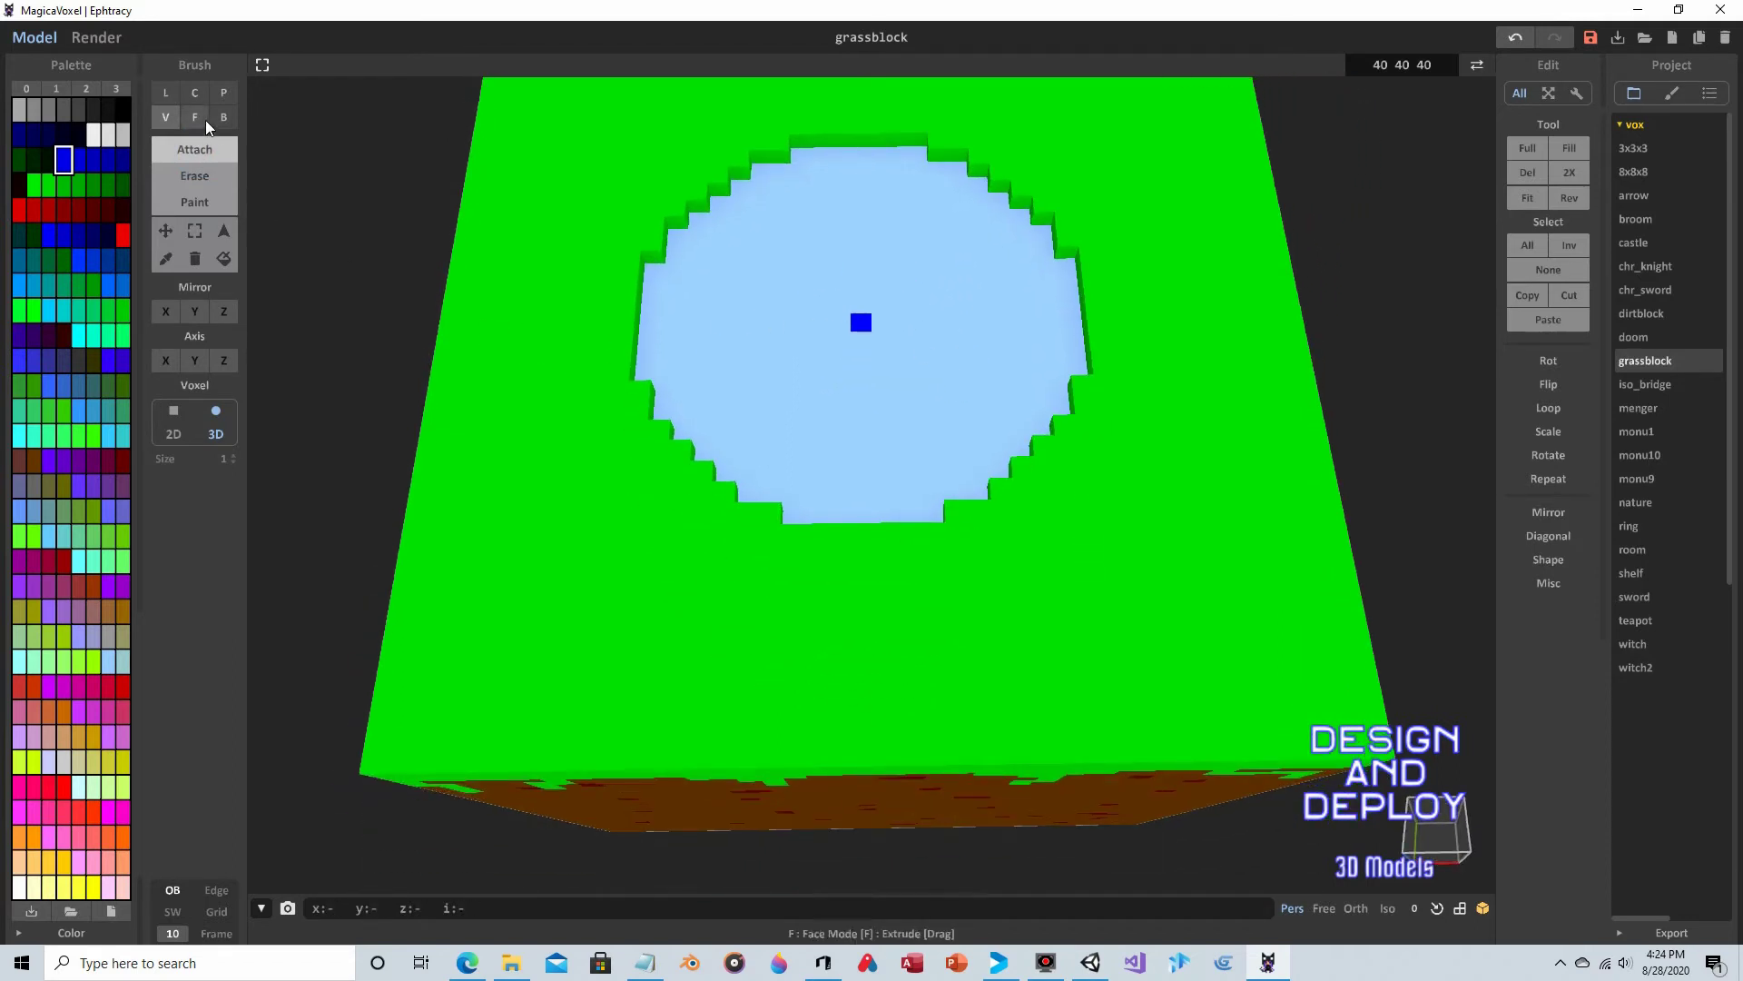
# - Try to attach a small blue disc around the centre marker with the Center brush, and undo it
pyautogui.click(195, 93)
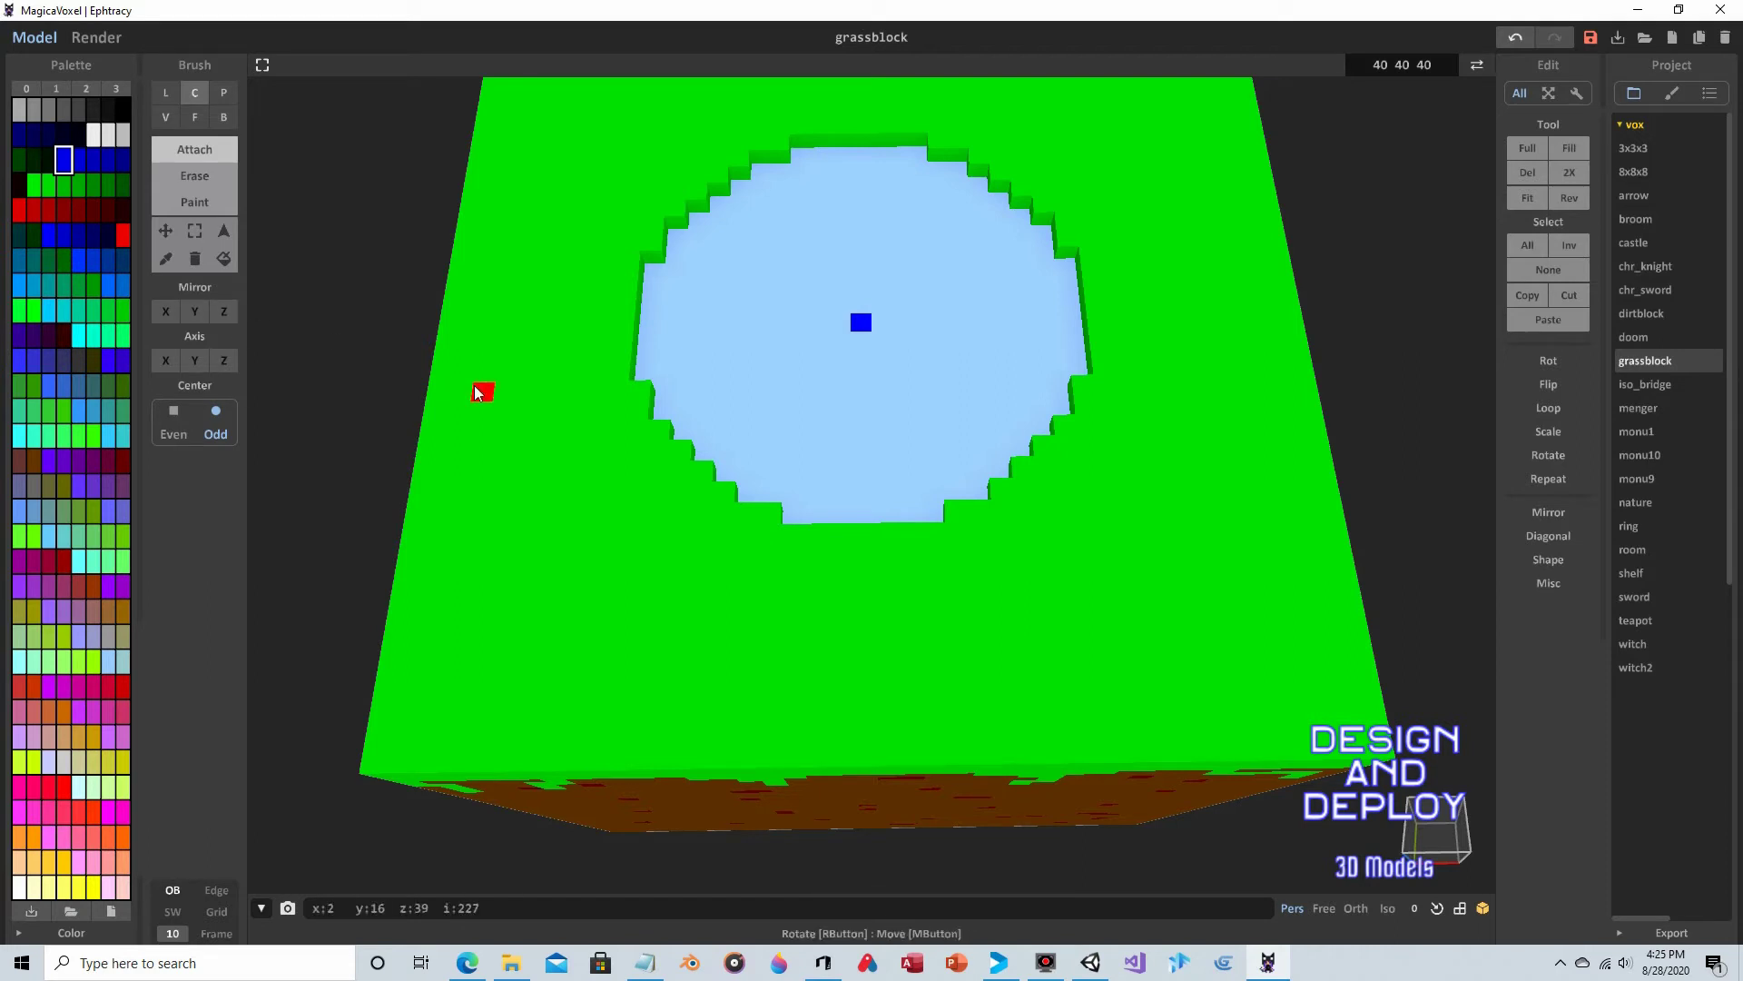
pyautogui.moveTo(990, 329)
pyautogui.mouseDown(button='right')
pyautogui.moveTo(1004, 327)
pyautogui.moveTo(984, 342)
pyautogui.mouseUp(button='right')
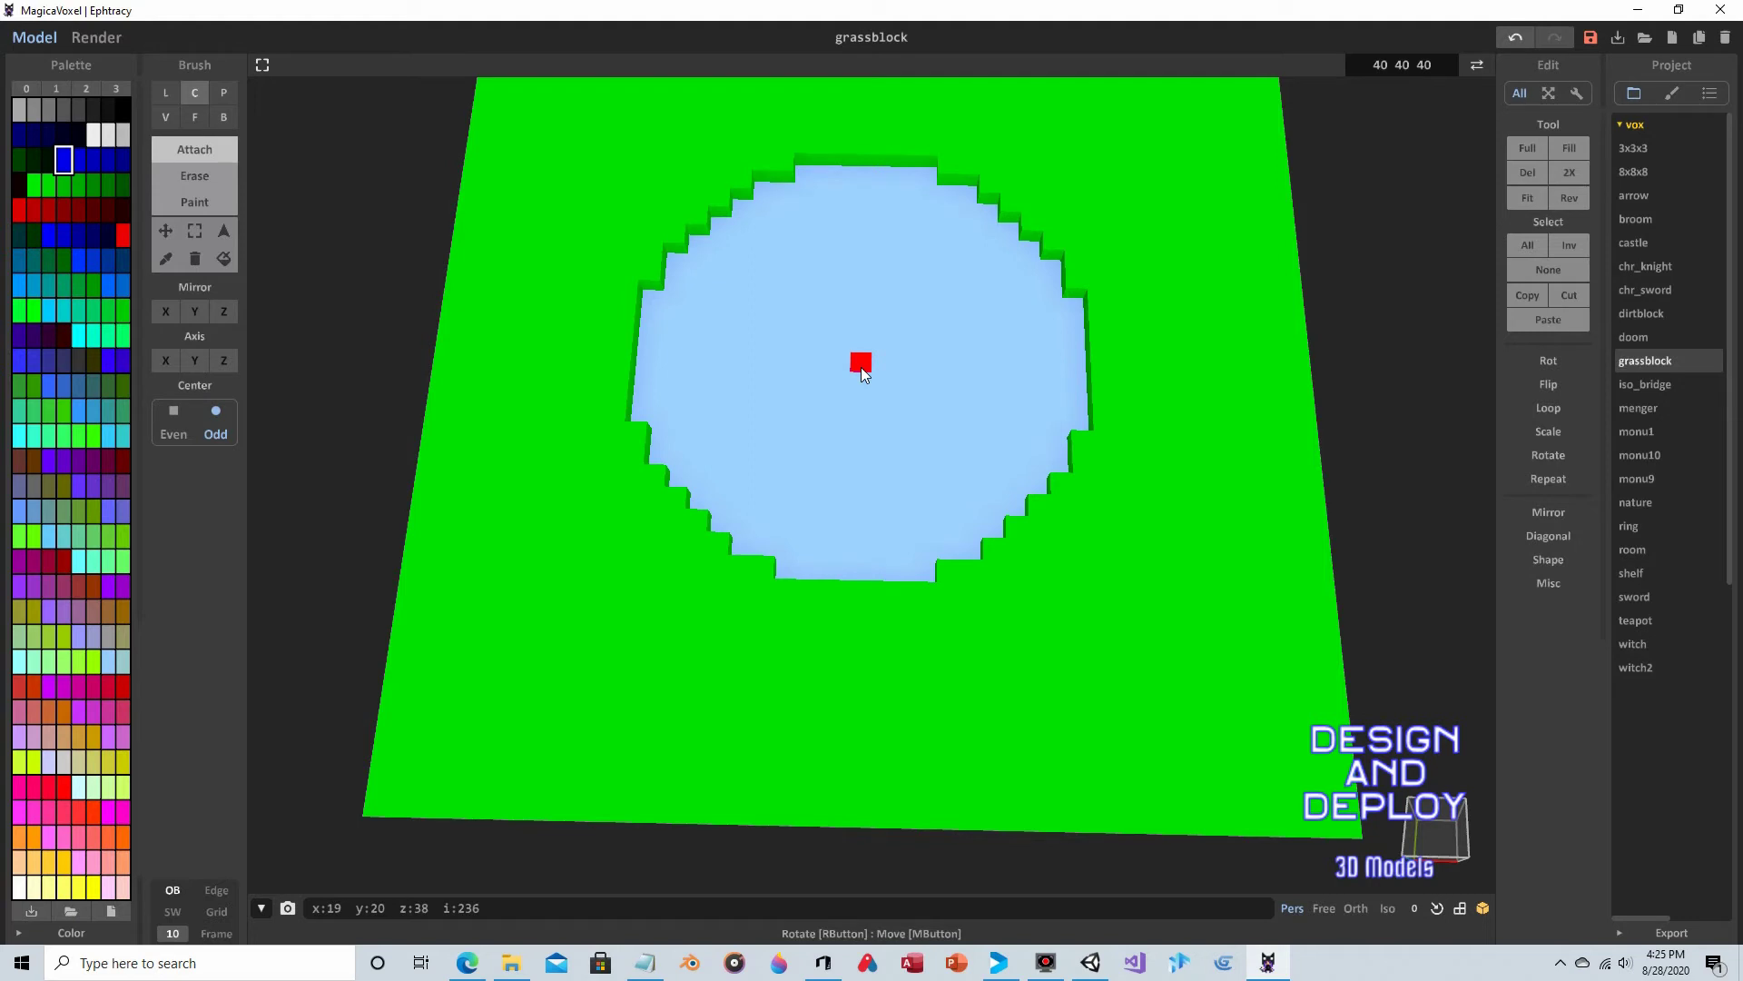
pyautogui.moveTo(861, 367); pyautogui.dragTo(820, 339)
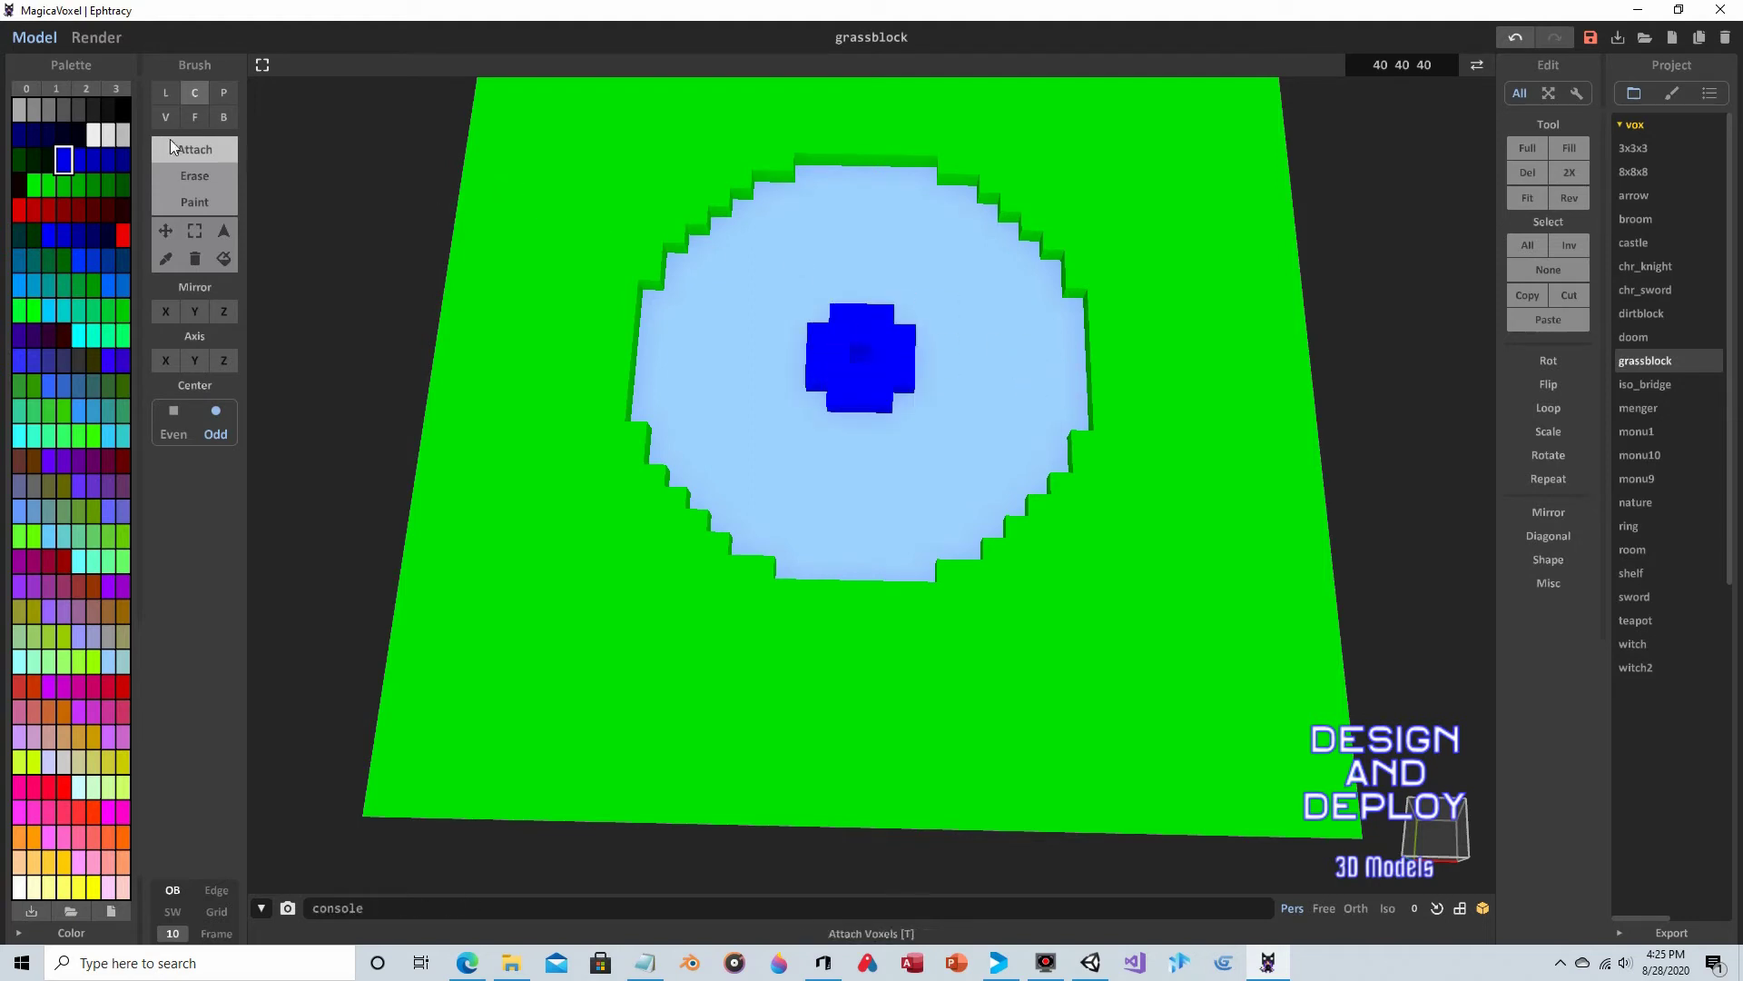
pyautogui.click(1508, 38)
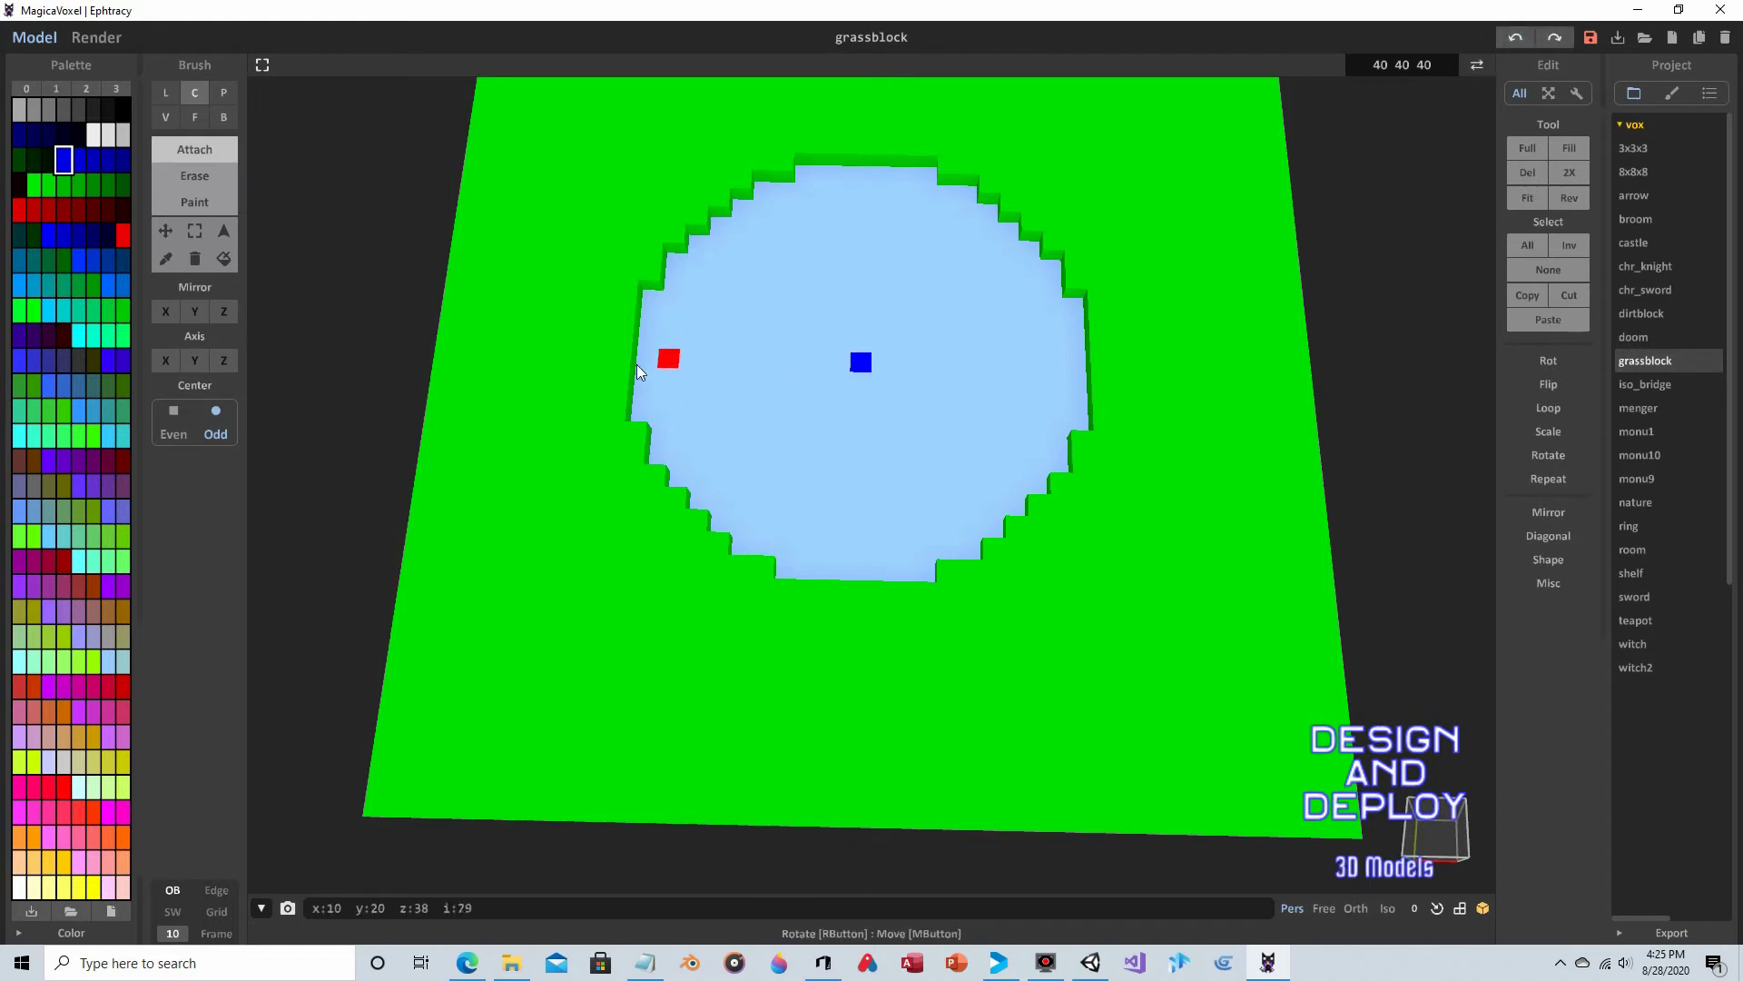
# - Erase a second circular layer of radius 10, one voxel deeper, around the blue centre marker using the Center brush
pyautogui.click(192, 174)
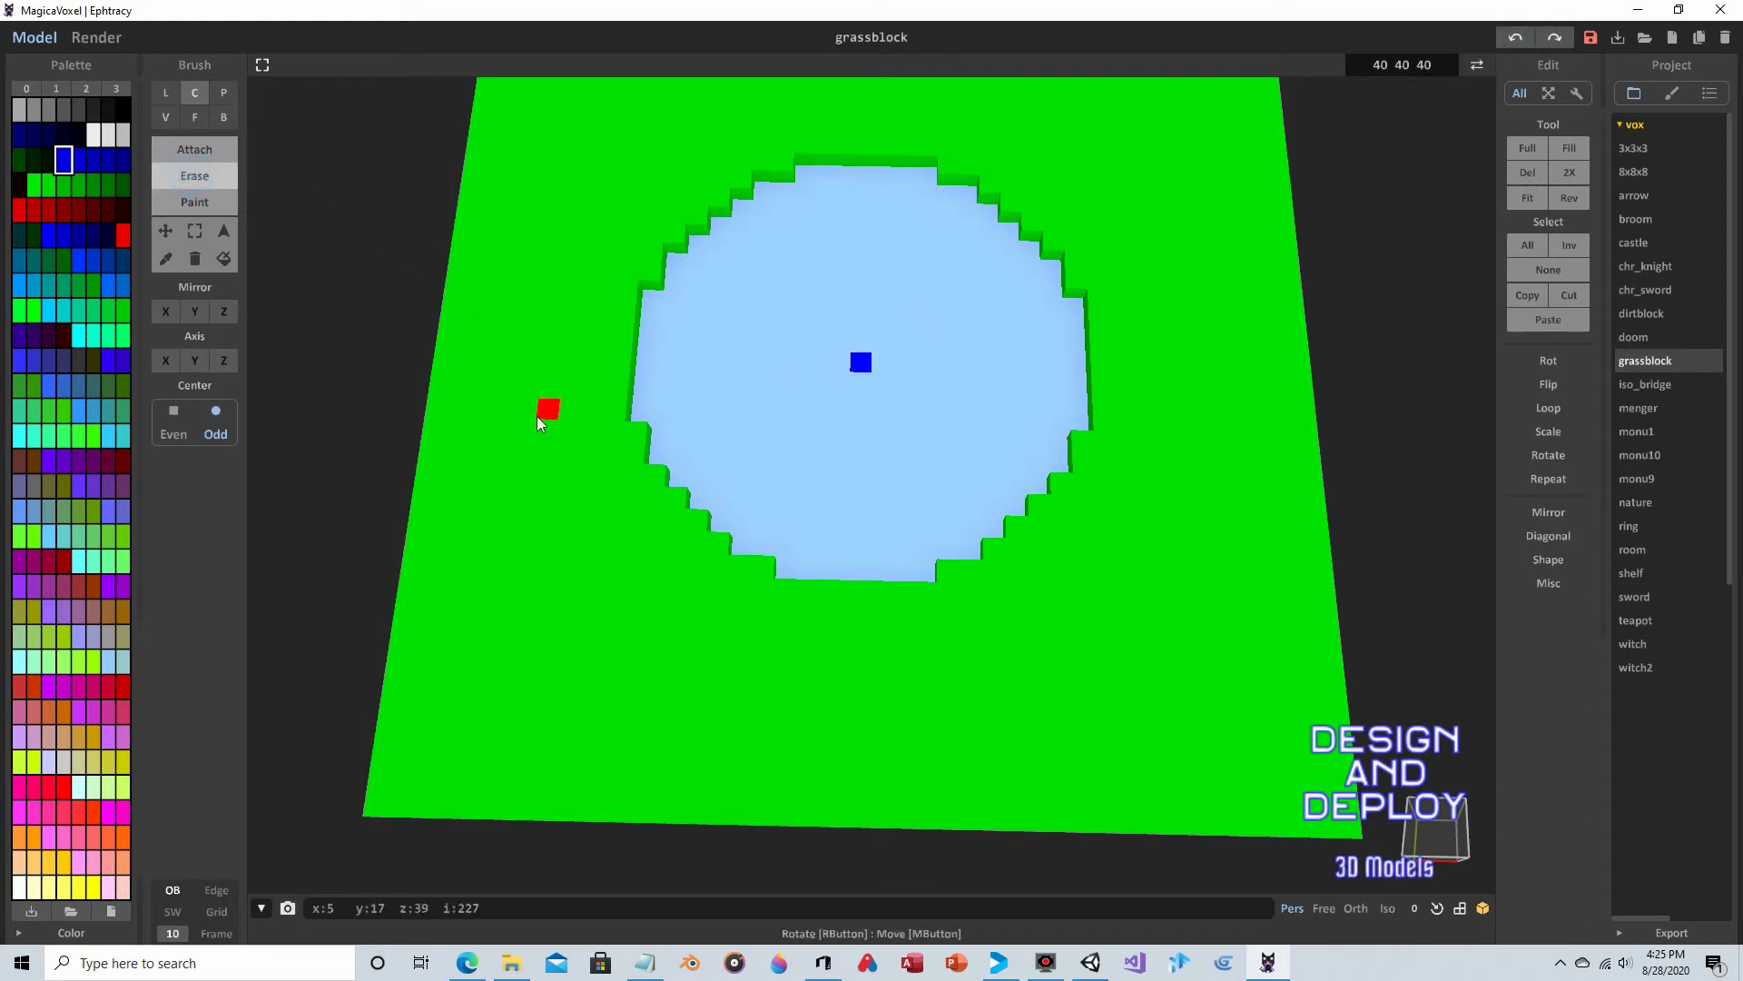
pyautogui.moveTo(538, 396)
pyautogui.mouseDown(button='right')
pyautogui.moveTo(549, 372)
pyautogui.moveTo(654, 393)
pyautogui.mouseUp(button='right')
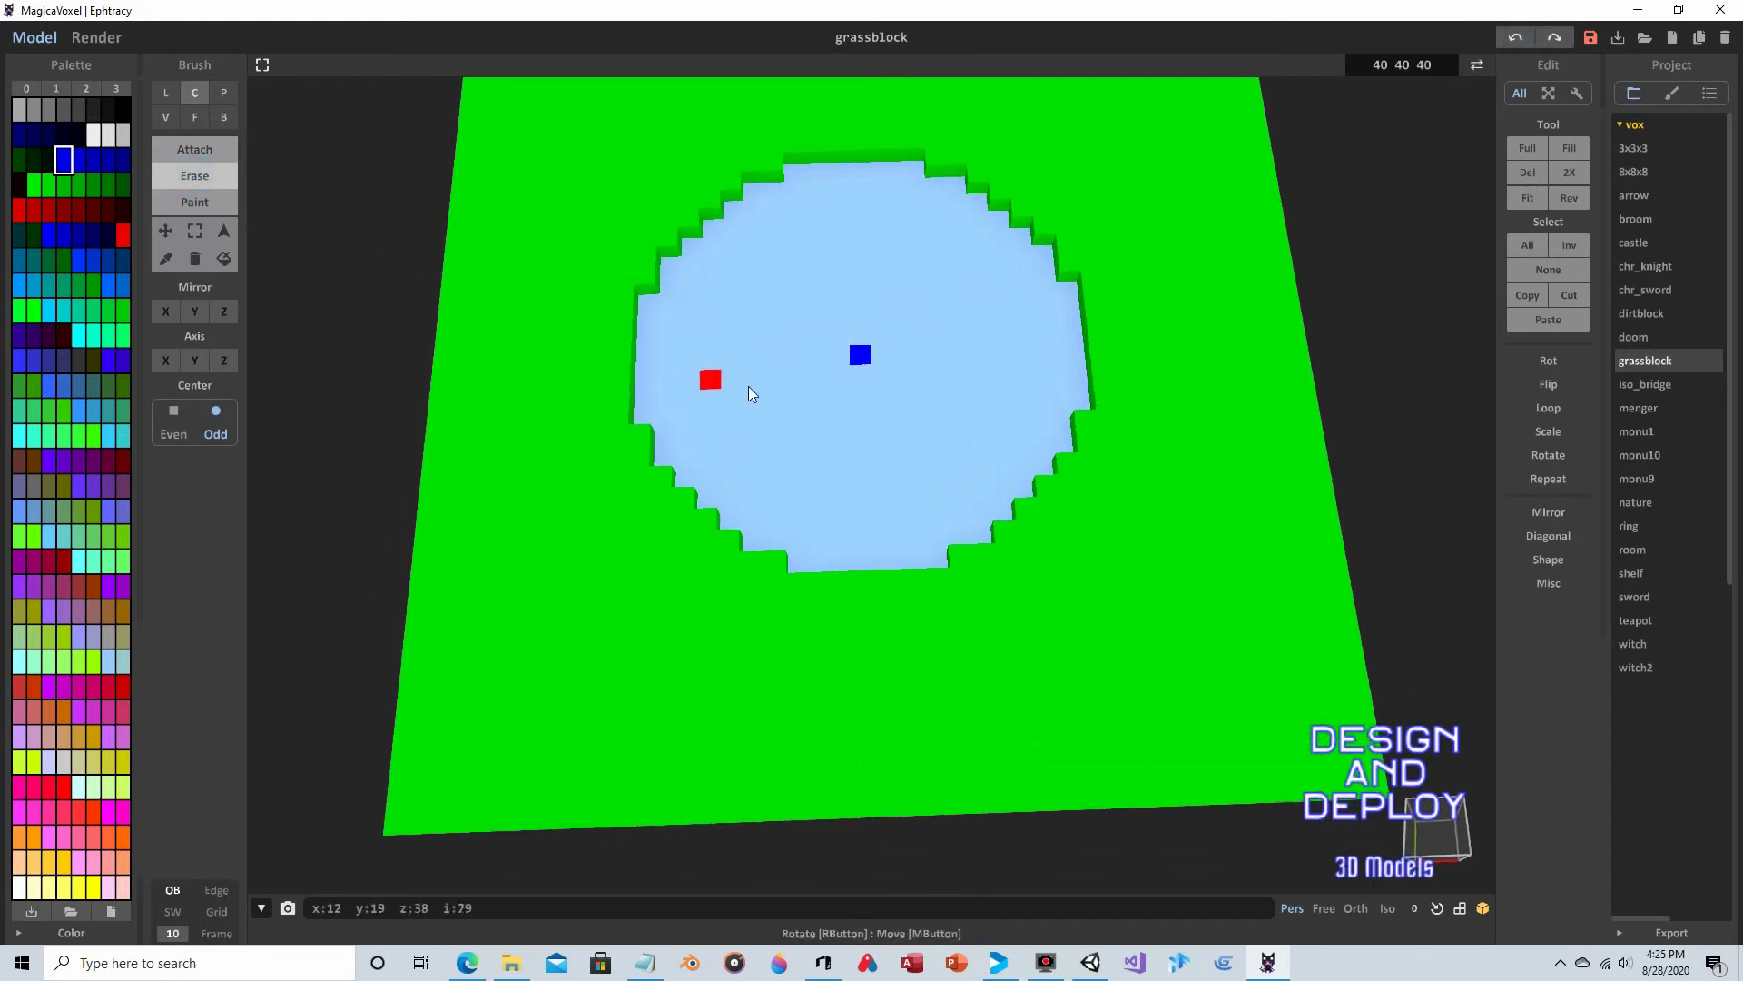
pyautogui.click(859, 357)
pyautogui.moveTo(859, 356); pyautogui.dragTo(700, 264)
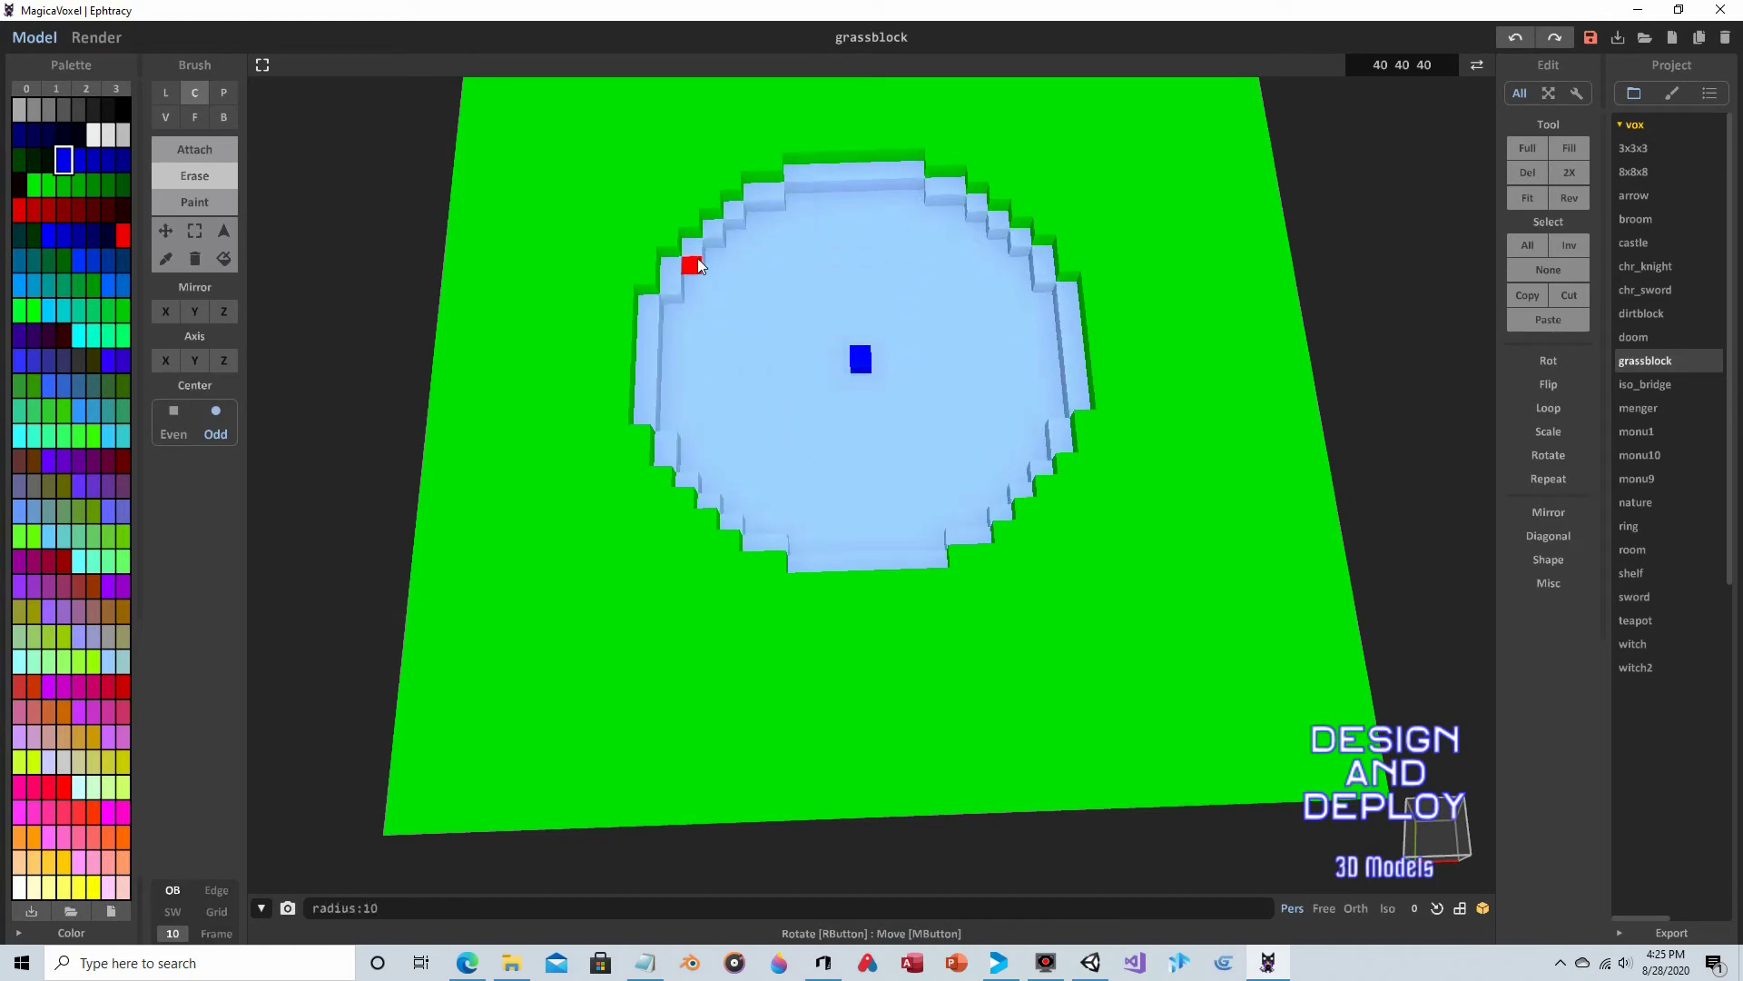
pyautogui.moveTo(878, 304); pyautogui.dragTo(750, 163, button='right')
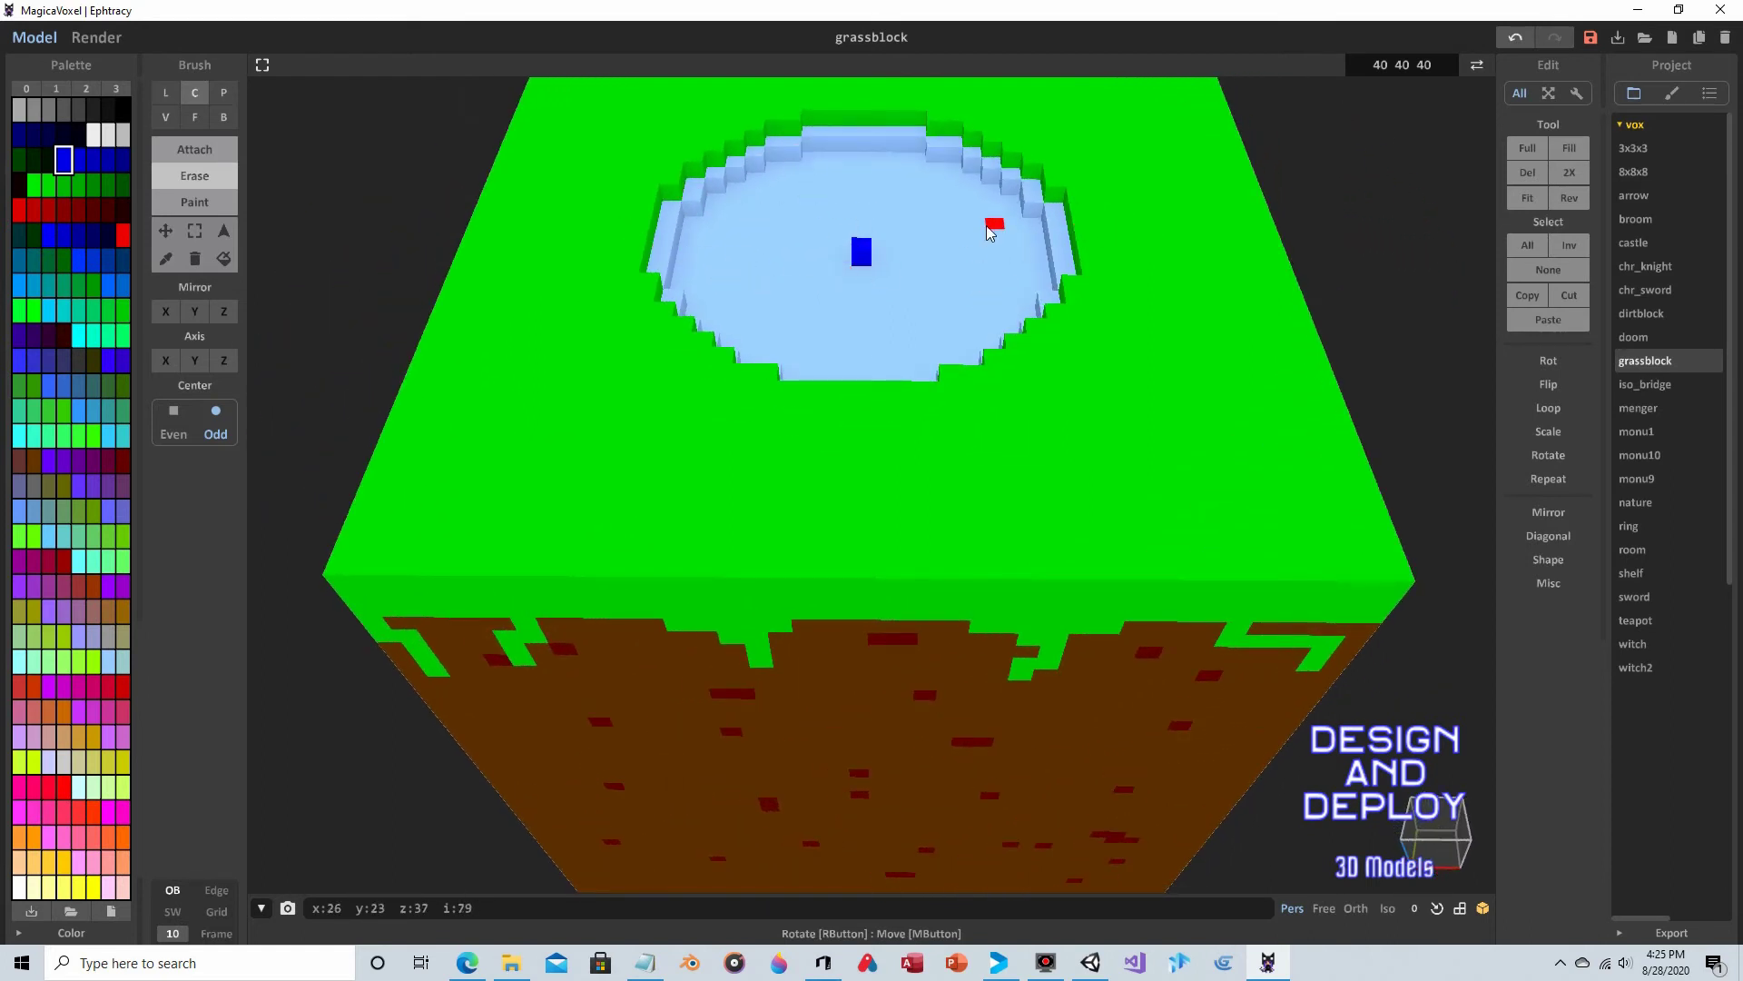
pyautogui.moveTo(950, 227)
pyautogui.mouseDown(button='right')
pyautogui.moveTo(958, 262)
pyautogui.moveTo(938, 226)
pyautogui.moveTo(946, 250)
pyautogui.mouseUp(button='right')
pyautogui.scroll(2, 944, 232)
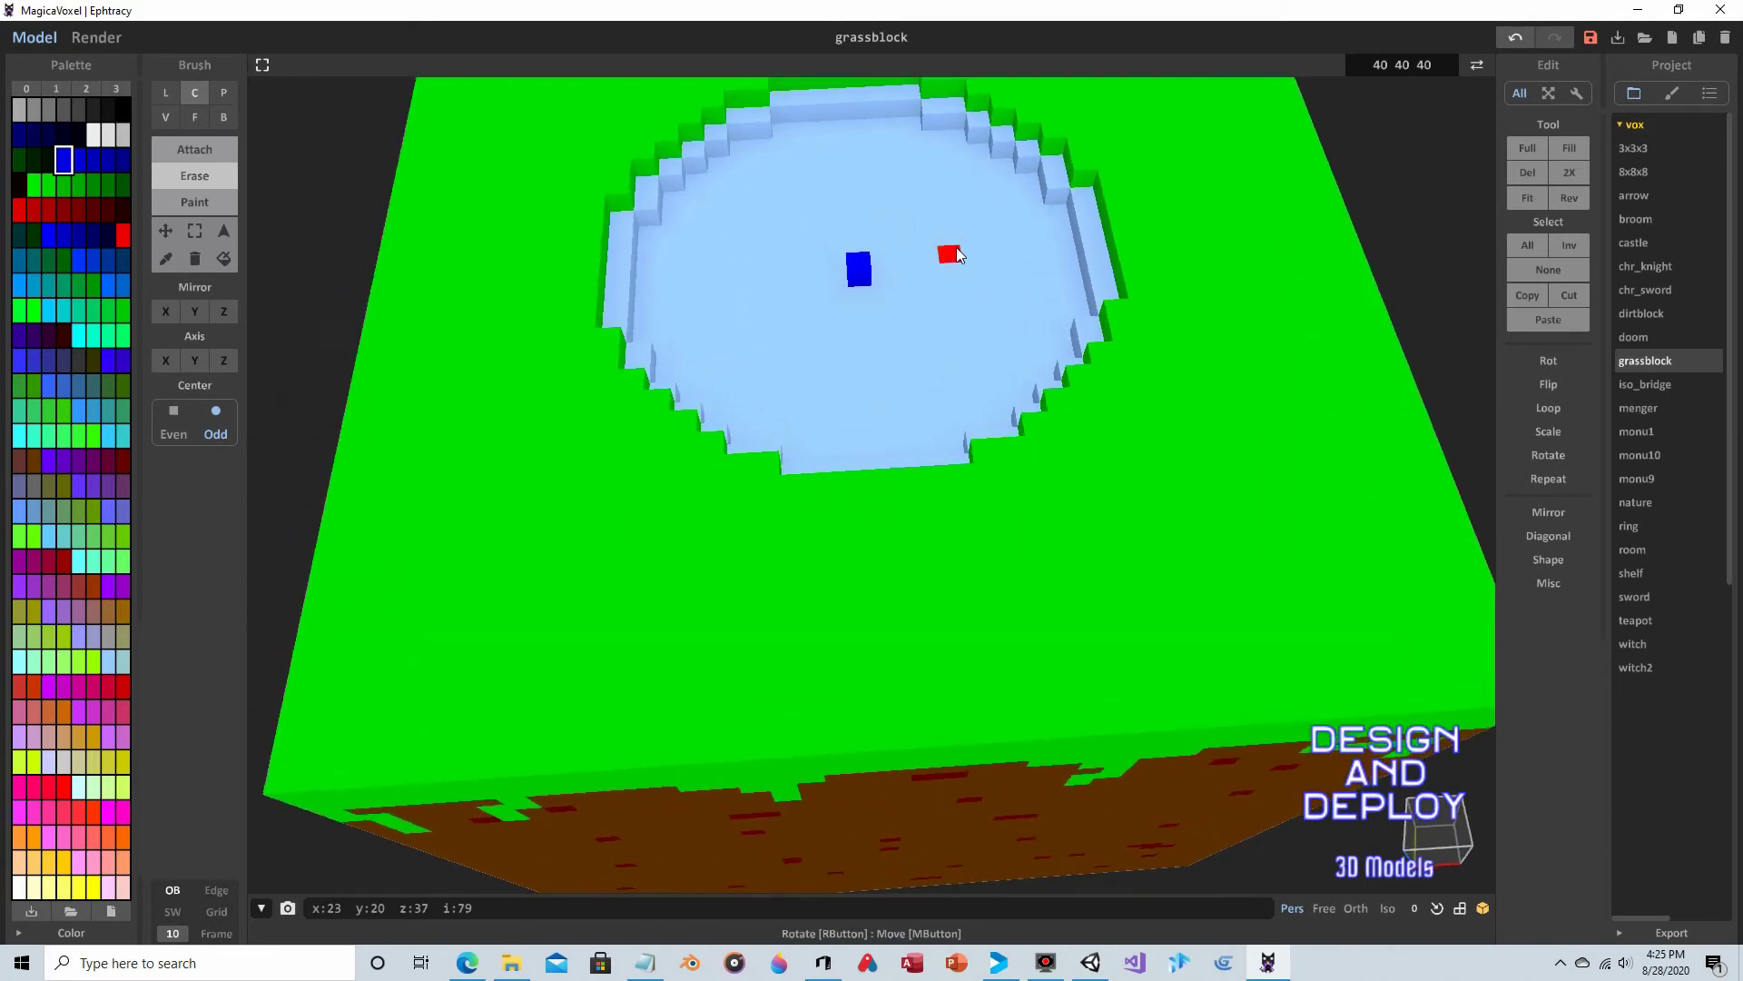
# - Erase the raised blue centre voxel and attach a new blue marker voxel in the middle of the deeper floor
pyautogui.click(210, 178)
pyautogui.moveTo(888, 264); pyautogui.dragTo(927, 324, button='right')
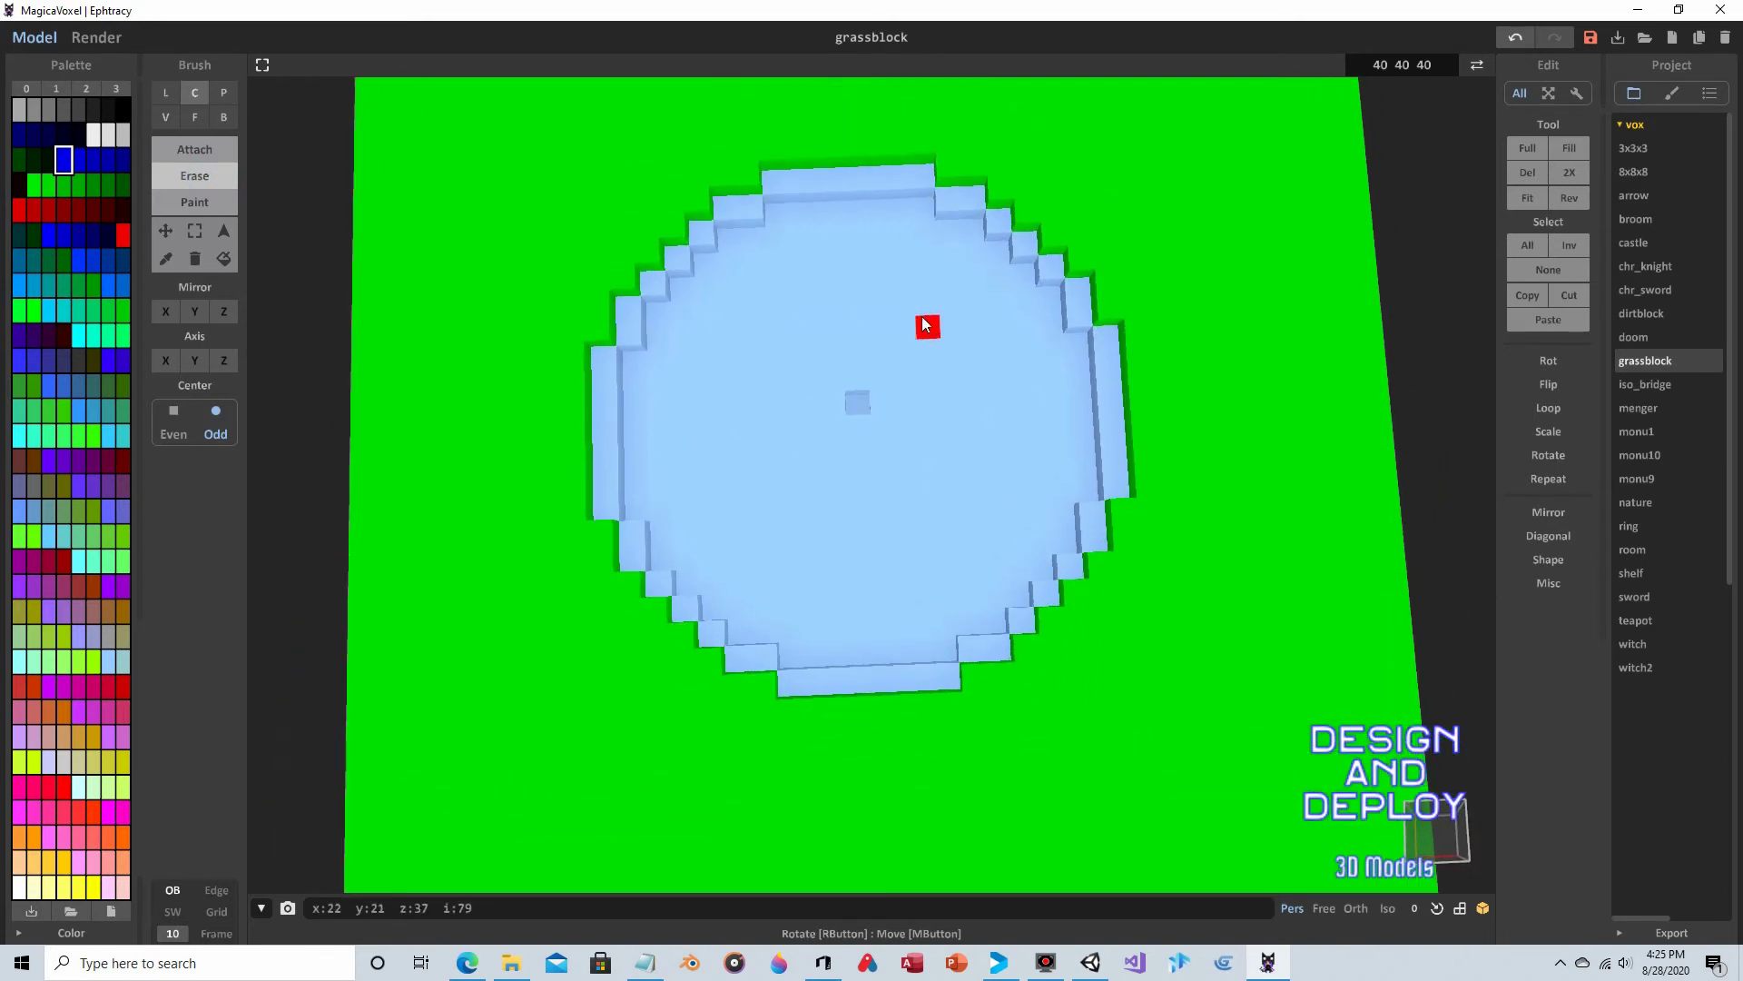
pyautogui.click(1515, 39)
pyautogui.click(1516, 42)
pyautogui.click(862, 421)
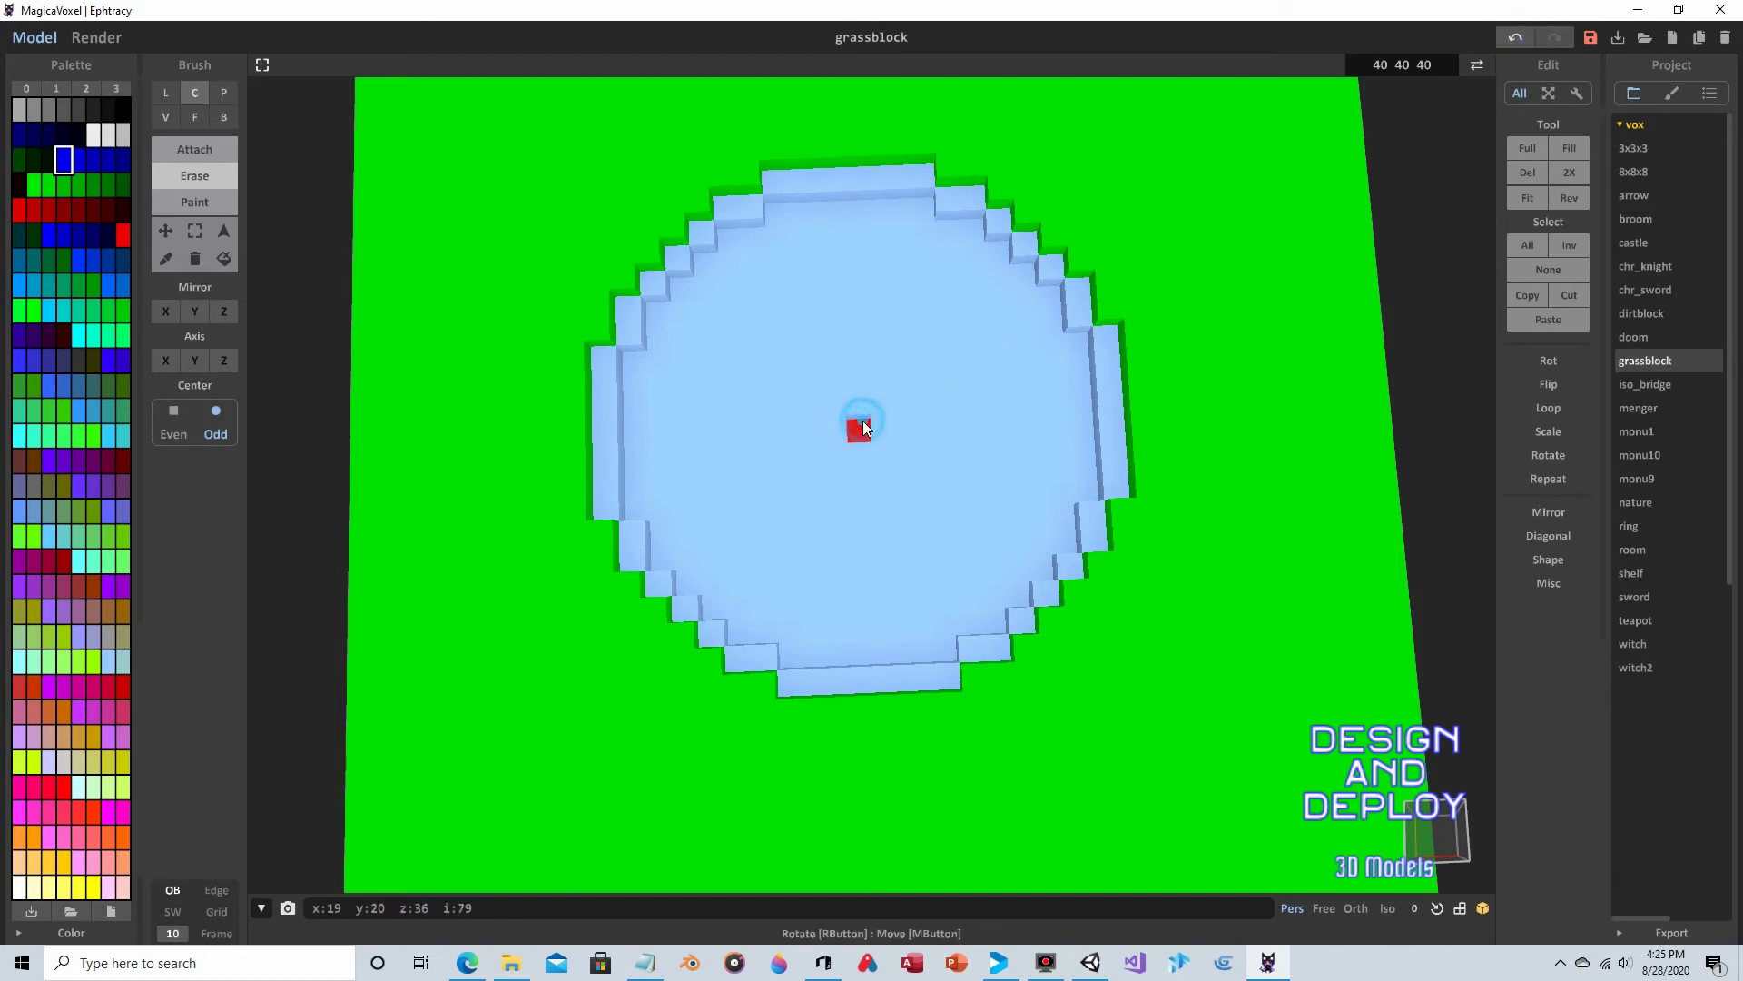
pyautogui.click(165, 114)
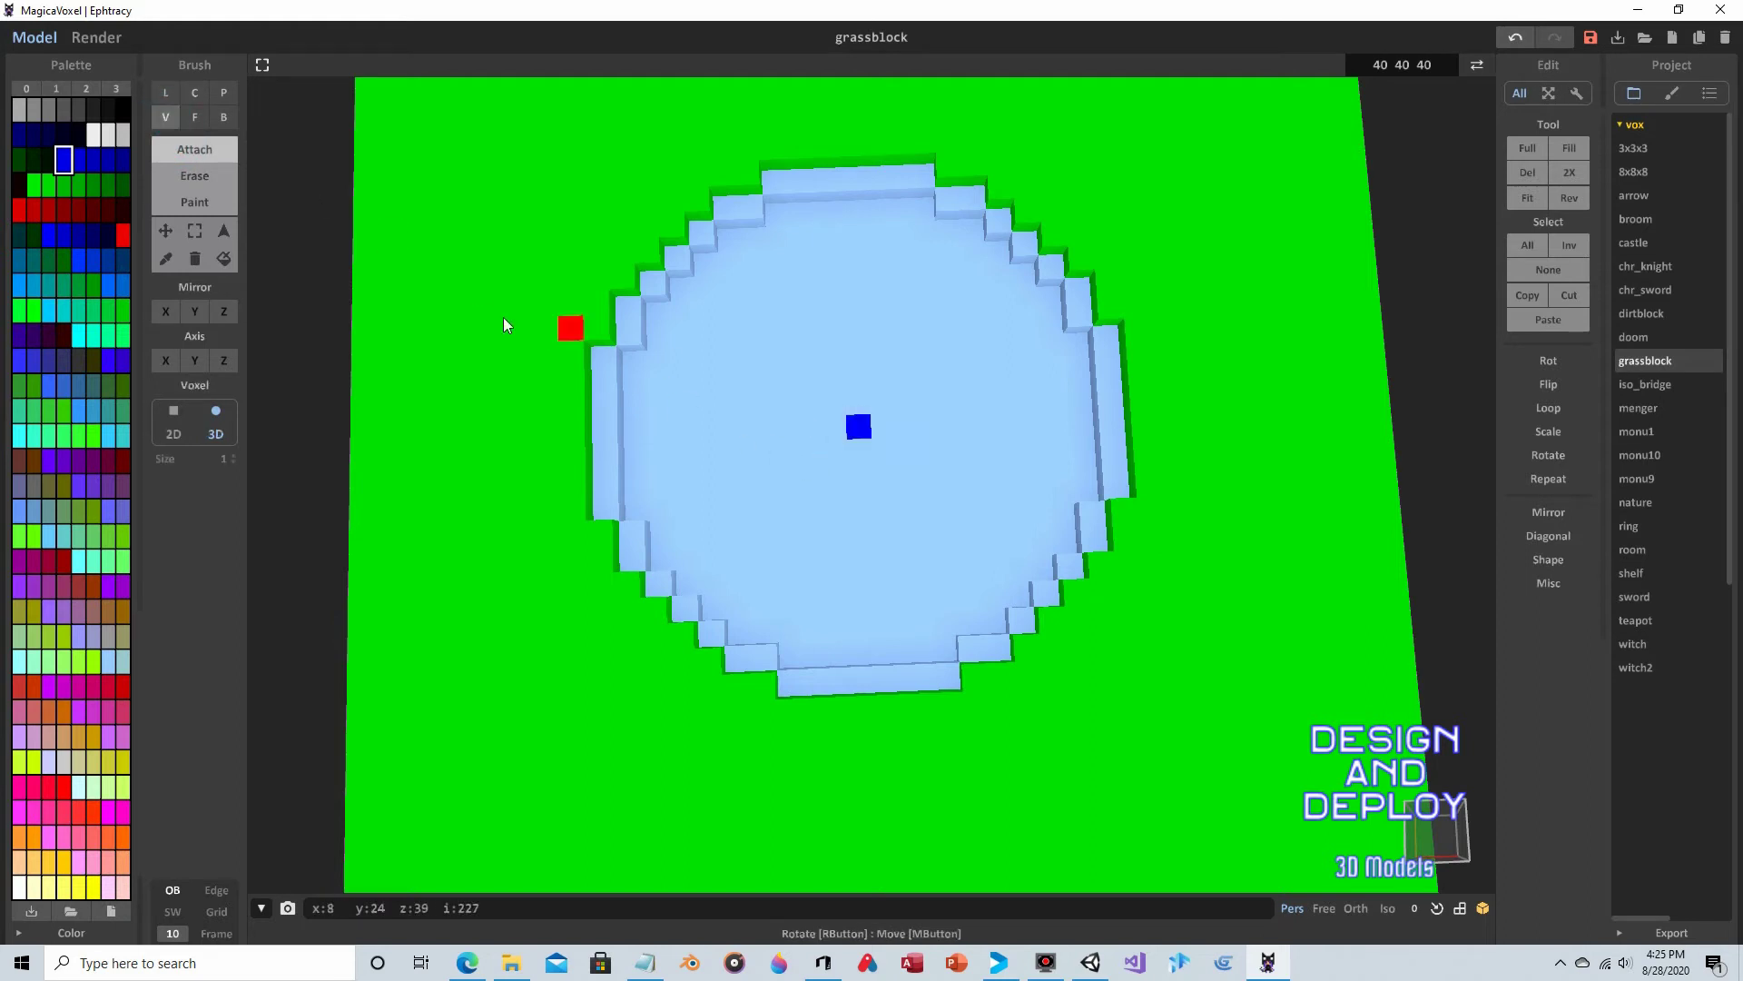
# - Erase a slightly smaller third circular layer one voxel deeper with the Center brush, and remove the blue centre voxel
pyautogui.click(197, 97)
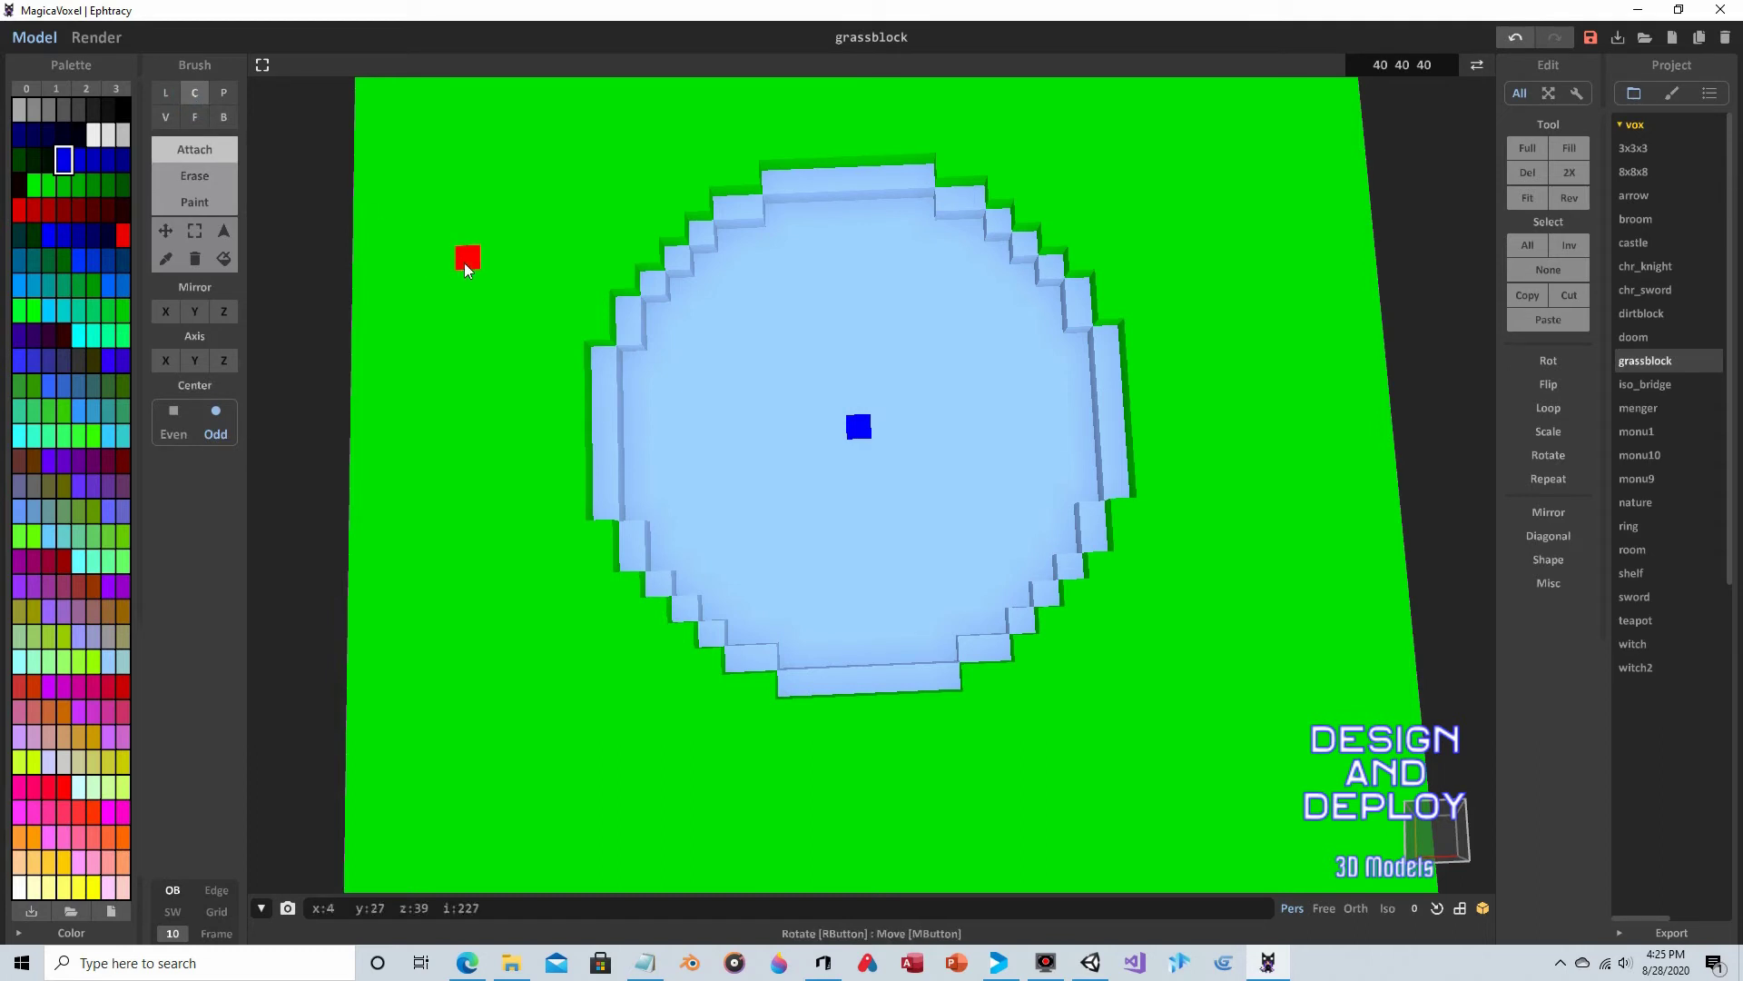
pyautogui.click(209, 175)
pyautogui.moveTo(859, 427); pyautogui.dragTo(696, 318)
pyautogui.moveTo(775, 339)
pyautogui.mouseDown(button='right')
pyautogui.moveTo(973, 432)
pyautogui.moveTo(877, 341)
pyautogui.moveTo(950, 346)
pyautogui.moveTo(965, 381)
pyautogui.moveTo(890, 301)
pyautogui.mouseUp(button='right')
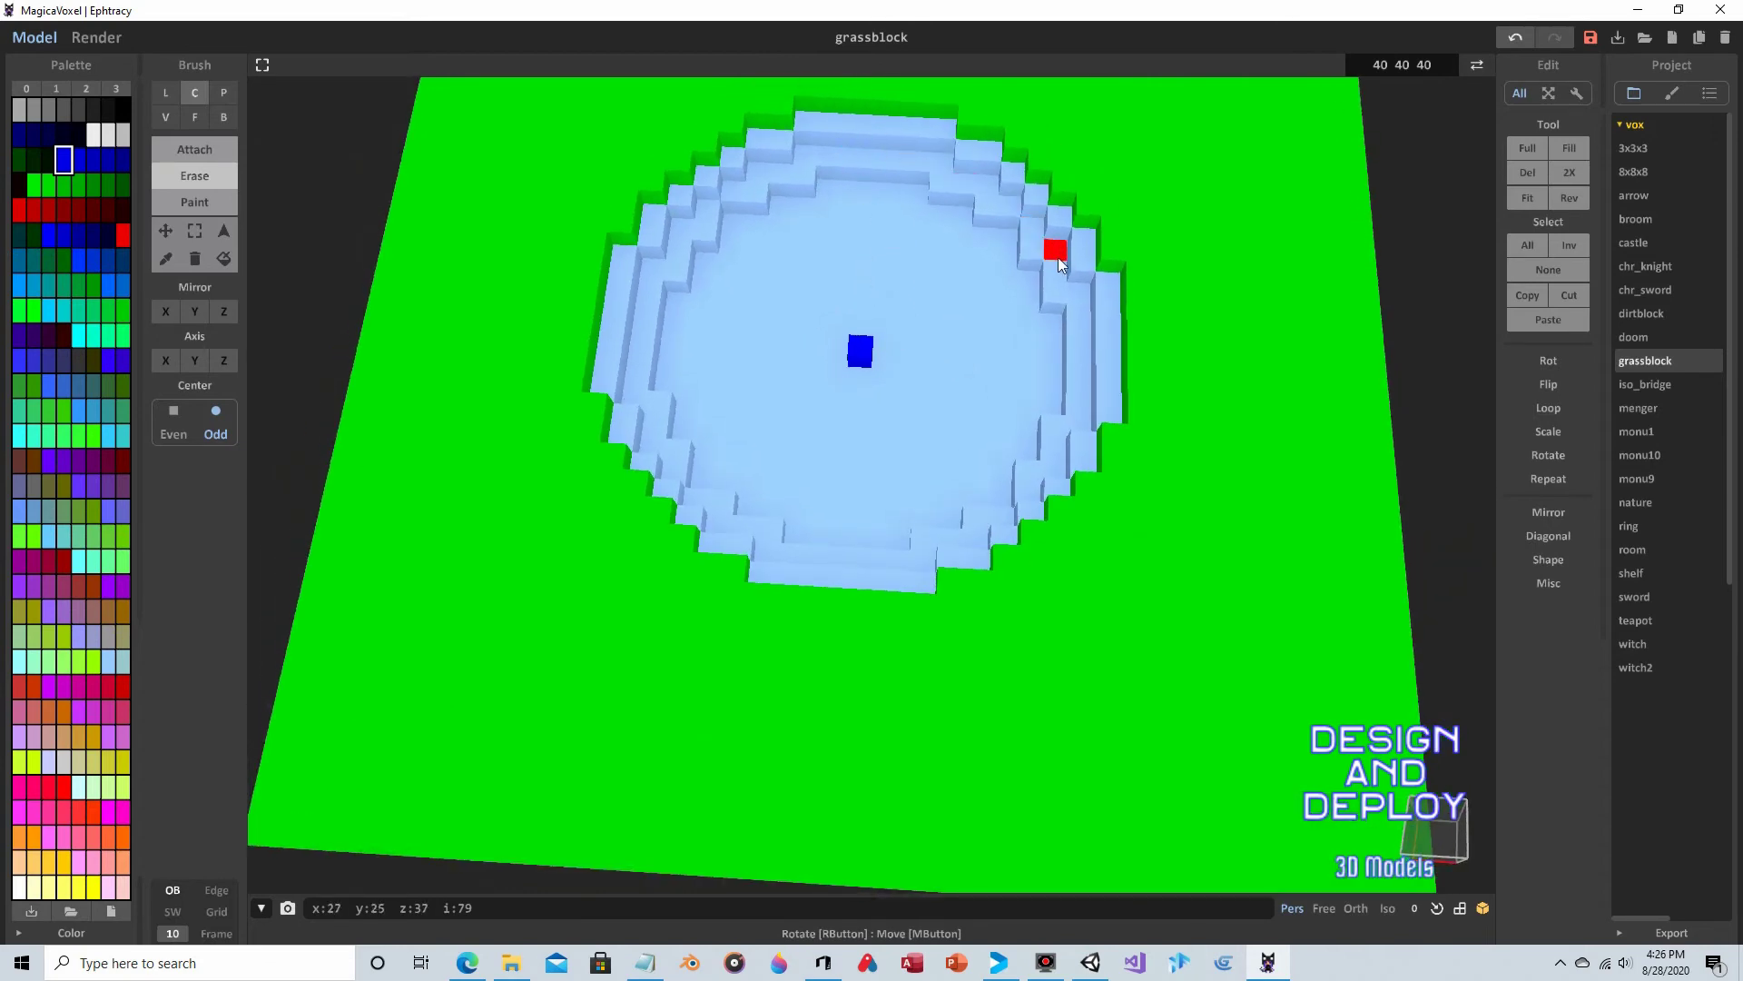
pyautogui.moveTo(1173, 462); pyautogui.dragTo(1183, 375, button='right')
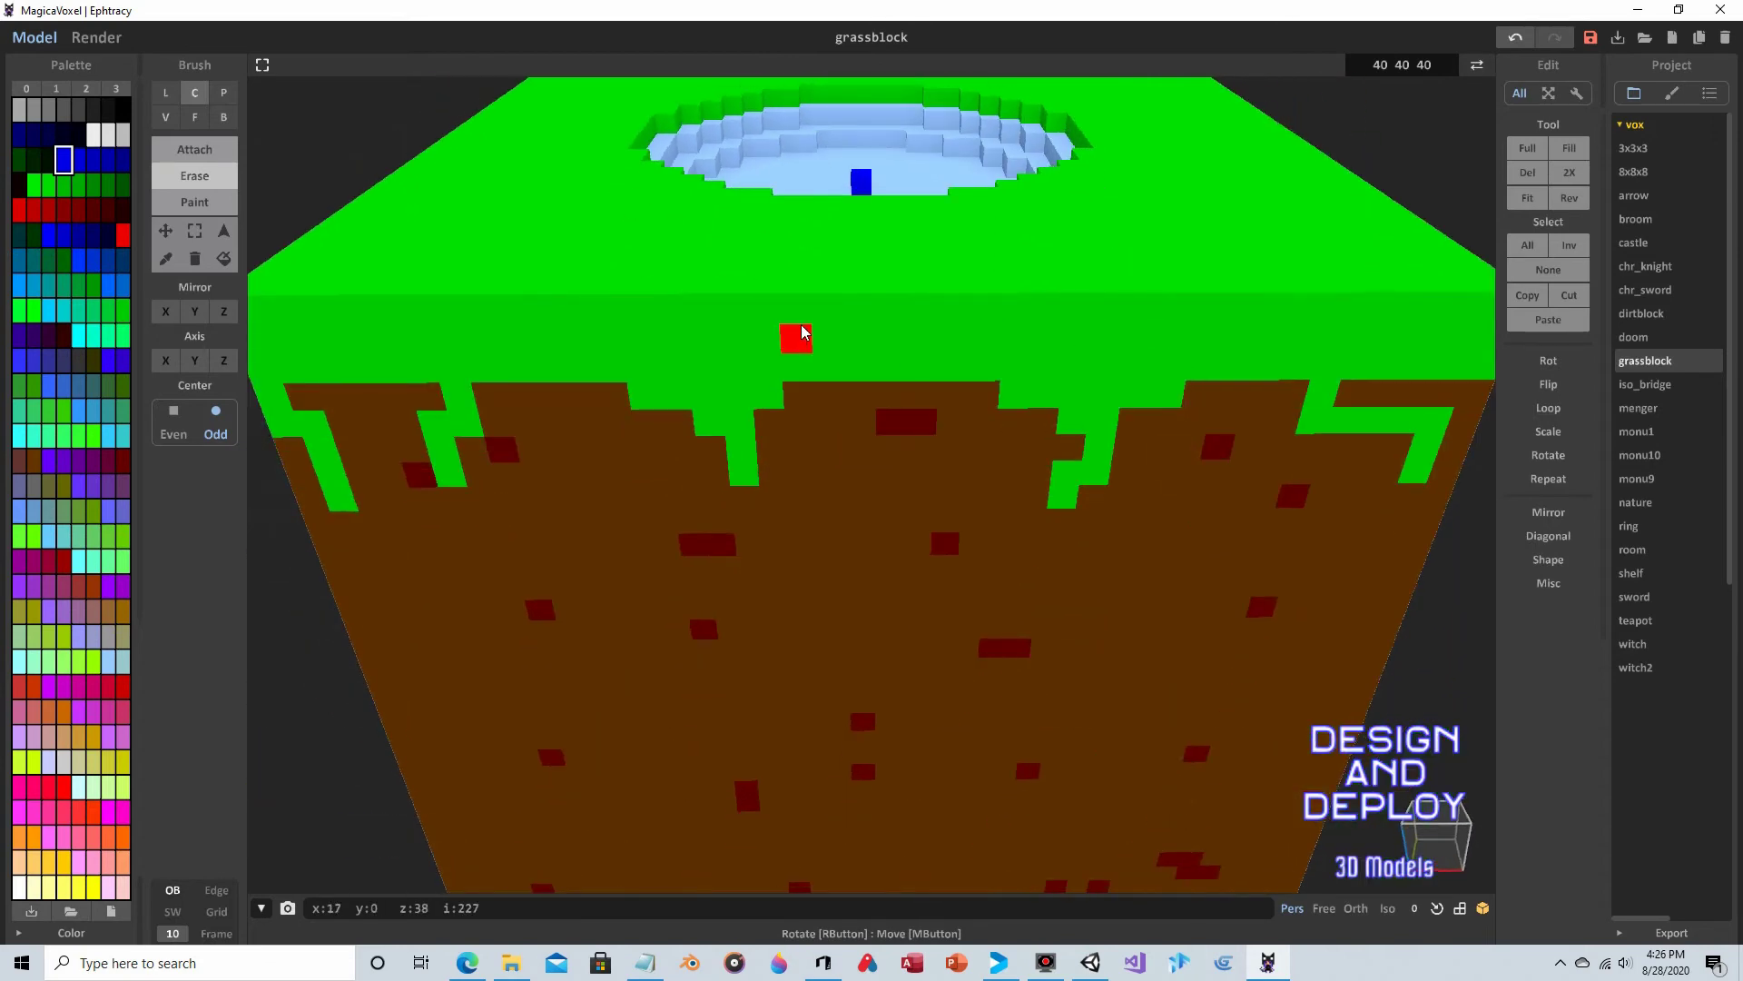
pyautogui.moveTo(798, 368); pyautogui.dragTo(1100, 234, button='right')
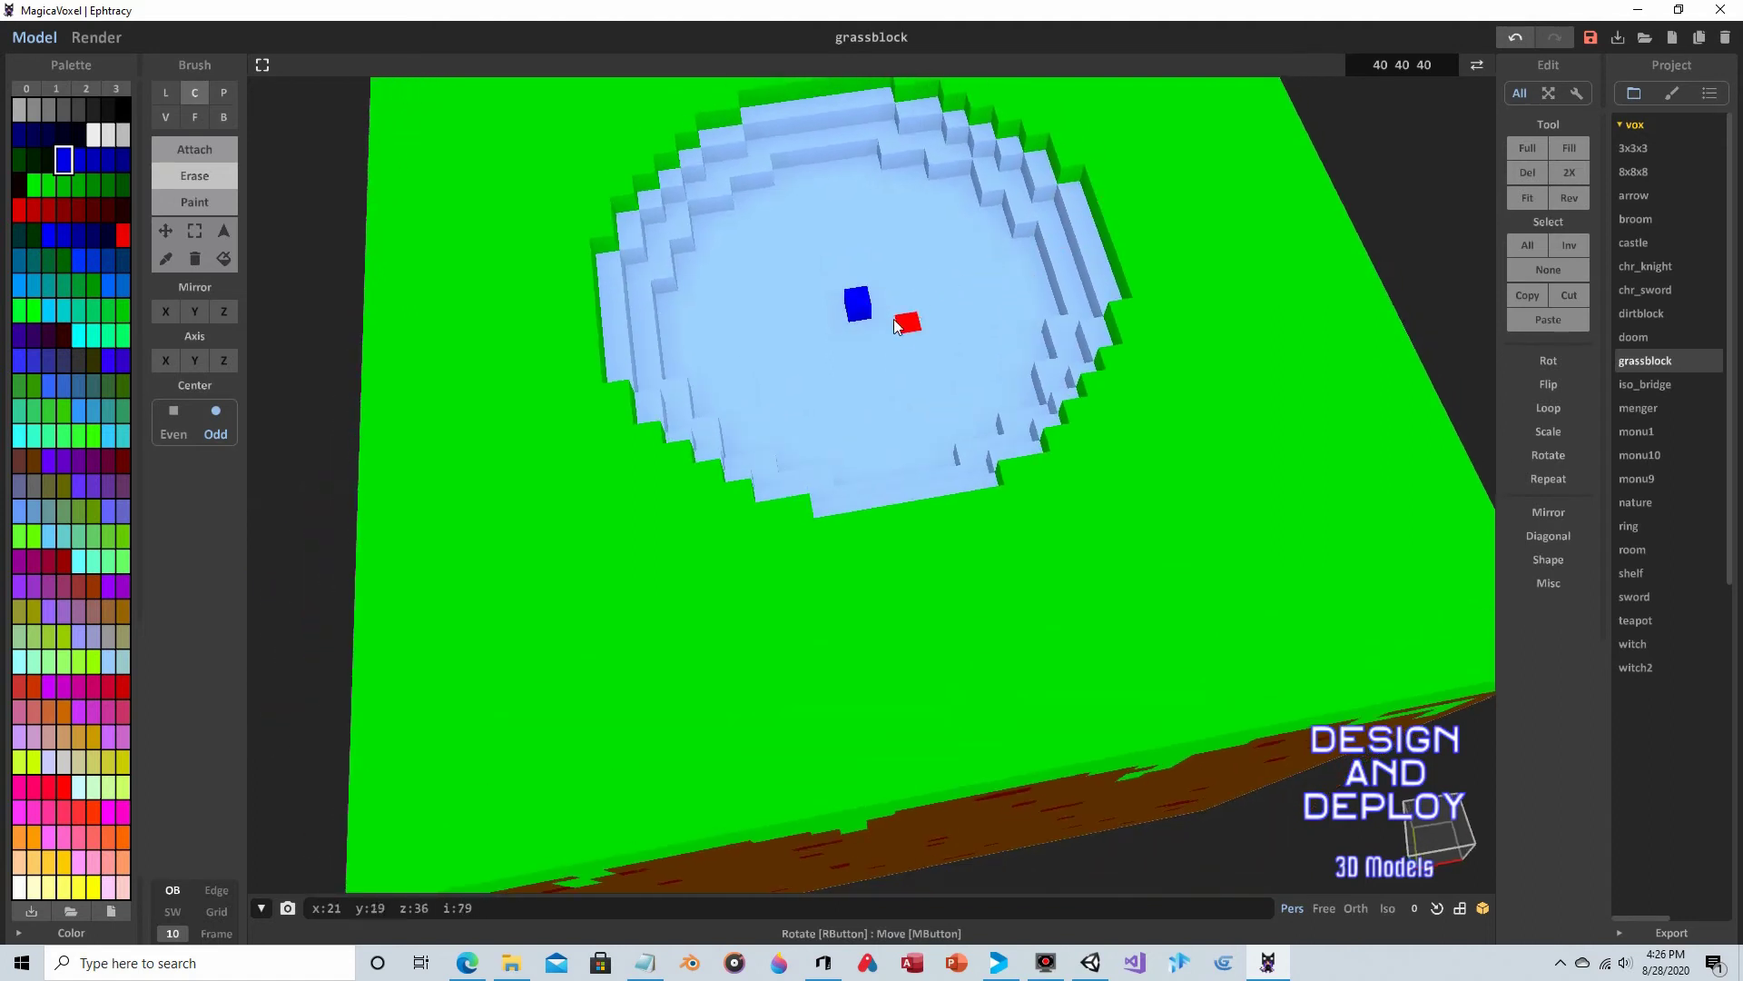
pyautogui.click(166, 117)
pyautogui.moveTo(851, 302)
pyautogui.mouseDown(button='right')
pyautogui.moveTo(888, 363)
pyautogui.moveTo(888, 311)
pyautogui.moveTo(817, 290)
pyautogui.mouseUp(button='right')
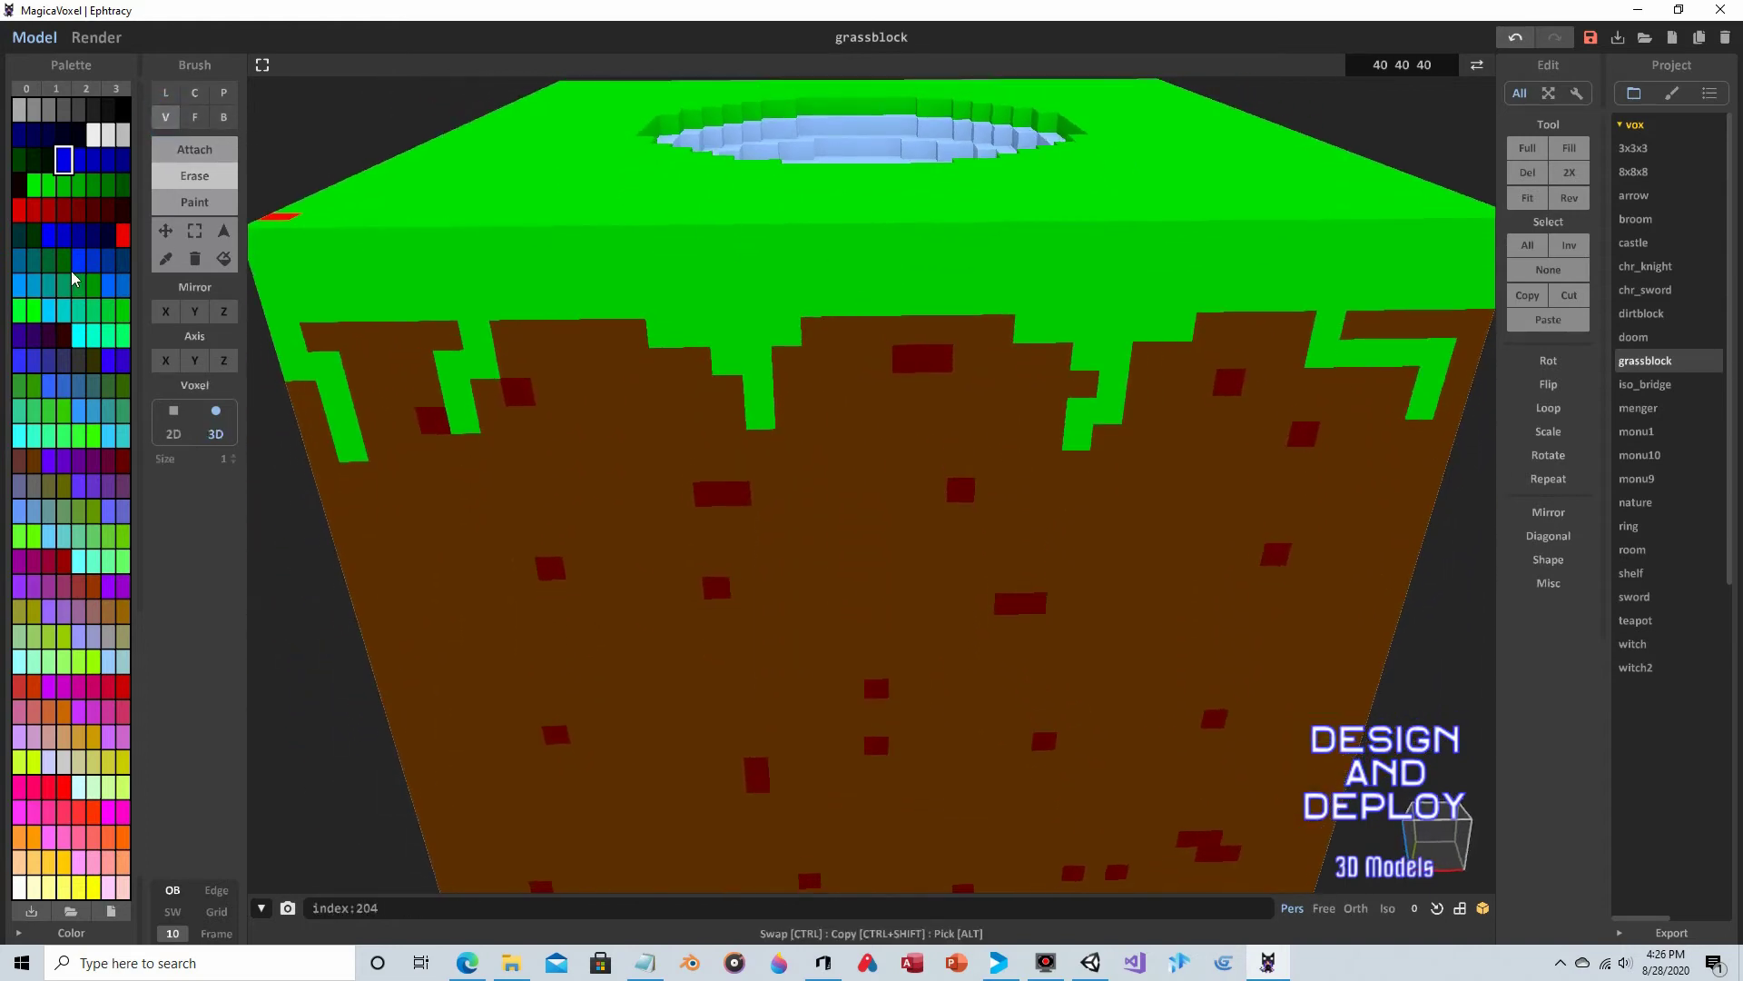
# - Paint the recess's whole floor with the brown sampled from the block's side, using the Face brush
pyautogui.click(165, 260)
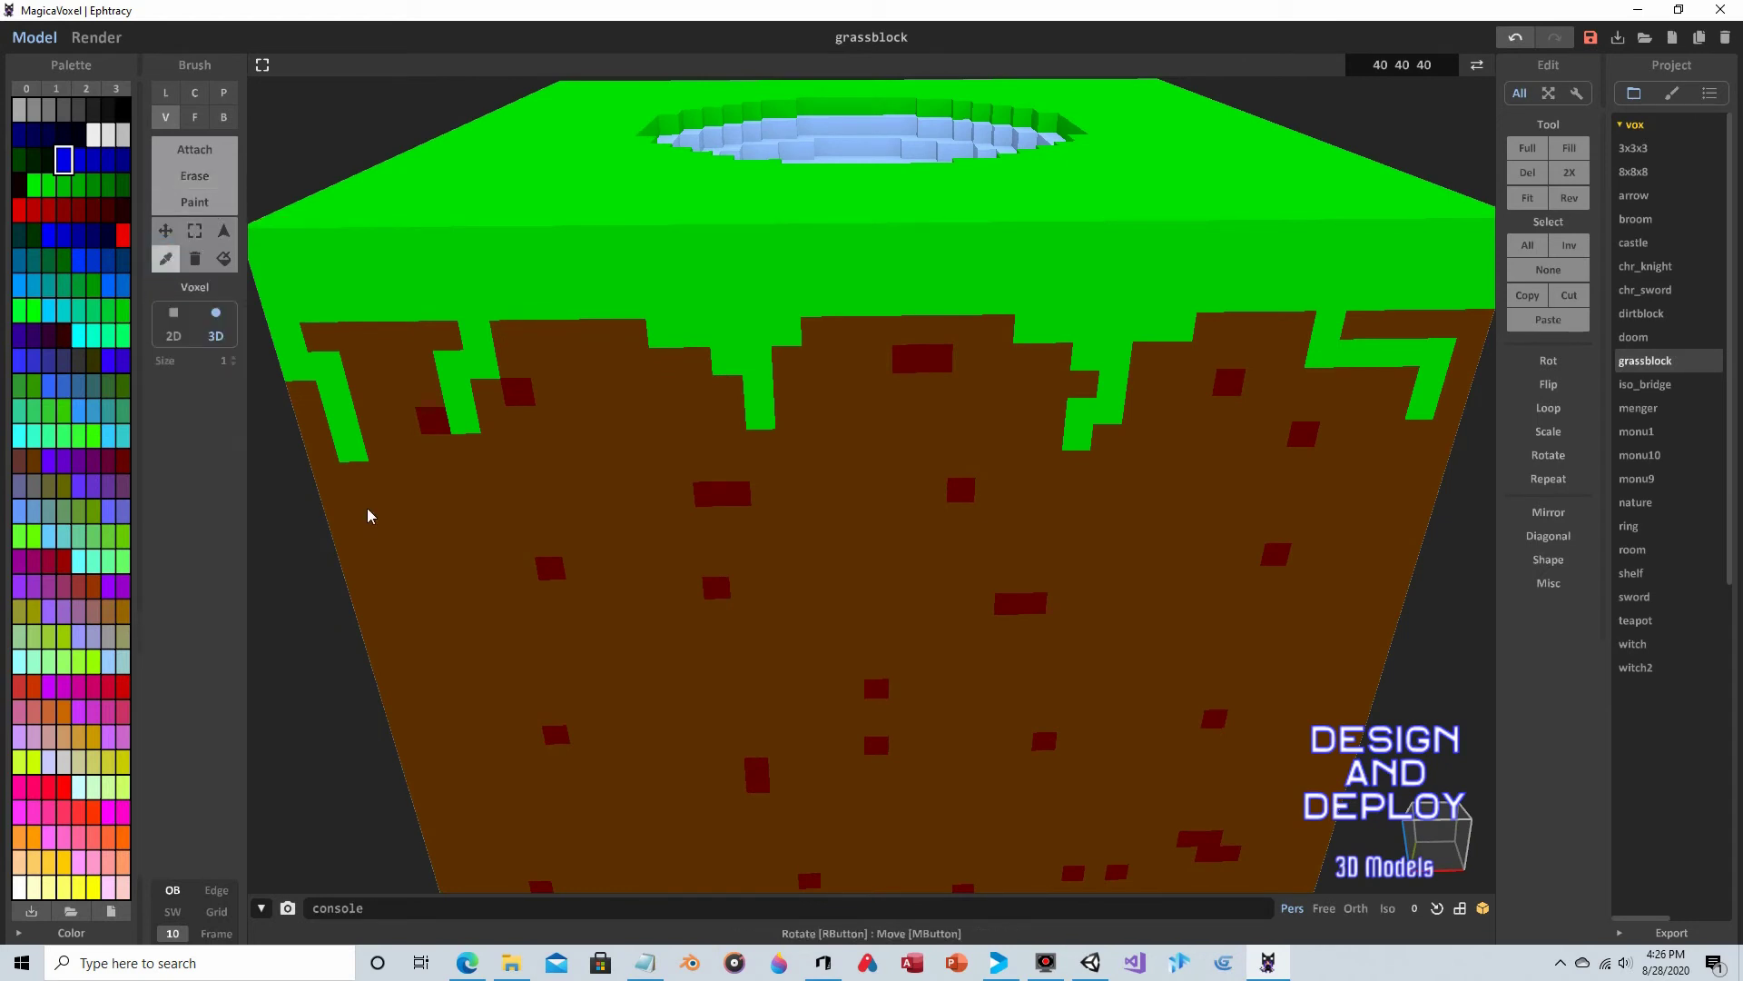
pyautogui.click(465, 569)
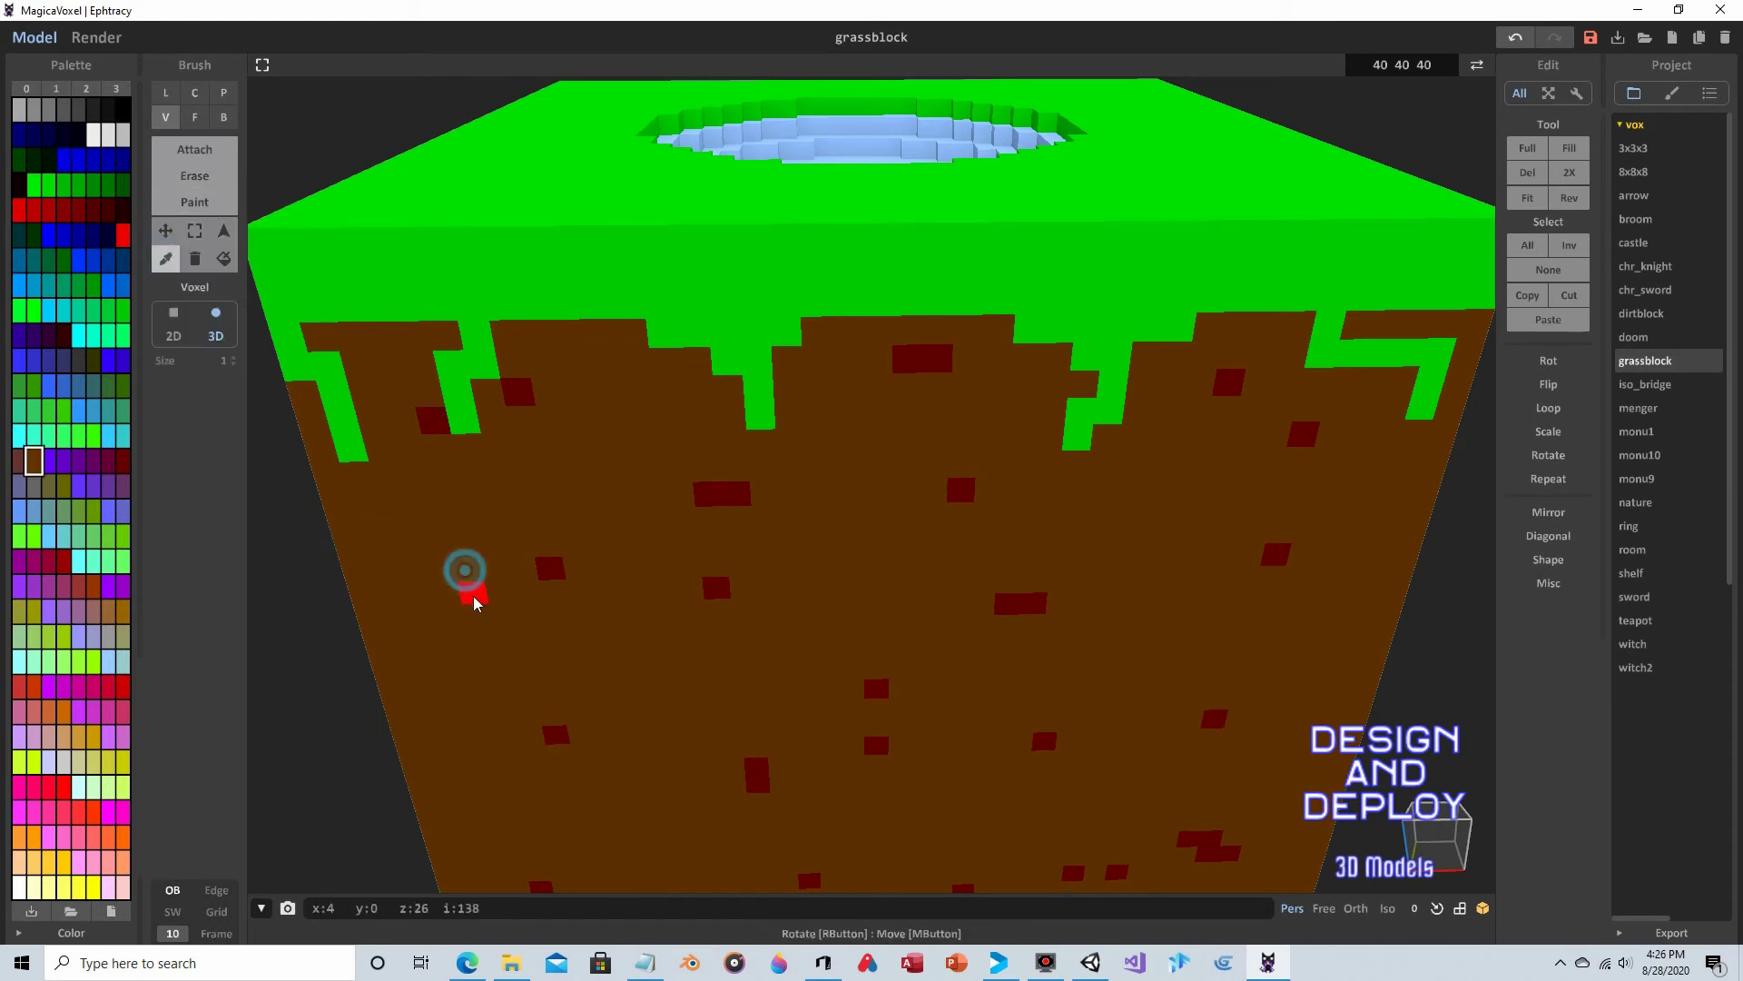
pyautogui.click(195, 201)
pyautogui.moveTo(785, 168); pyautogui.dragTo(790, 272, button='right')
pyautogui.click(194, 116)
pyautogui.click(781, 362)
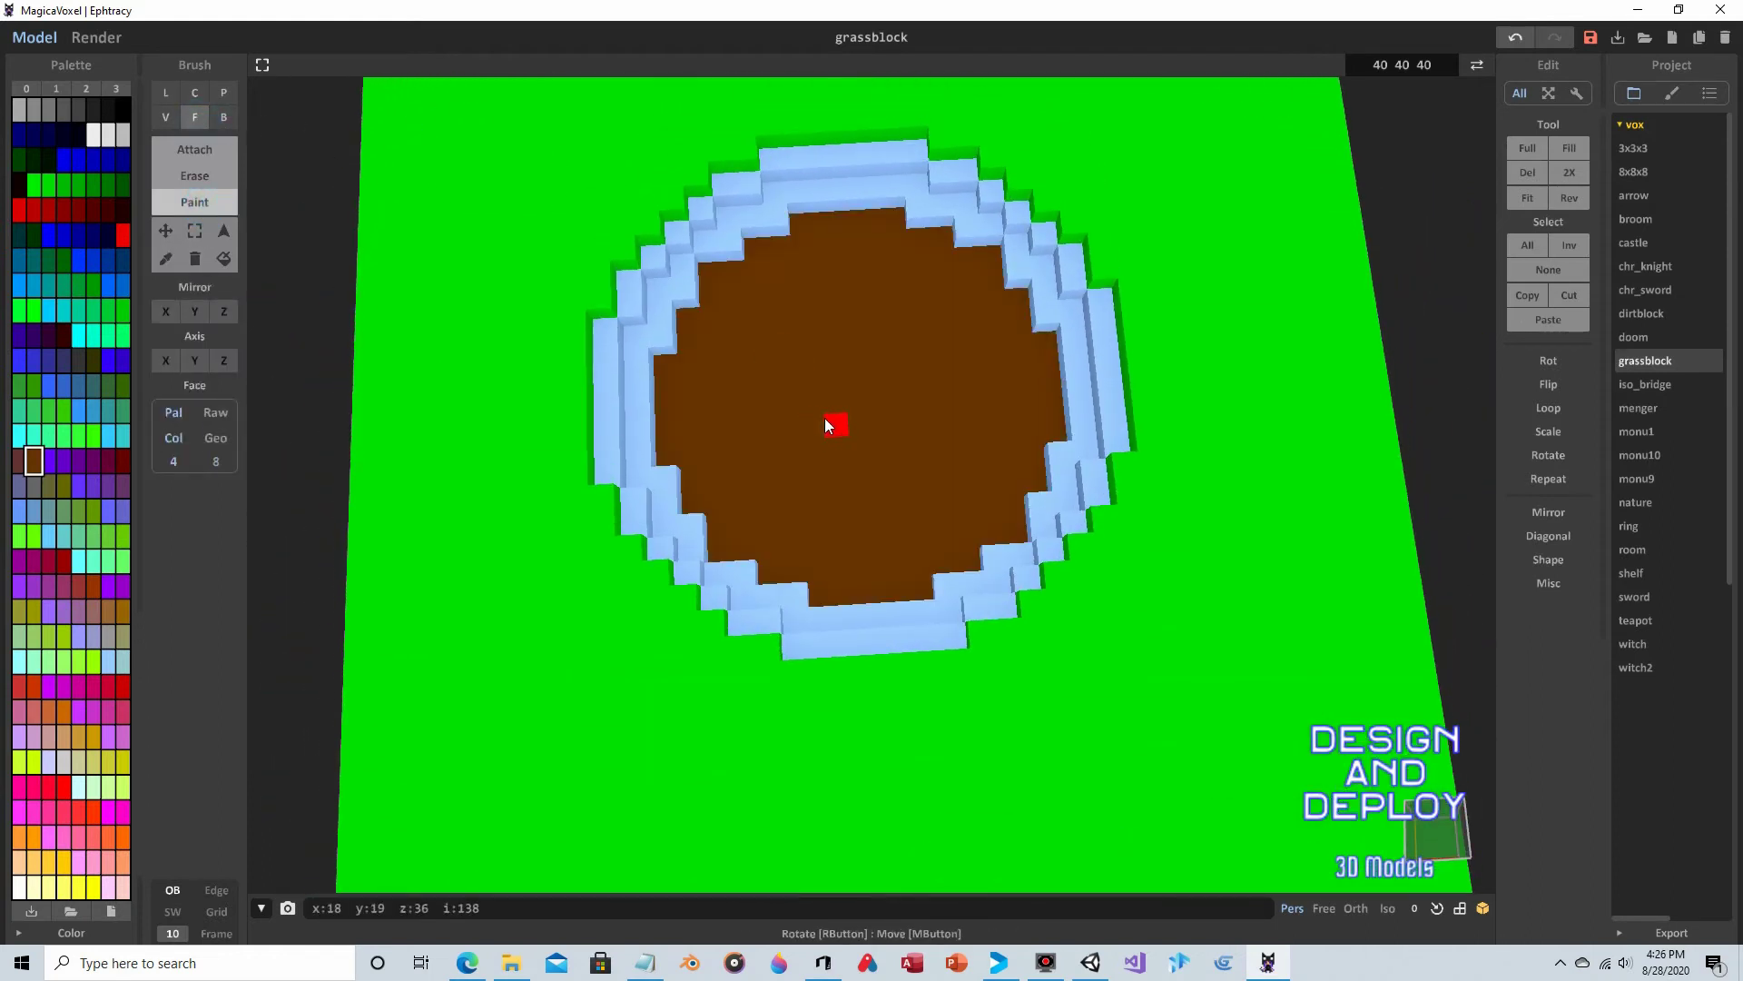
pyautogui.moveTo(825, 418); pyautogui.dragTo(803, 345, button='right')
pyautogui.moveTo(853, 188); pyautogui.dragTo(864, 225, button='right')
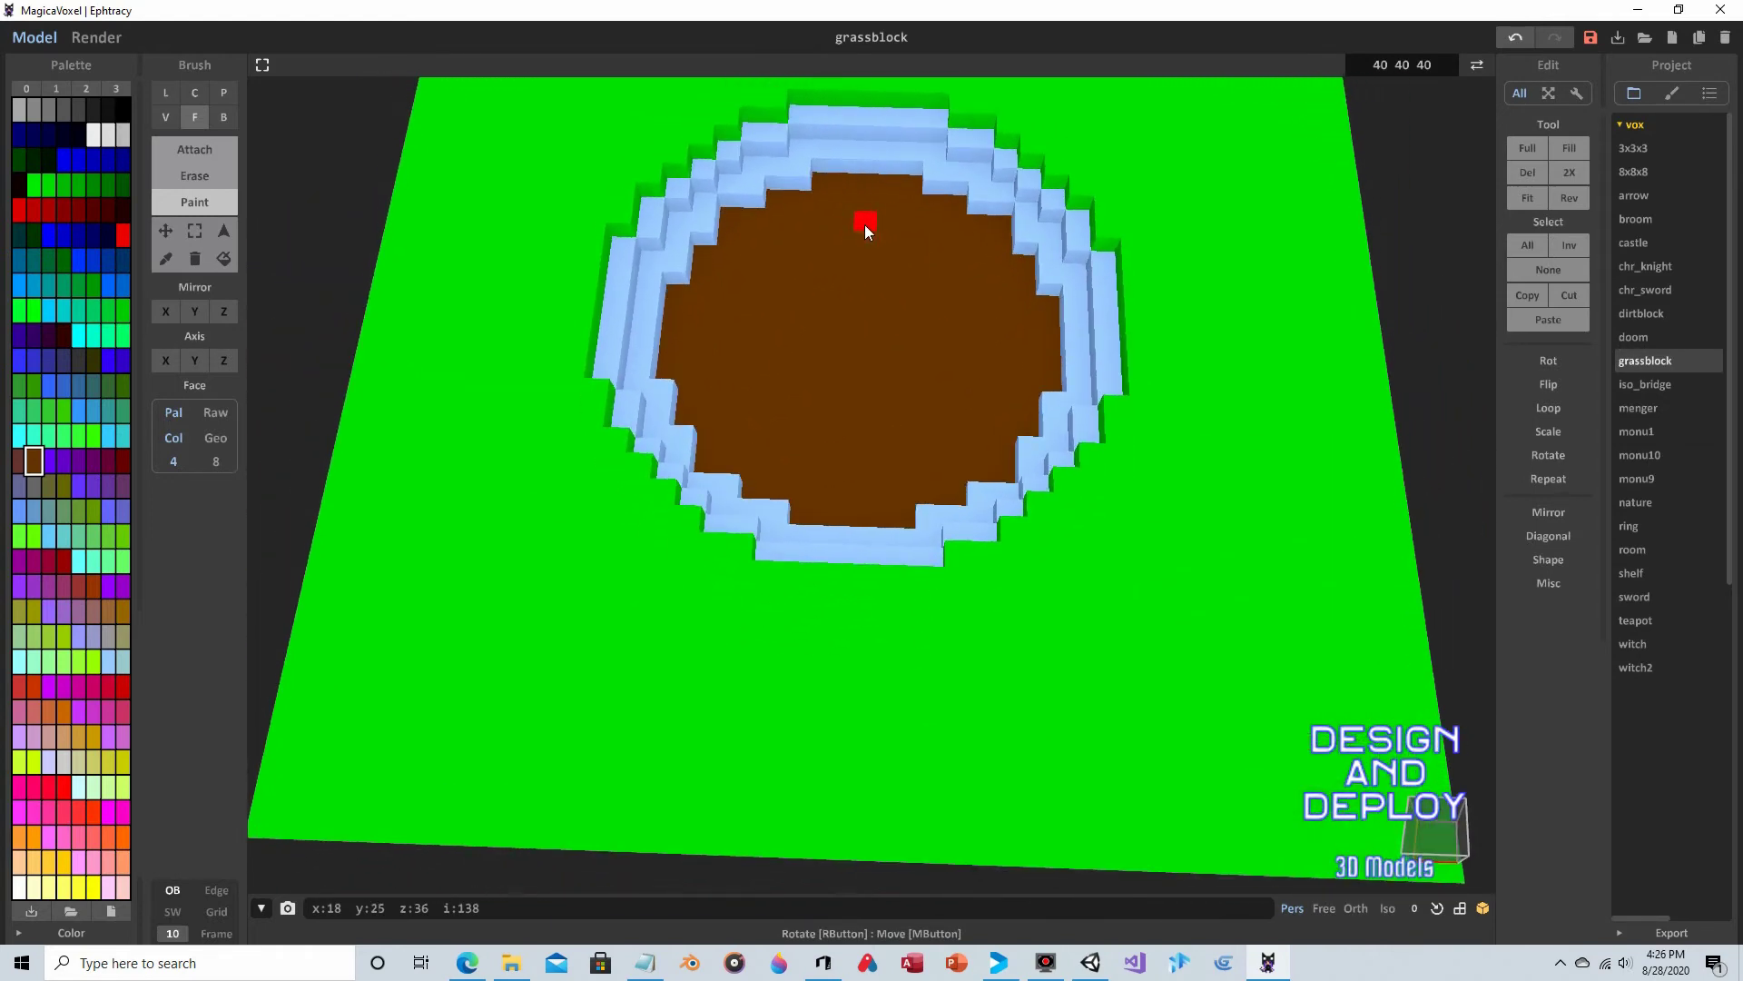
# - Sample the green from the block's top and paint most of the recess's blue upper ledge with the Voxel brush
pyautogui.click(165, 258)
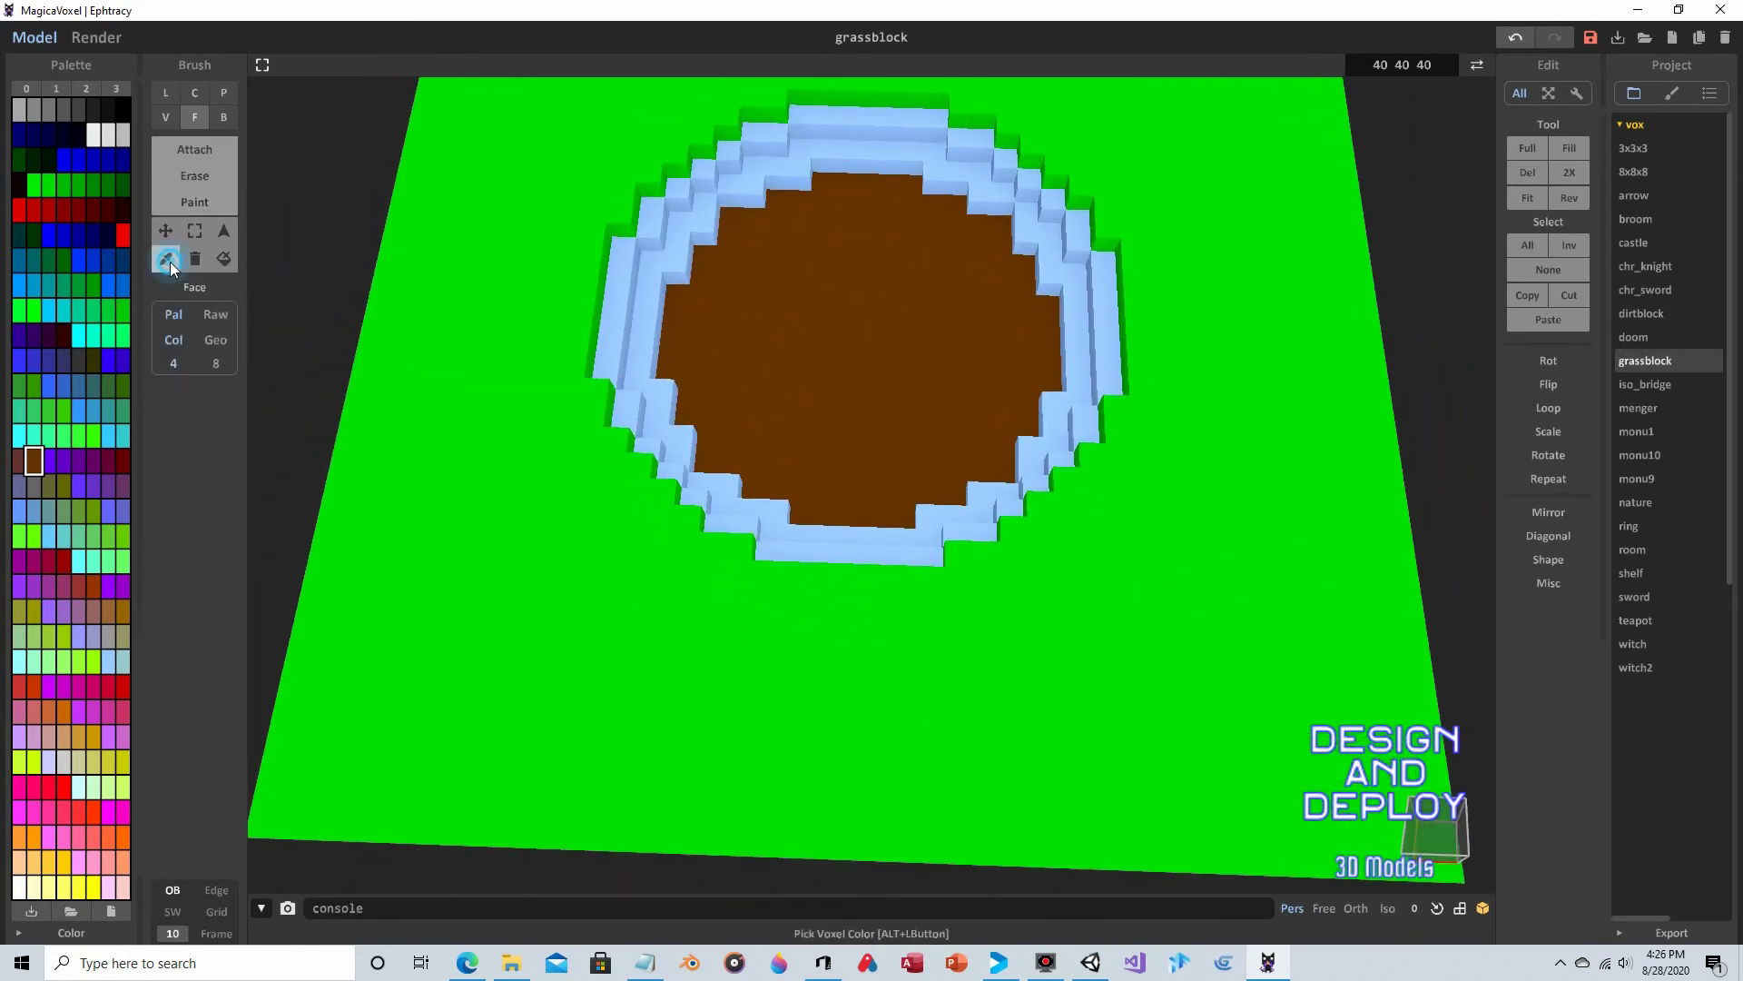
pyautogui.click(442, 250)
pyautogui.moveTo(358, 179); pyautogui.dragTo(376, 213, button='right')
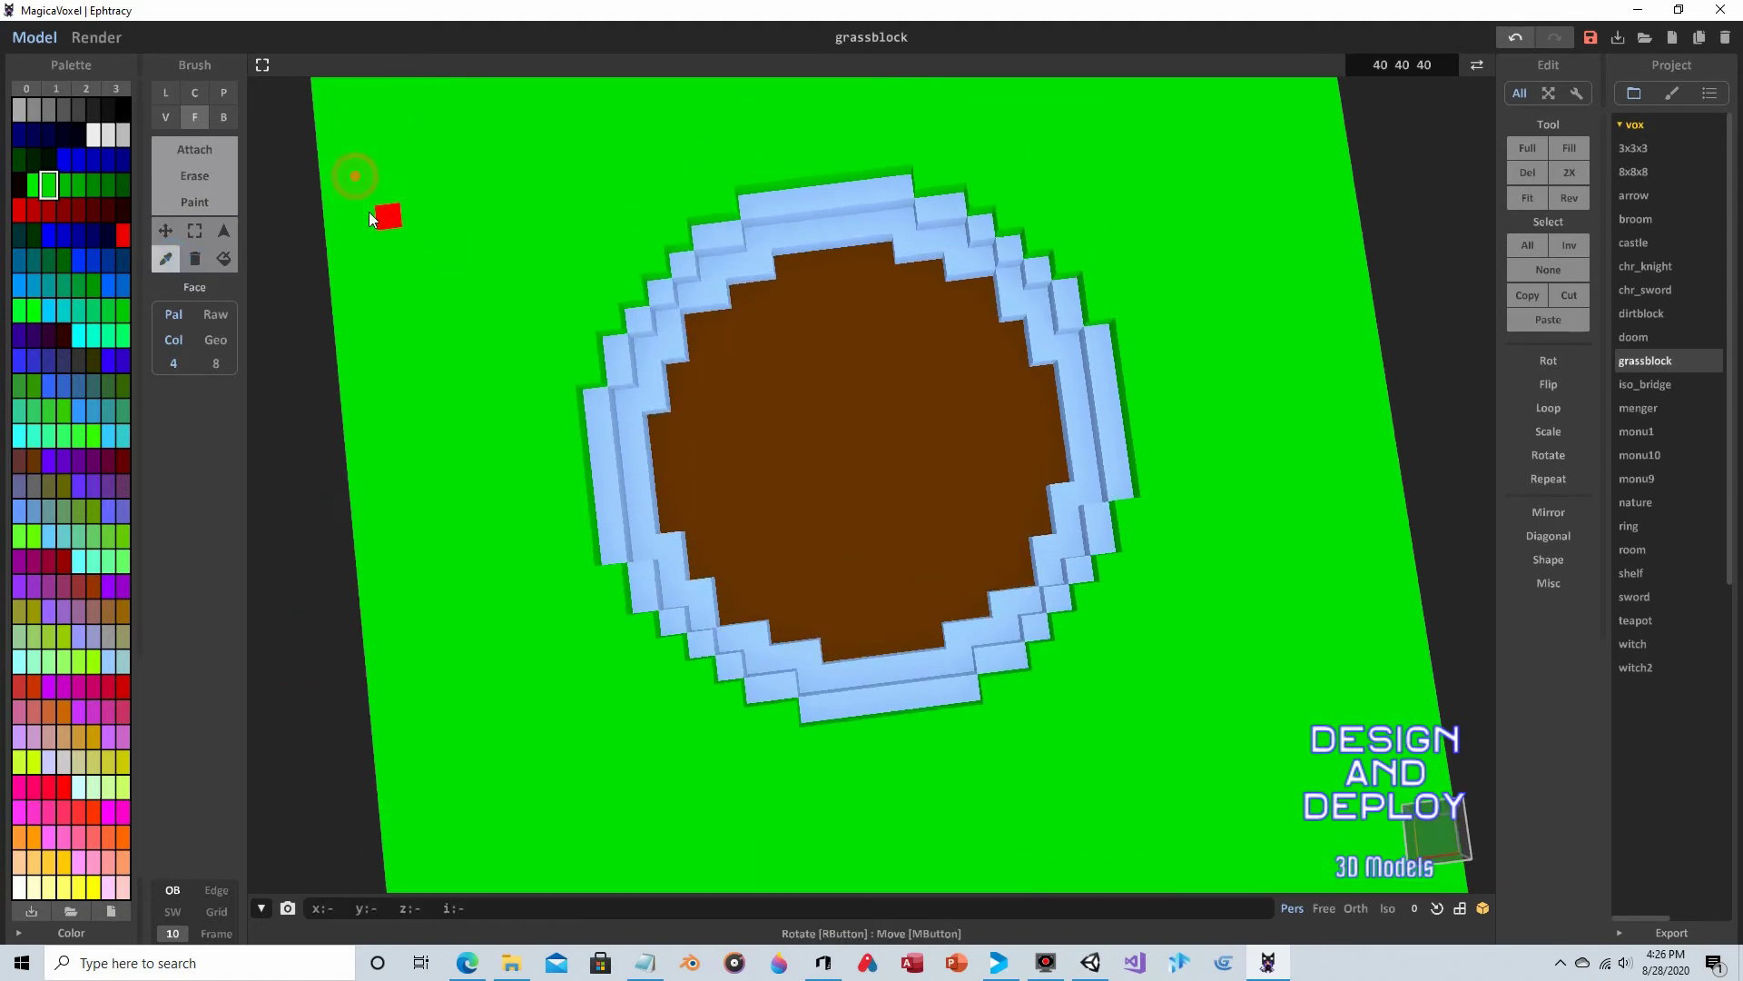
pyautogui.click(194, 204)
pyautogui.moveTo(443, 259); pyautogui.dragTo(444, 218, button='right')
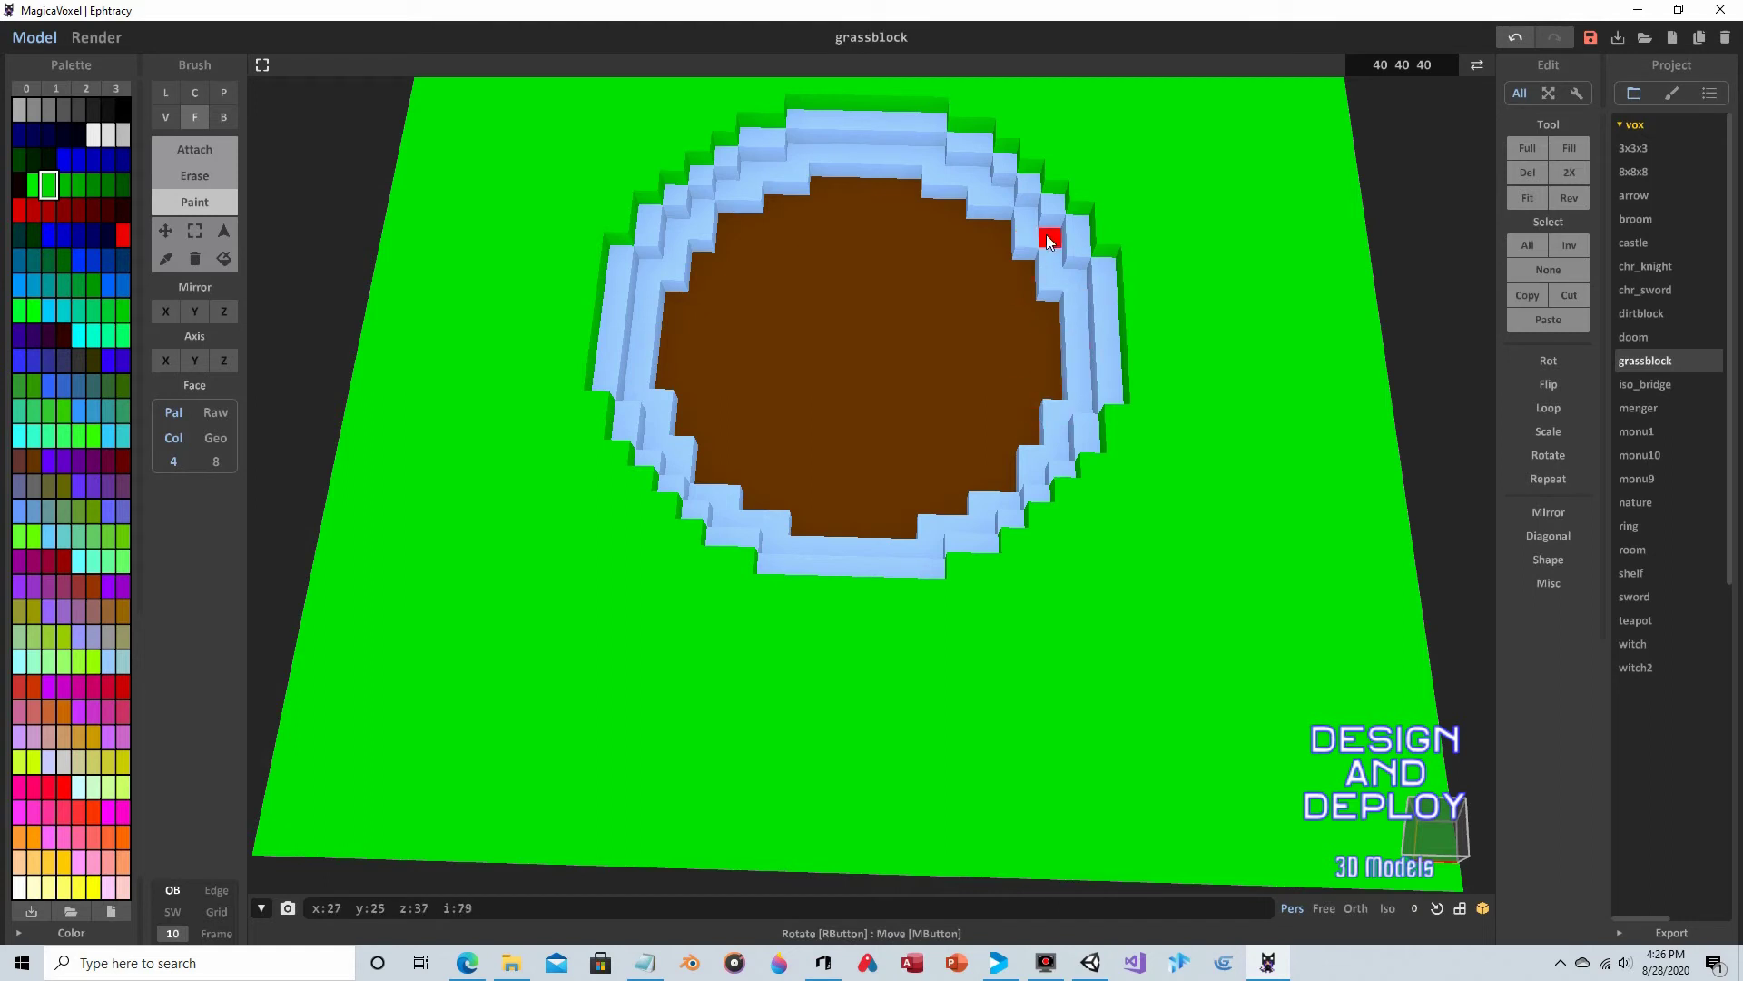
pyautogui.click(187, 200)
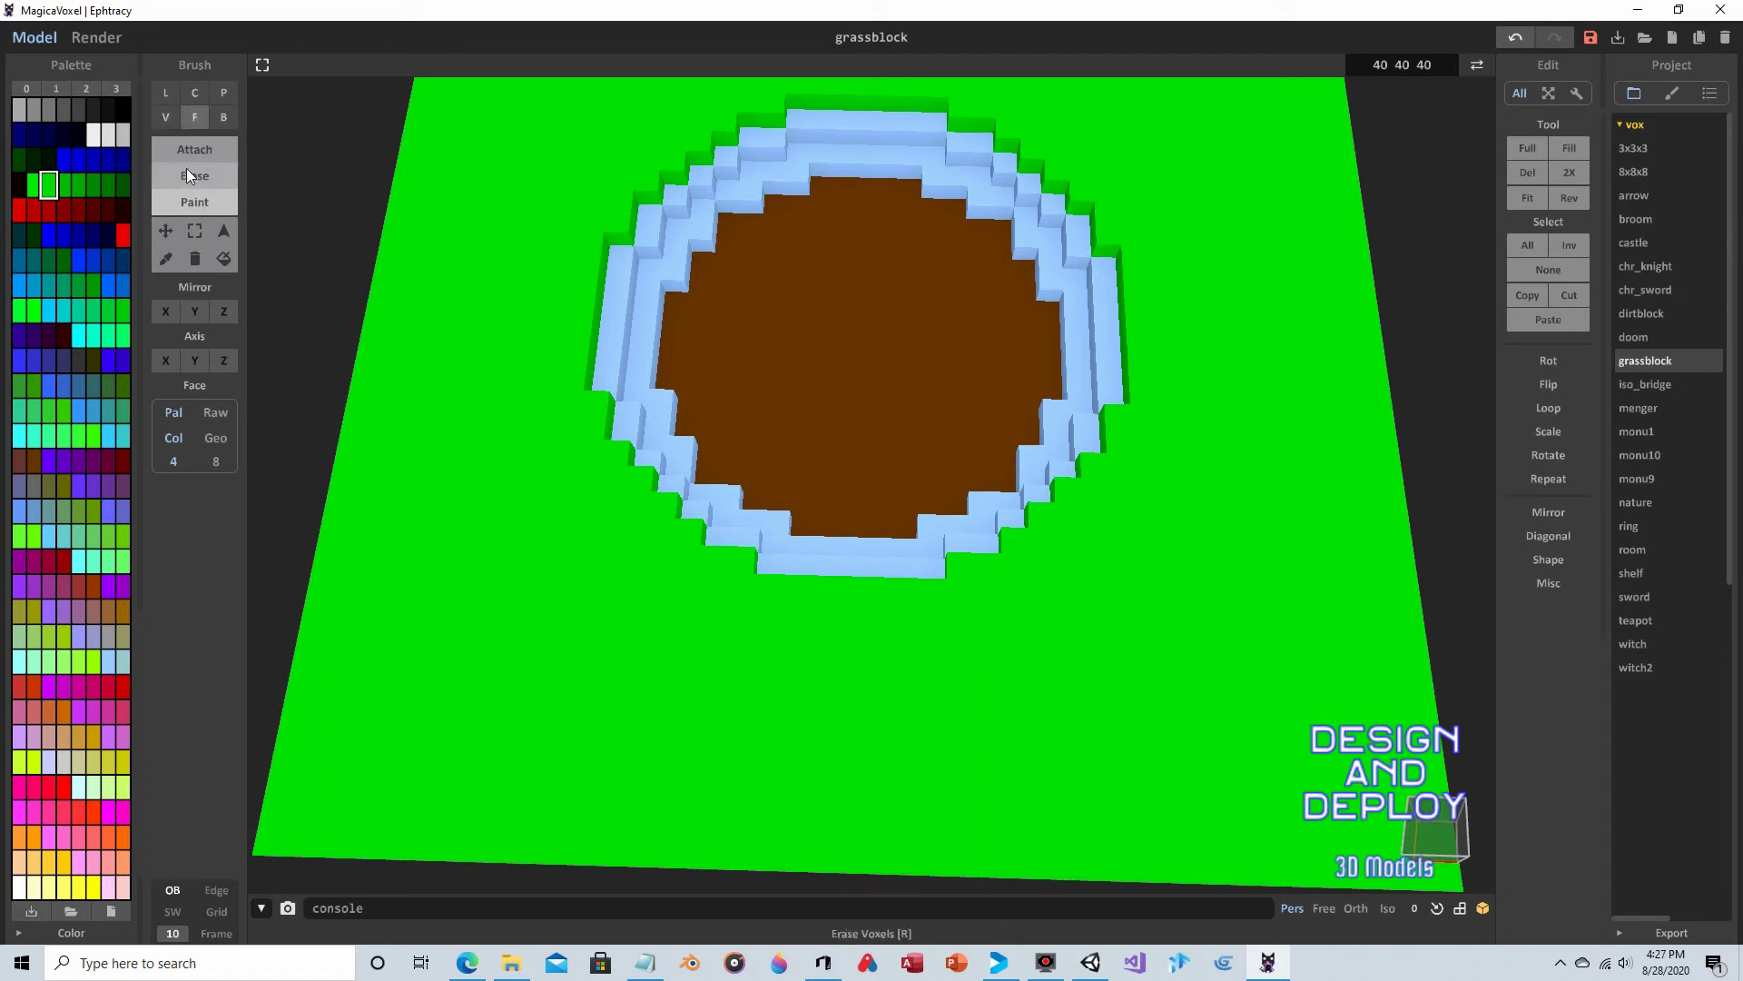
pyautogui.click(165, 117)
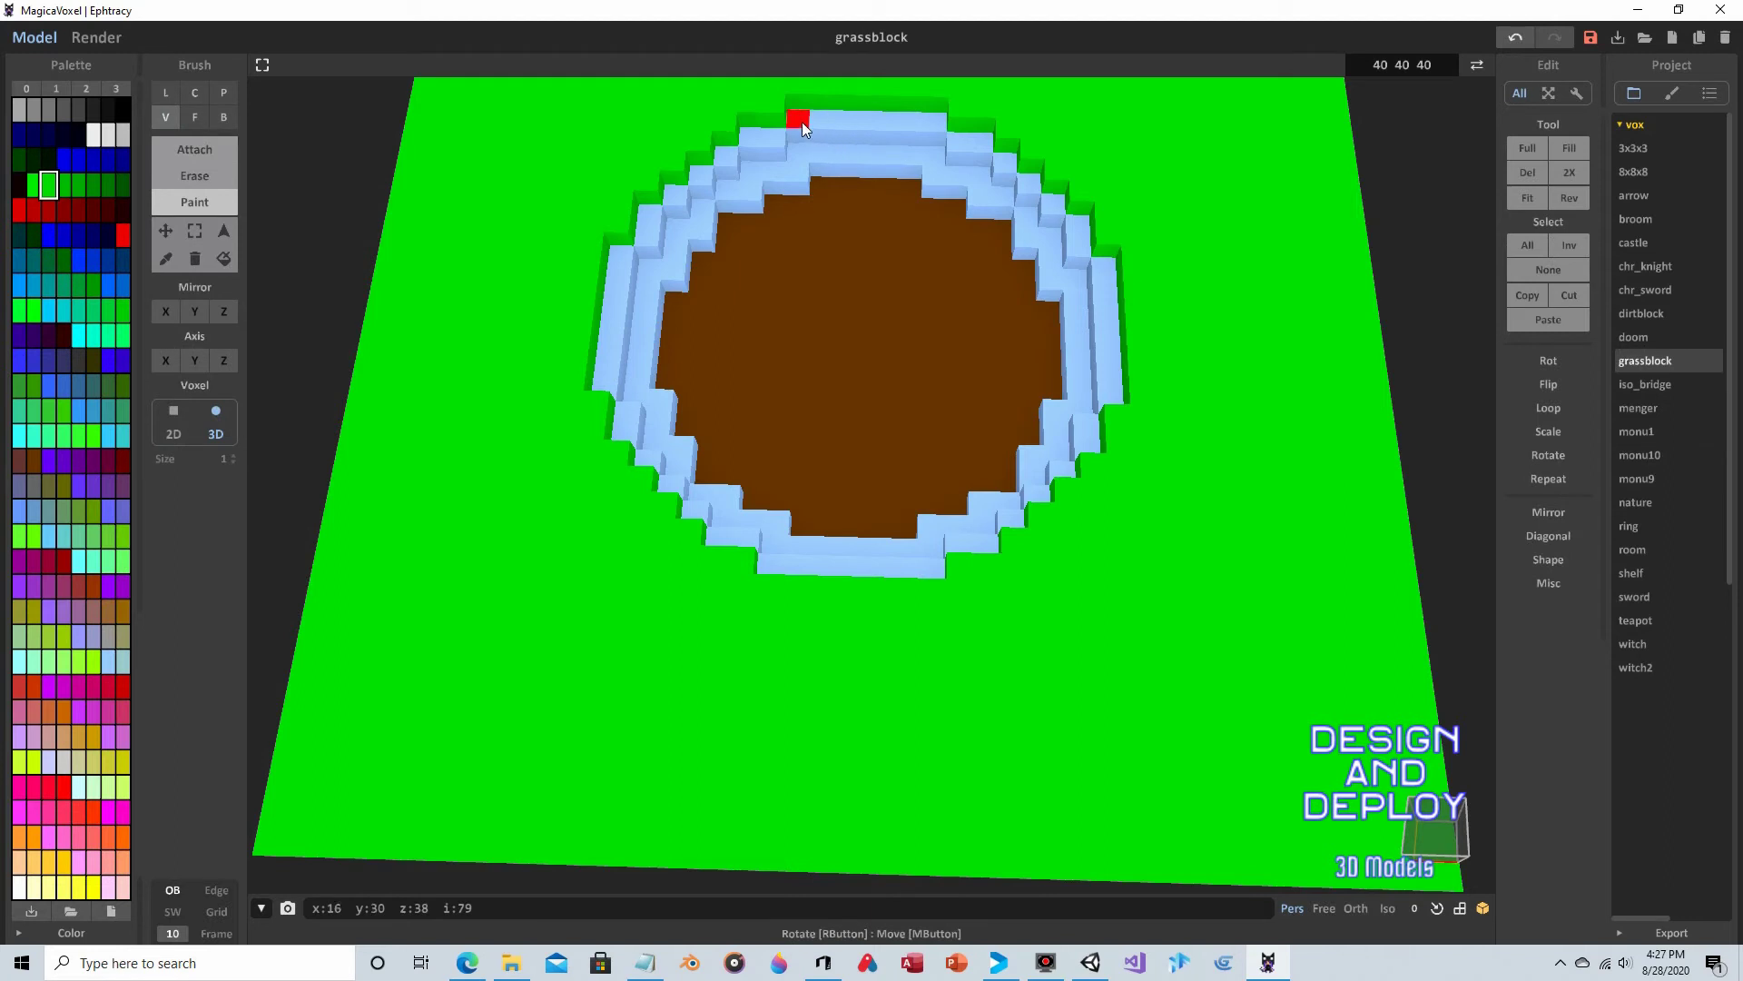
pyautogui.moveTo(801, 122)
pyautogui.mouseDown()
pyautogui.moveTo(1004, 143)
pyautogui.moveTo(961, 139)
pyautogui.mouseUp()
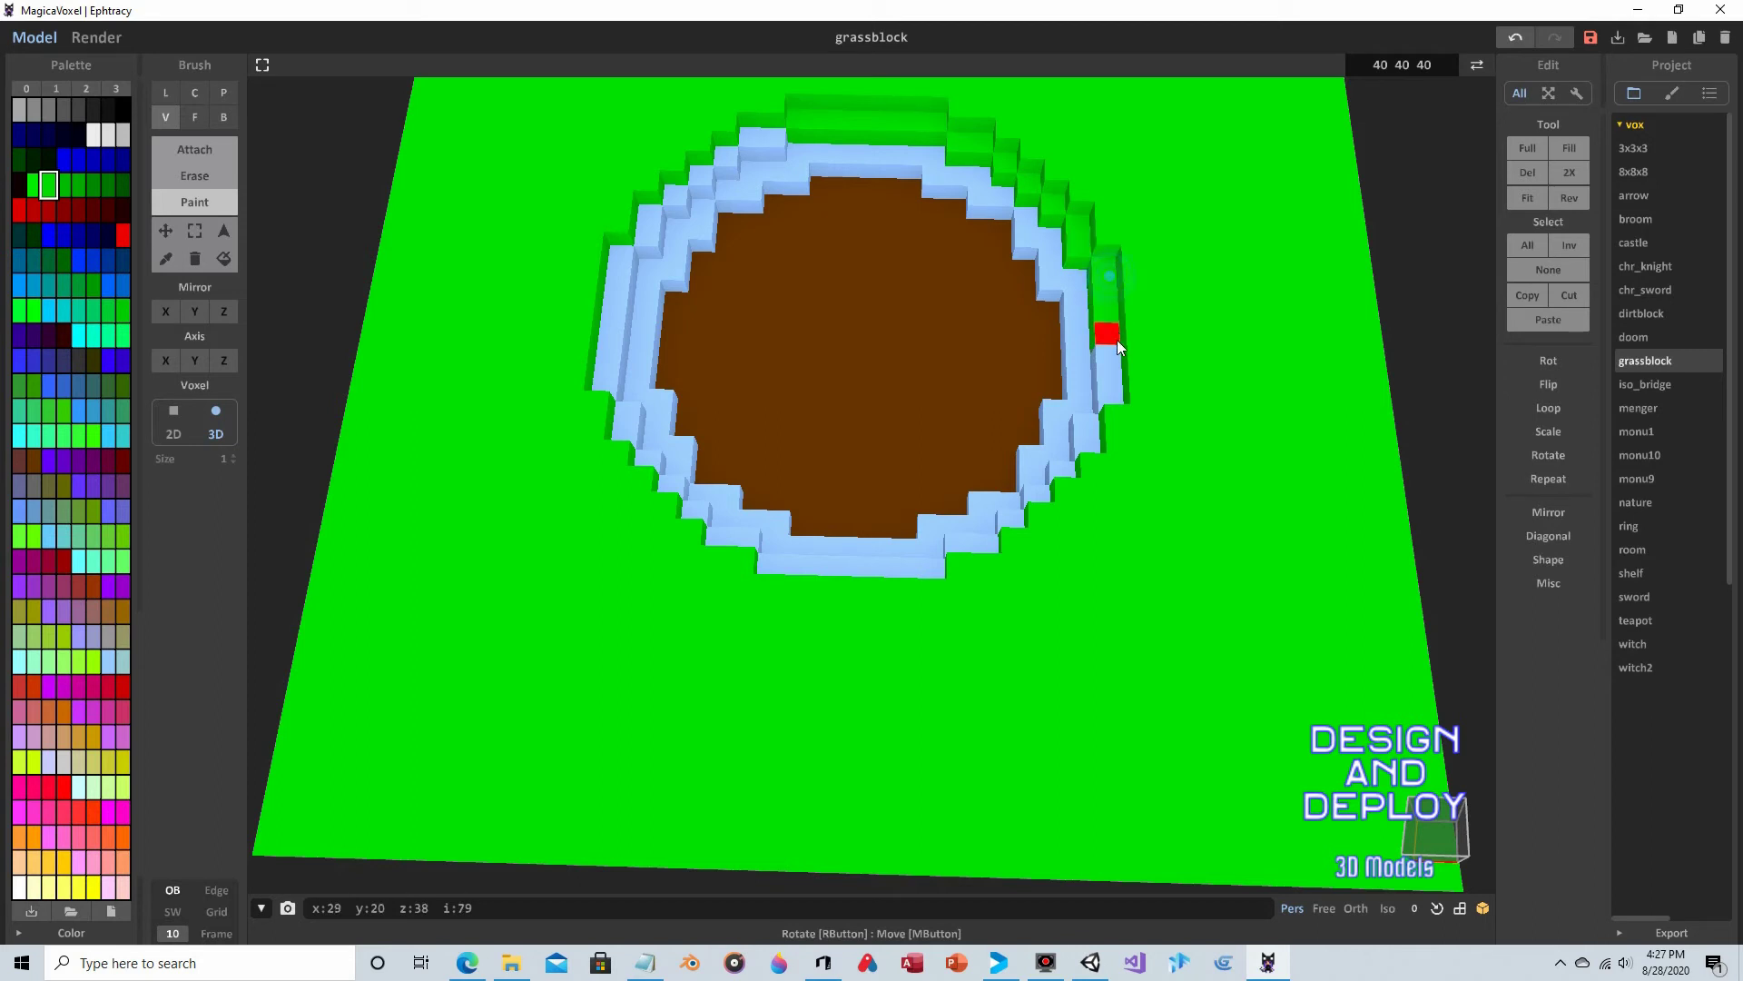
pyautogui.moveTo(1119, 394); pyautogui.dragTo(1296, 378, button='right')
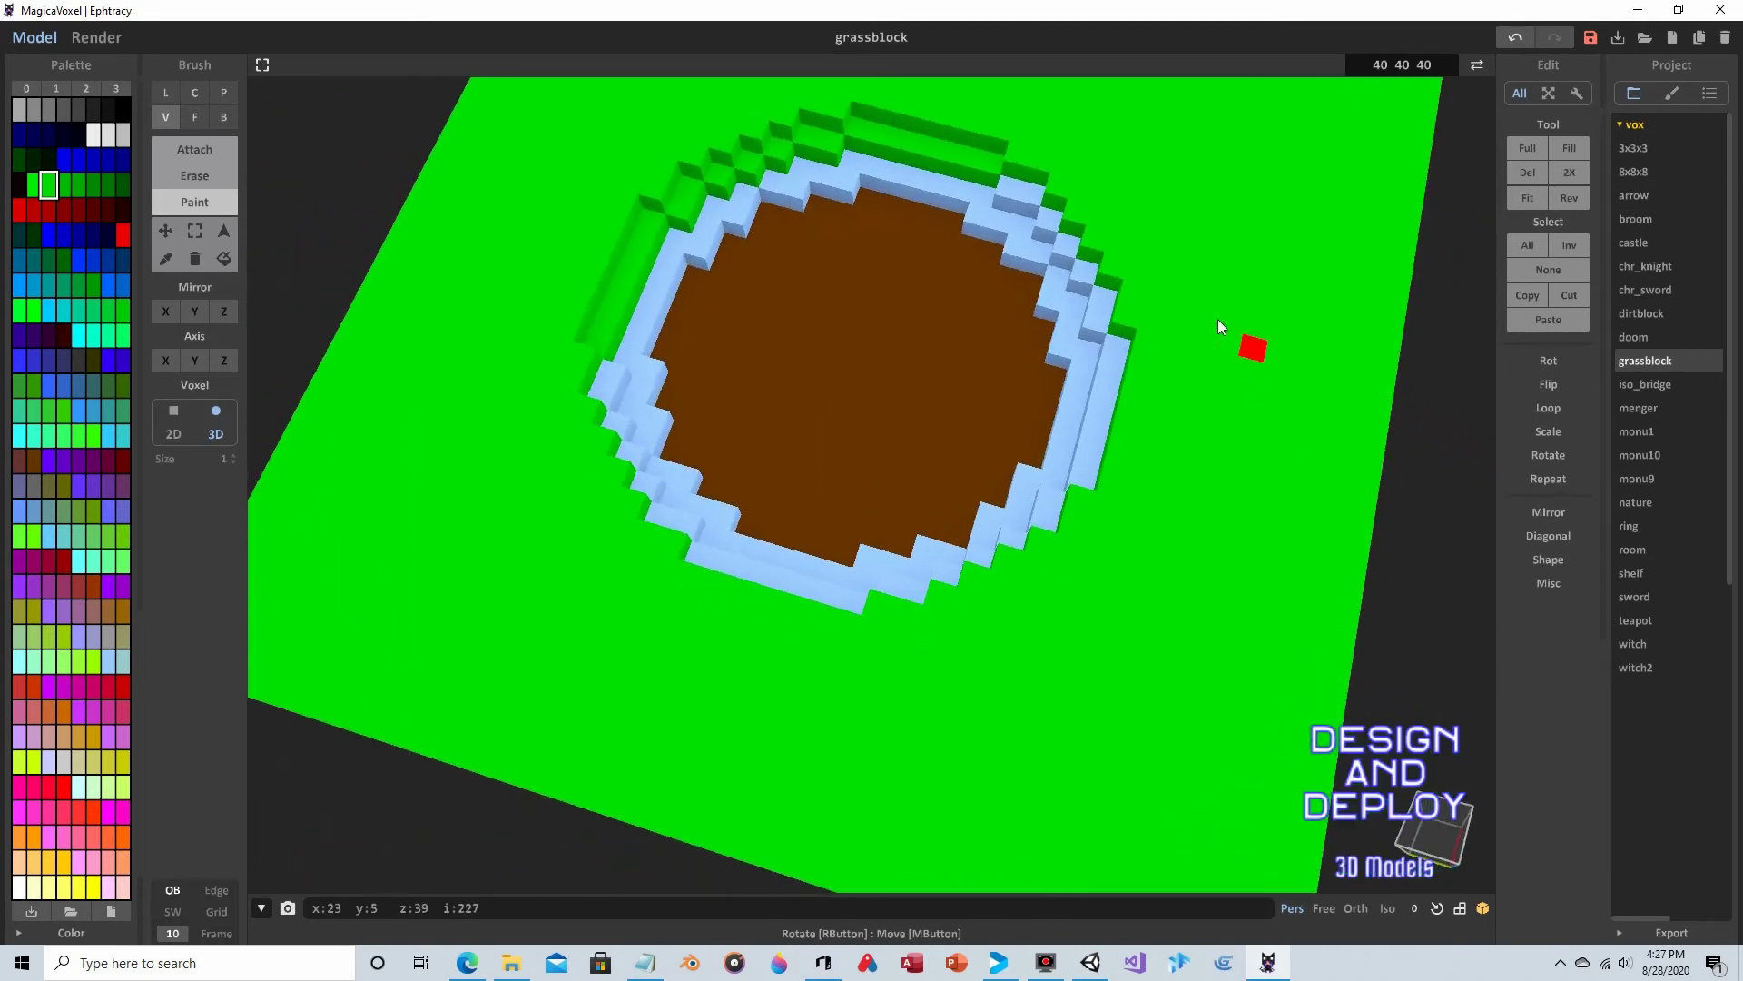
pyautogui.moveTo(1012, 192)
pyautogui.mouseDown()
pyautogui.moveTo(1056, 202)
pyautogui.moveTo(1121, 339)
pyautogui.mouseUp()
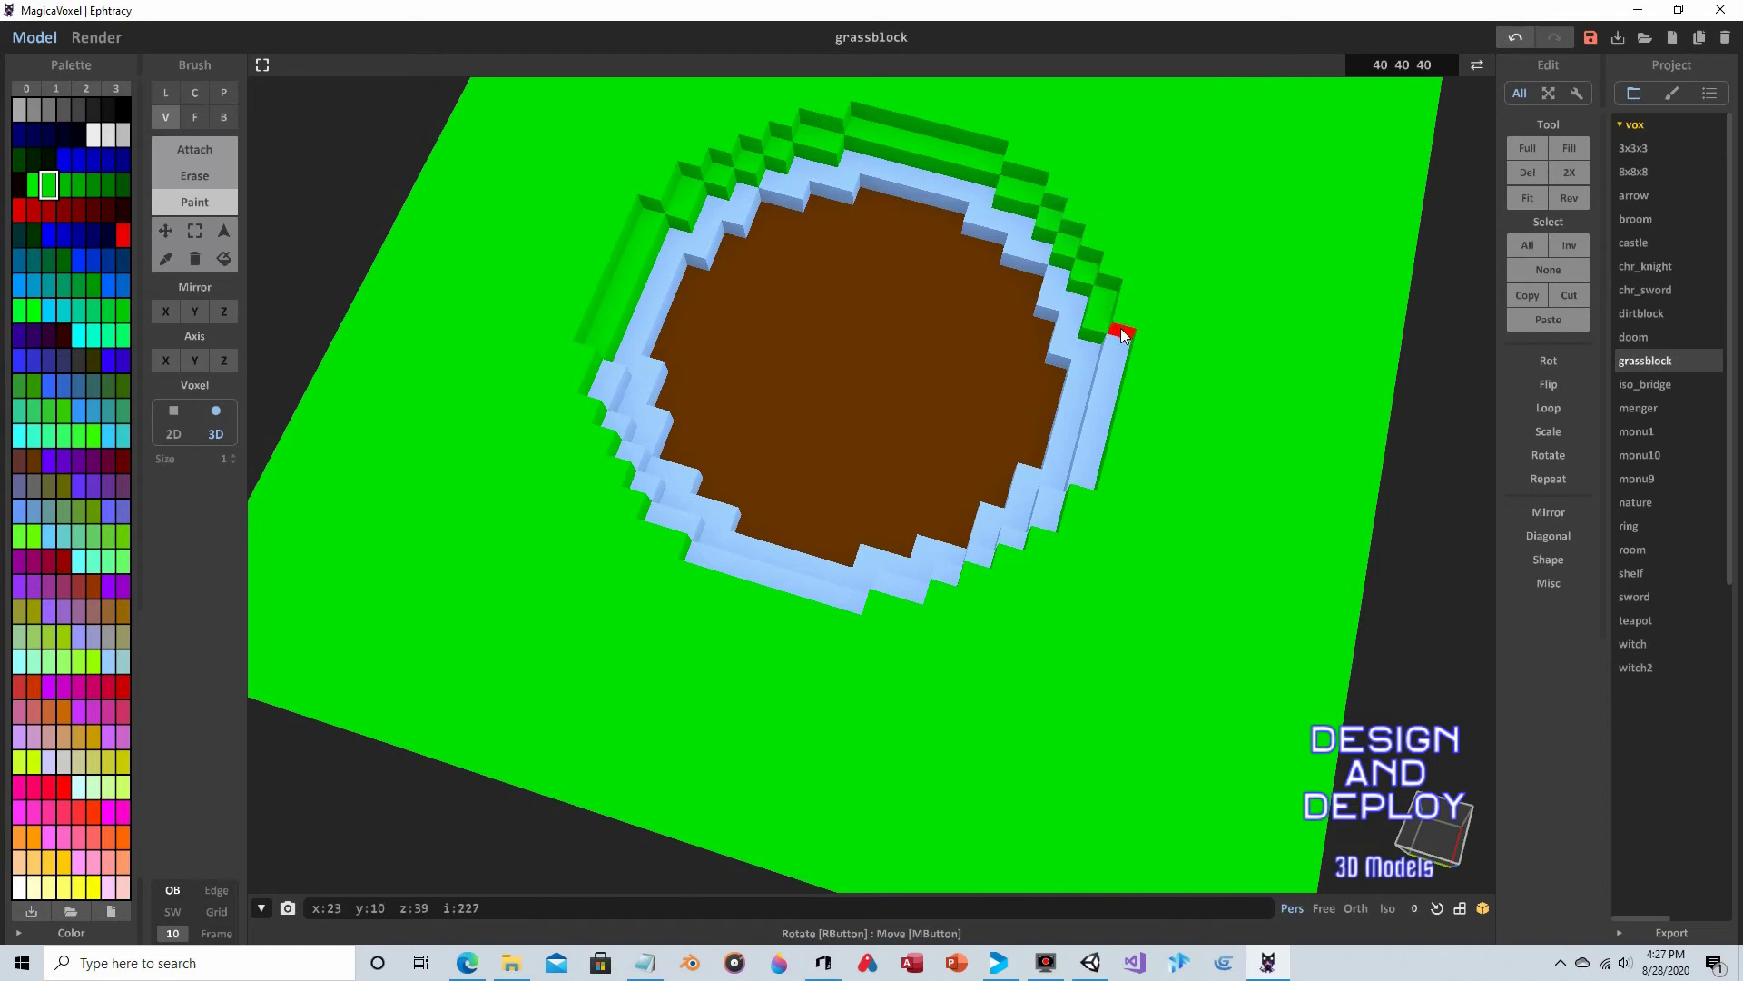
# - Paint the remaining blue voxels of the recess's upper ledge green, completing the ring
pyautogui.moveTo(1121, 339); pyautogui.dragTo(1229, 281, button='right')
pyautogui.moveTo(1019, 156)
pyautogui.mouseDown()
pyautogui.moveTo(1008, 136)
pyautogui.moveTo(1098, 215)
pyautogui.mouseUp()
pyautogui.moveTo(1098, 214); pyautogui.dragTo(1223, 227, button='right')
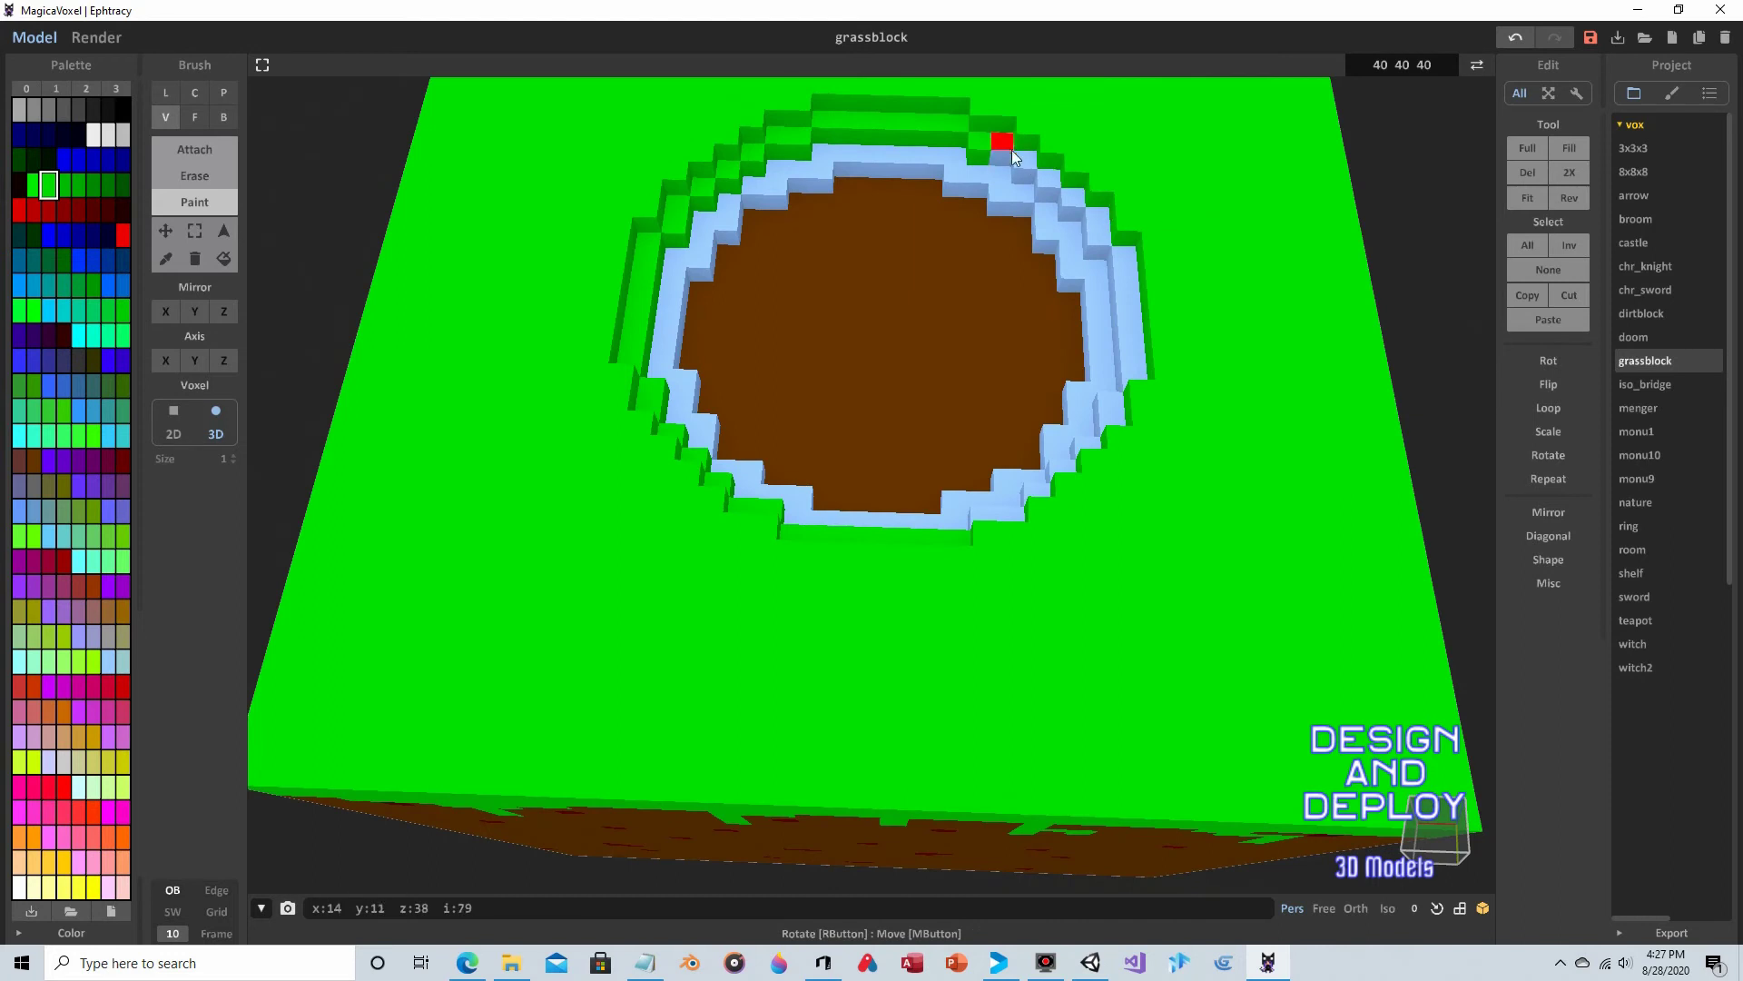
pyautogui.moveTo(1115, 238); pyautogui.dragTo(854, 136, button='right')
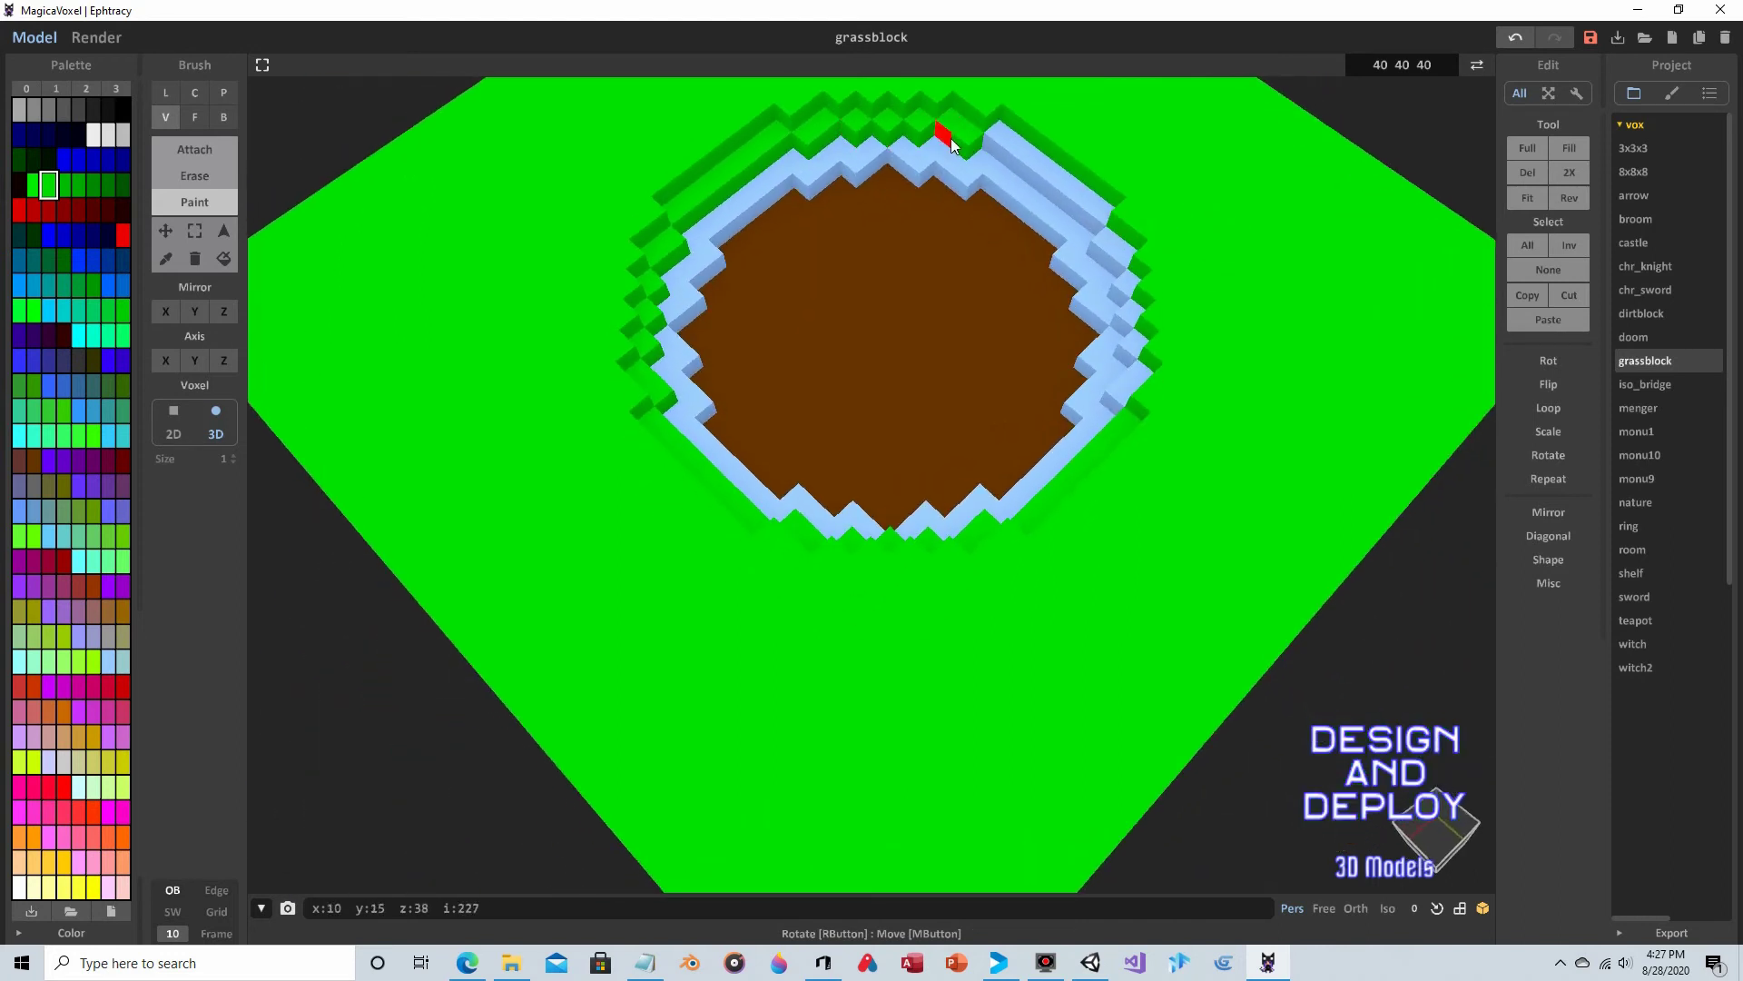
pyautogui.moveTo(1012, 138)
pyautogui.mouseDown()
pyautogui.moveTo(1108, 188)
pyautogui.moveTo(1115, 211)
pyautogui.moveTo(1049, 173)
pyautogui.mouseUp()
pyautogui.moveTo(1089, 194); pyautogui.dragTo(1026, 167, button='right')
pyautogui.moveTo(1026, 167)
pyautogui.mouseDown()
pyautogui.moveTo(967, 144)
pyautogui.moveTo(1008, 144)
pyautogui.moveTo(1097, 236)
pyautogui.mouseUp()
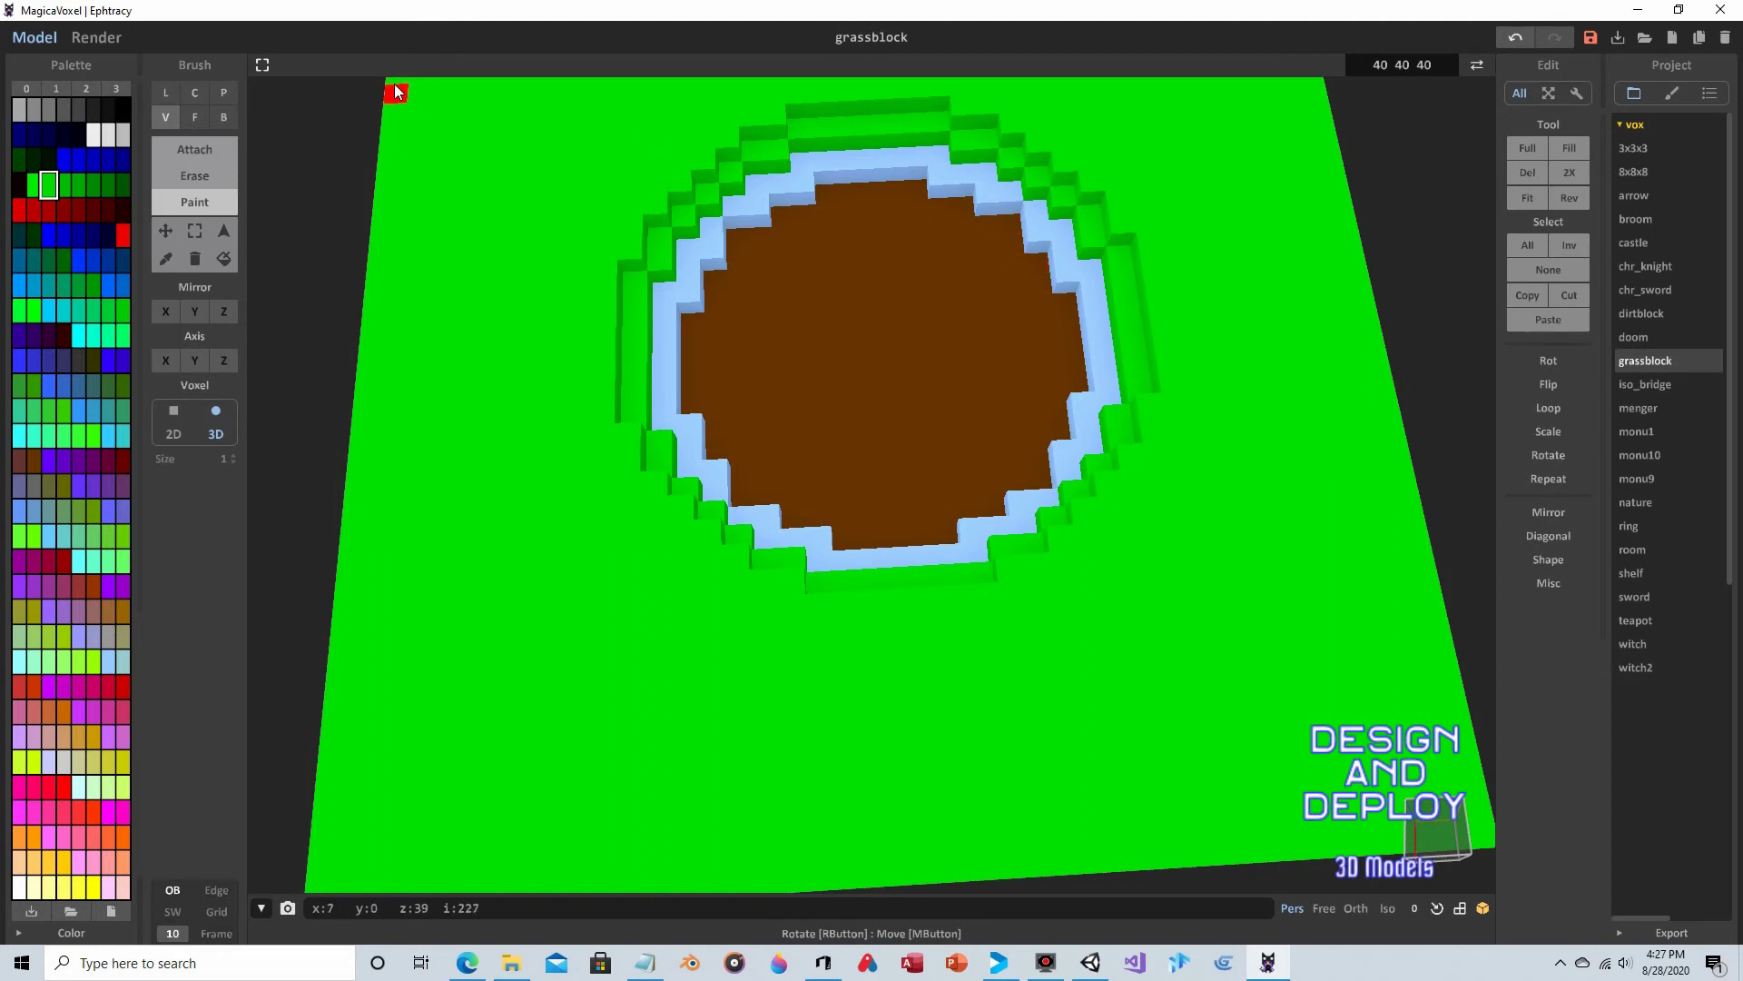
# - Paint the blue lower ledge around the recess green with the Face brush, undoing the green fill of the brown floor
pyautogui.click(192, 119)
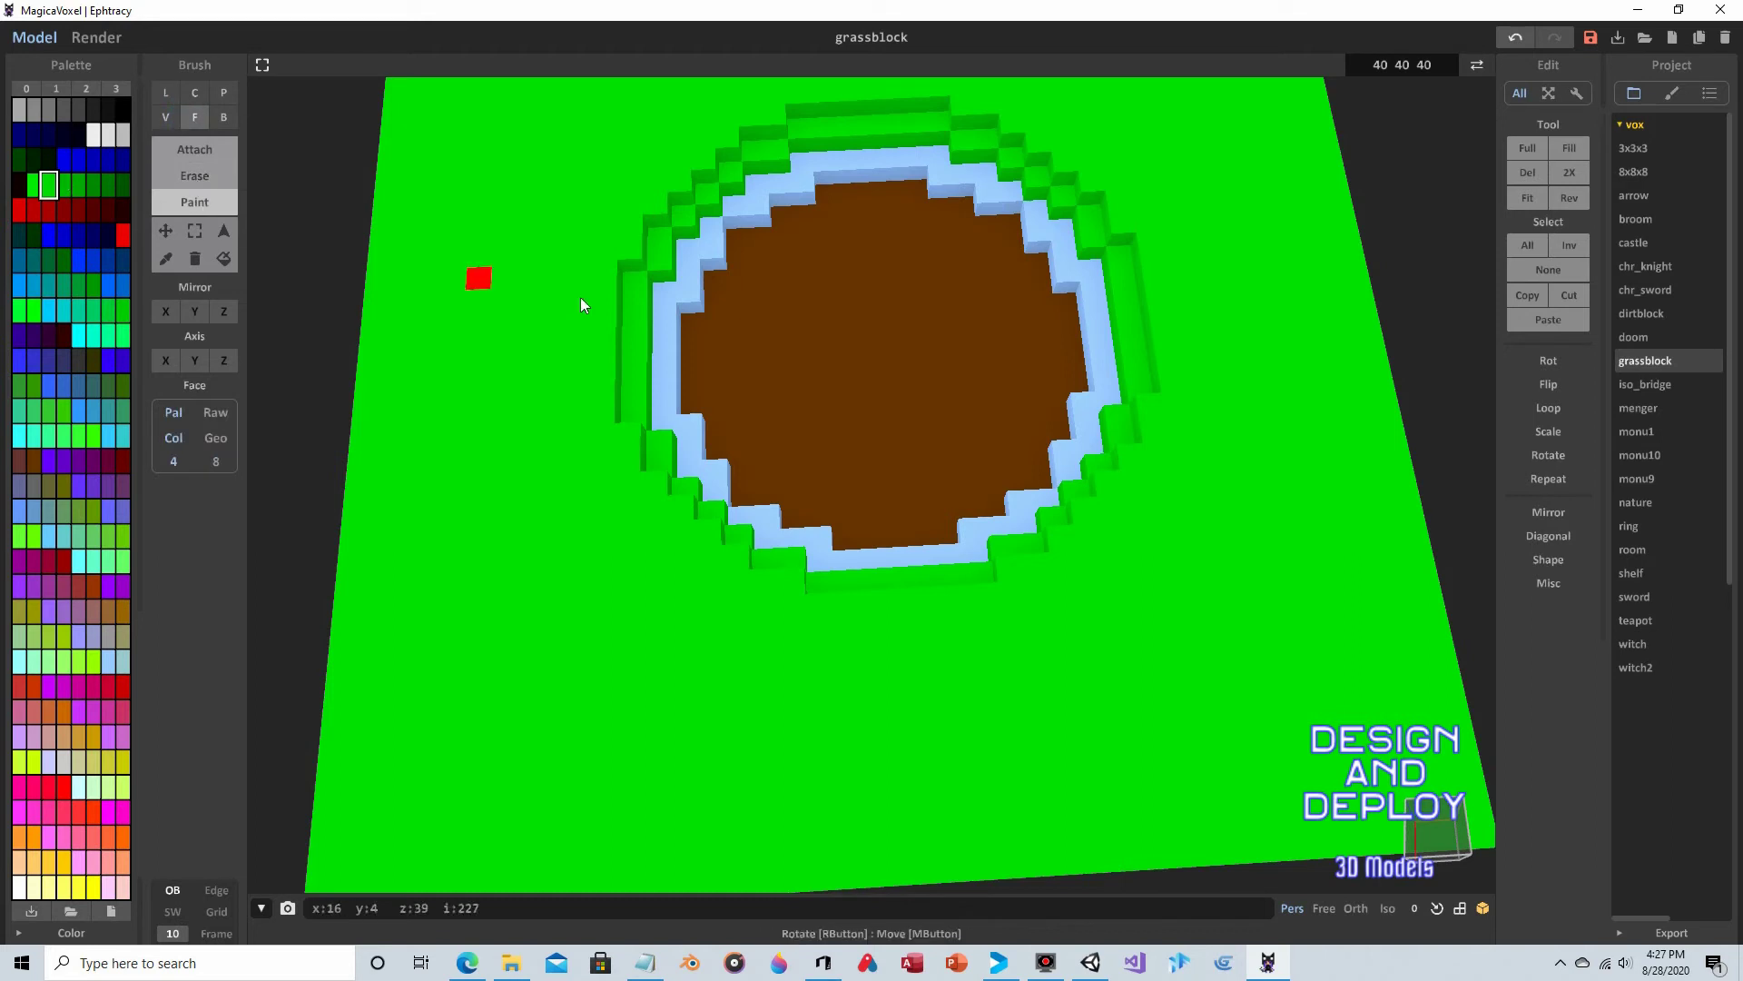
pyautogui.click(690, 295)
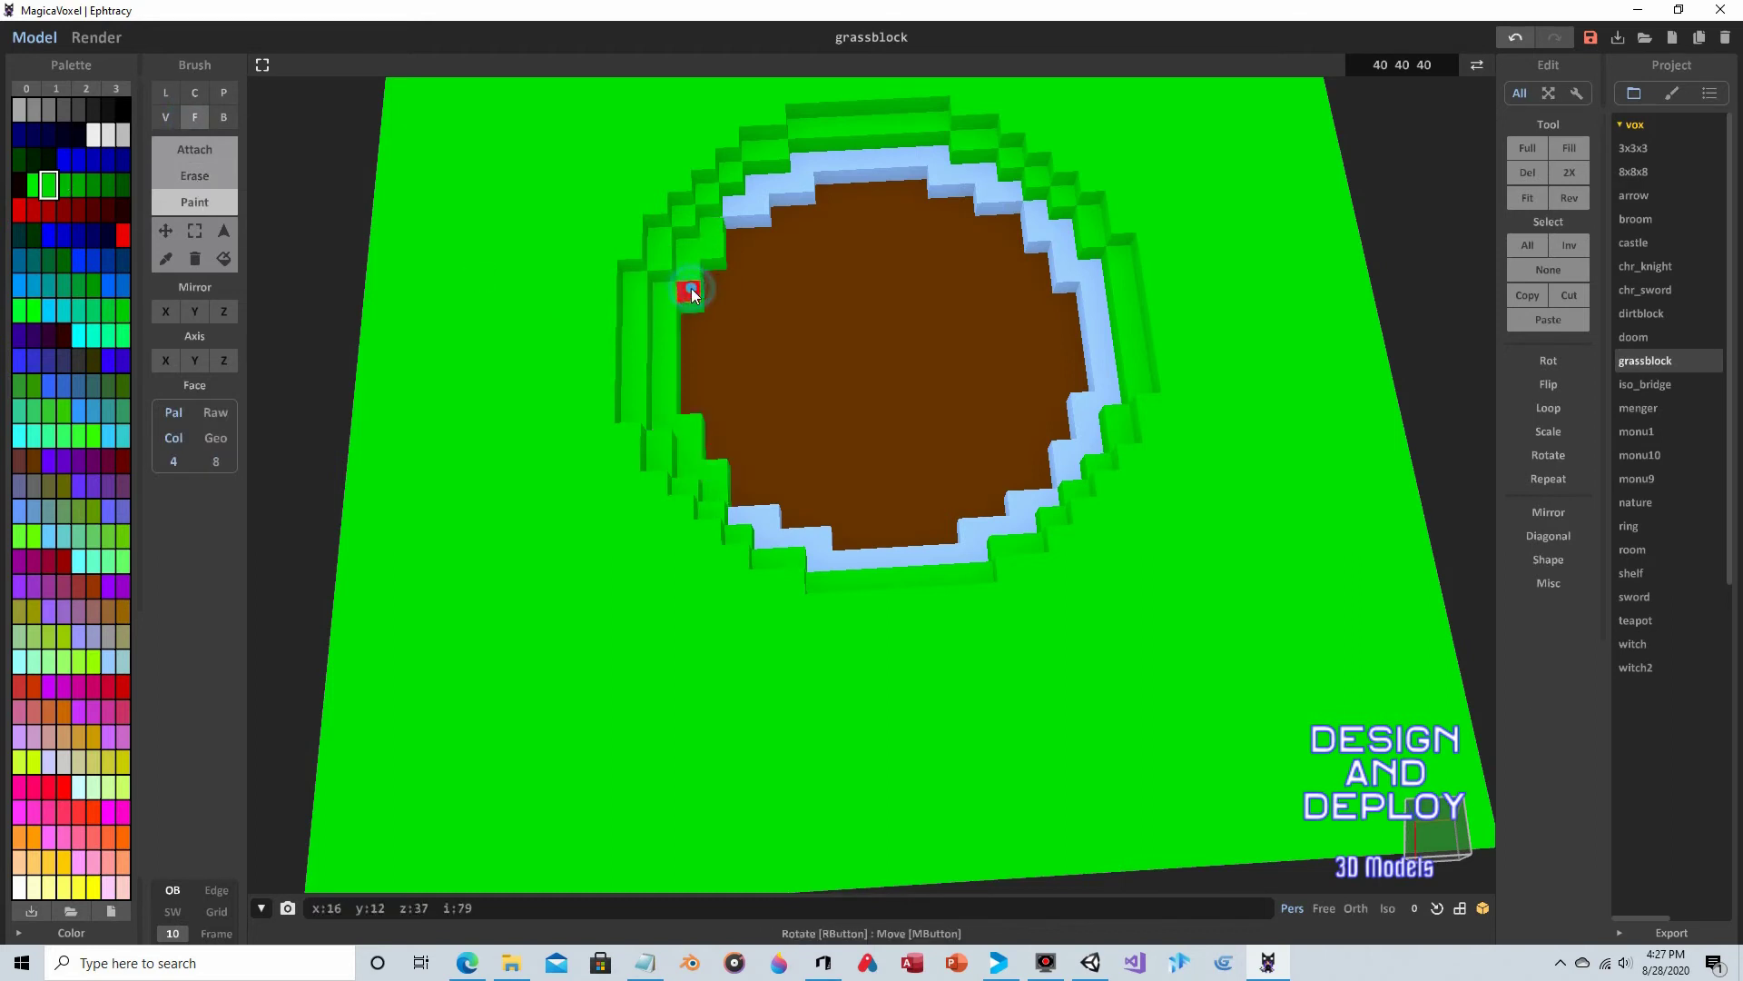
pyautogui.click(803, 169)
pyautogui.click(1037, 225)
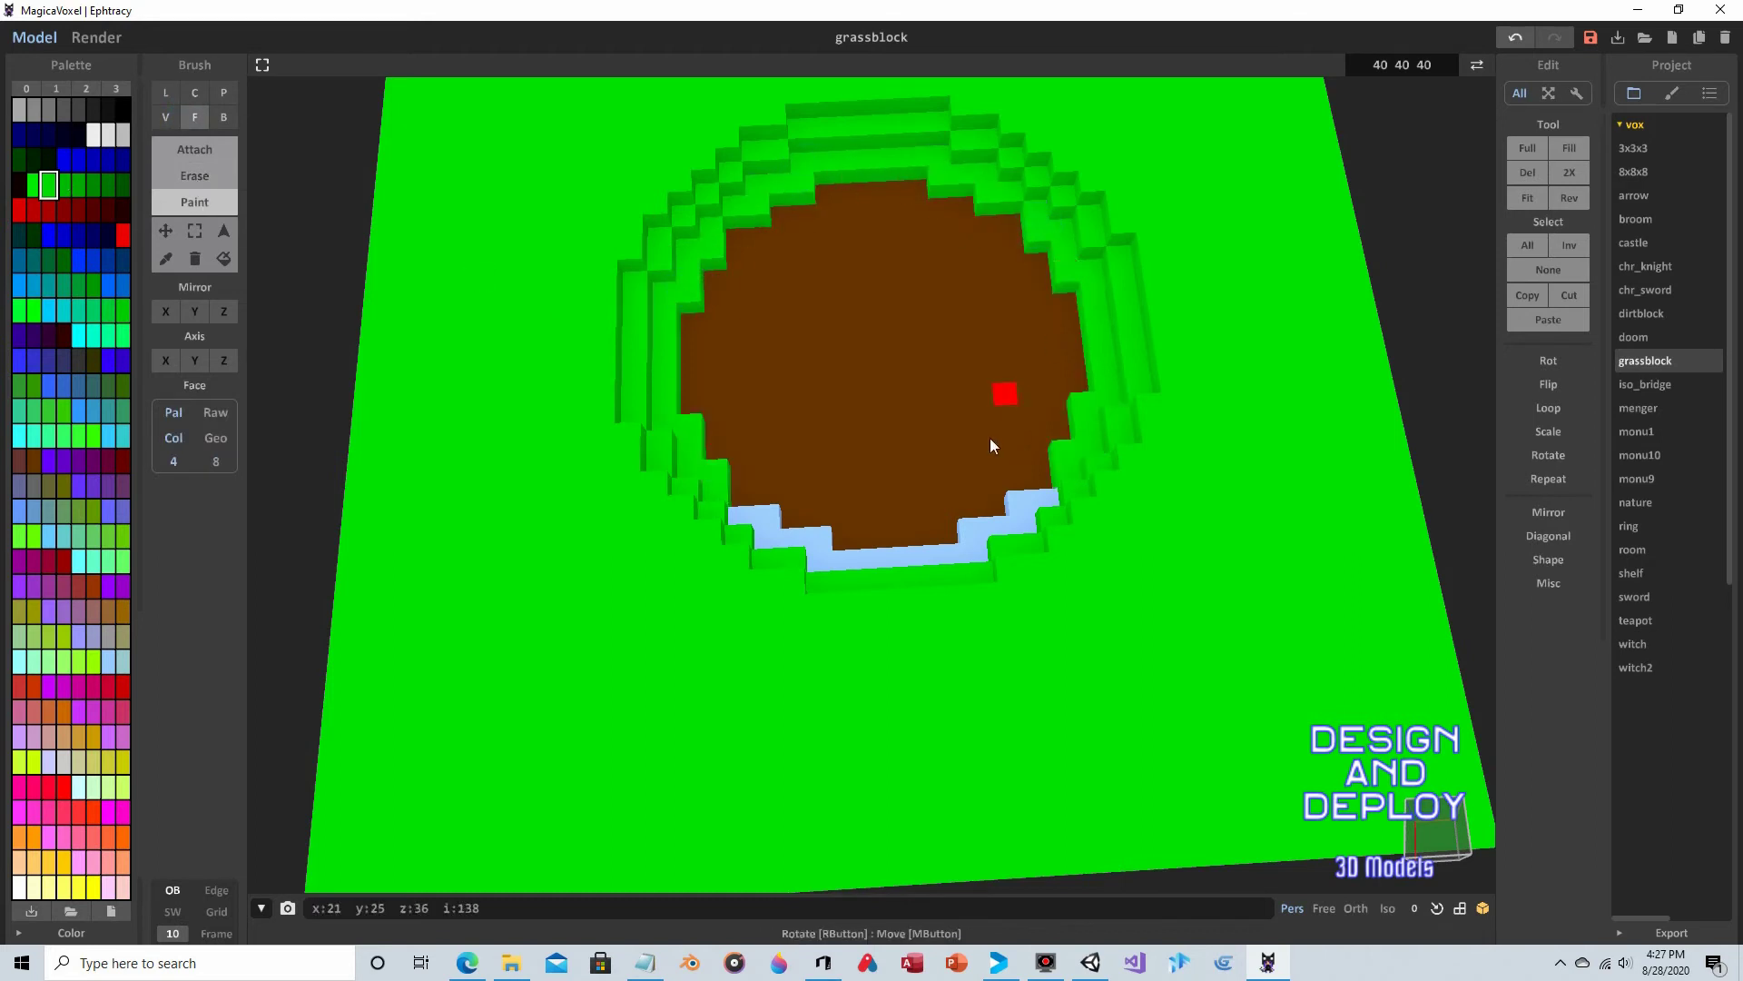
pyautogui.click(984, 514)
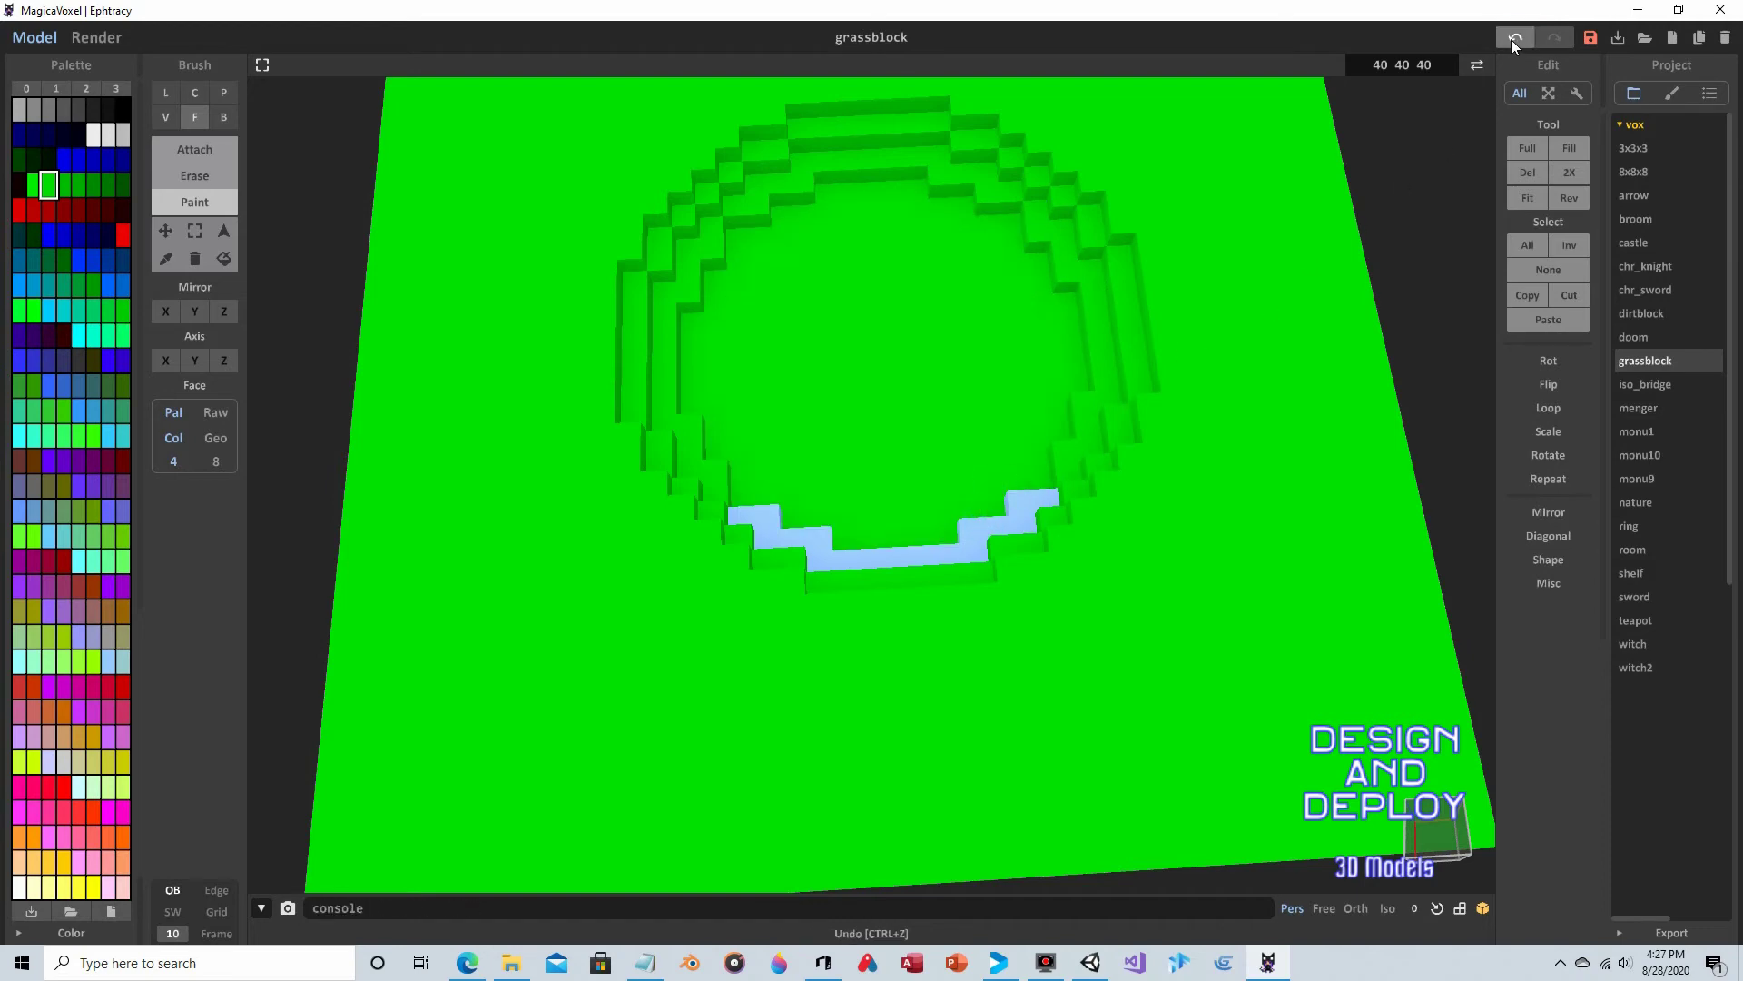
pyautogui.click(1515, 38)
pyautogui.click(990, 527)
pyautogui.moveTo(1023, 499); pyautogui.dragTo(862, 427, button='right')
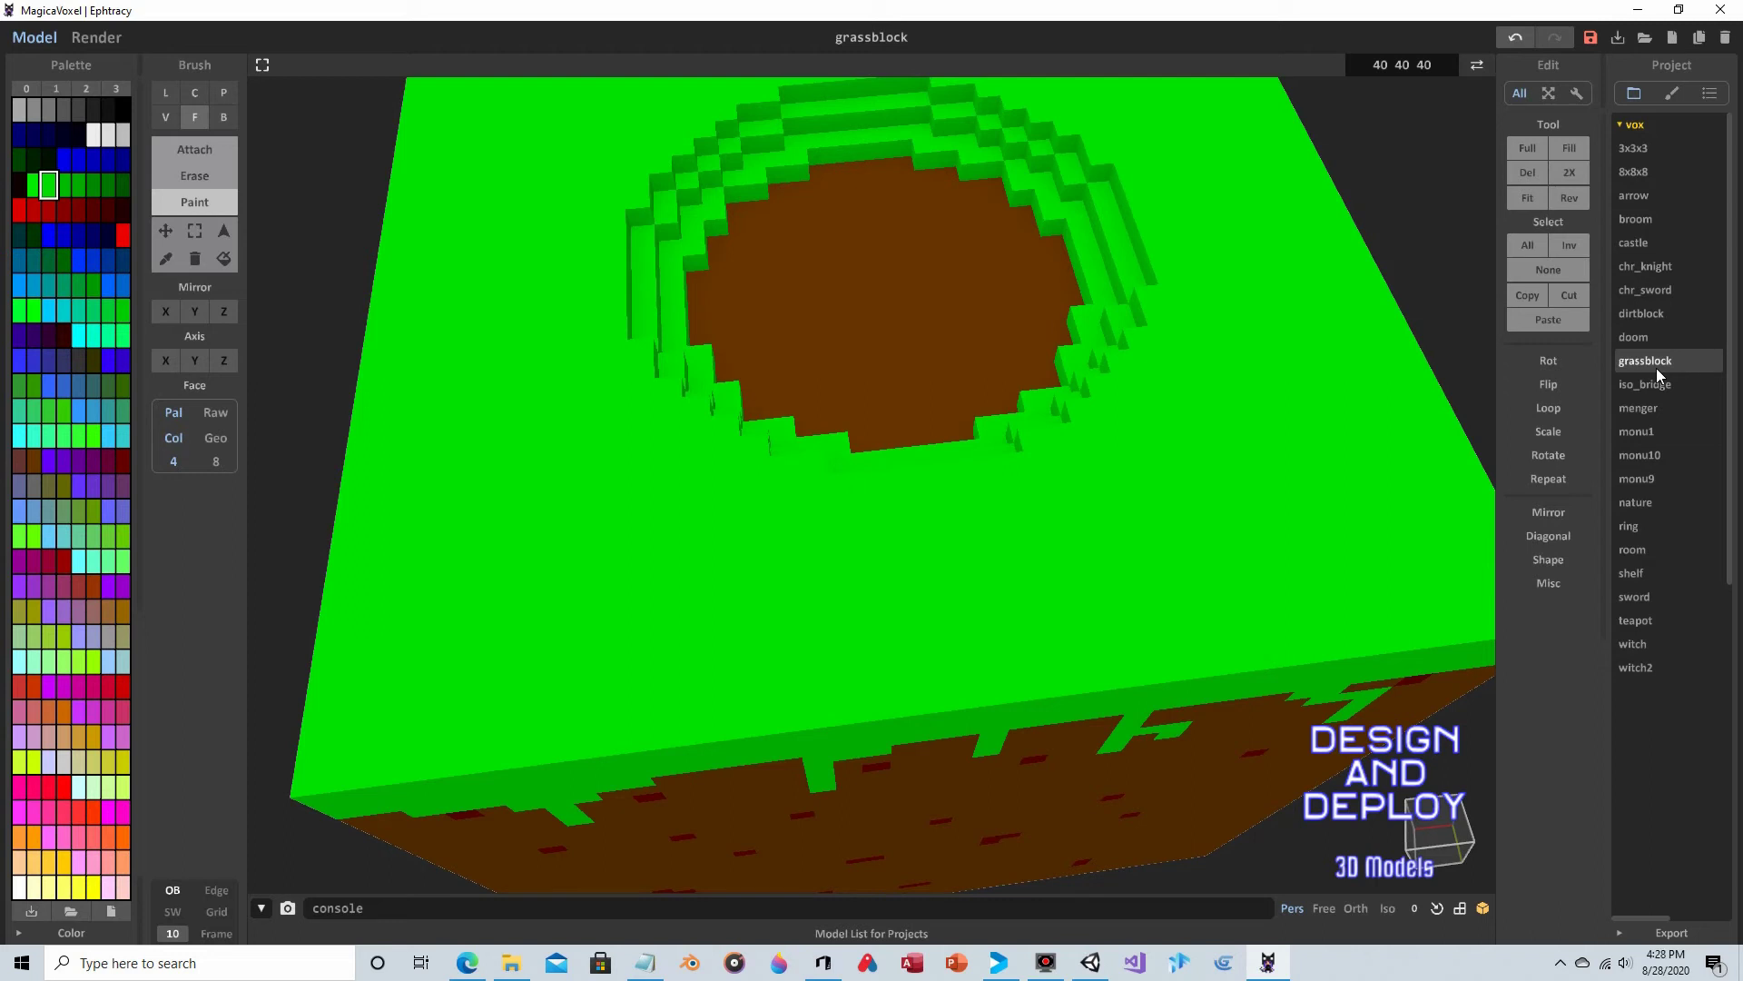
# - Duplicate the grassblock model in the project's model list
pyautogui.hotkey('ctrl', 'd')
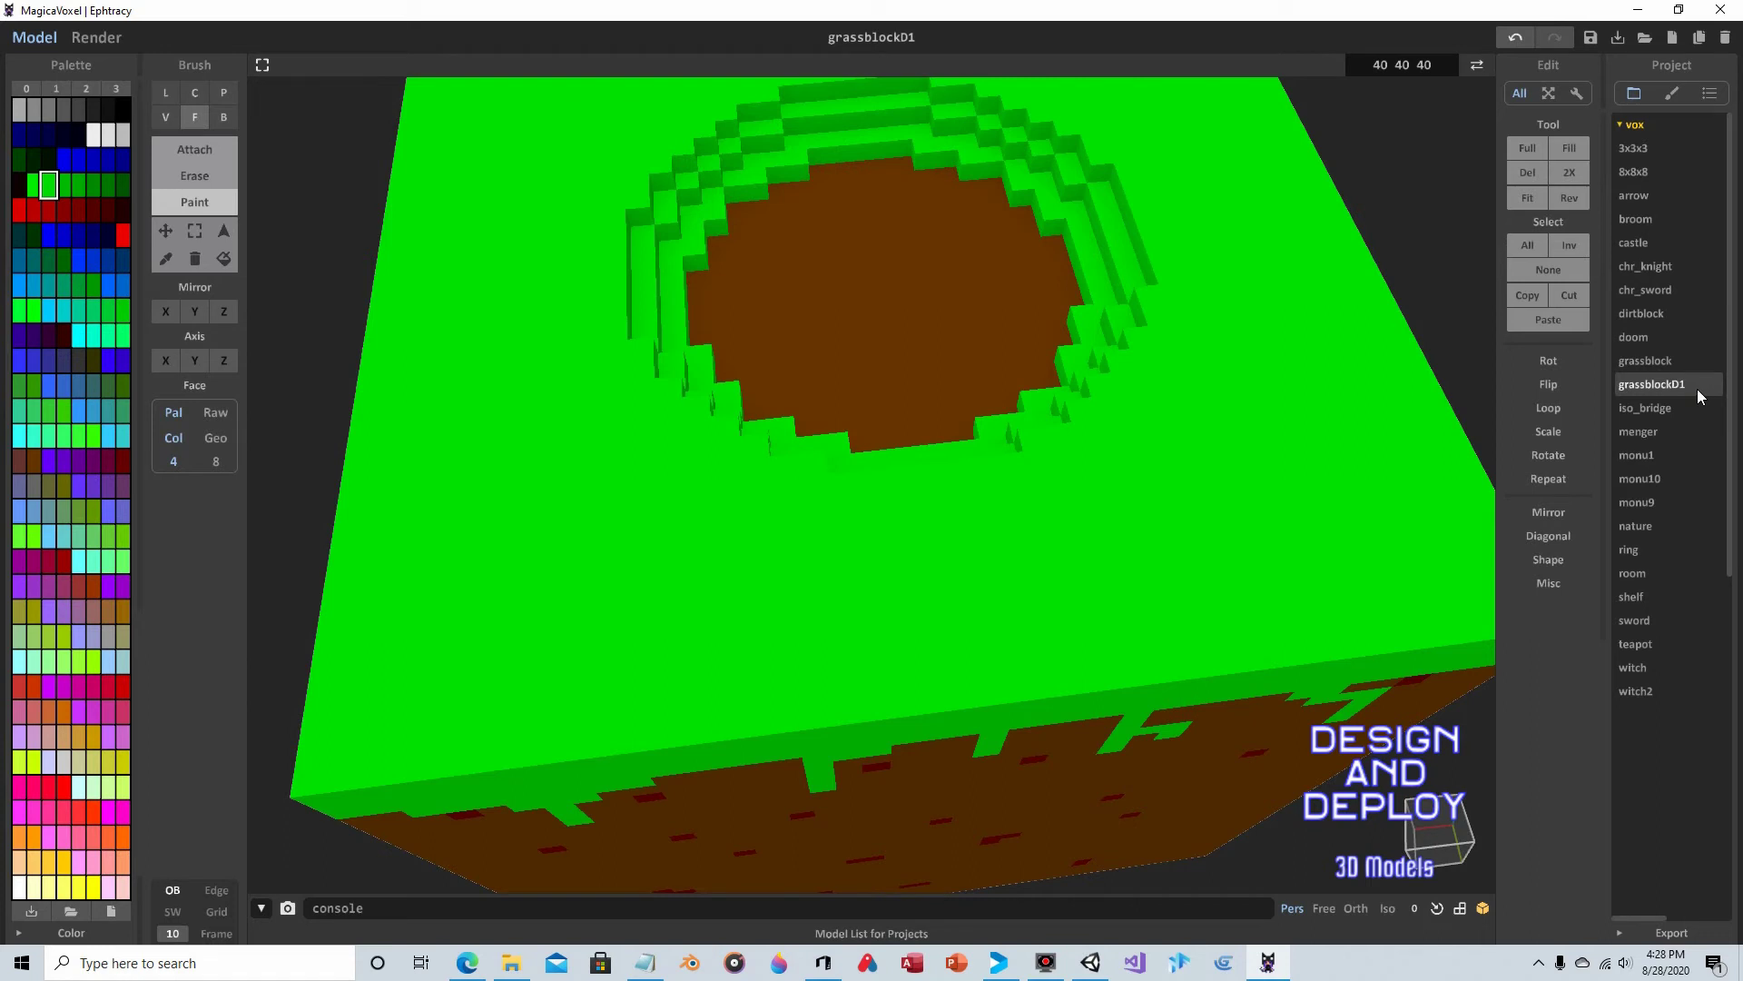
pyautogui.scroll(-3, 981, 238)
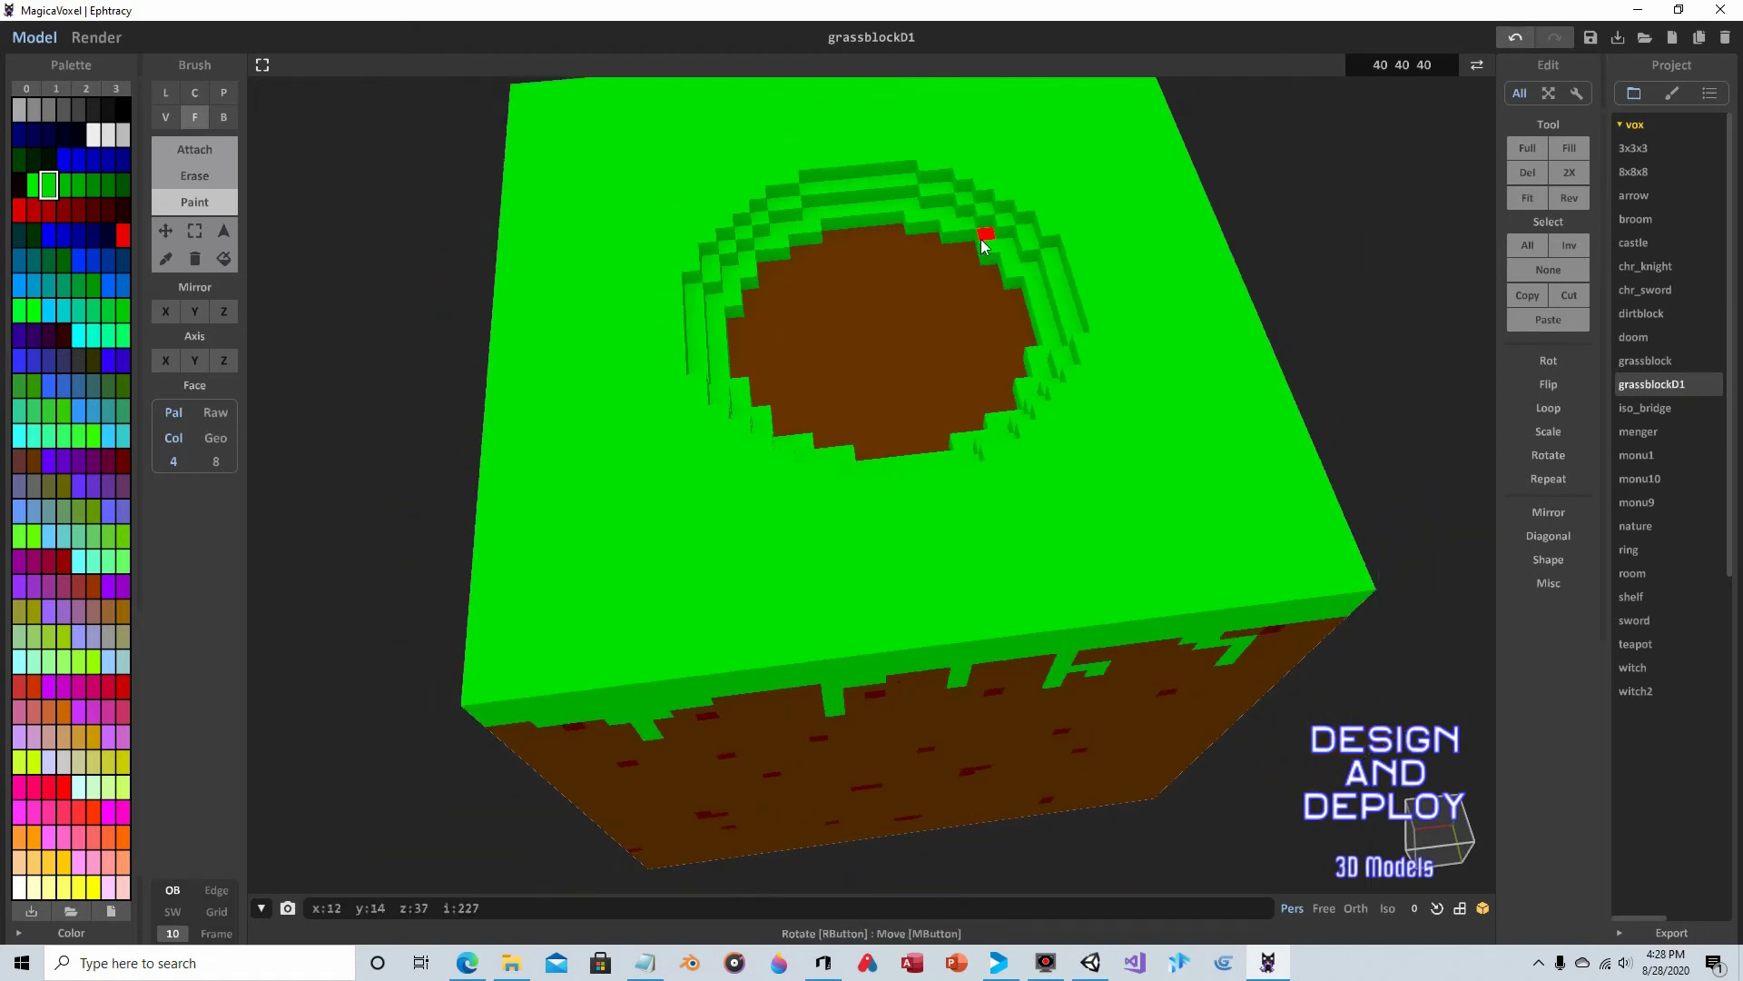
pyautogui.moveTo(1193, 238); pyautogui.dragTo(1103, 332, button='right')
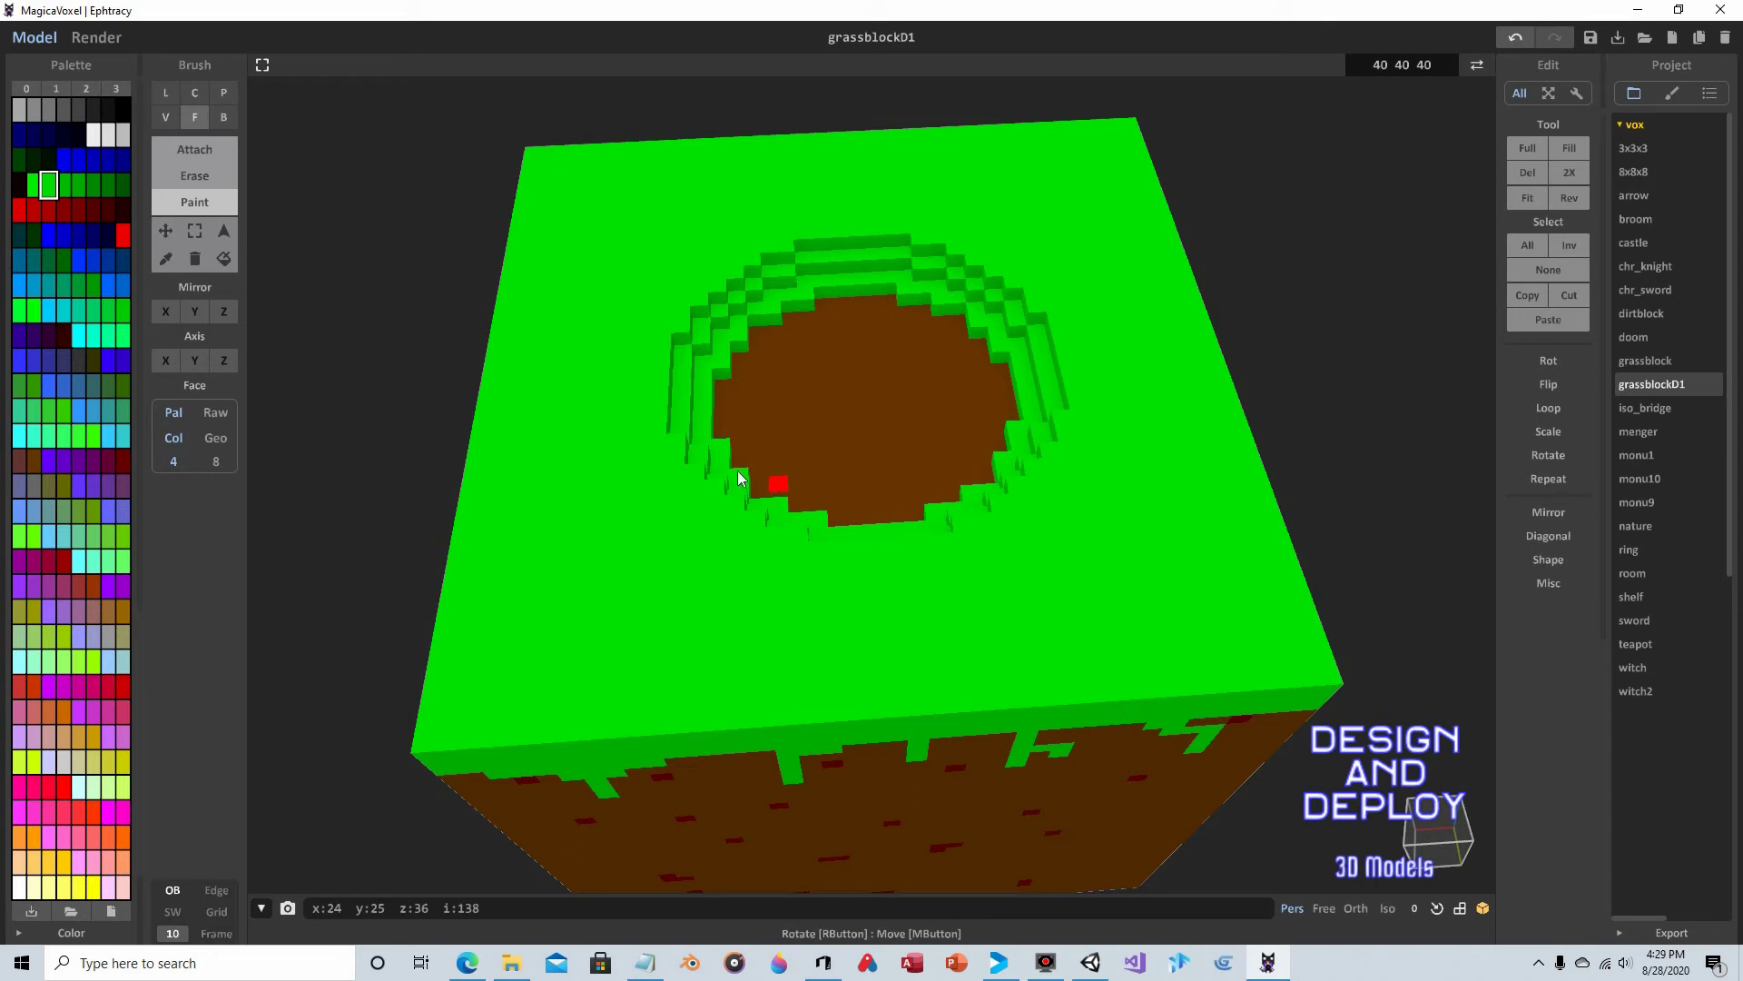
pyautogui.moveTo(411, 349); pyautogui.dragTo(422, 336, button='right')
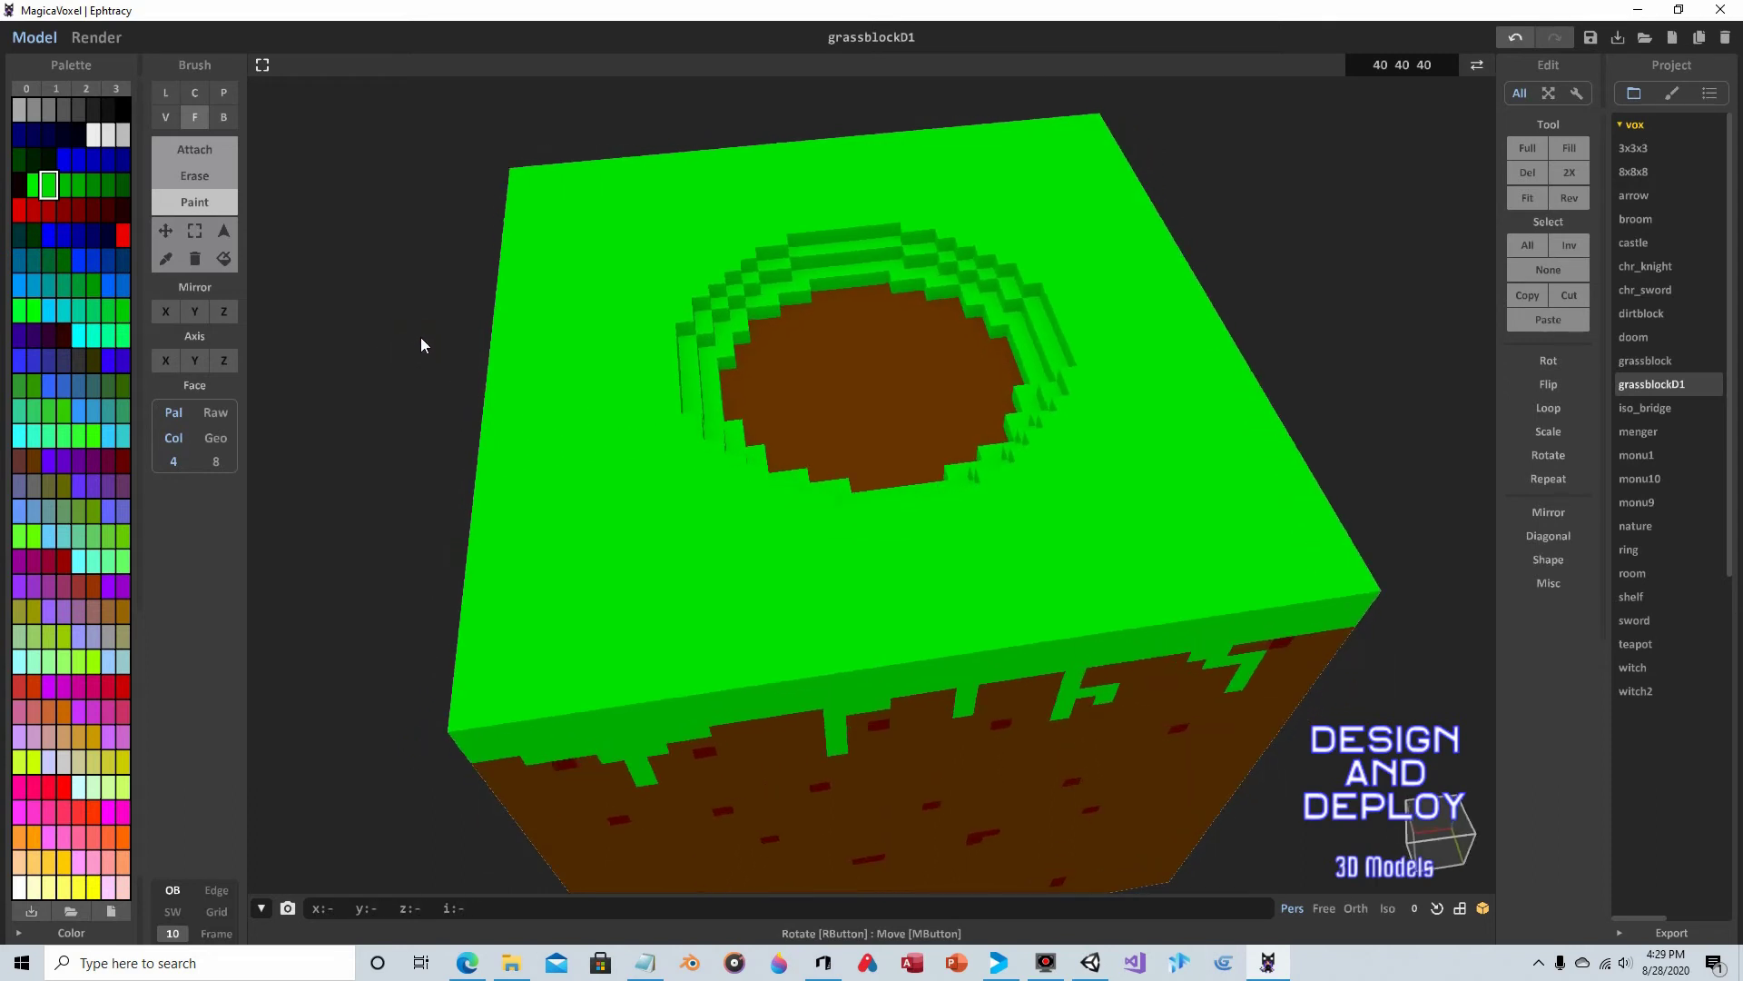
# - Try to erase a circular layer of radius 12 from the recess's brown floor with the Center brush, and undo it
pyautogui.click(193, 94)
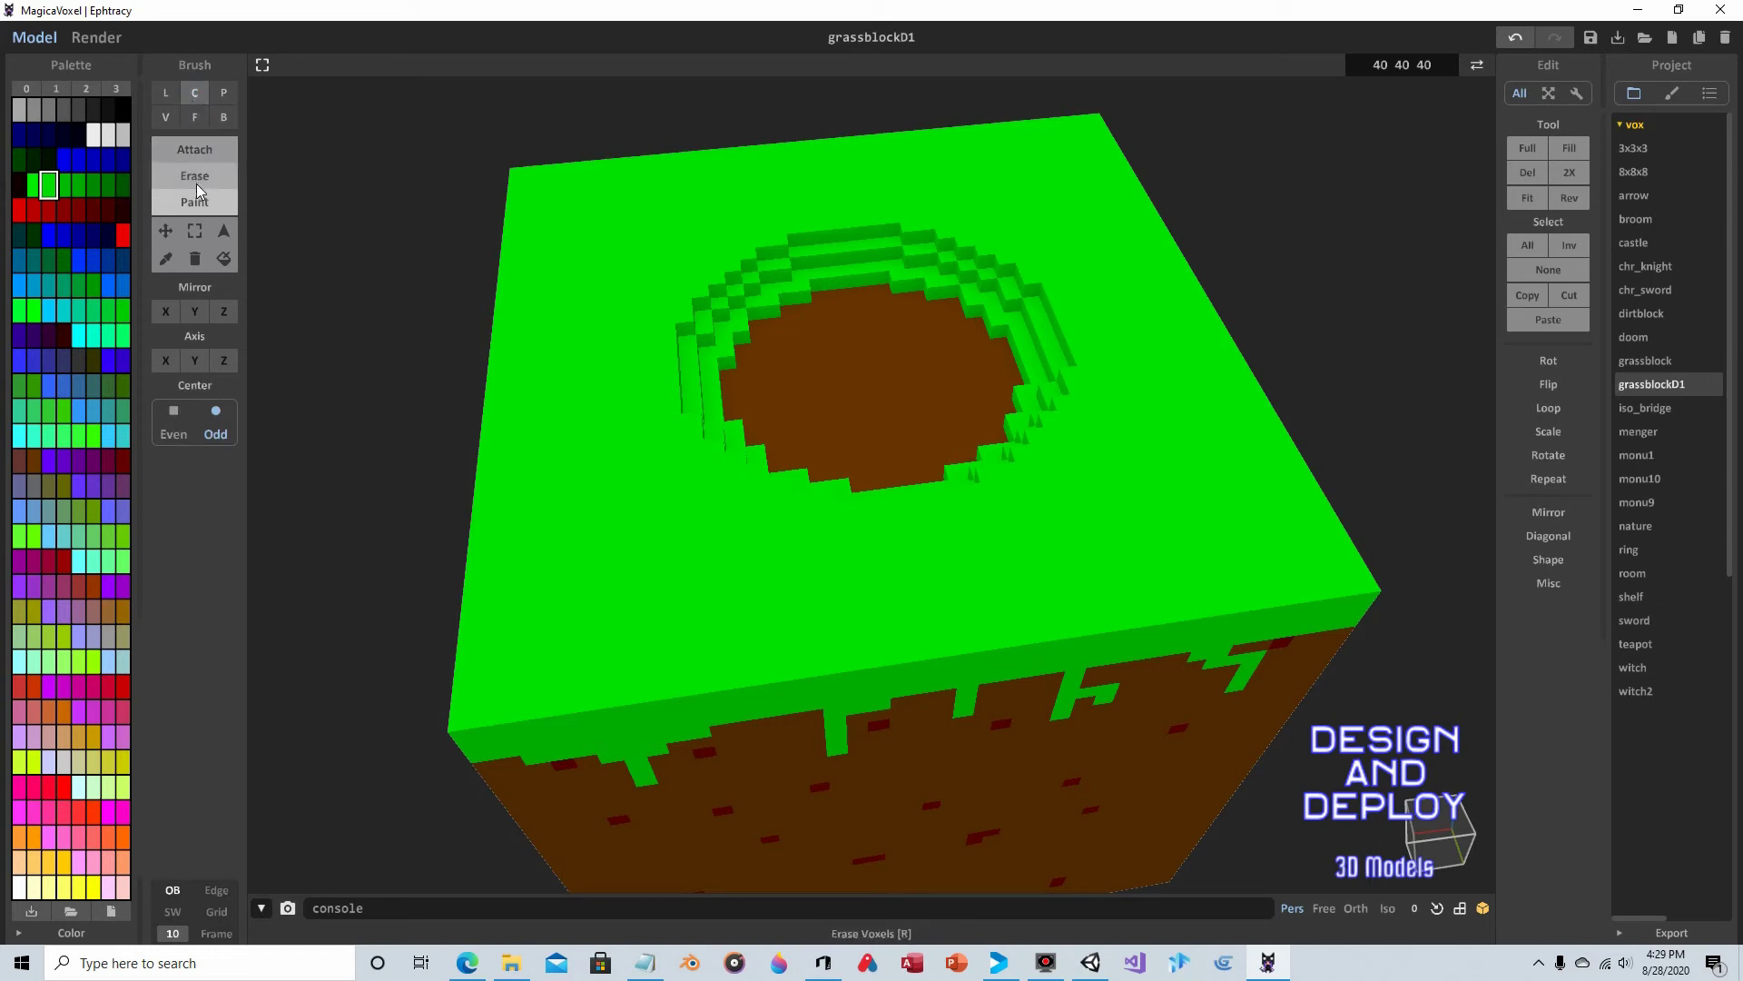
pyautogui.click(196, 181)
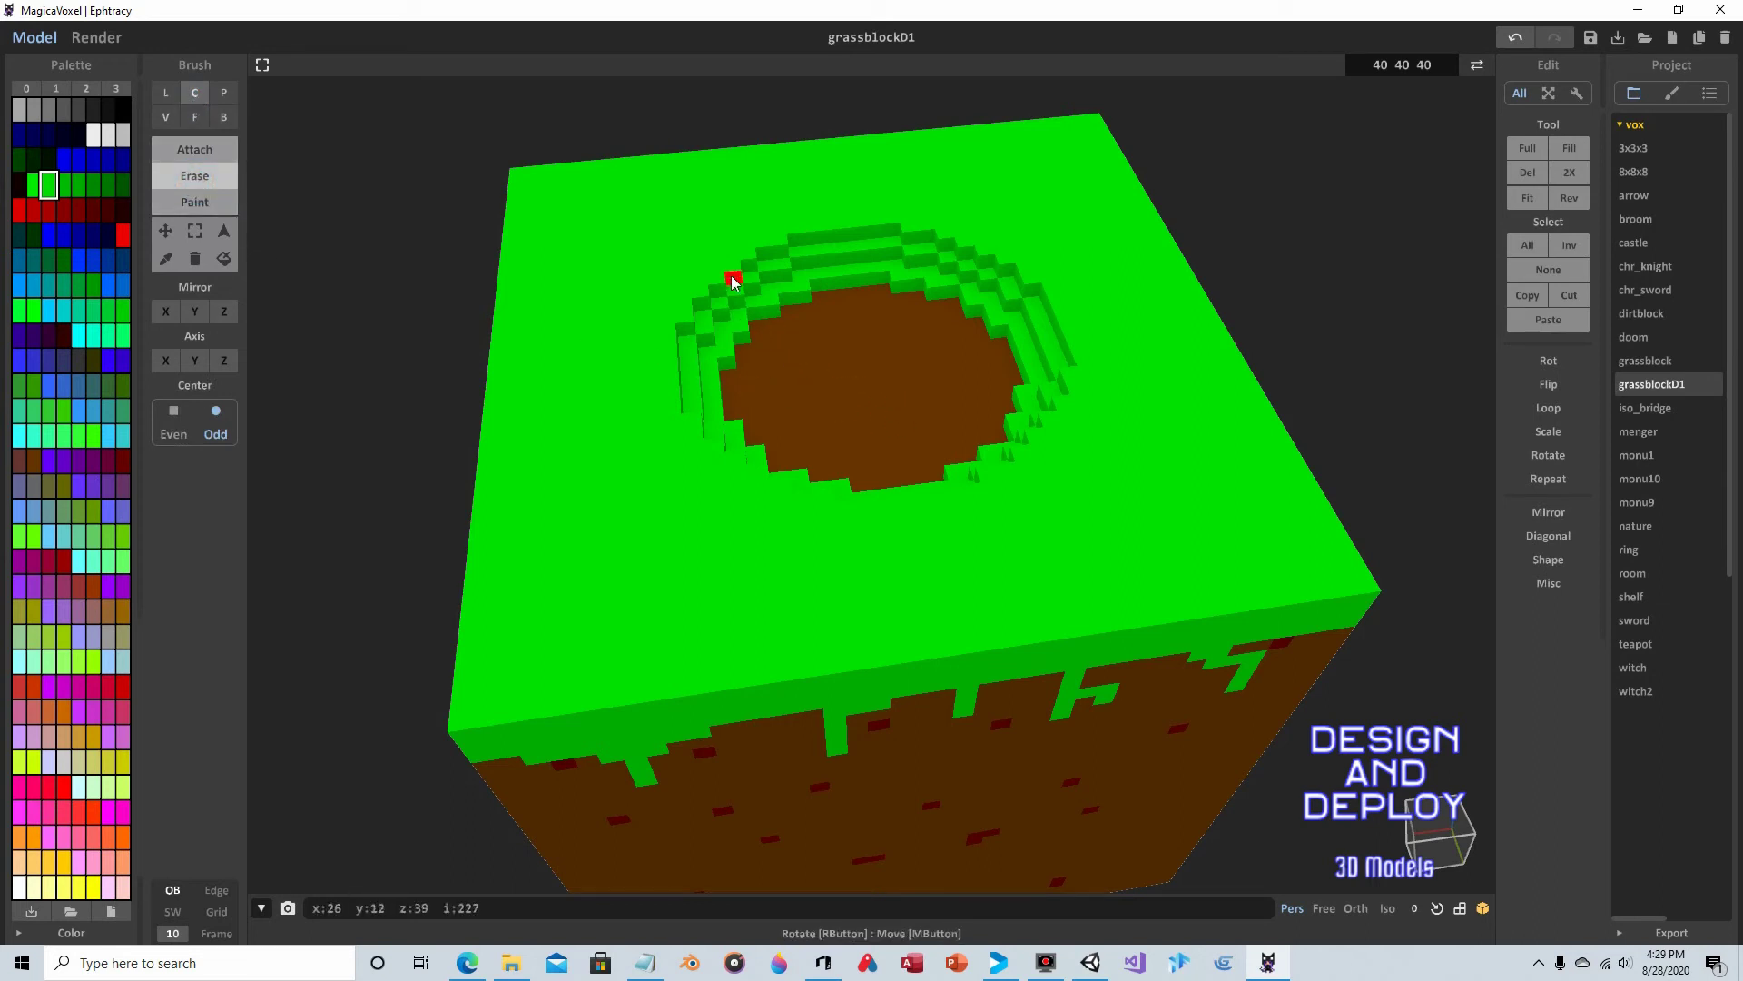
pyautogui.moveTo(847, 339); pyautogui.dragTo(908, 368, button='right')
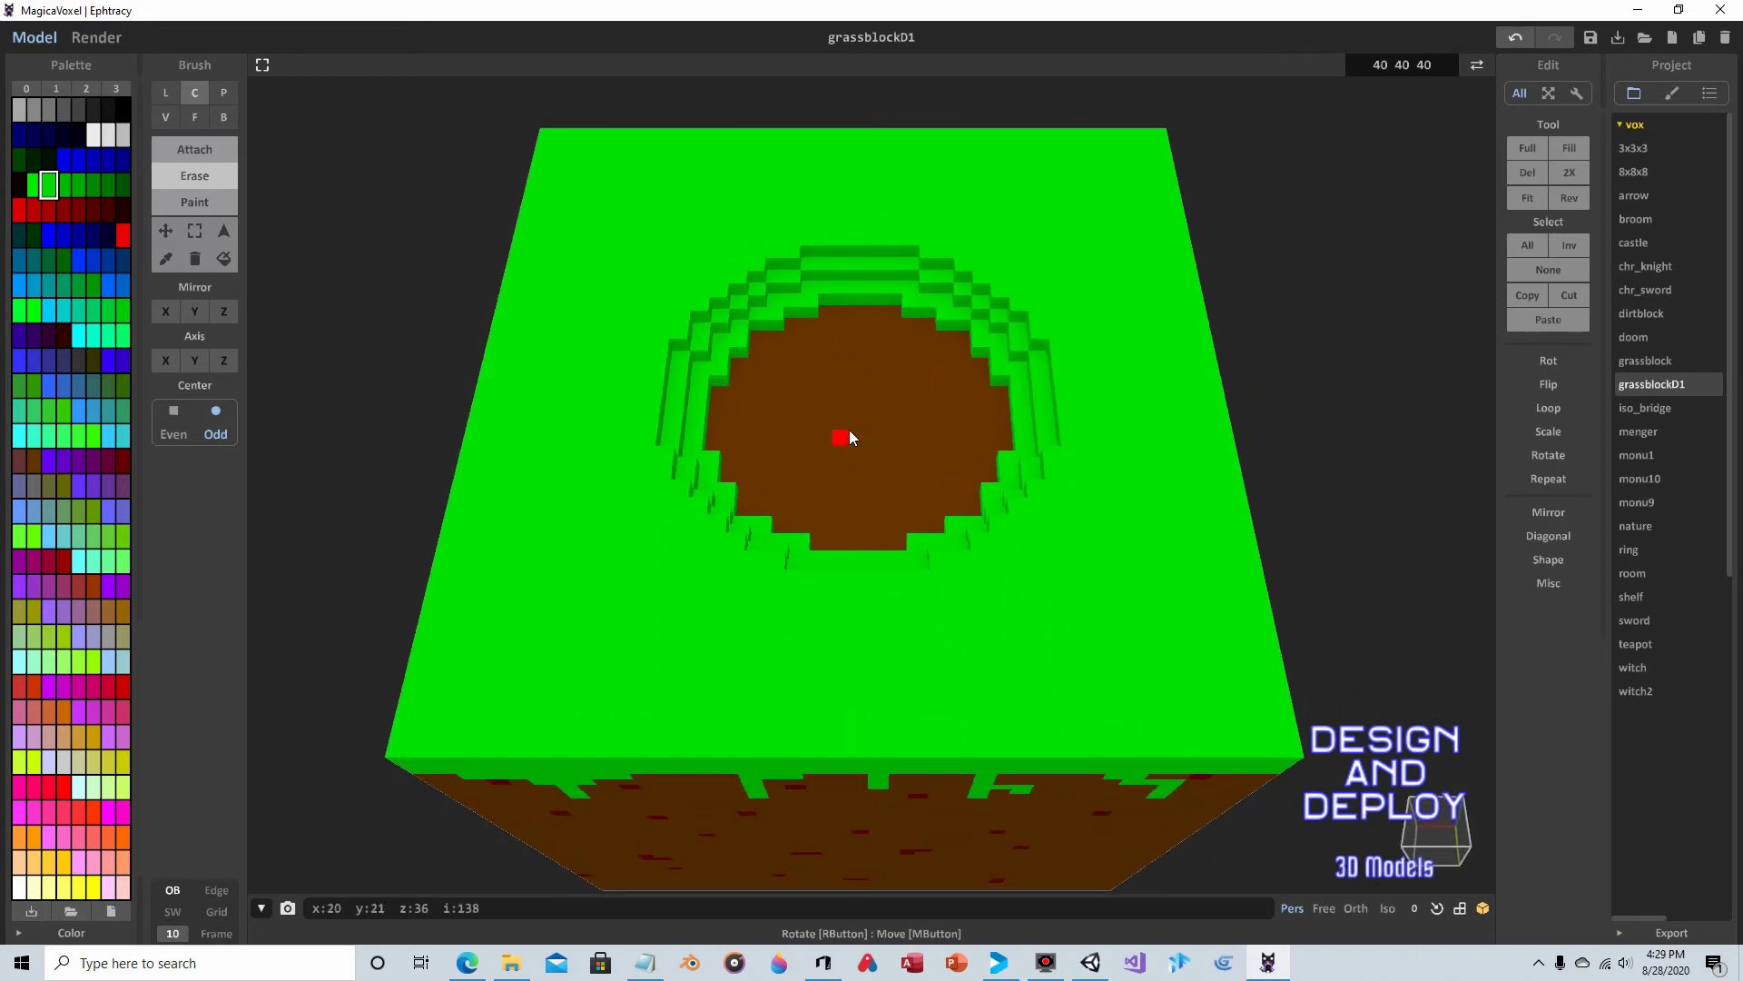
pyautogui.moveTo(852, 427); pyautogui.dragTo(709, 332)
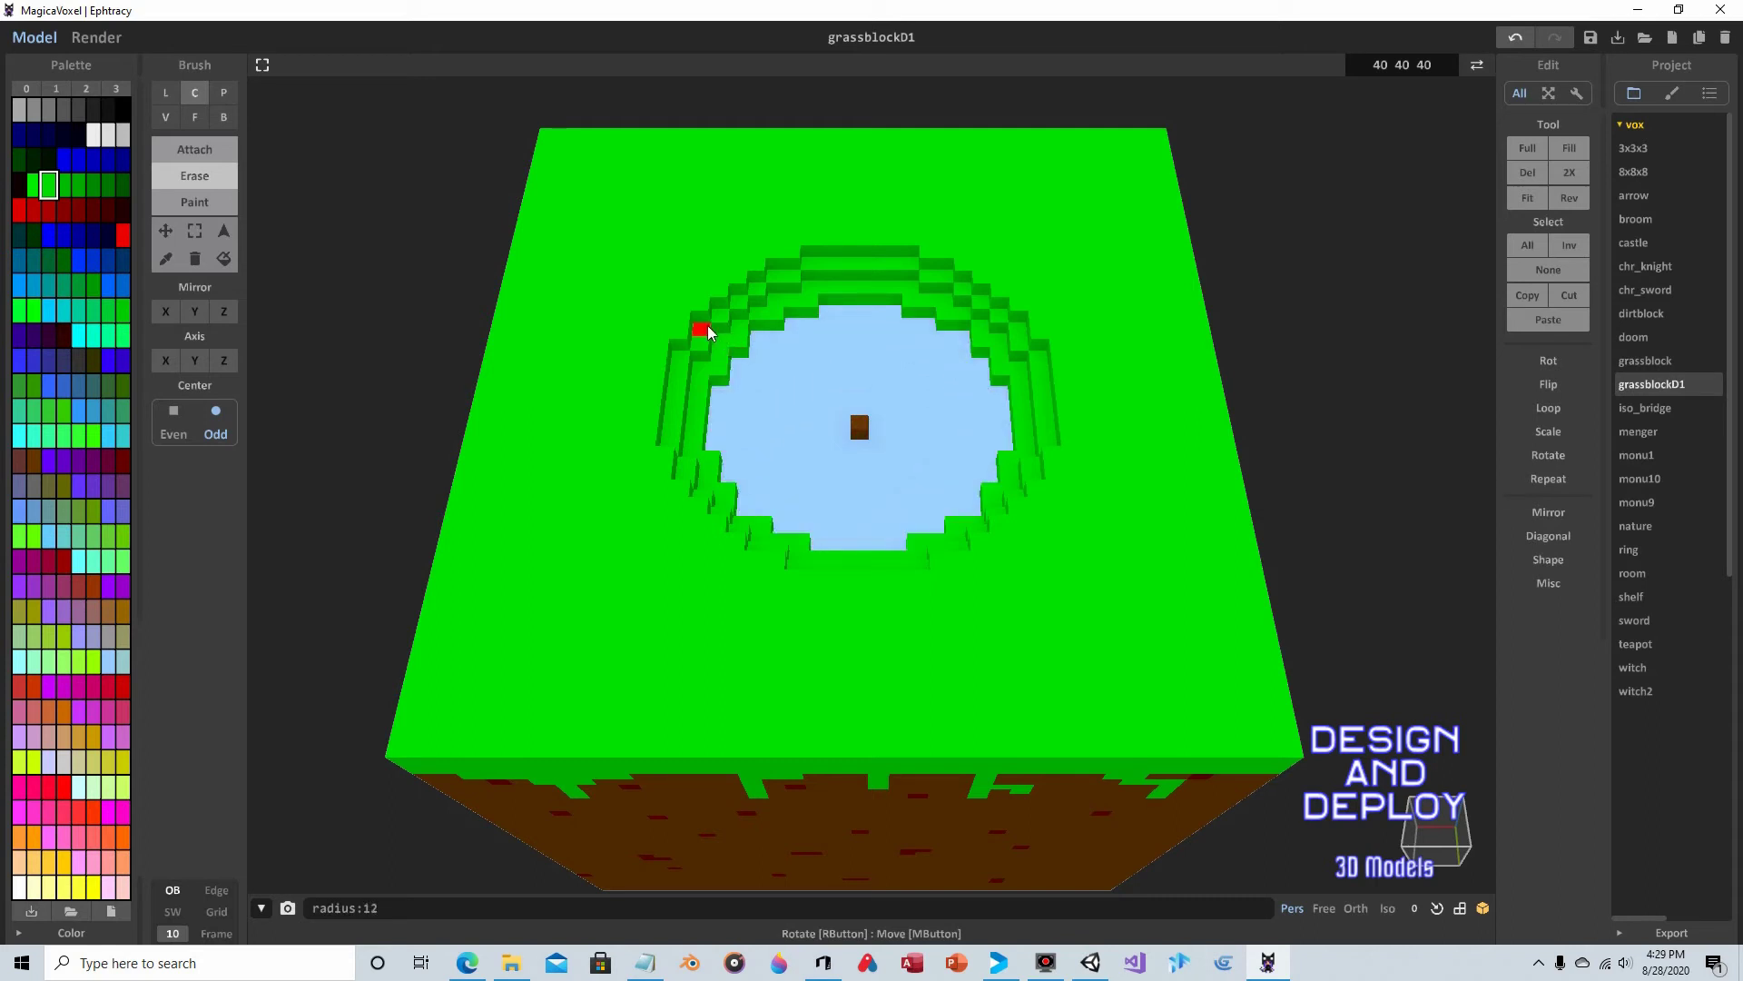
pyautogui.click(1515, 38)
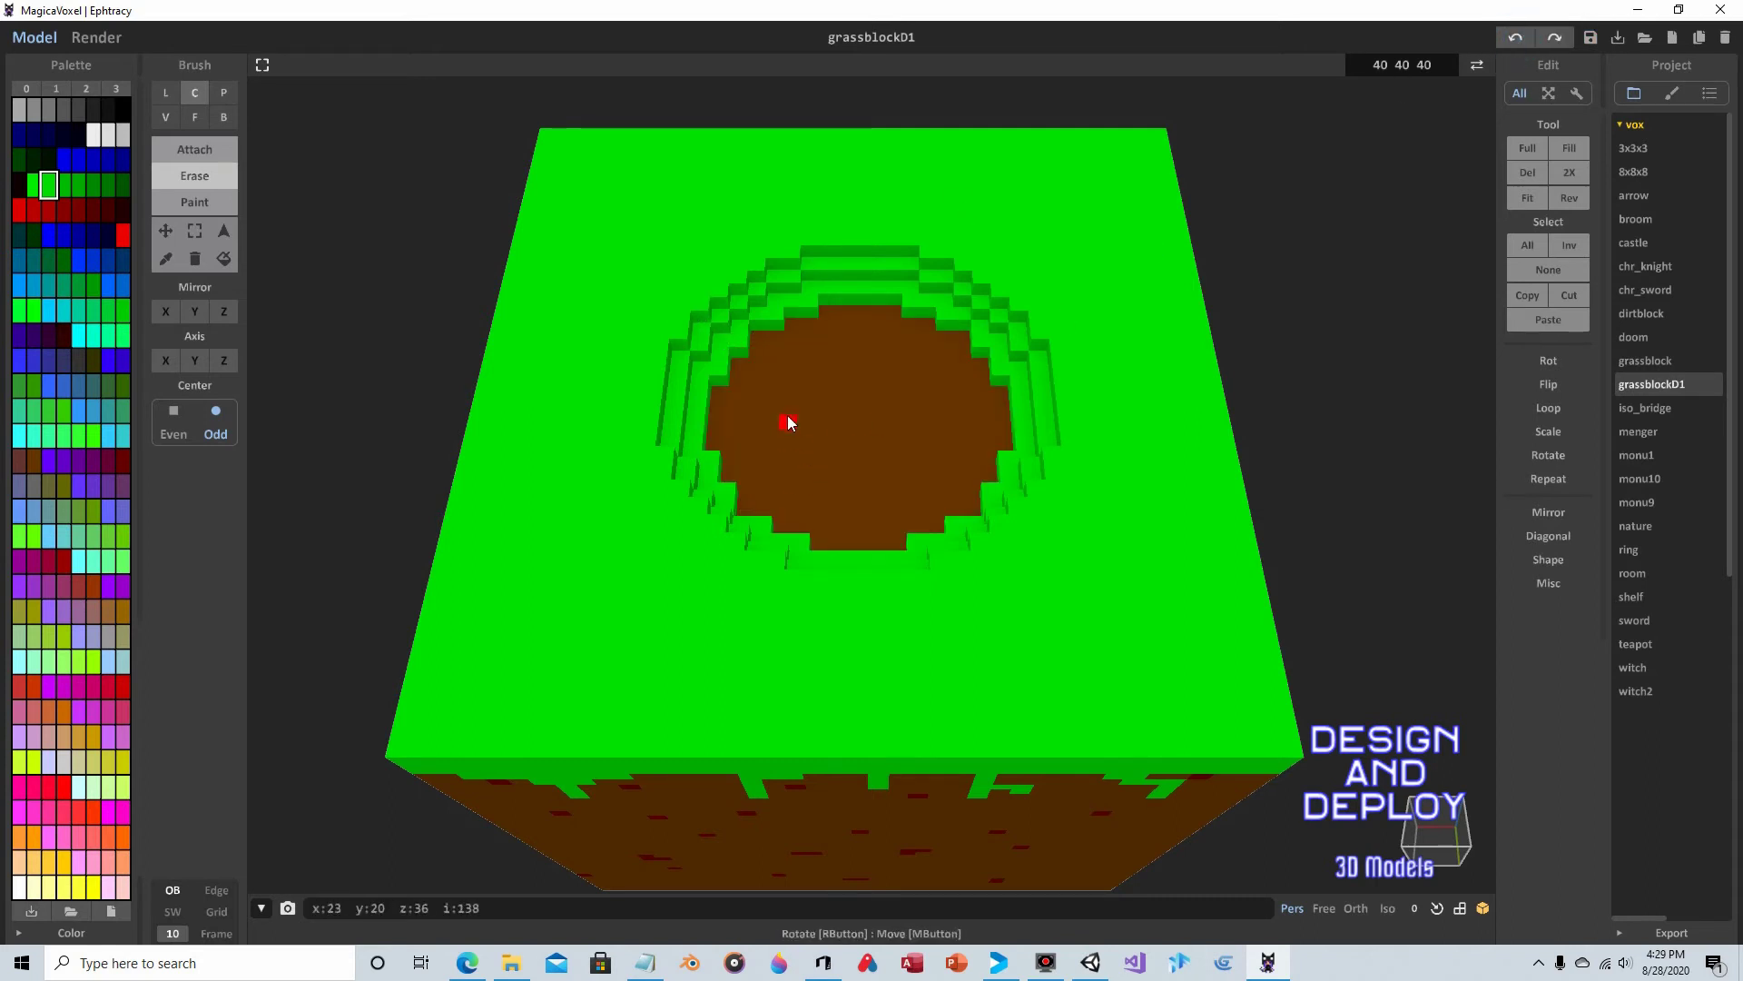
# - Erase an irregular band of voxels around the recess's green rim freehand with the Voxel brush to widen the opening
pyautogui.moveTo(760, 352); pyautogui.dragTo(763, 362, button='right')
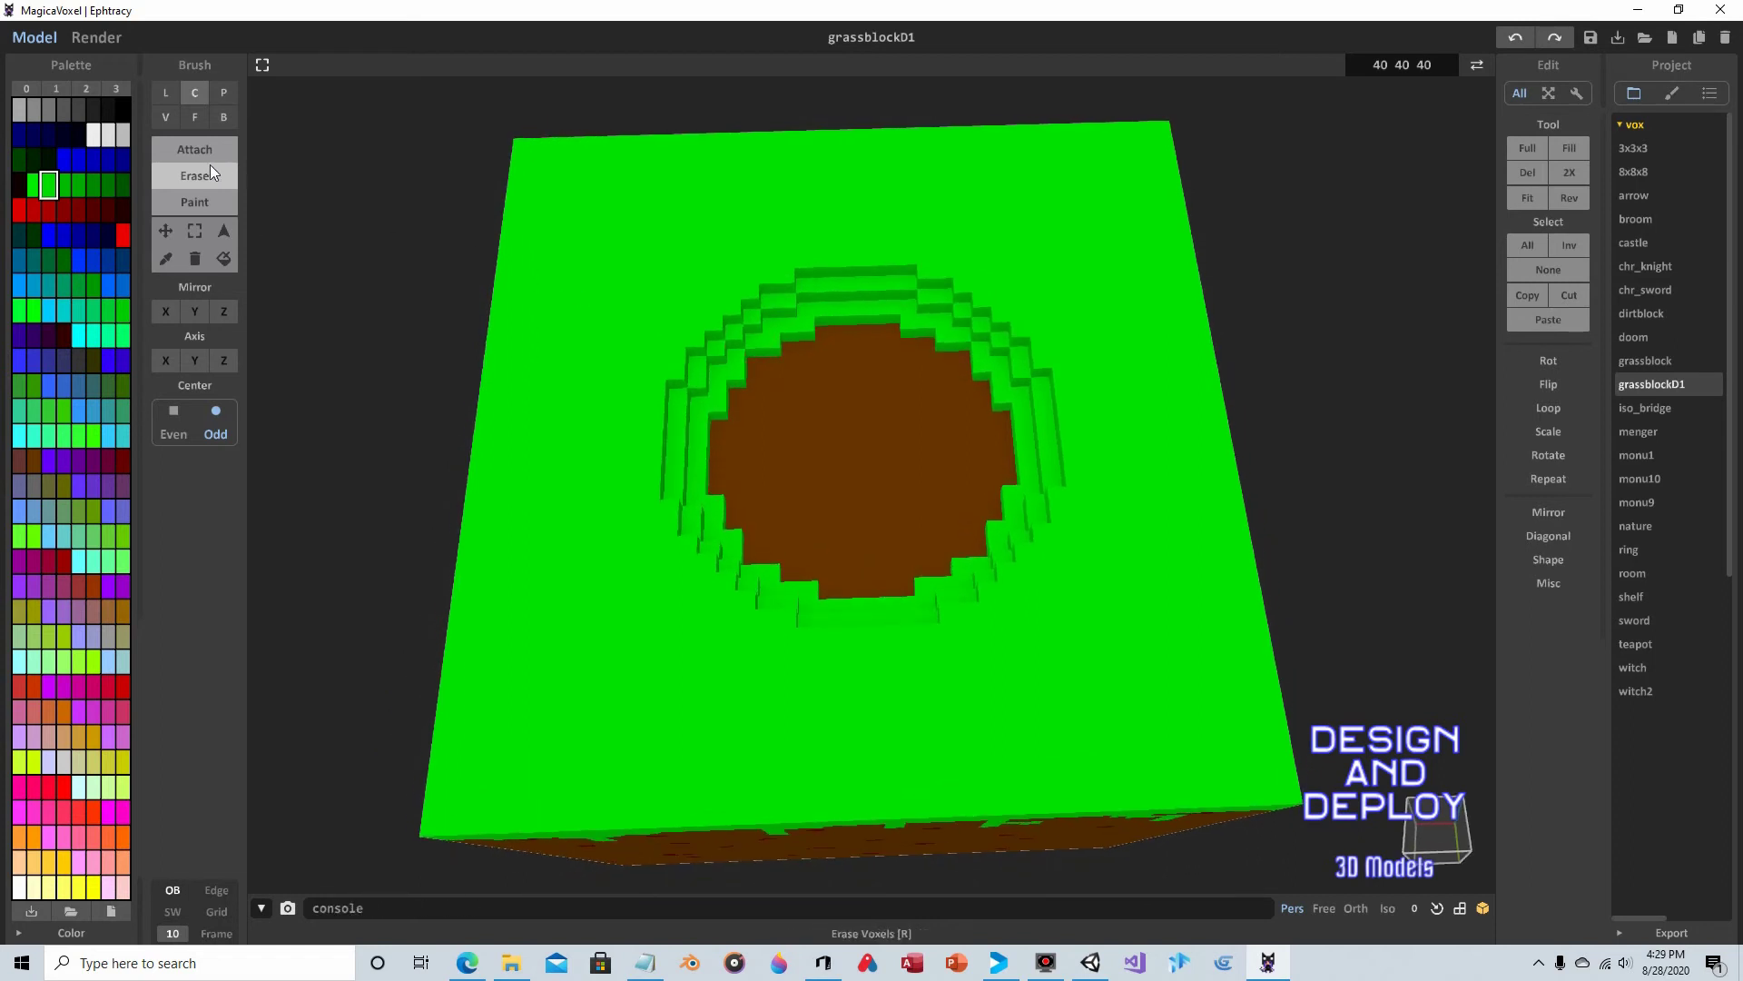
pyautogui.click(163, 117)
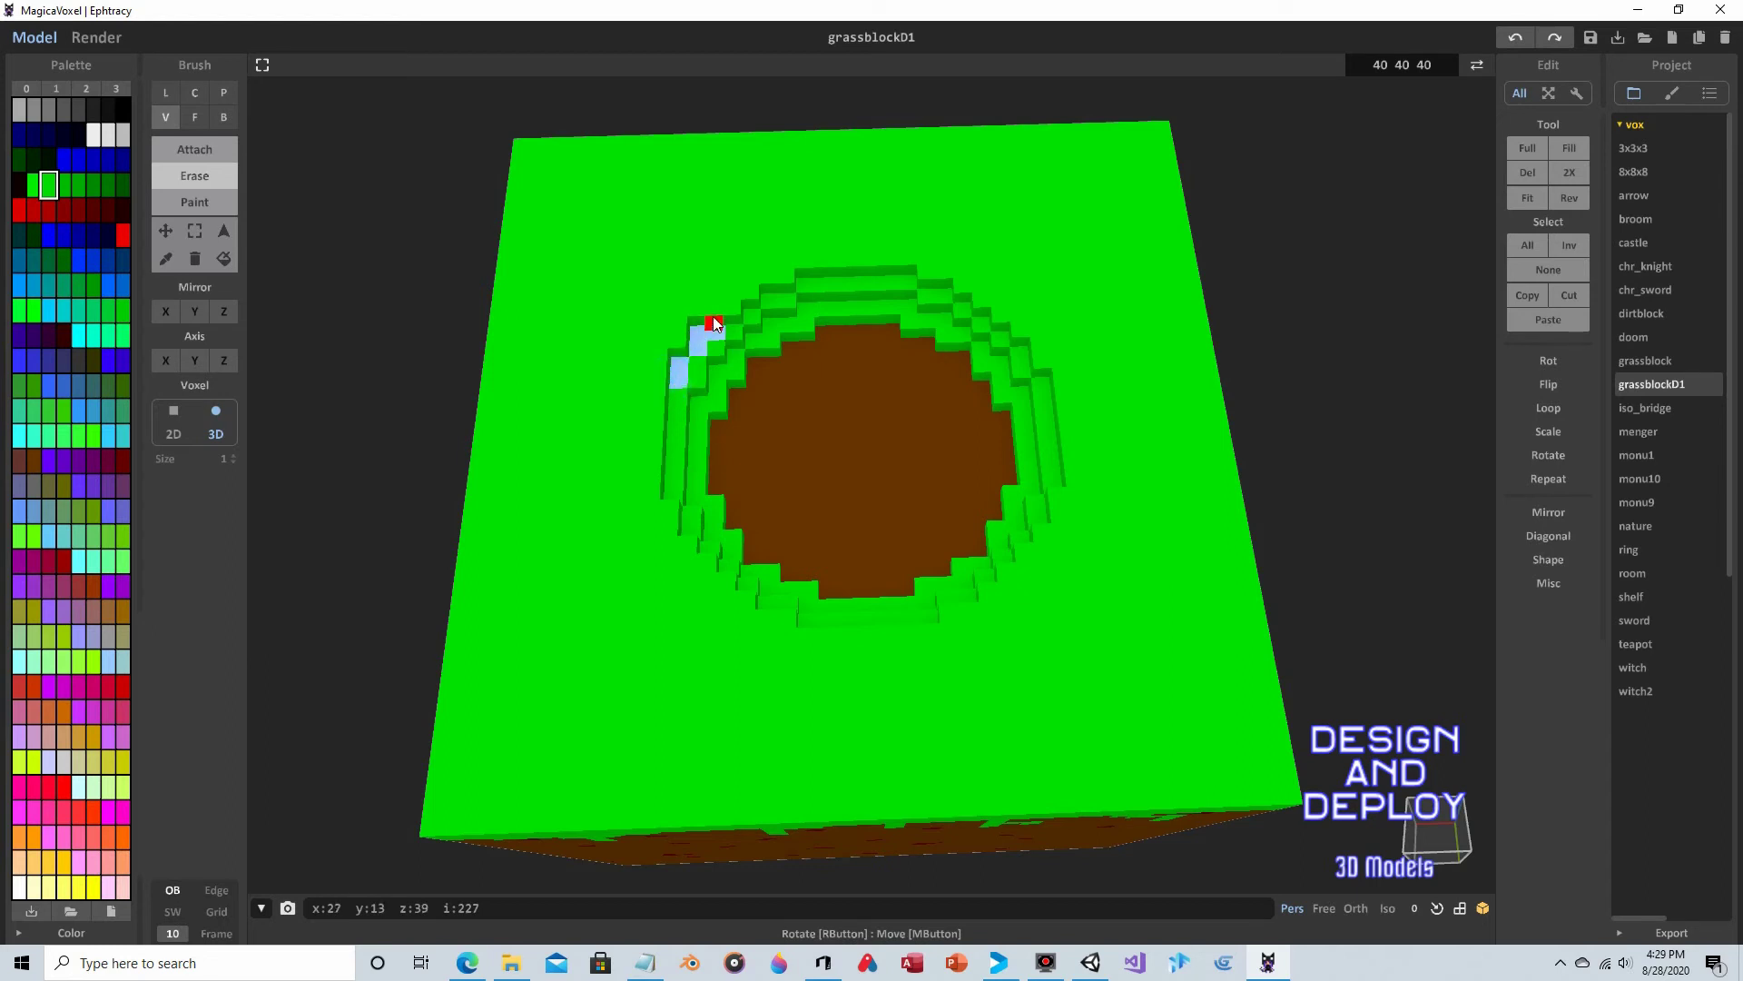
pyautogui.moveTo(777, 277); pyautogui.dragTo(890, 266)
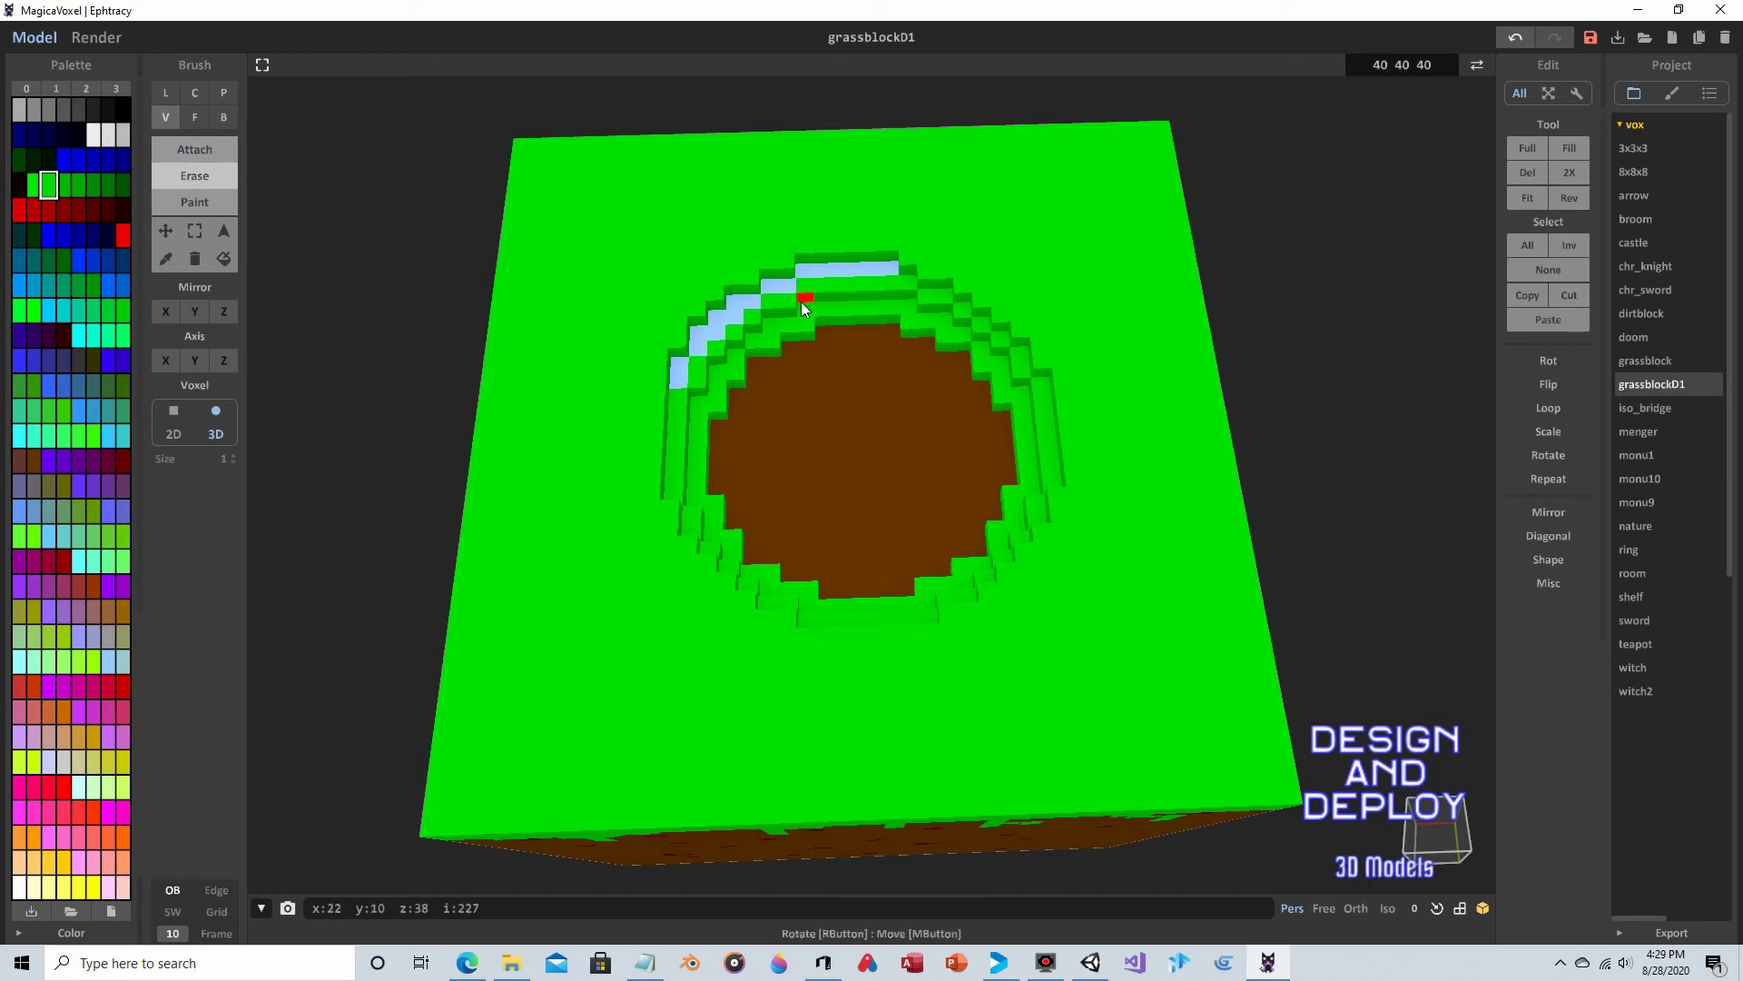
pyautogui.moveTo(846, 280)
pyautogui.mouseDown()
pyautogui.moveTo(903, 263)
pyautogui.moveTo(1006, 313)
pyautogui.mouseUp()
pyautogui.moveTo(1064, 410)
pyautogui.mouseDown()
pyautogui.moveTo(994, 330)
pyautogui.moveTo(859, 259)
pyautogui.mouseUp()
pyautogui.moveTo(724, 272); pyautogui.dragTo(919, 269)
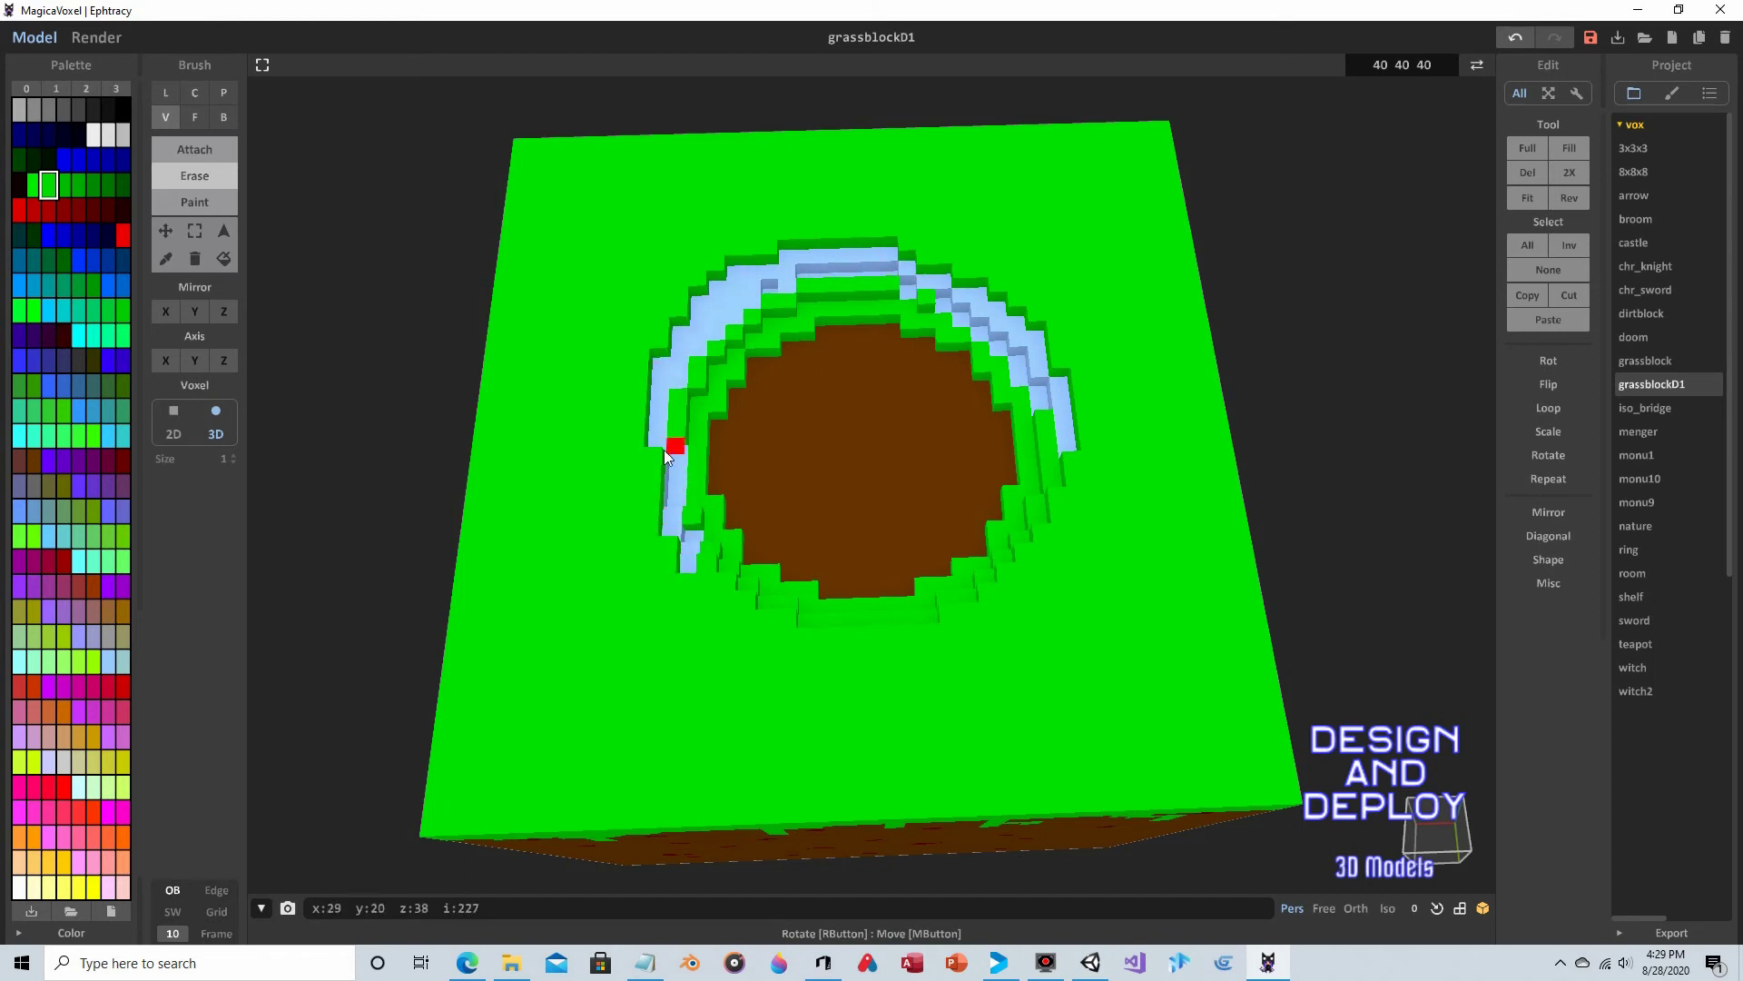
pyautogui.moveTo(663, 515)
pyautogui.mouseDown()
pyautogui.moveTo(737, 619)
pyautogui.moveTo(929, 643)
pyautogui.mouseUp()
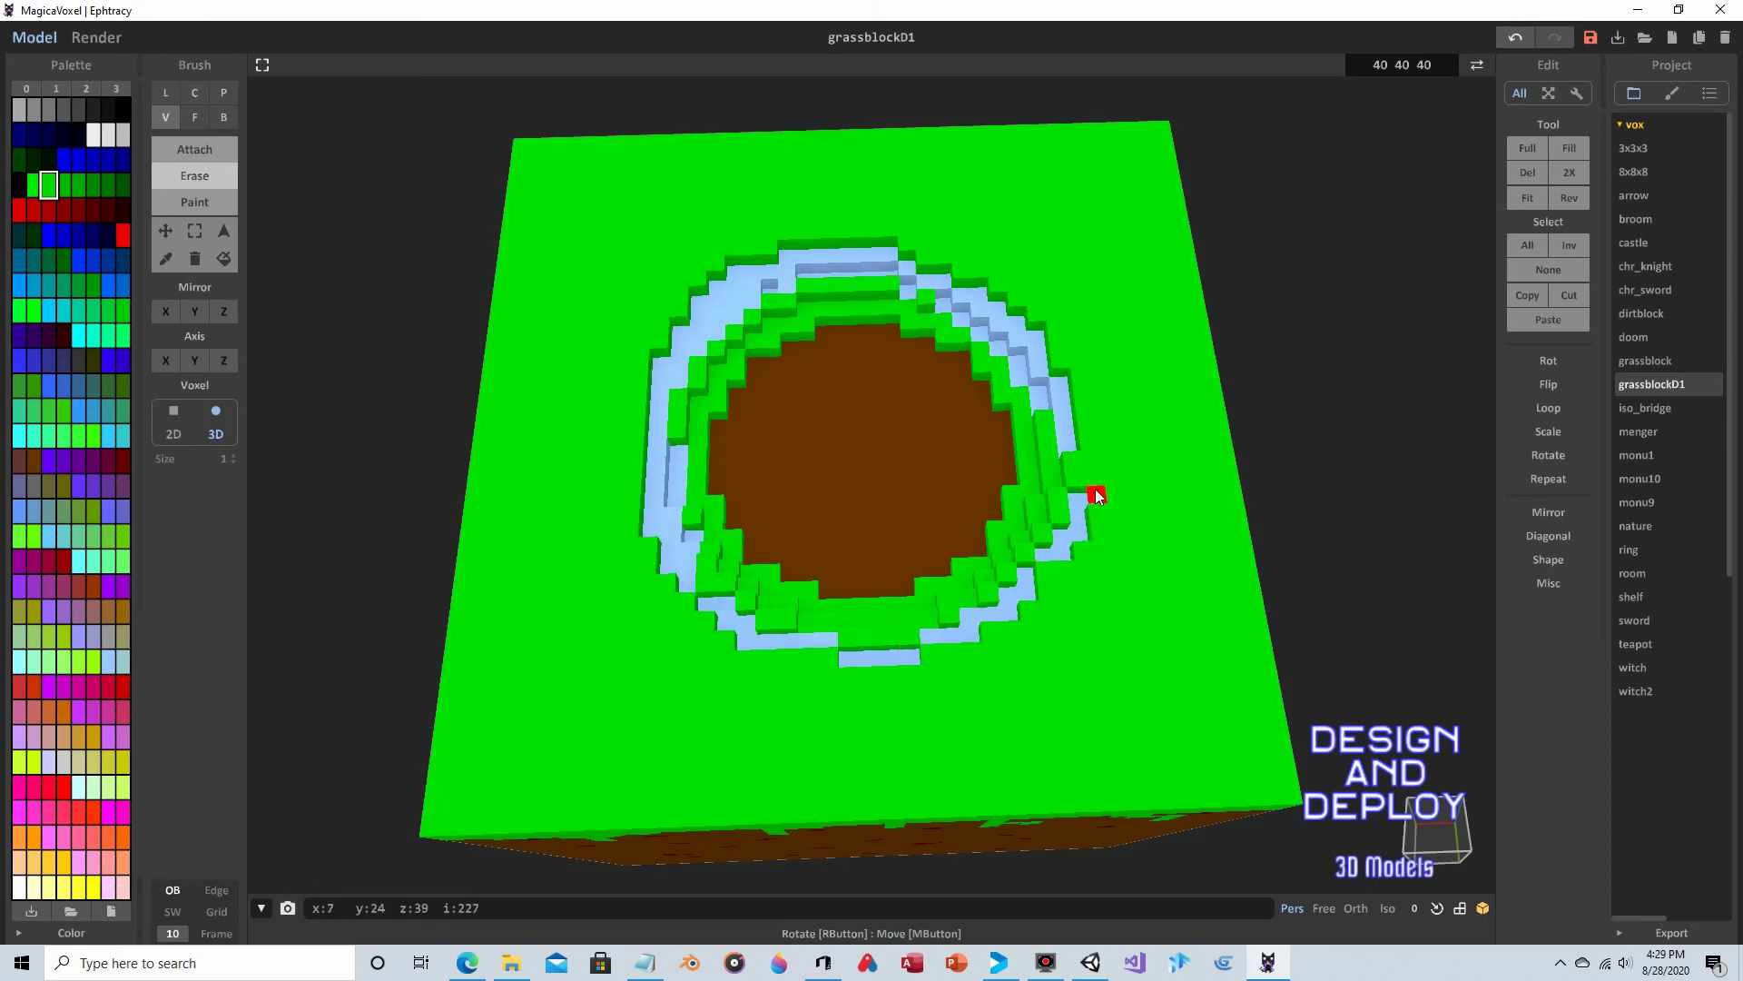
# - Erase the green ledge voxels along the recess's front, left and back, widening the left side of the rim further
pyautogui.moveTo(1049, 557)
pyautogui.mouseDown()
pyautogui.moveTo(782, 618)
pyautogui.moveTo(970, 589)
pyautogui.moveTo(865, 625)
pyautogui.moveTo(899, 636)
pyautogui.moveTo(934, 628)
pyautogui.moveTo(798, 603)
pyautogui.moveTo(713, 514)
pyautogui.moveTo(691, 518)
pyautogui.moveTo(701, 565)
pyautogui.mouseUp()
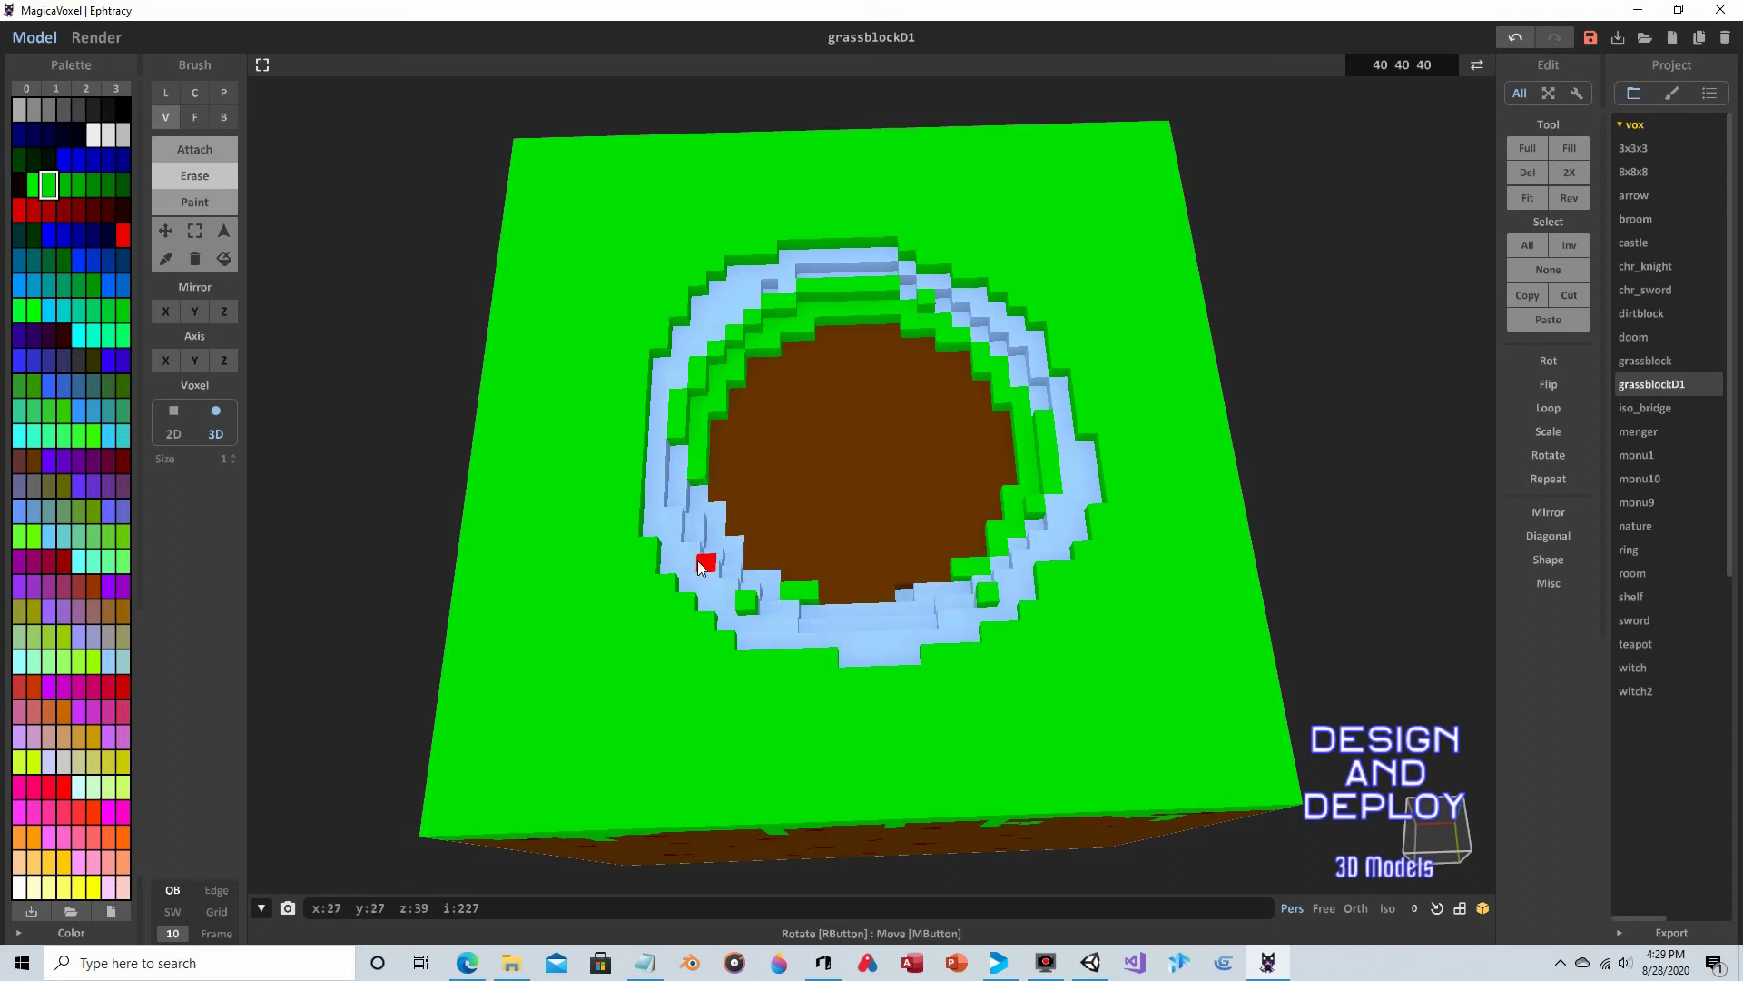
pyautogui.moveTo(798, 603)
pyautogui.mouseDown()
pyautogui.moveTo(706, 514)
pyautogui.moveTo(699, 431)
pyautogui.moveTo(768, 327)
pyautogui.moveTo(818, 303)
pyautogui.moveTo(682, 374)
pyautogui.moveTo(650, 416)
pyautogui.moveTo(729, 311)
pyautogui.moveTo(819, 261)
pyautogui.moveTo(654, 352)
pyautogui.moveTo(623, 421)
pyautogui.moveTo(623, 499)
pyautogui.moveTo(632, 543)
pyautogui.moveTo(672, 586)
pyautogui.mouseUp()
pyautogui.moveTo(639, 472)
pyautogui.mouseDown()
pyautogui.moveTo(651, 395)
pyautogui.moveTo(628, 429)
pyautogui.moveTo(844, 325)
pyautogui.moveTo(909, 271)
pyautogui.moveTo(804, 296)
pyautogui.moveTo(894, 309)
pyautogui.mouseUp()
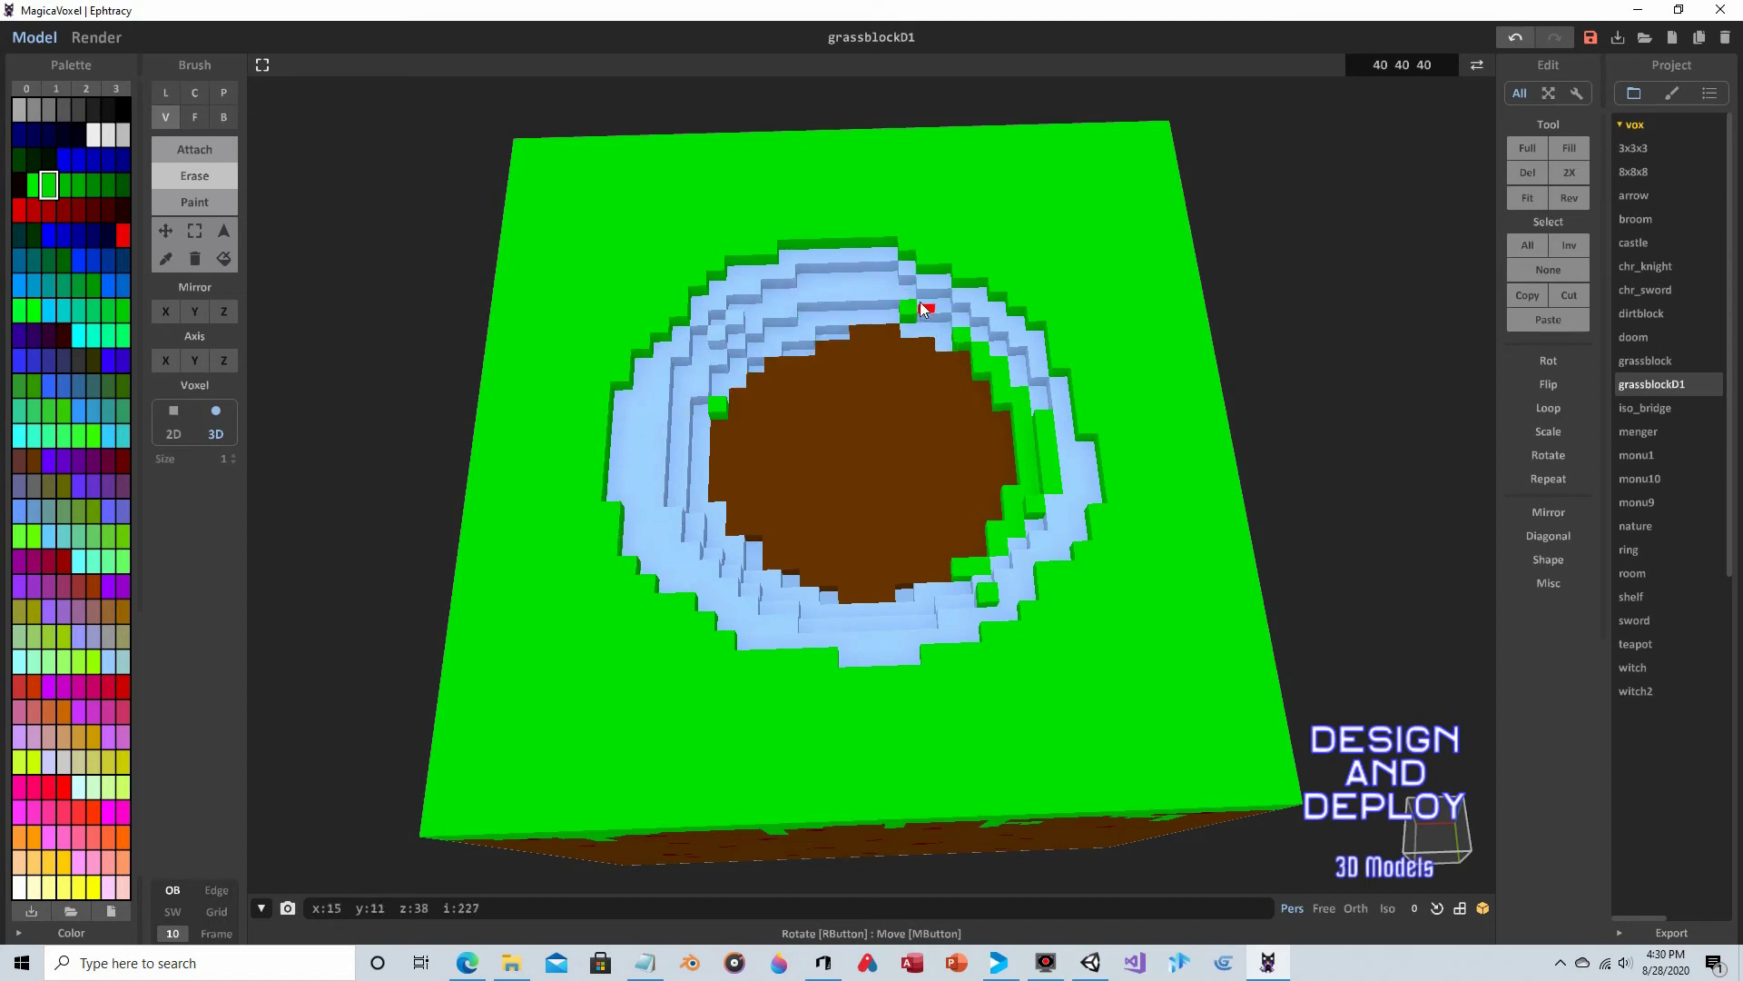
# - Erase the remaining green ledge voxels along the recess's right side and the outer edge of its brown floor
pyautogui.moveTo(981, 371)
pyautogui.mouseDown()
pyautogui.moveTo(1032, 477)
pyautogui.moveTo(1052, 445)
pyautogui.moveTo(1027, 393)
pyautogui.moveTo(1003, 374)
pyautogui.moveTo(984, 385)
pyautogui.moveTo(1004, 512)
pyautogui.moveTo(963, 573)
pyautogui.moveTo(1069, 508)
pyautogui.moveTo(1041, 485)
pyautogui.moveTo(1025, 496)
pyautogui.moveTo(1060, 490)
pyautogui.moveTo(971, 603)
pyautogui.mouseUp()
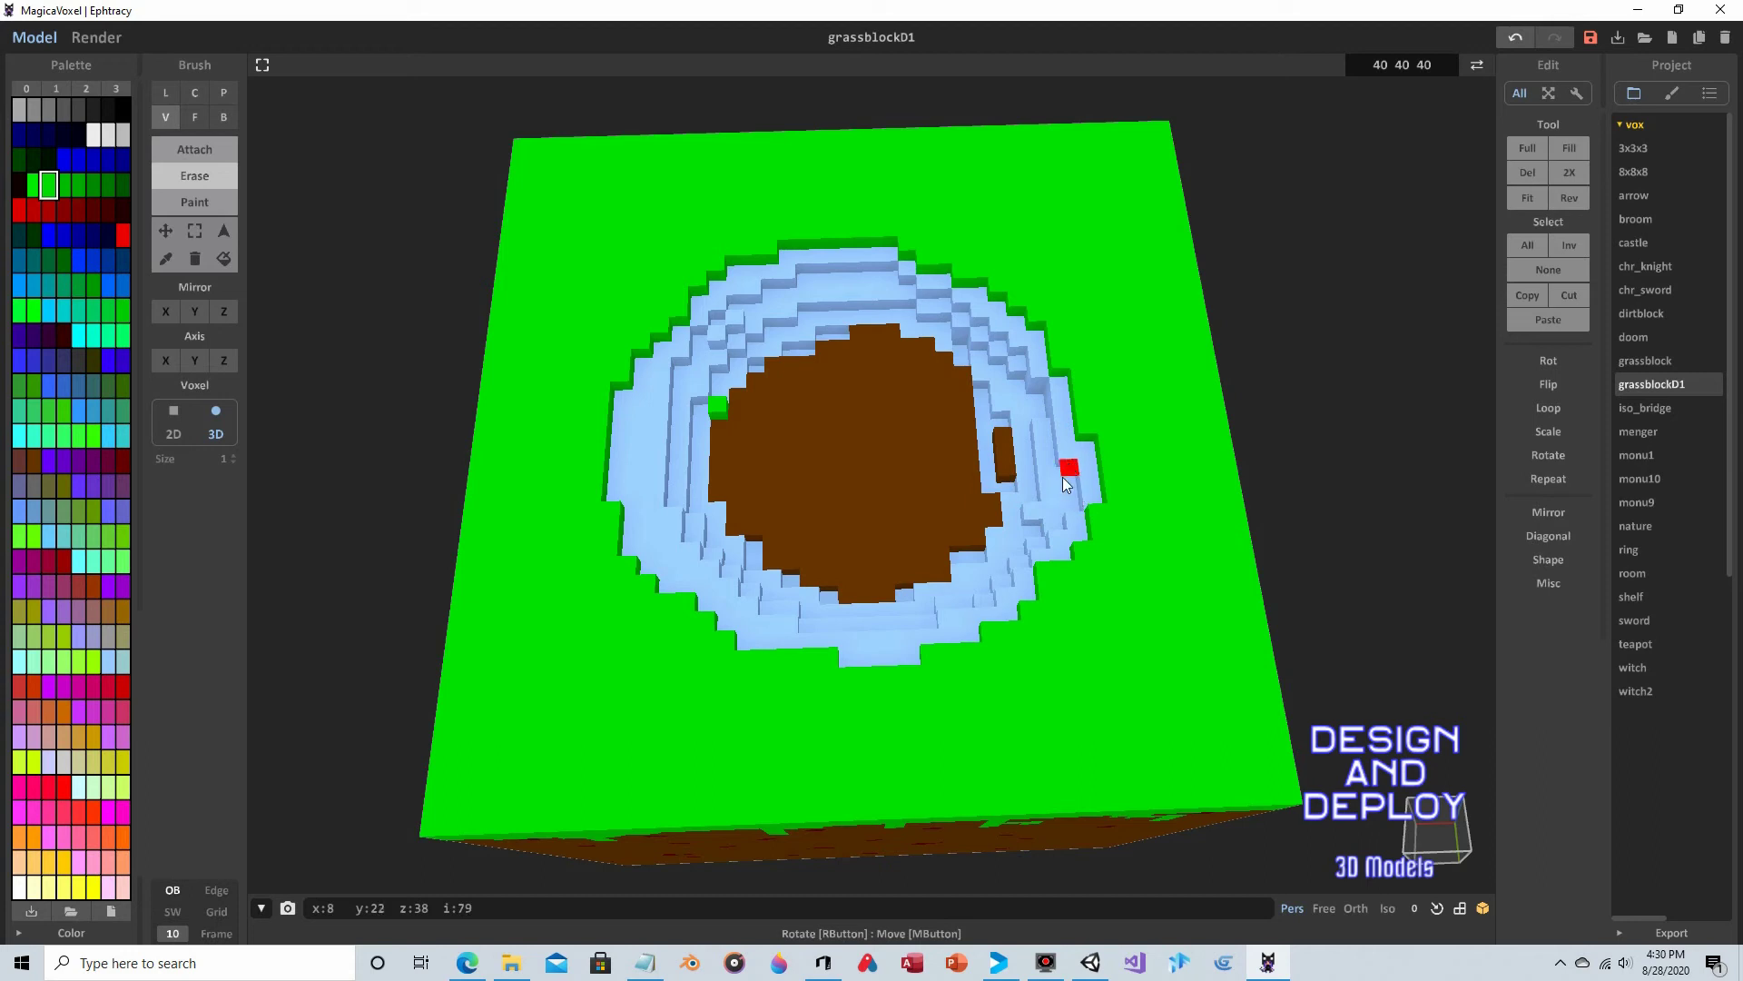
pyautogui.moveTo(962, 588)
pyautogui.mouseDown()
pyautogui.moveTo(710, 489)
pyautogui.moveTo(660, 412)
pyautogui.moveTo(749, 326)
pyautogui.moveTo(683, 451)
pyautogui.moveTo(829, 325)
pyautogui.moveTo(711, 347)
pyautogui.moveTo(641, 429)
pyautogui.mouseUp()
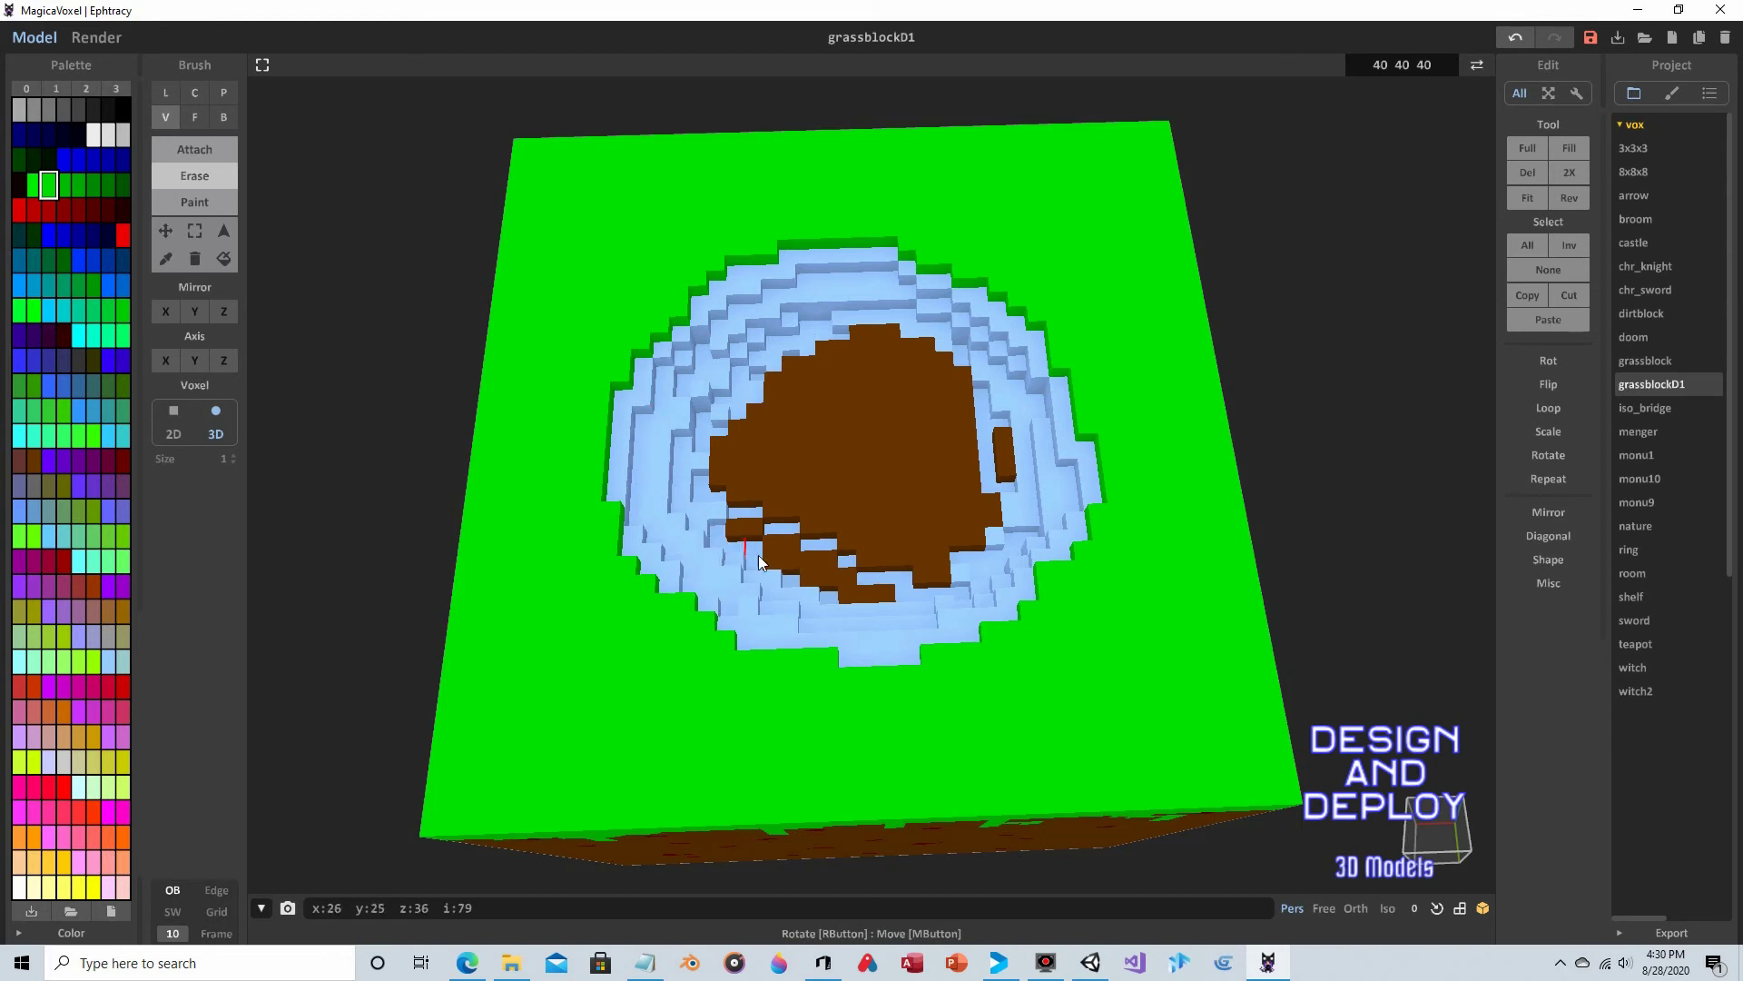
pyautogui.moveTo(737, 547)
pyautogui.mouseDown()
pyautogui.moveTo(868, 562)
pyautogui.moveTo(994, 465)
pyautogui.mouseUp()
pyautogui.moveTo(979, 363); pyautogui.dragTo(924, 326)
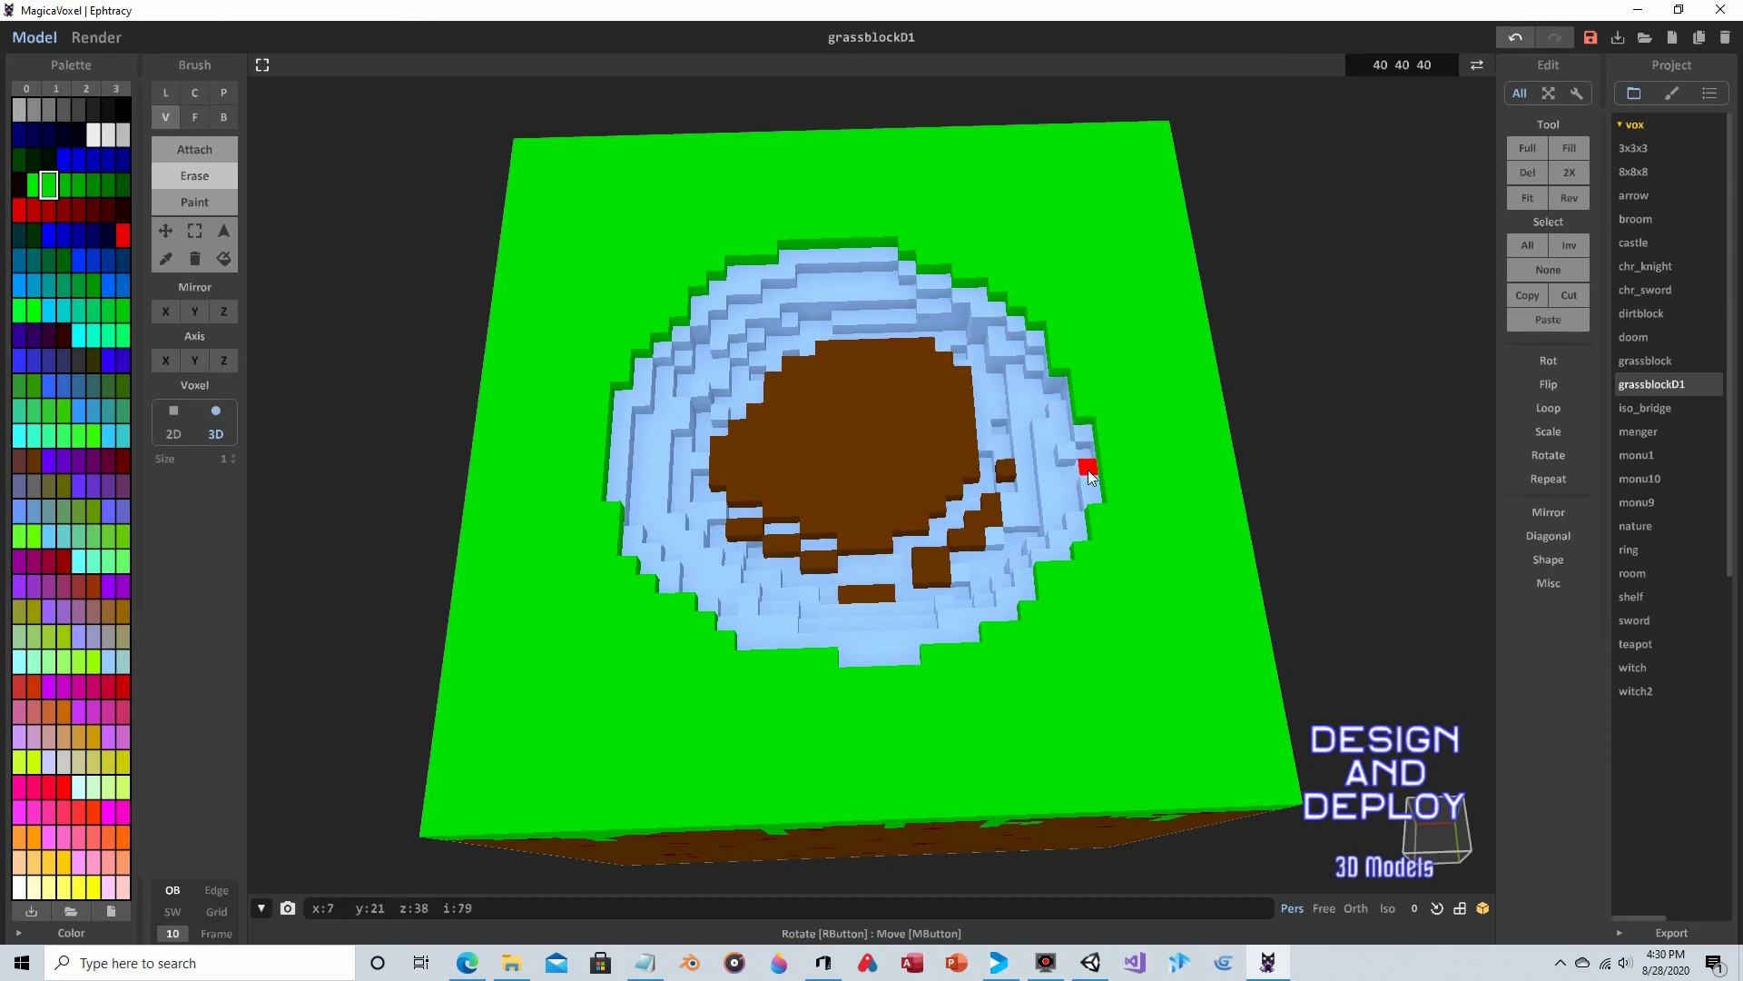
pyautogui.click(960, 280)
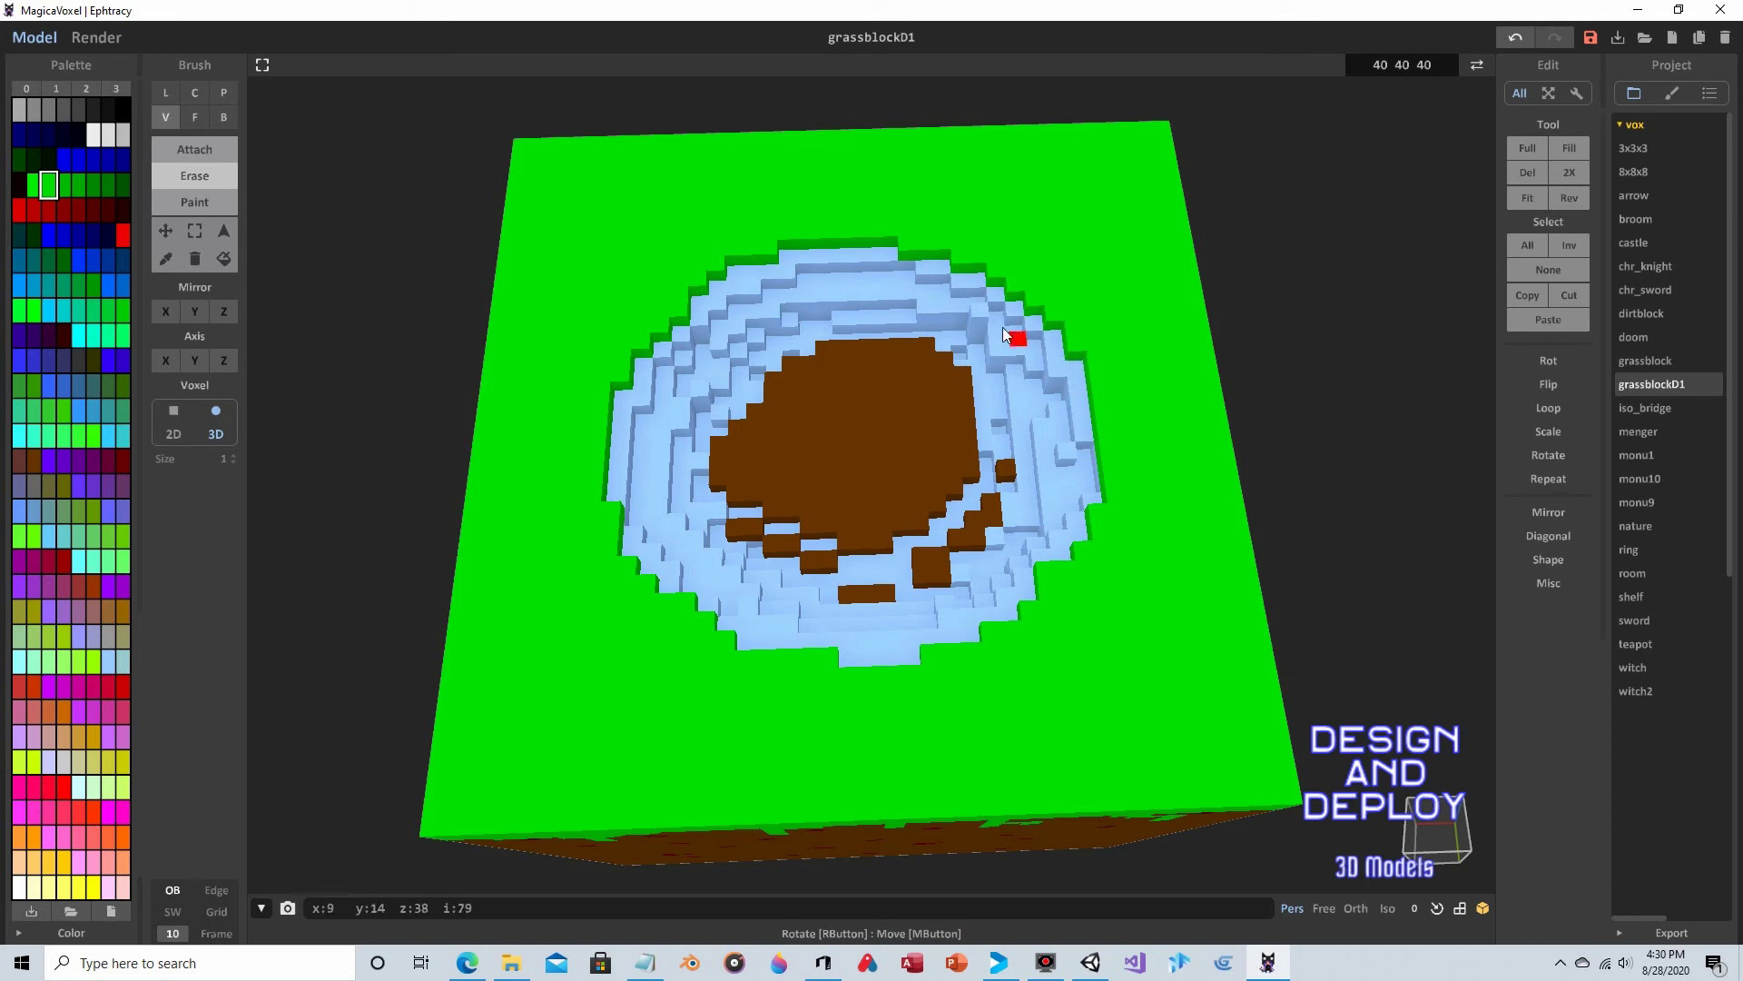
# - Erase the rest of the recess's brown floor layer freehand, including the isolated leftover voxels
pyautogui.moveTo(727, 470)
pyautogui.mouseDown()
pyautogui.moveTo(725, 426)
pyautogui.moveTo(681, 433)
pyautogui.mouseUp()
pyautogui.moveTo(700, 499)
pyautogui.mouseDown()
pyautogui.moveTo(765, 408)
pyautogui.moveTo(705, 558)
pyautogui.moveTo(741, 591)
pyautogui.moveTo(726, 537)
pyautogui.moveTo(820, 515)
pyautogui.moveTo(807, 439)
pyautogui.moveTo(870, 491)
pyautogui.moveTo(762, 455)
pyautogui.moveTo(871, 460)
pyautogui.moveTo(831, 486)
pyautogui.moveTo(823, 585)
pyautogui.moveTo(989, 490)
pyautogui.moveTo(903, 510)
pyautogui.moveTo(824, 409)
pyautogui.moveTo(698, 395)
pyautogui.moveTo(792, 381)
pyautogui.mouseUp()
pyautogui.moveTo(865, 337)
pyautogui.mouseDown()
pyautogui.moveTo(893, 429)
pyautogui.moveTo(853, 391)
pyautogui.moveTo(824, 425)
pyautogui.moveTo(892, 374)
pyautogui.mouseUp()
pyautogui.moveTo(941, 393)
pyautogui.mouseDown()
pyautogui.moveTo(950, 346)
pyautogui.moveTo(978, 477)
pyautogui.moveTo(845, 498)
pyautogui.moveTo(890, 405)
pyautogui.mouseUp()
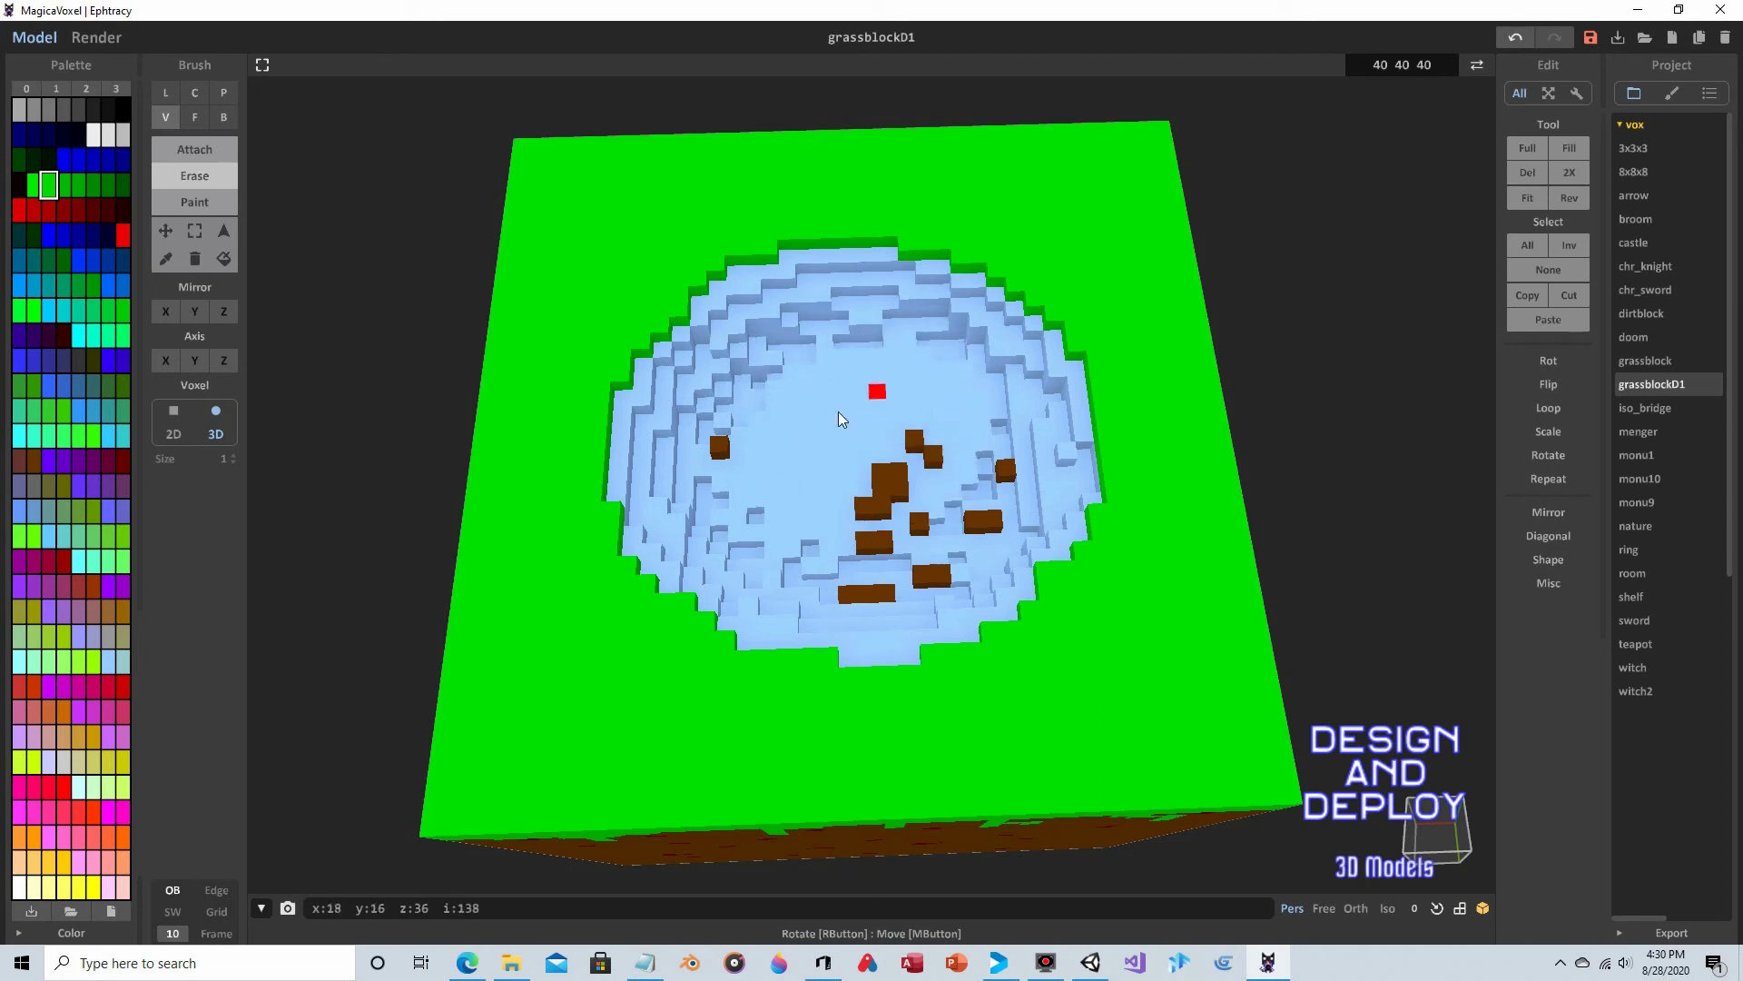
pyautogui.moveTo(592, 490); pyautogui.dragTo(786, 444)
pyautogui.moveTo(892, 520)
pyautogui.mouseDown()
pyautogui.moveTo(808, 529)
pyautogui.moveTo(844, 570)
pyautogui.moveTo(881, 562)
pyautogui.moveTo(883, 504)
pyautogui.moveTo(899, 559)
pyautogui.mouseUp()
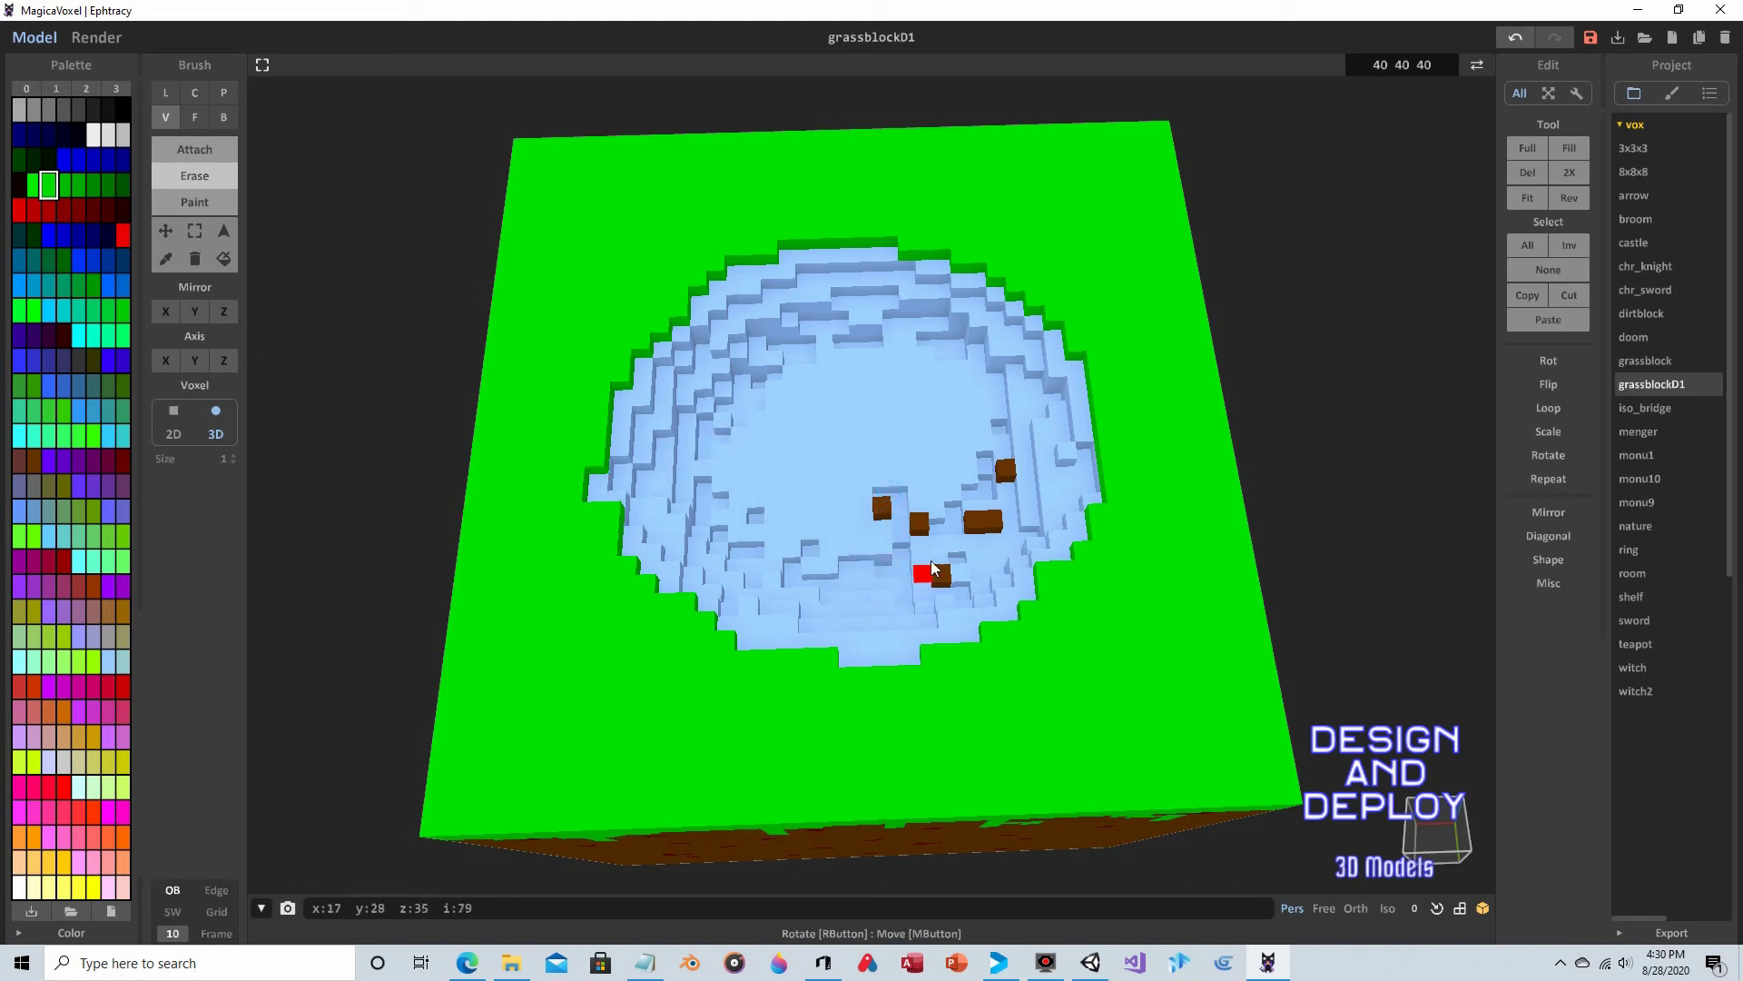
pyautogui.moveTo(999, 463)
pyautogui.mouseDown()
pyautogui.moveTo(961, 525)
pyautogui.moveTo(985, 533)
pyautogui.moveTo(1026, 494)
pyautogui.moveTo(898, 507)
pyautogui.moveTo(914, 499)
pyautogui.moveTo(891, 534)
pyautogui.moveTo(971, 517)
pyautogui.moveTo(946, 538)
pyautogui.moveTo(869, 487)
pyautogui.mouseUp()
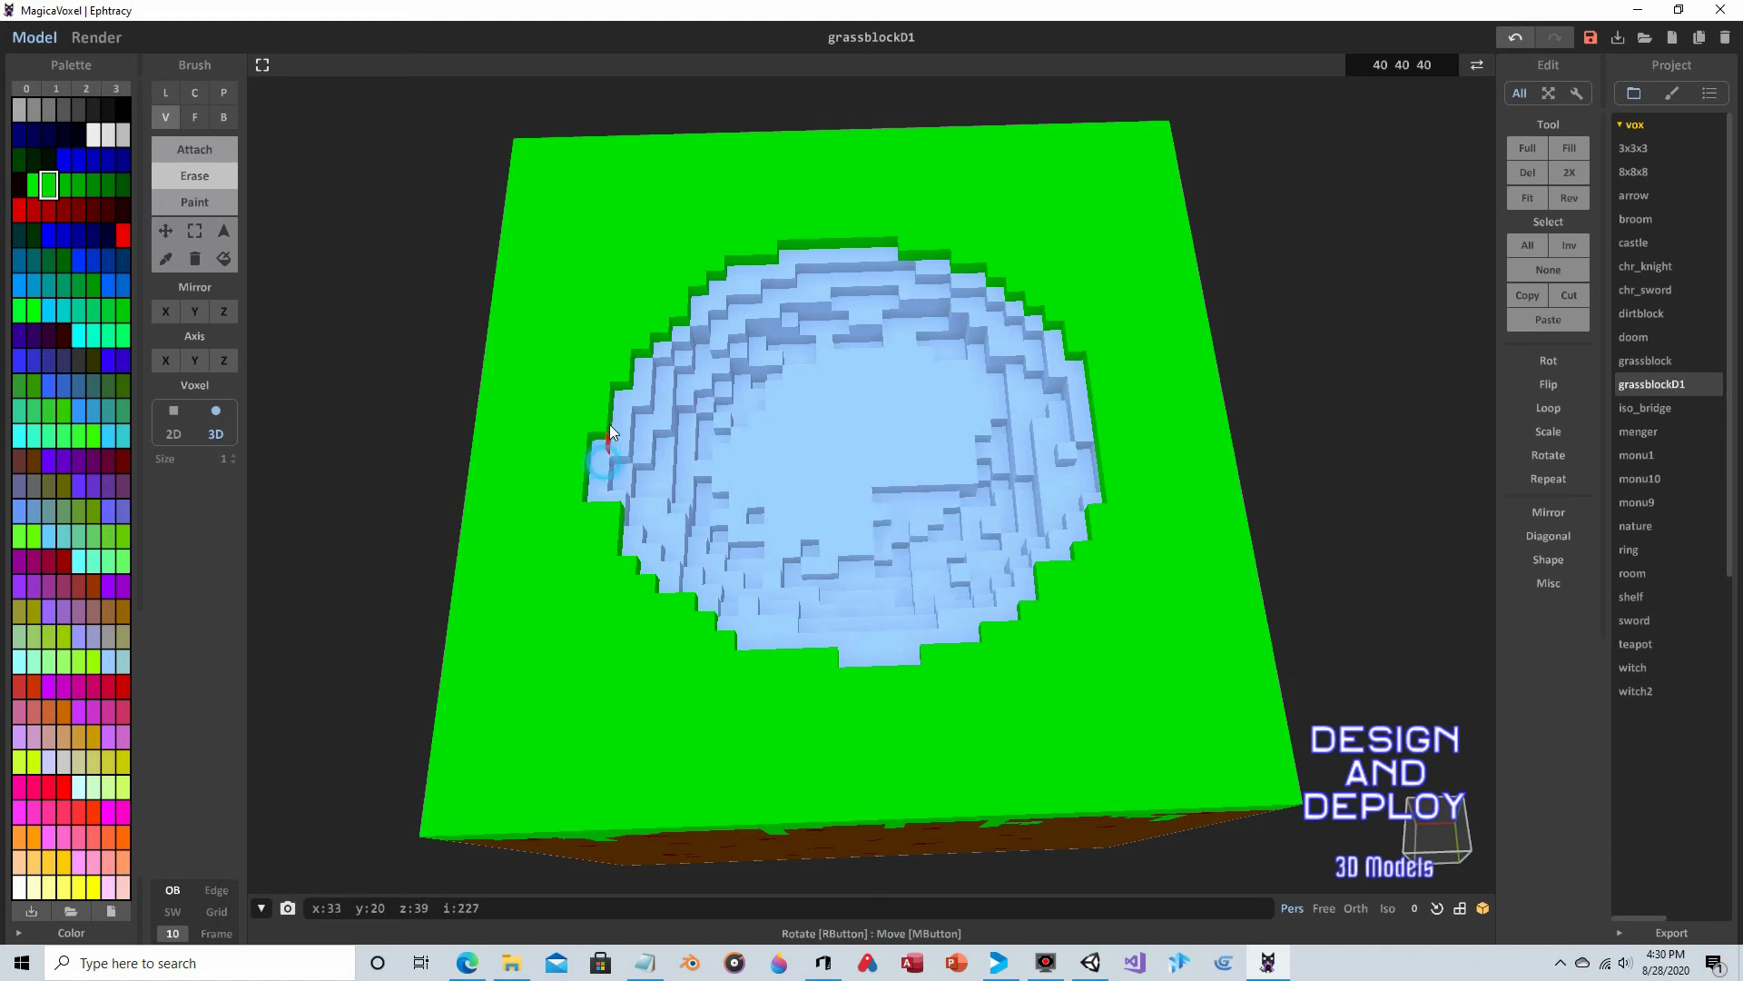
# - Widen the crater's rim at the left and back, and erase scattered voxels from its floor to make it uneven and deeper
pyautogui.moveTo(628, 363); pyautogui.dragTo(693, 290)
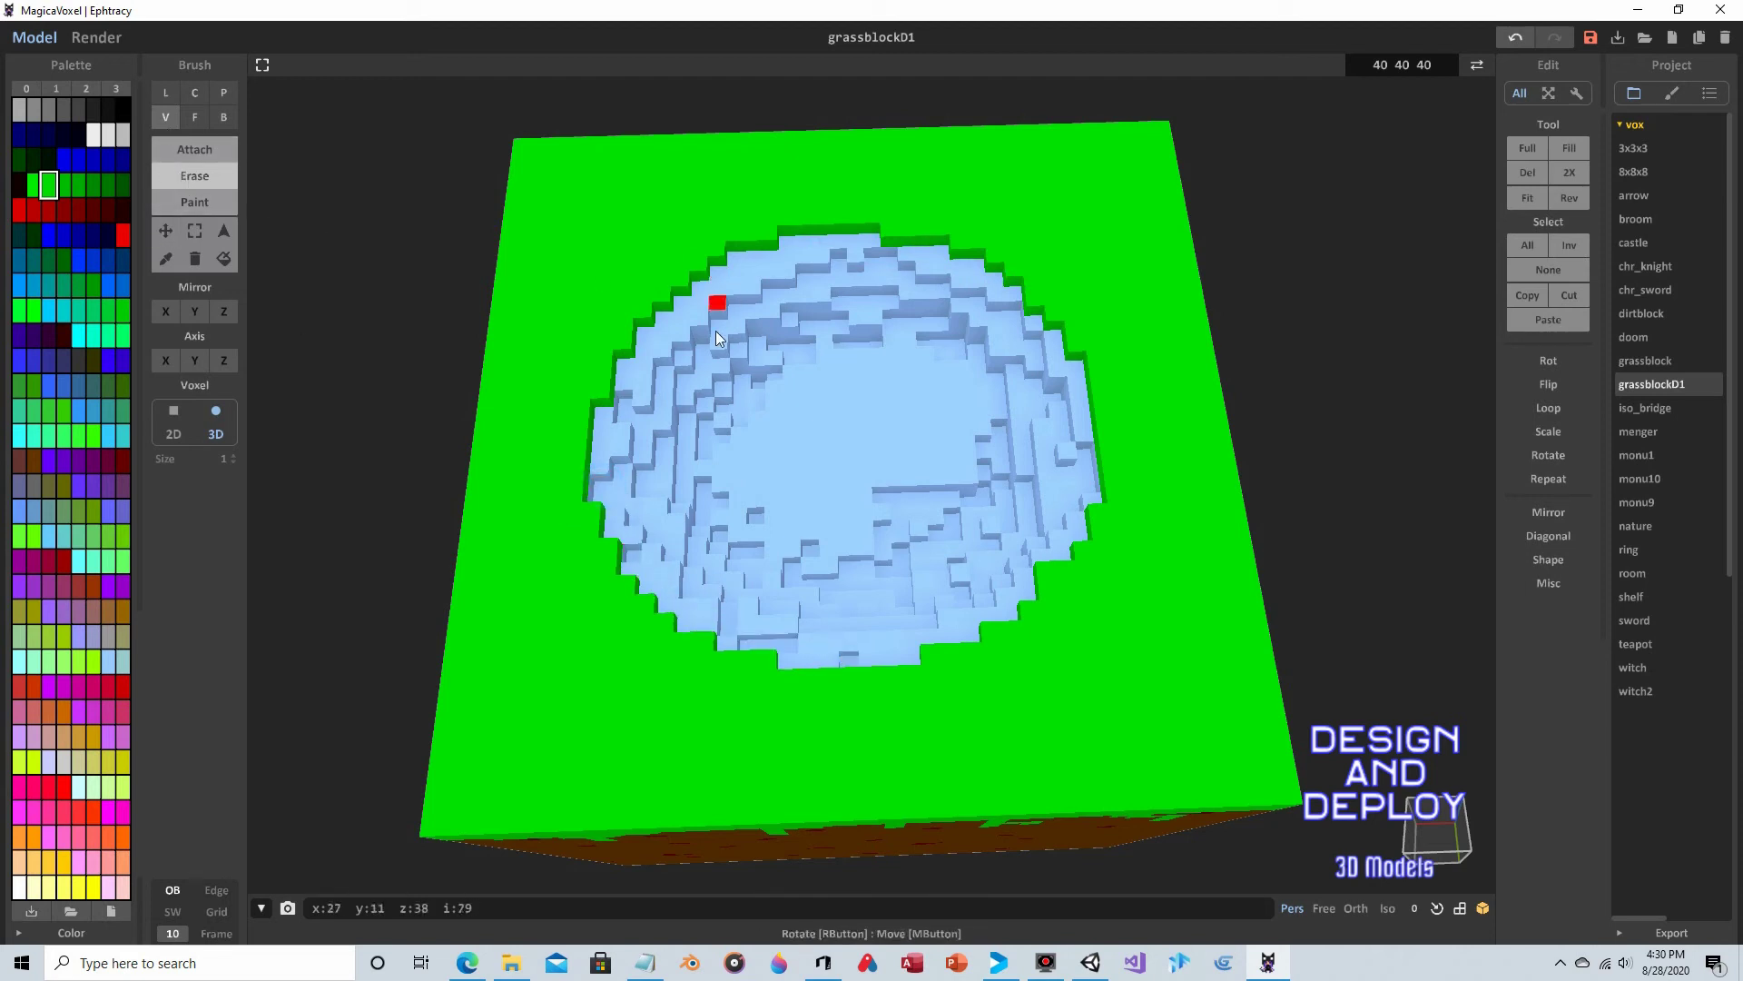
pyautogui.moveTo(784, 388)
pyautogui.mouseDown()
pyautogui.moveTo(821, 406)
pyautogui.moveTo(780, 468)
pyautogui.moveTo(918, 429)
pyautogui.moveTo(889, 490)
pyautogui.mouseUp()
pyautogui.moveTo(747, 460)
pyautogui.mouseDown()
pyautogui.moveTo(928, 438)
pyautogui.moveTo(841, 409)
pyautogui.moveTo(896, 371)
pyautogui.moveTo(852, 373)
pyautogui.moveTo(908, 362)
pyautogui.moveTo(786, 548)
pyautogui.mouseUp()
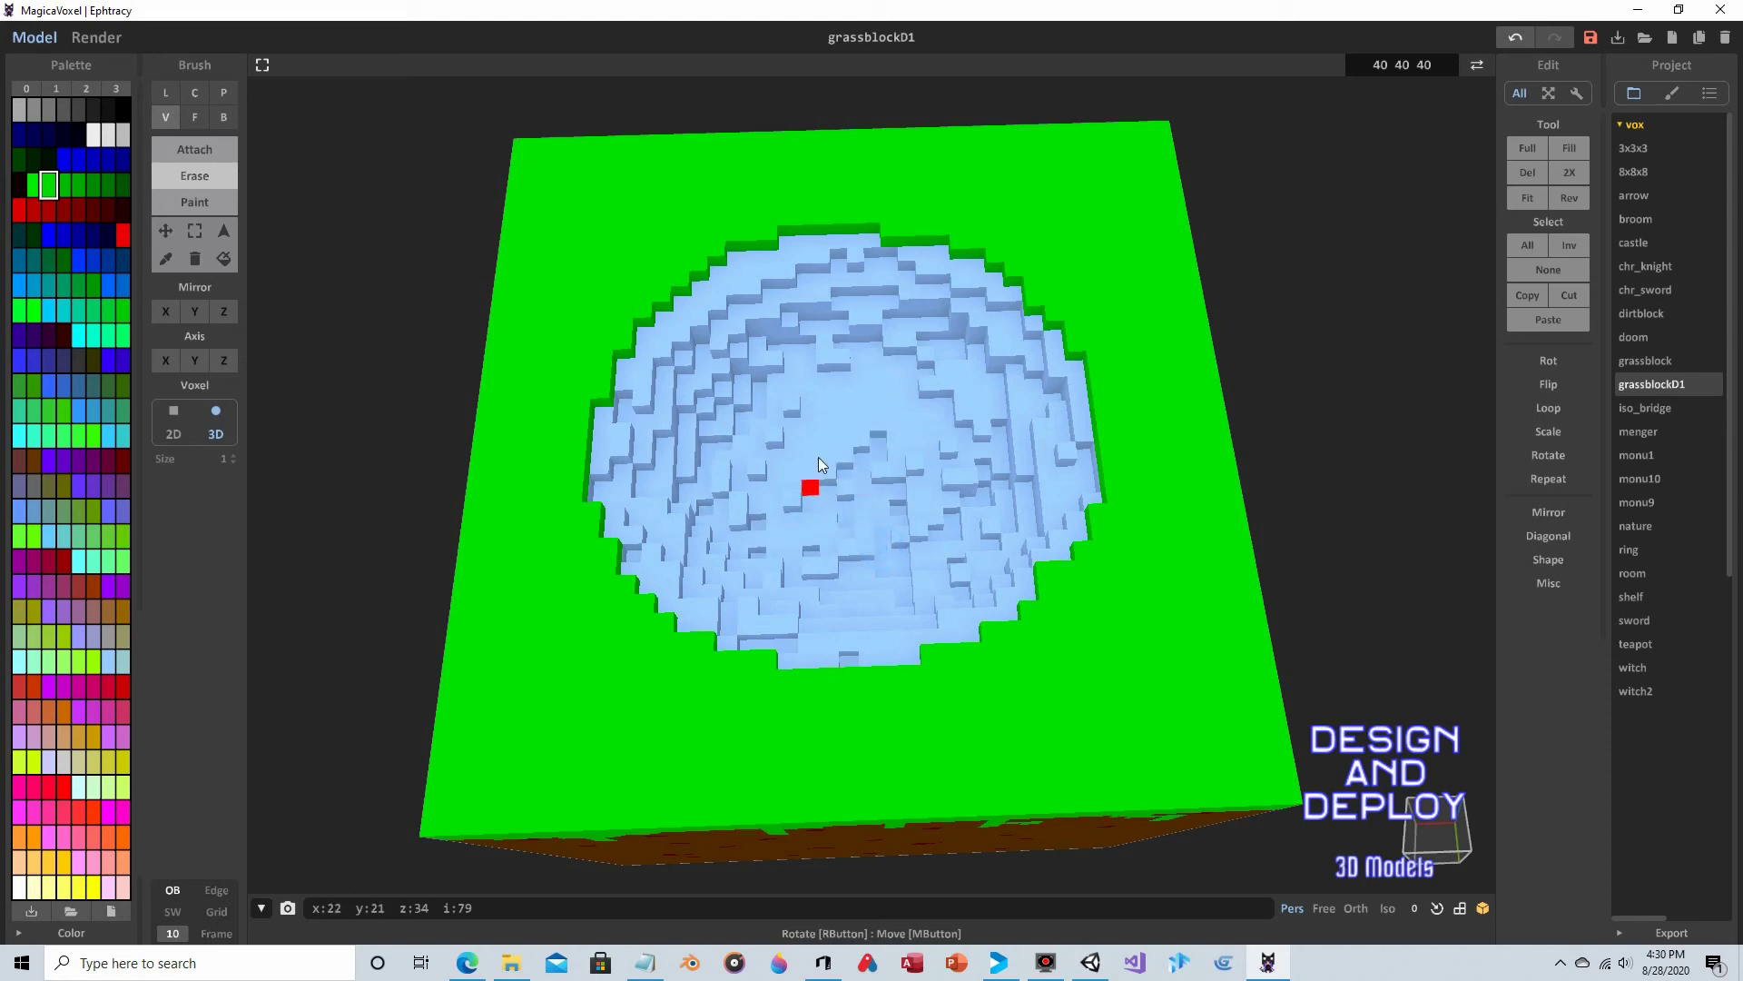
pyautogui.moveTo(815, 474); pyautogui.dragTo(821, 443)
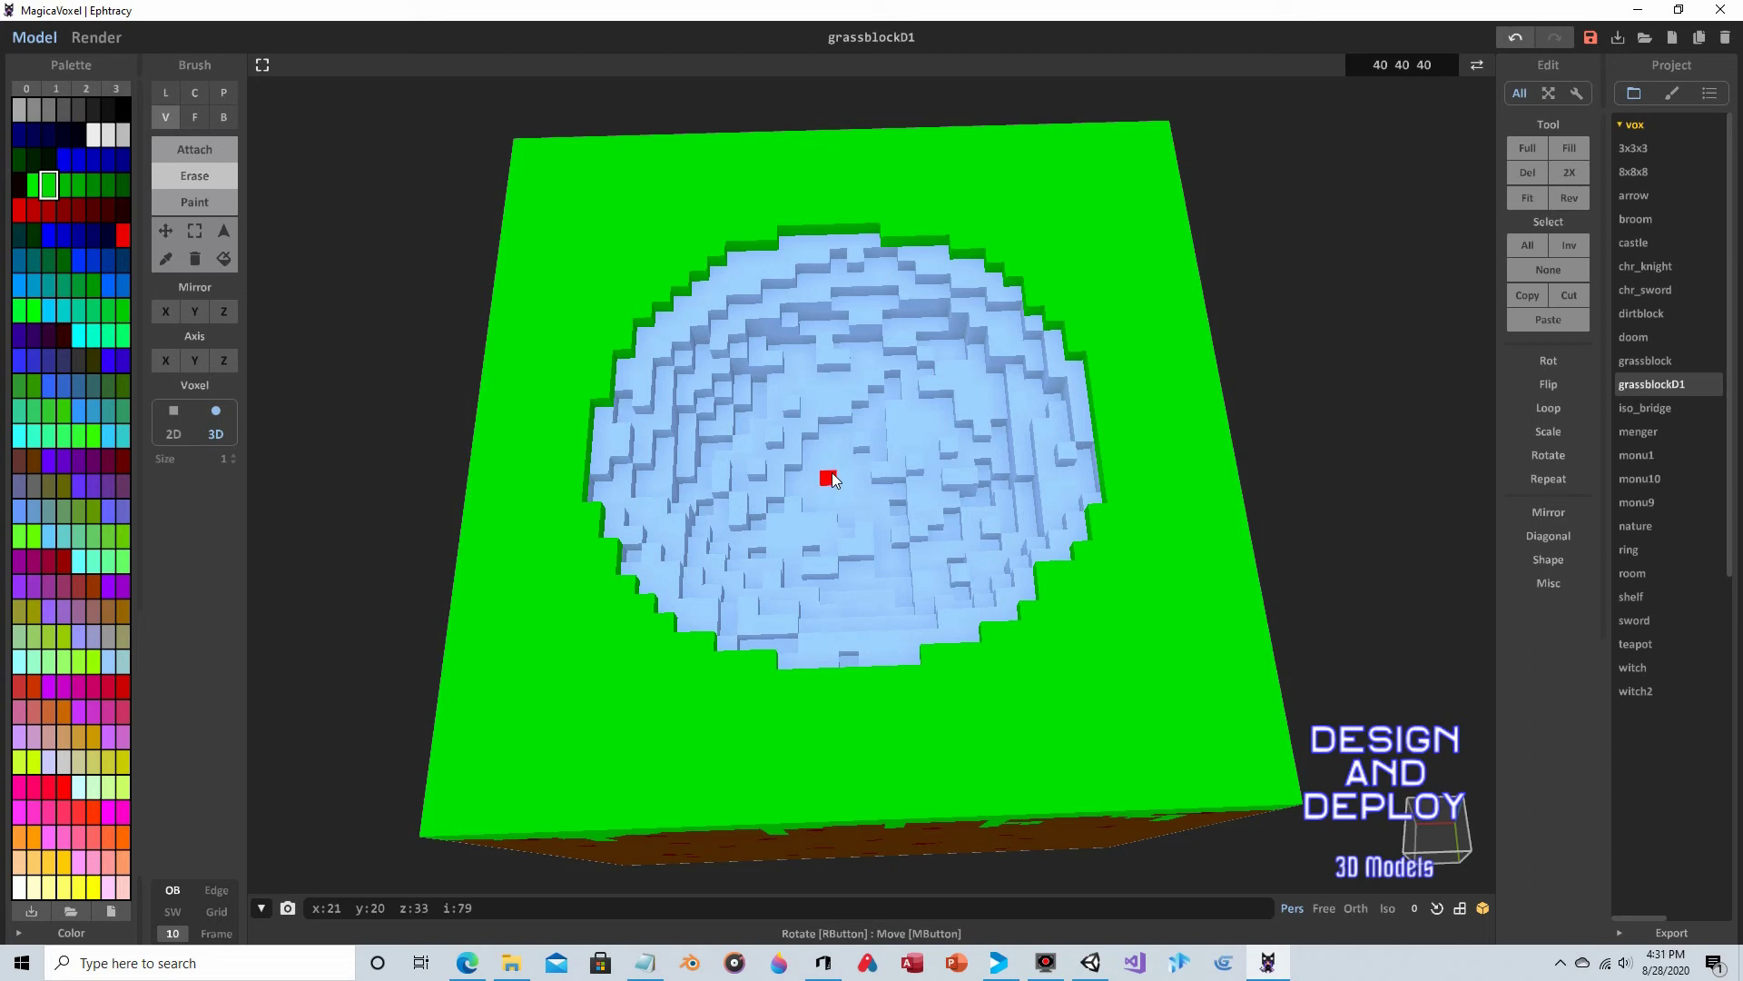
pyautogui.click(832, 479)
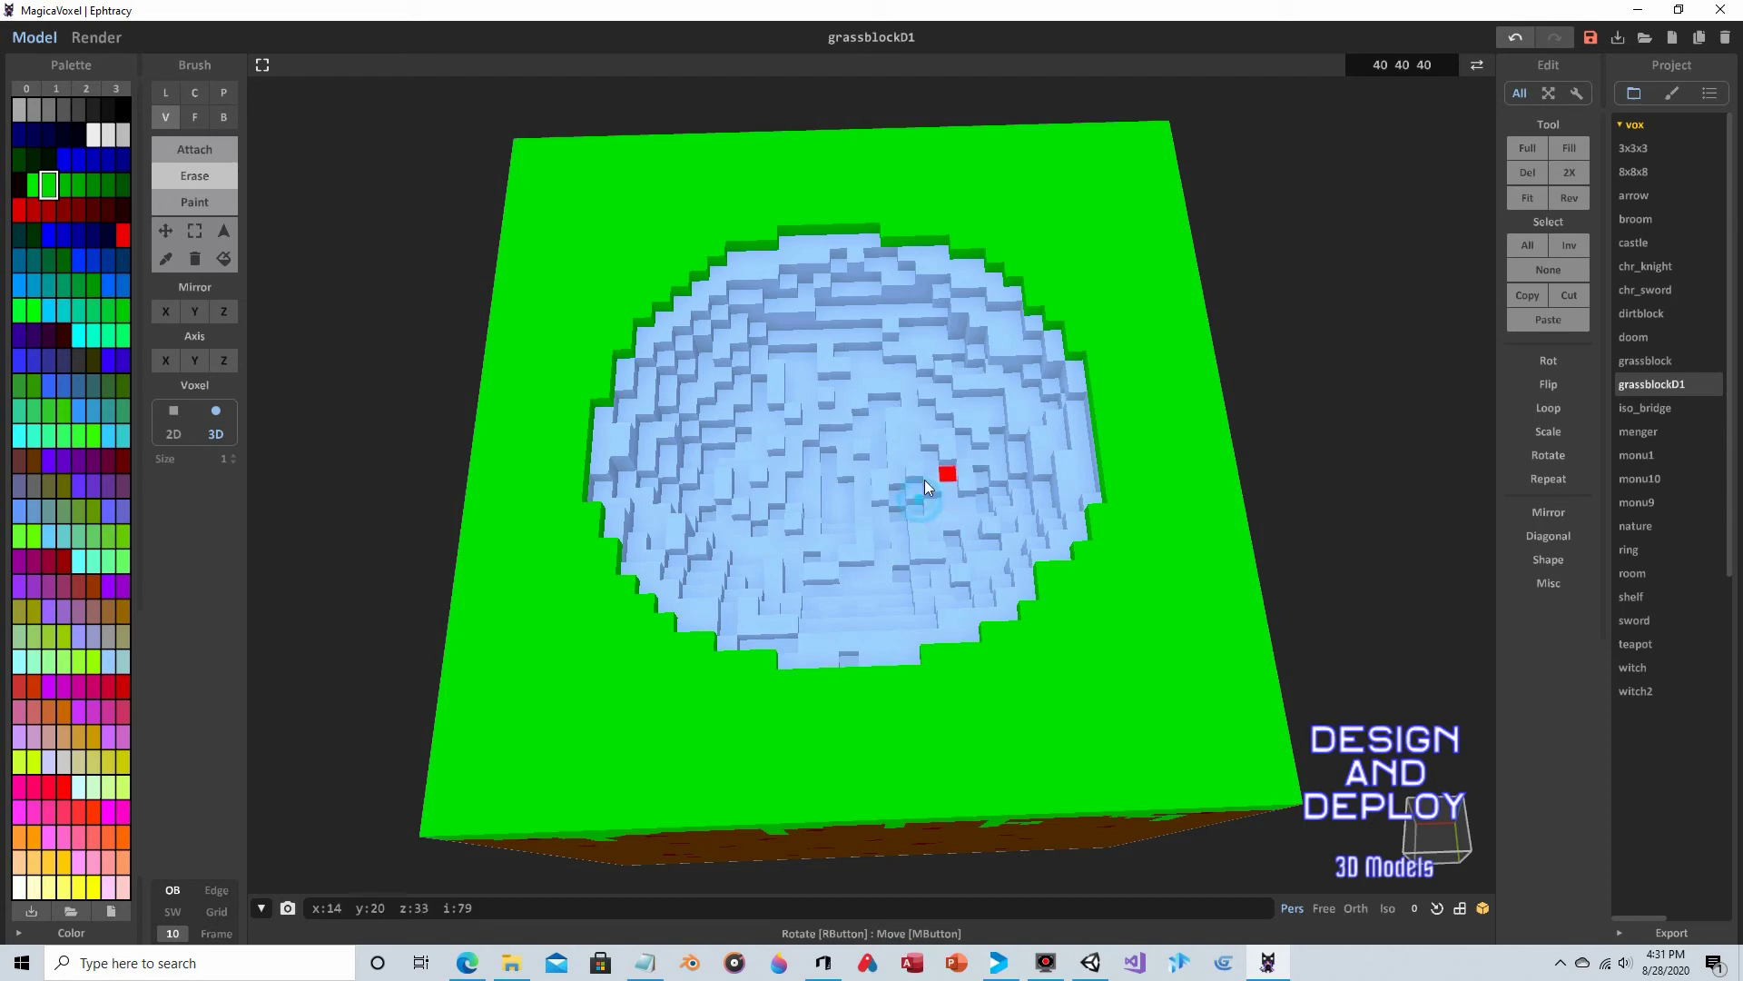
pyautogui.moveTo(886, 445); pyautogui.dragTo(819, 322, button='right')
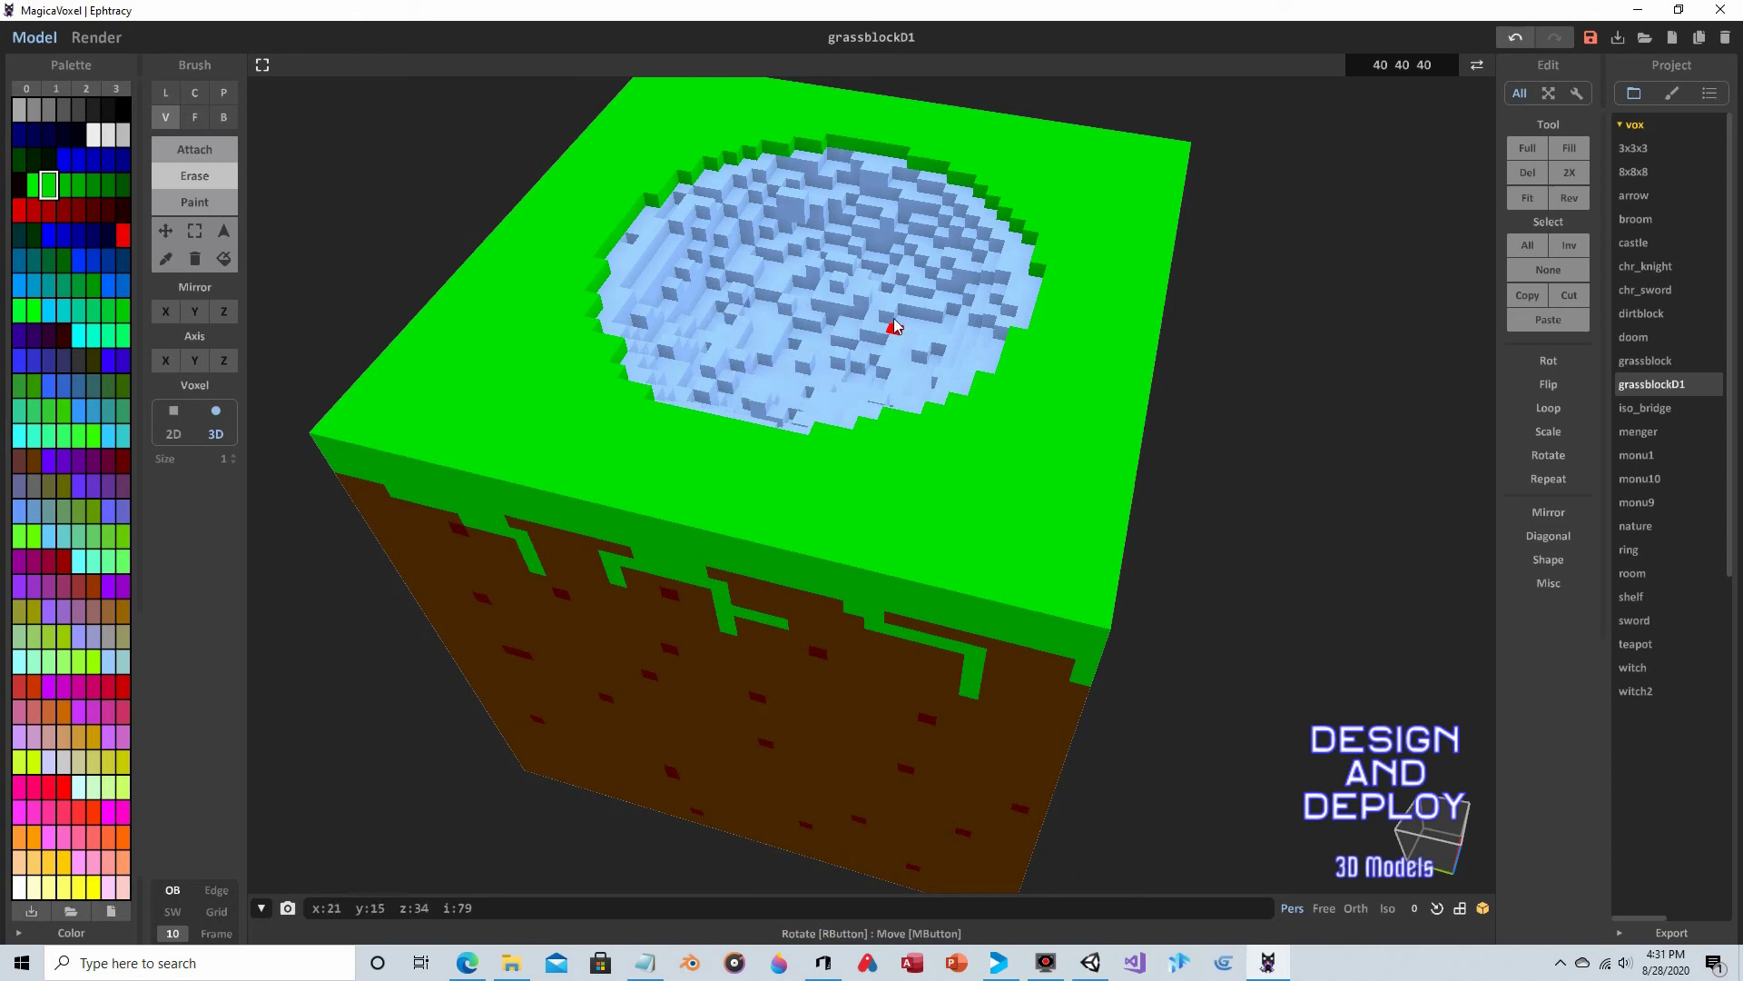
pyautogui.moveTo(839, 280)
pyautogui.mouseDown(button='right')
pyautogui.moveTo(845, 227)
pyautogui.moveTo(890, 199)
pyautogui.moveTo(902, 251)
pyautogui.moveTo(934, 191)
pyautogui.moveTo(826, 303)
pyautogui.moveTo(908, 335)
pyautogui.moveTo(833, 283)
pyautogui.mouseUp(button='right')
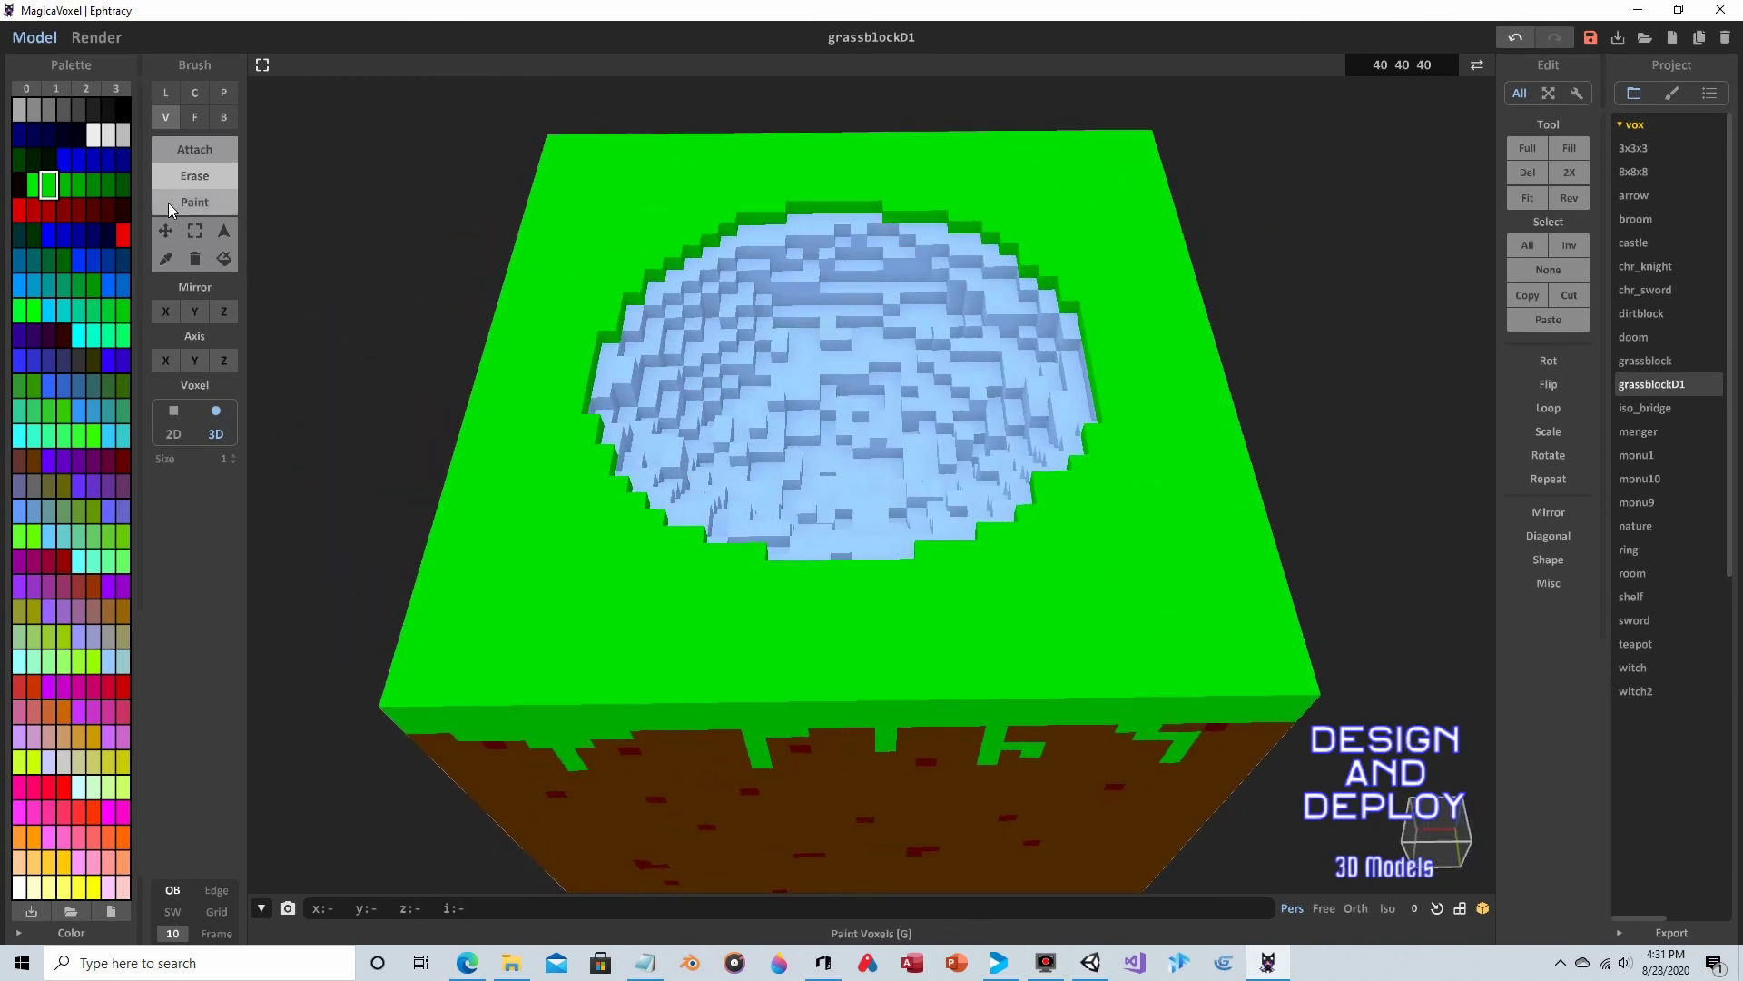
pyautogui.click(172, 150)
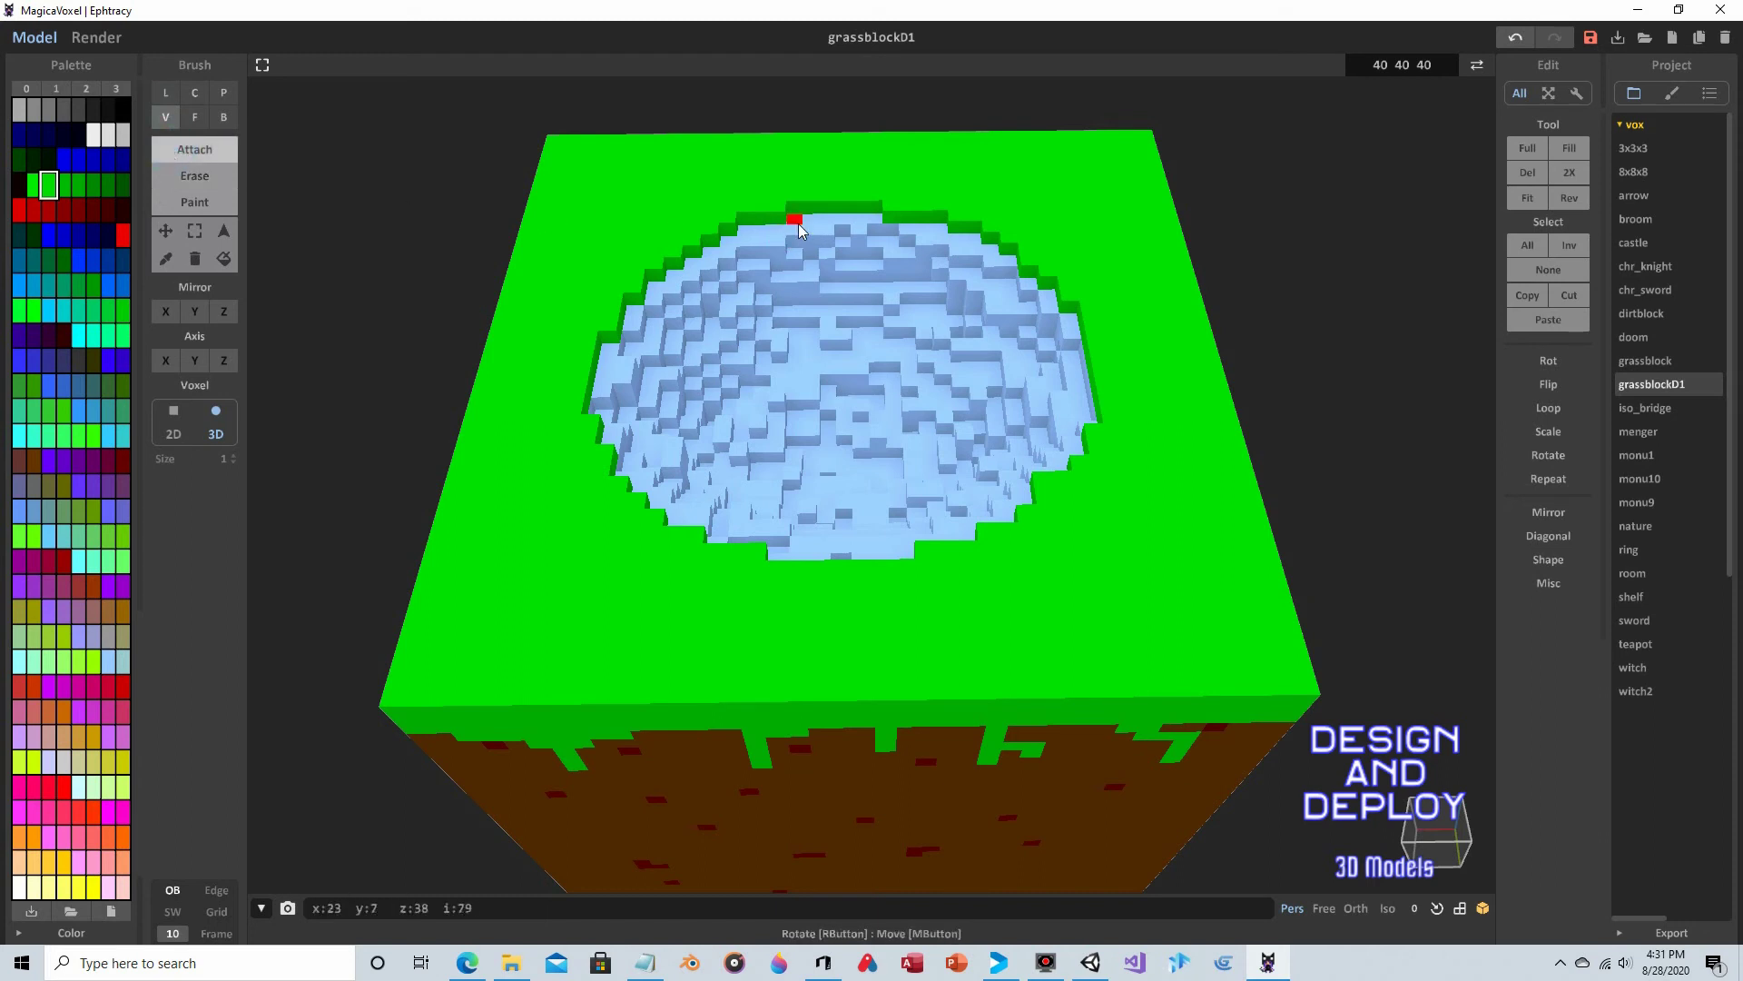
pyautogui.click(1513, 40)
# - Paint the blue upper ledge along the crater's back and right sides green with the Face brush
pyautogui.click(211, 203)
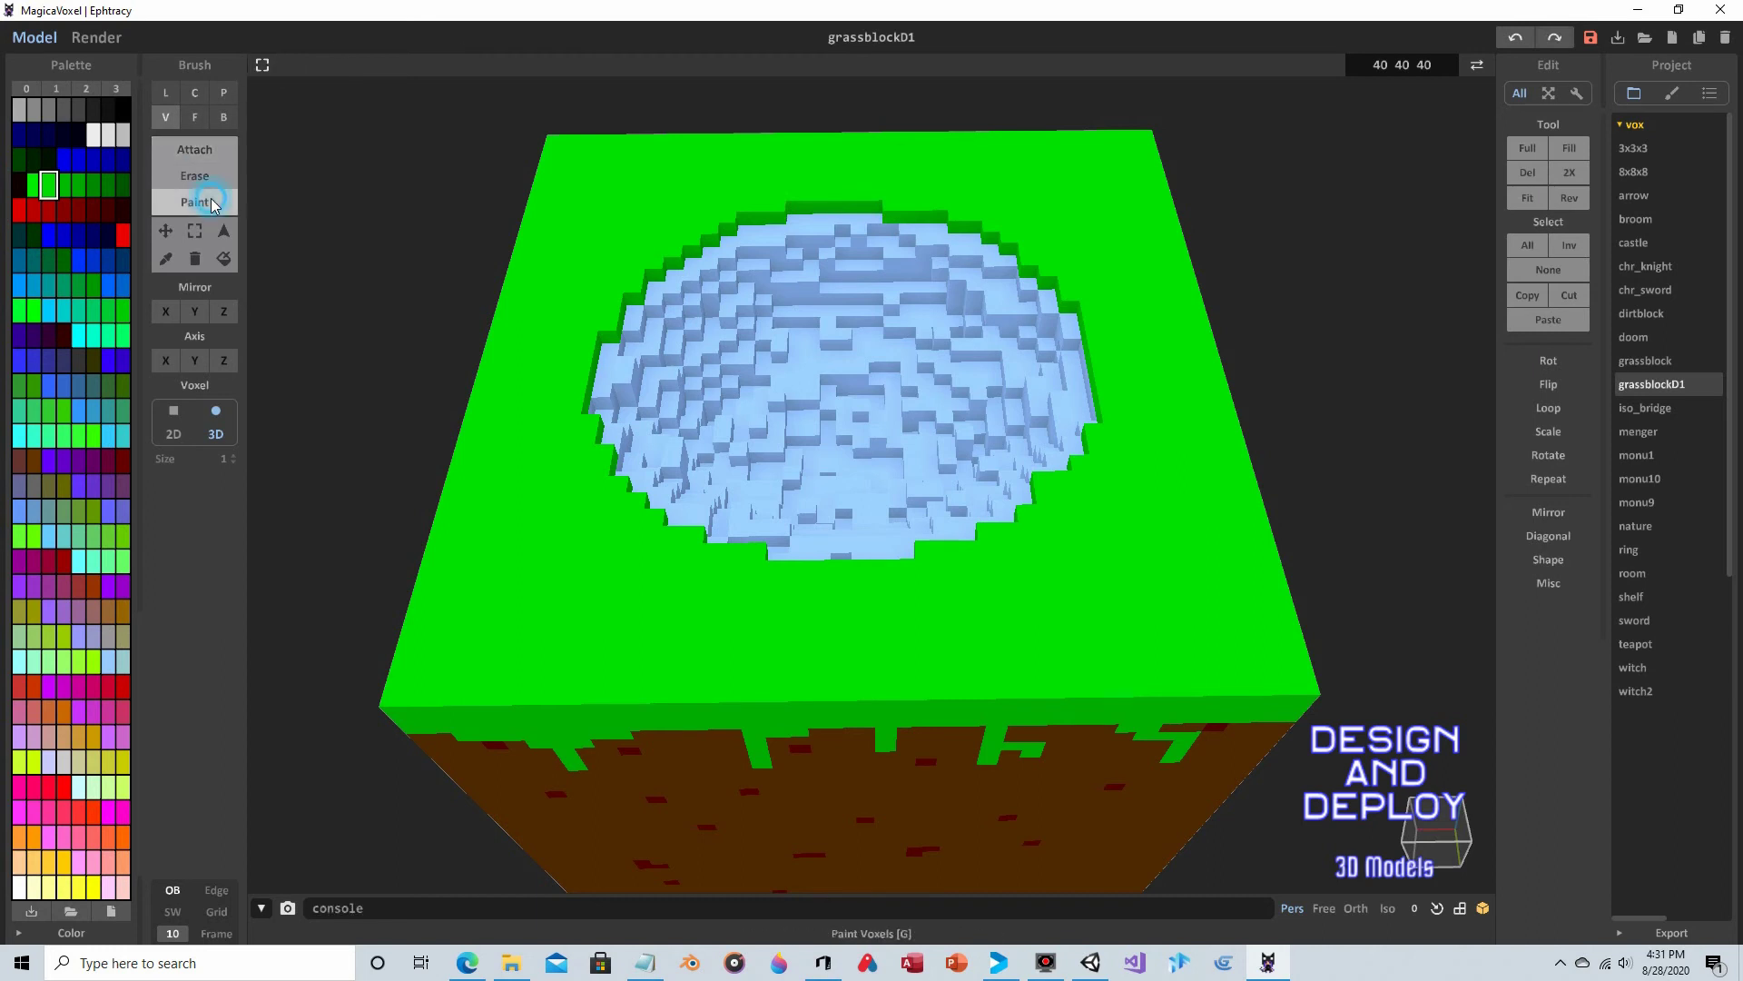
pyautogui.moveTo(826, 223); pyautogui.dragTo(814, 270, button='right')
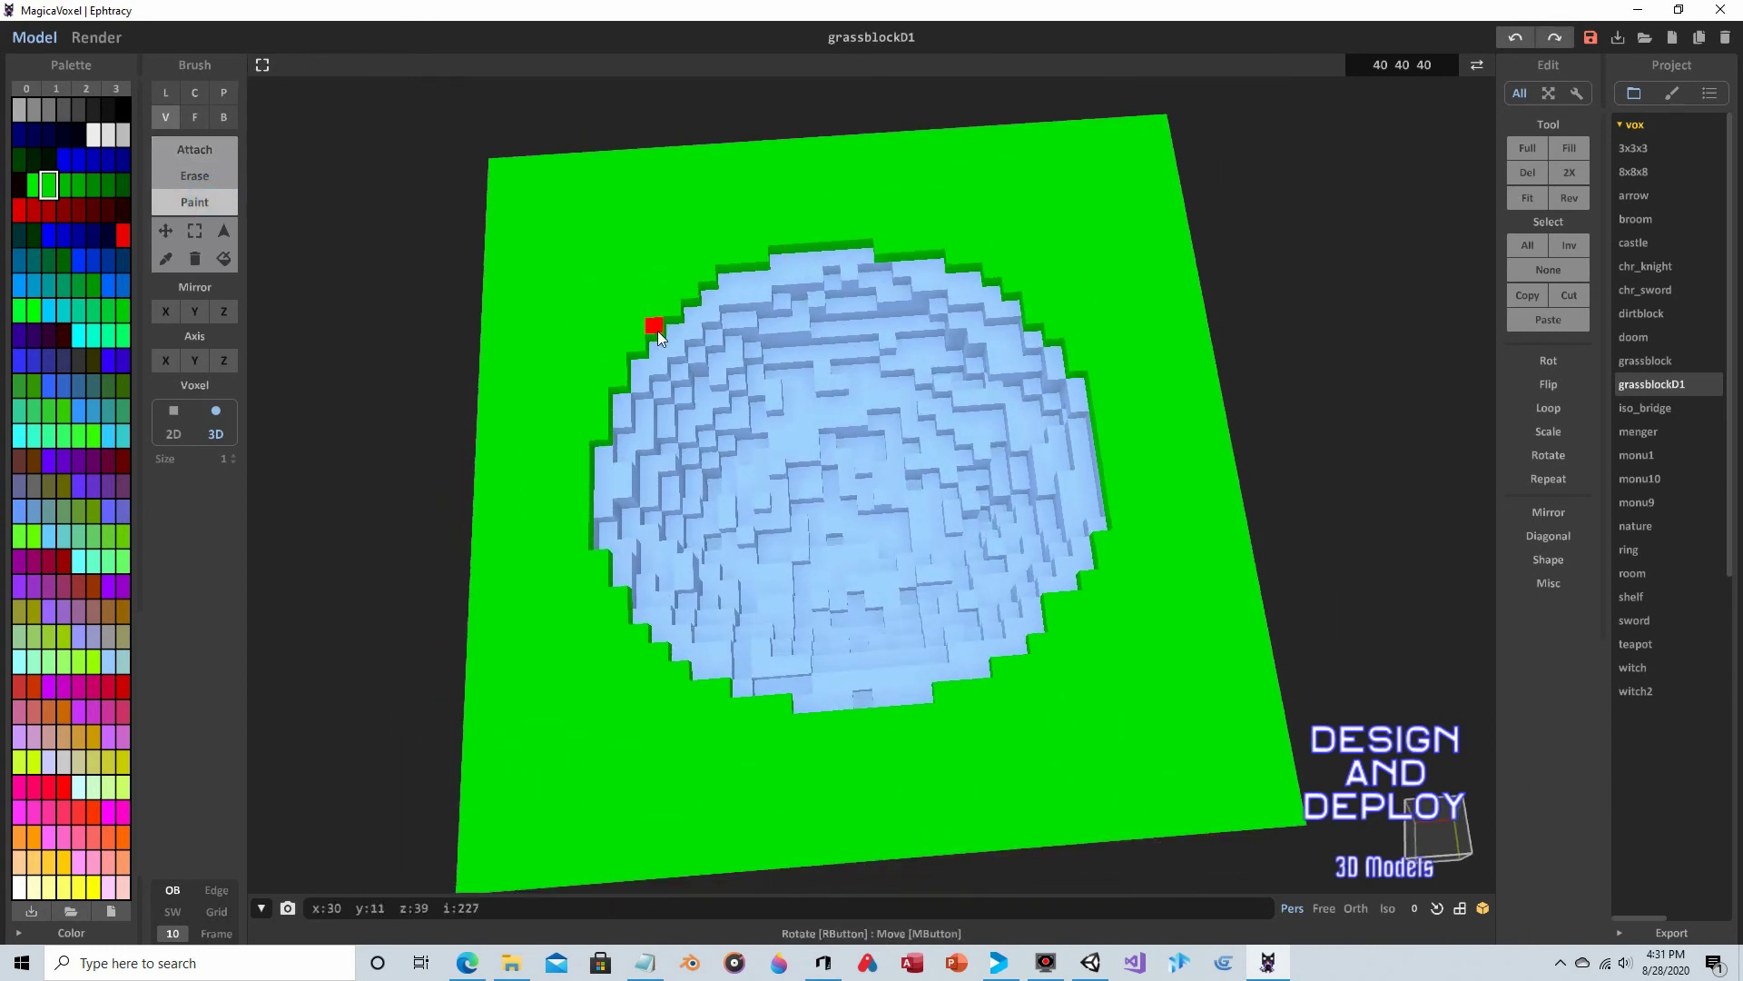
pyautogui.click(194, 117)
pyautogui.click(787, 275)
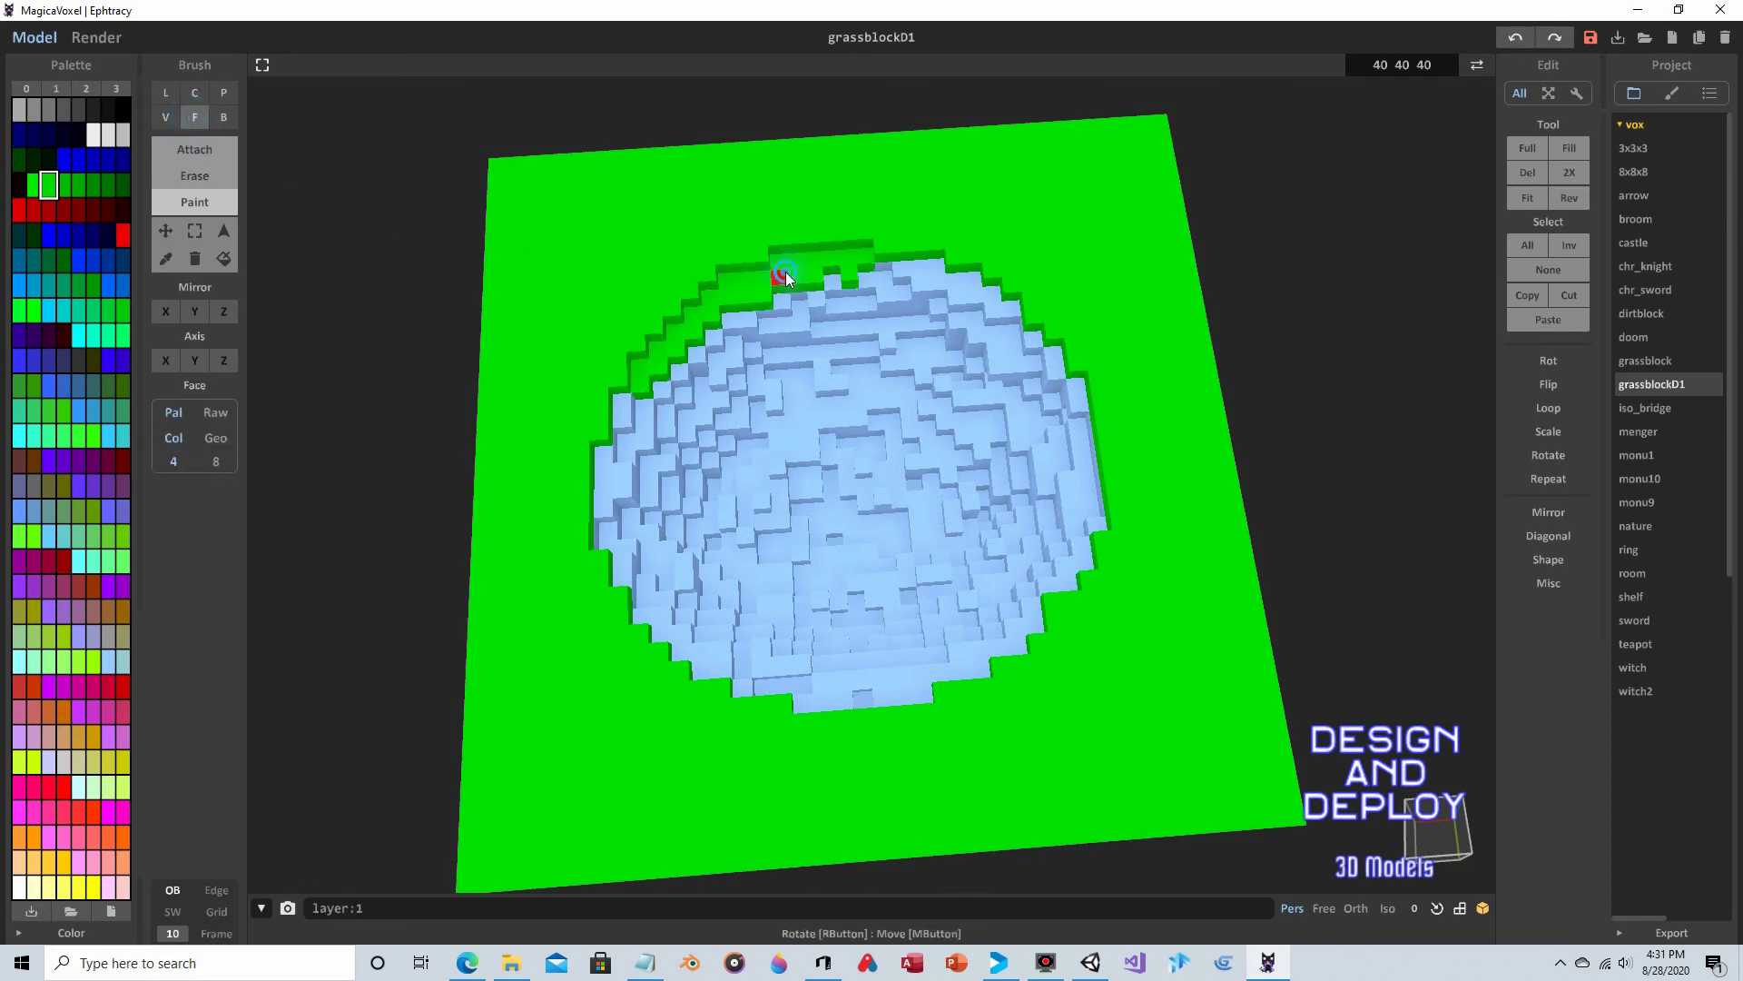
pyautogui.click(945, 278)
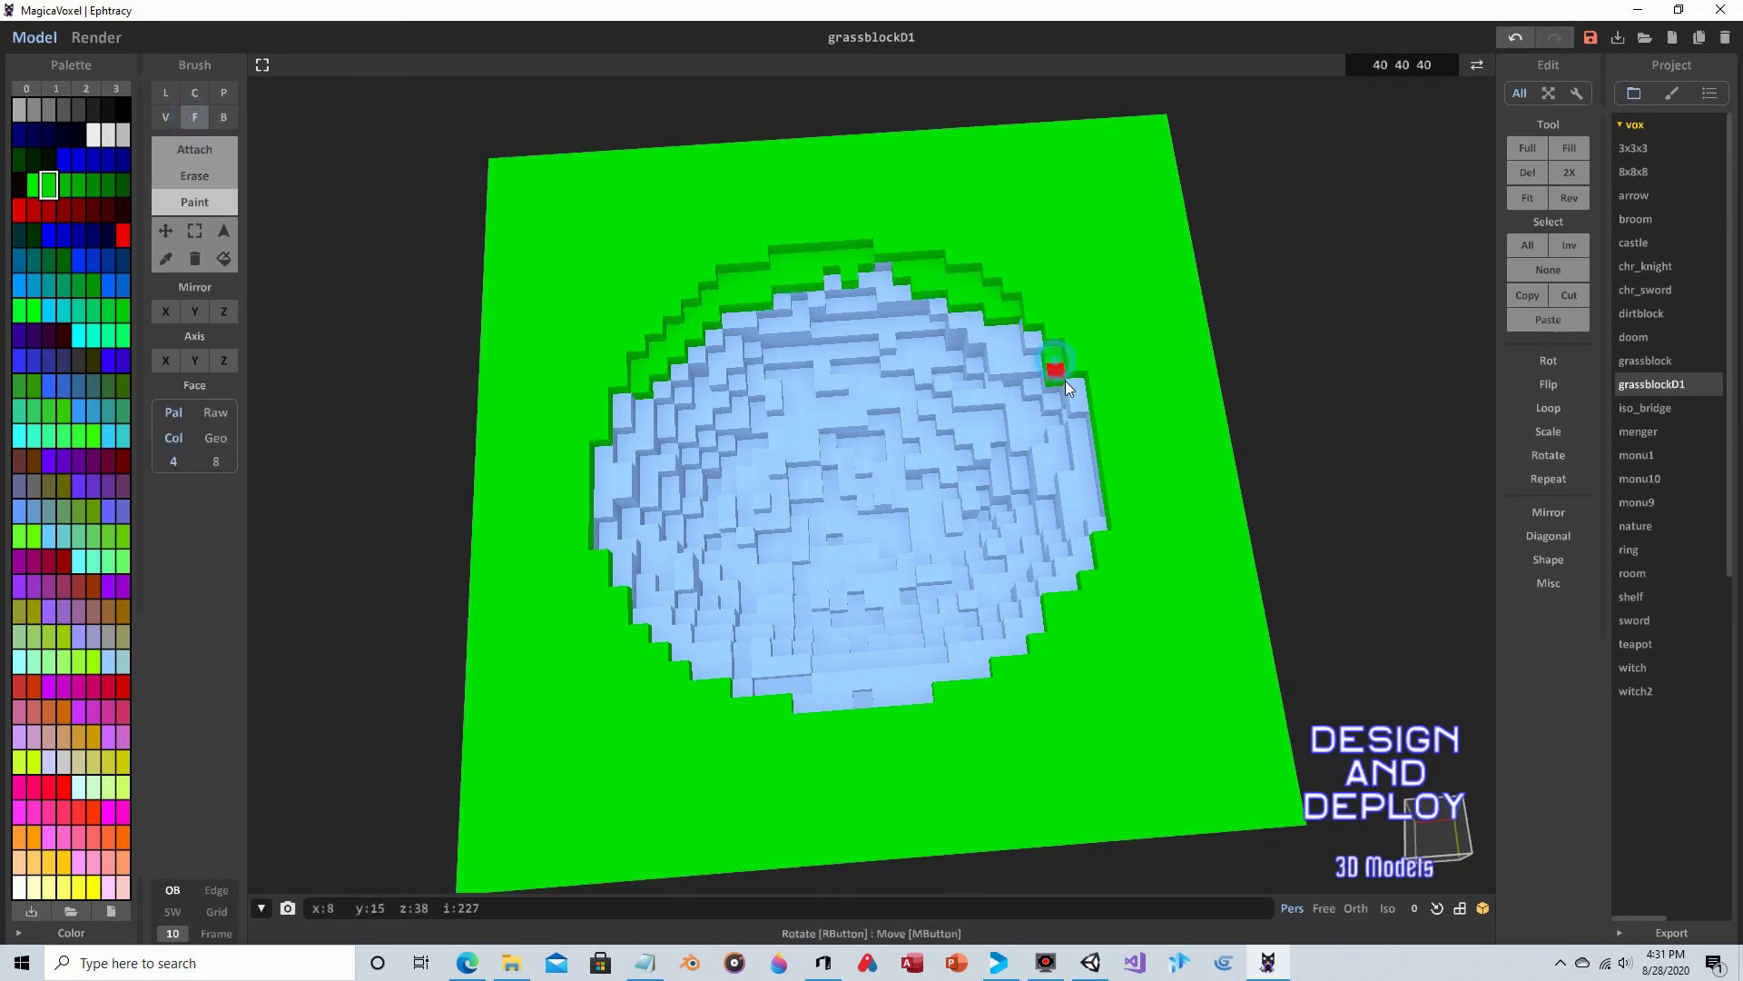
pyautogui.moveTo(1086, 465); pyautogui.dragTo(1044, 220, button='right')
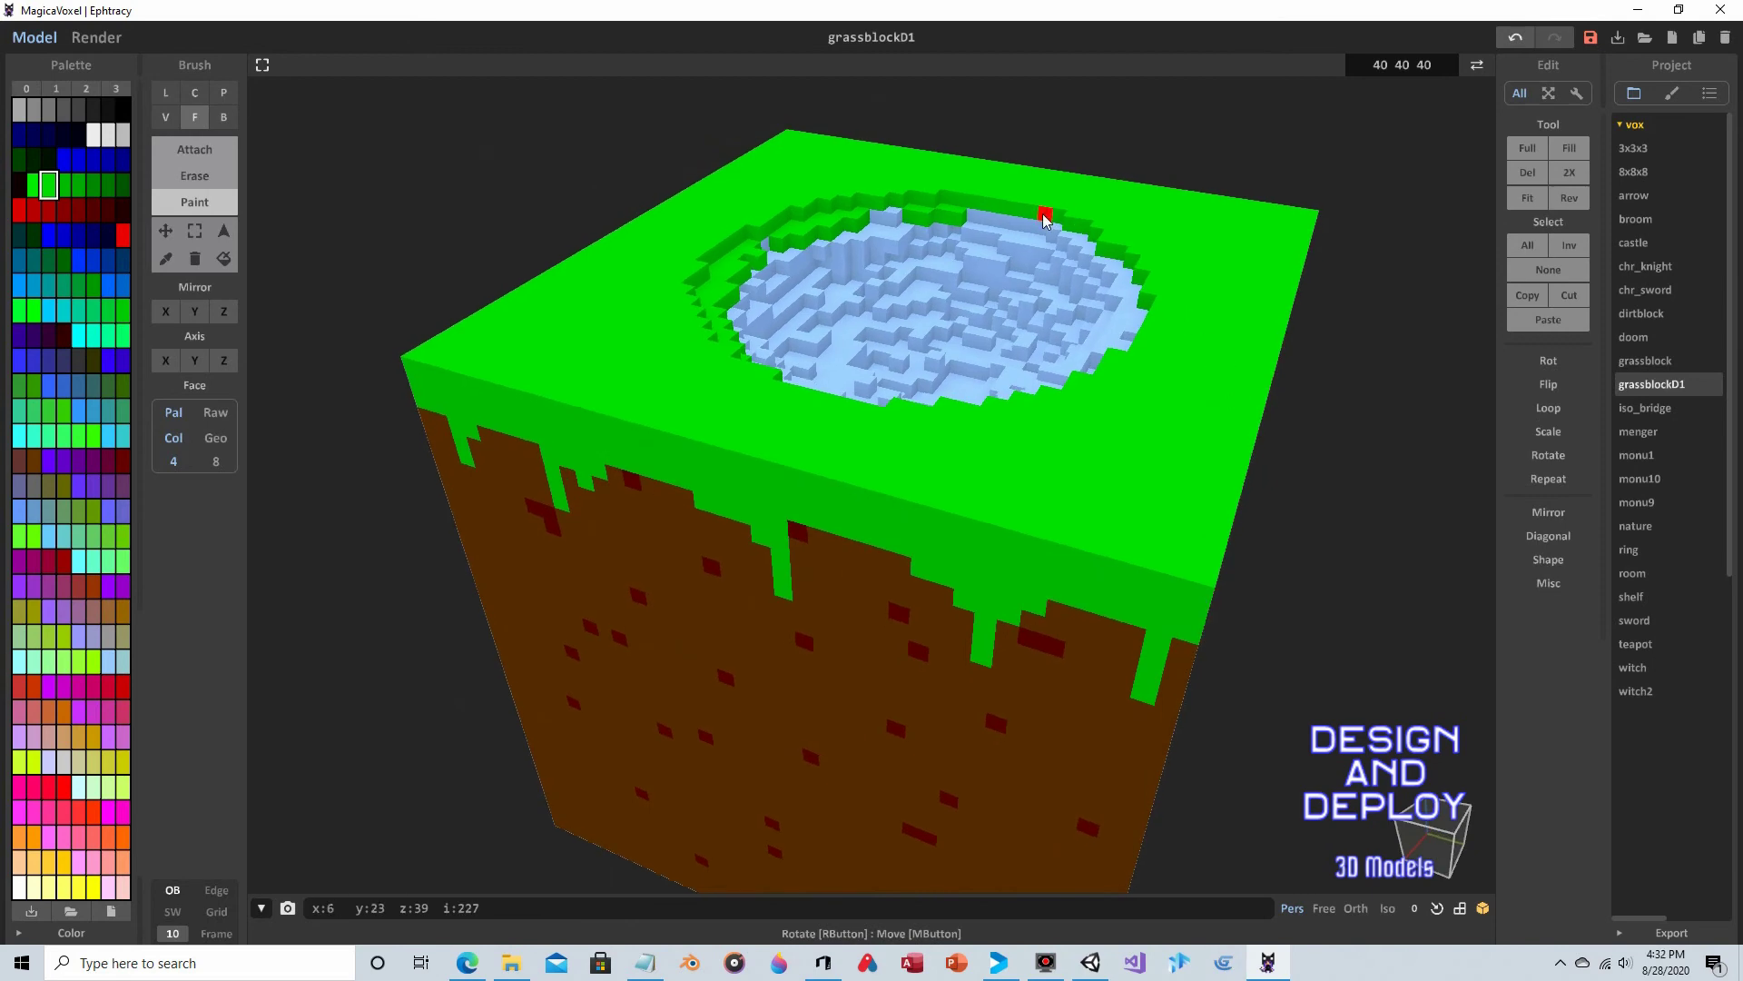
pyautogui.click(1079, 245)
pyautogui.click(1116, 283)
pyautogui.click(1105, 265)
# - Paint the remaining blue ledge faces around the crater's rim green, including the layer below the back edge
pyautogui.moveTo(1056, 232); pyautogui.dragTo(683, 205, button='right')
pyautogui.click(766, 208)
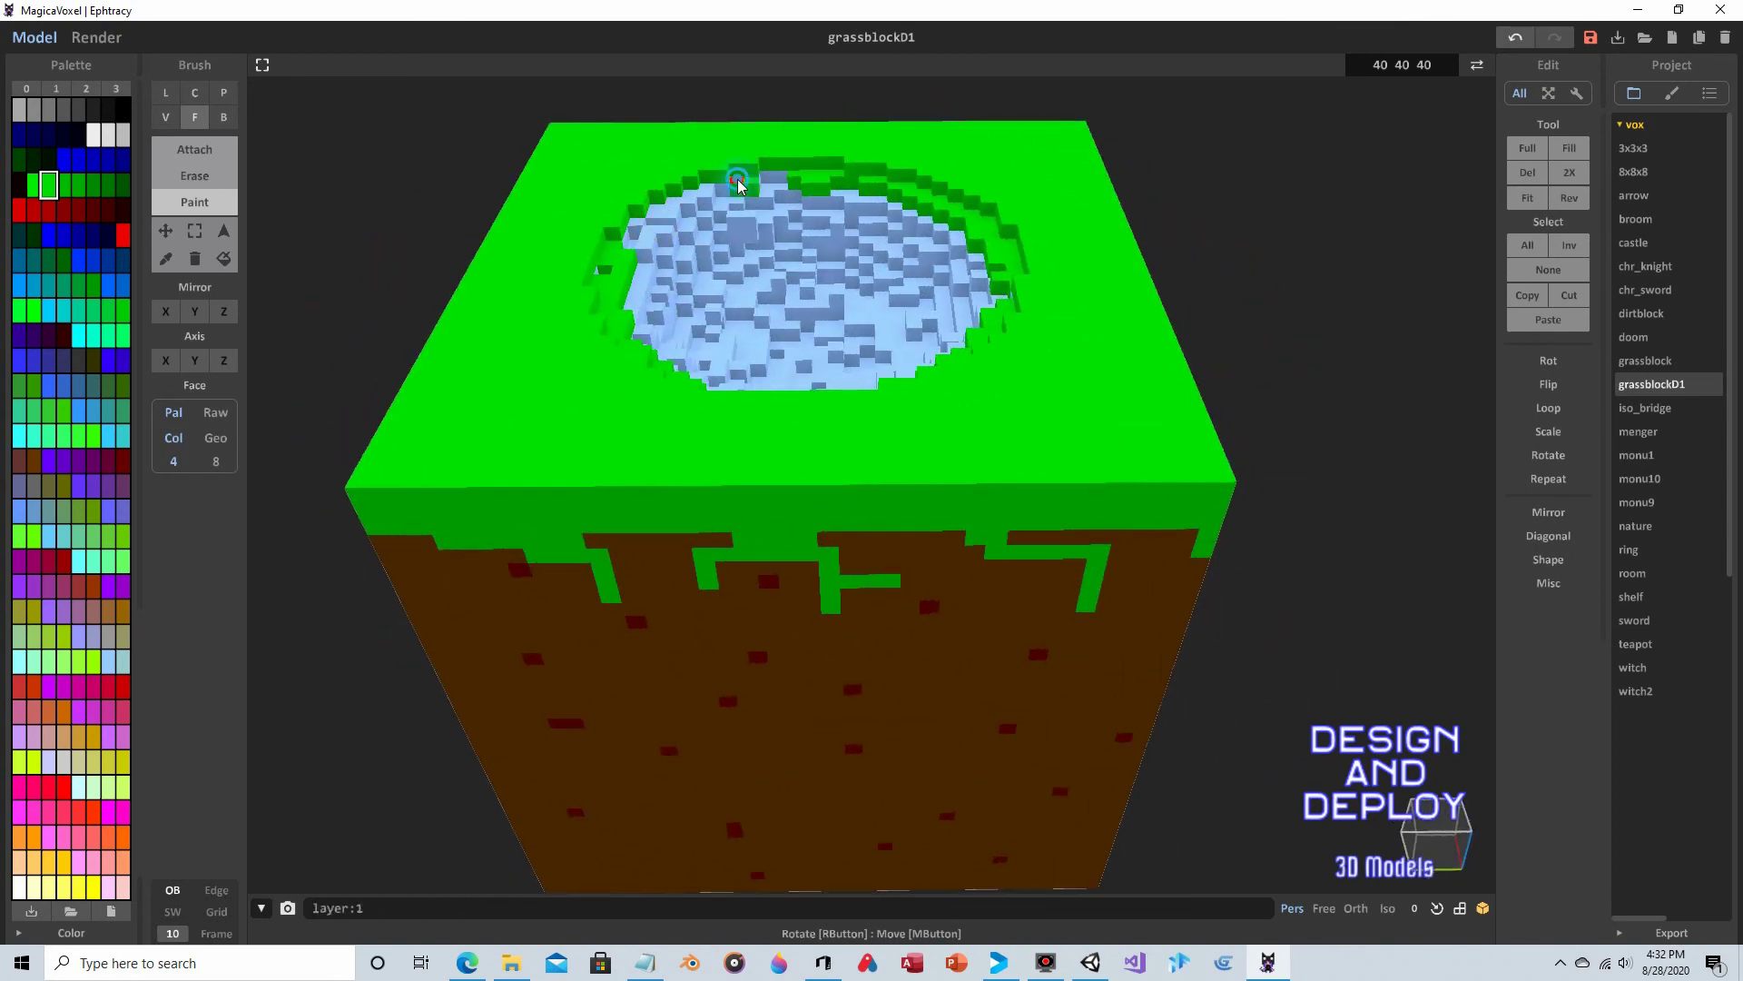
pyautogui.click(640, 225)
pyautogui.moveTo(640, 225); pyautogui.dragTo(901, 249, button='right')
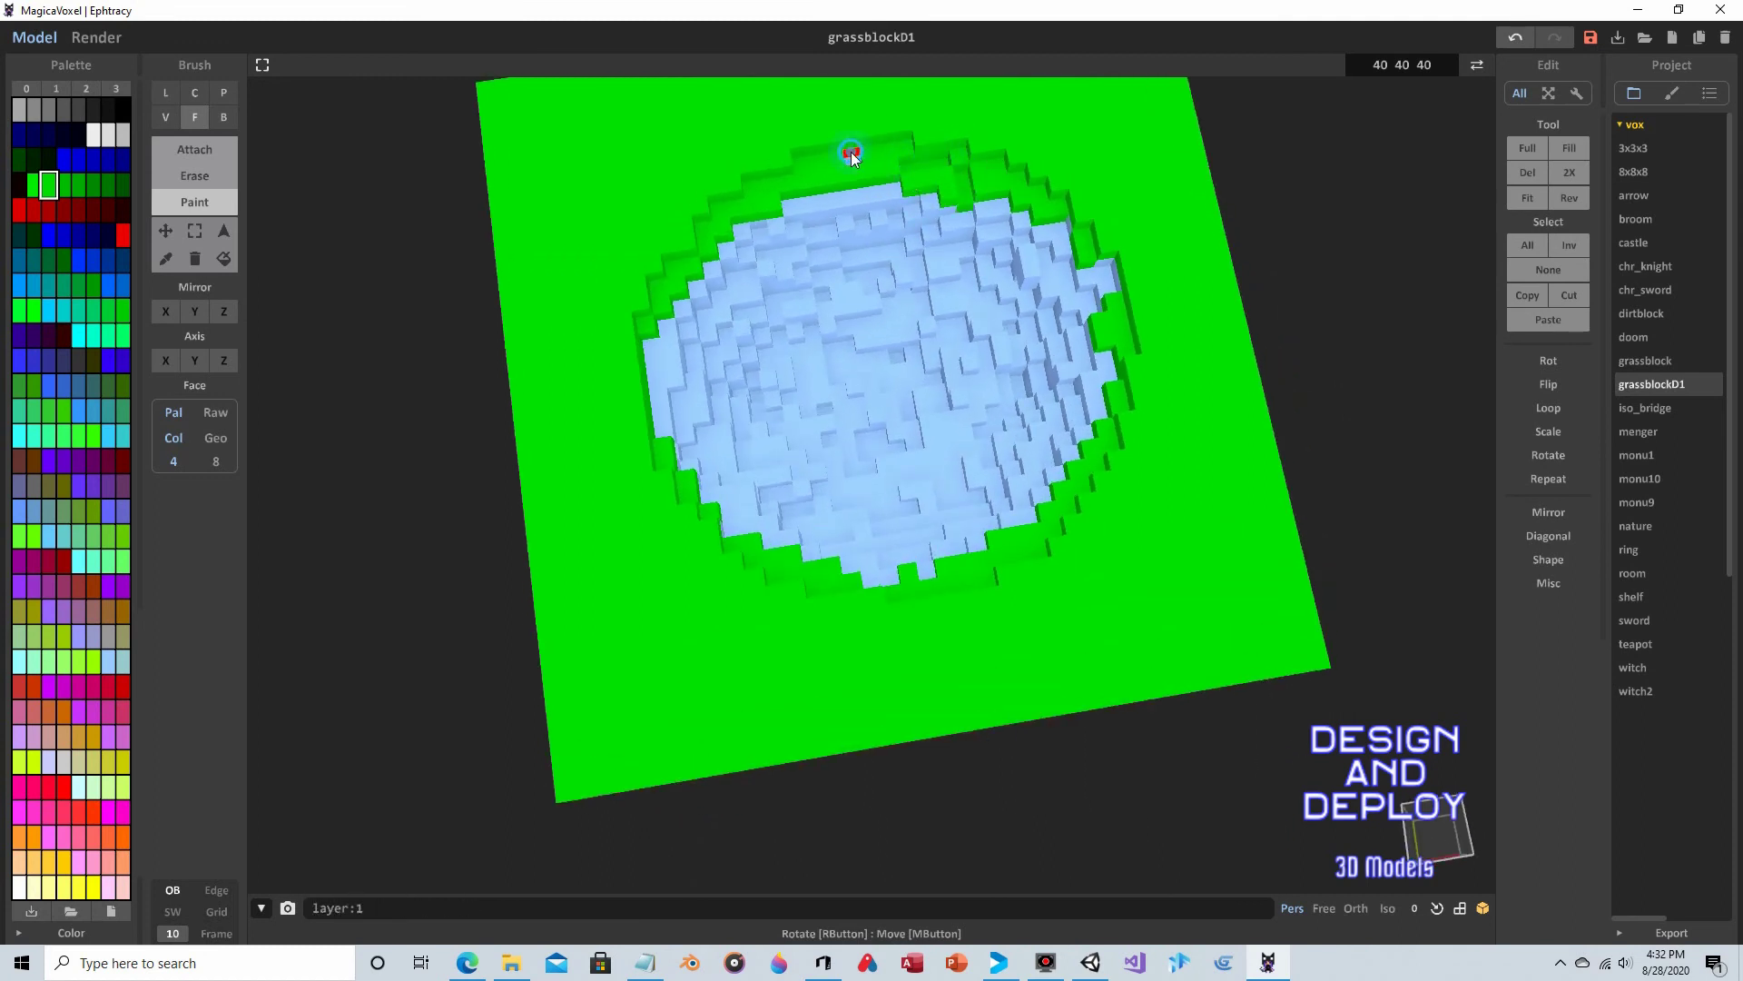
pyautogui.click(998, 207)
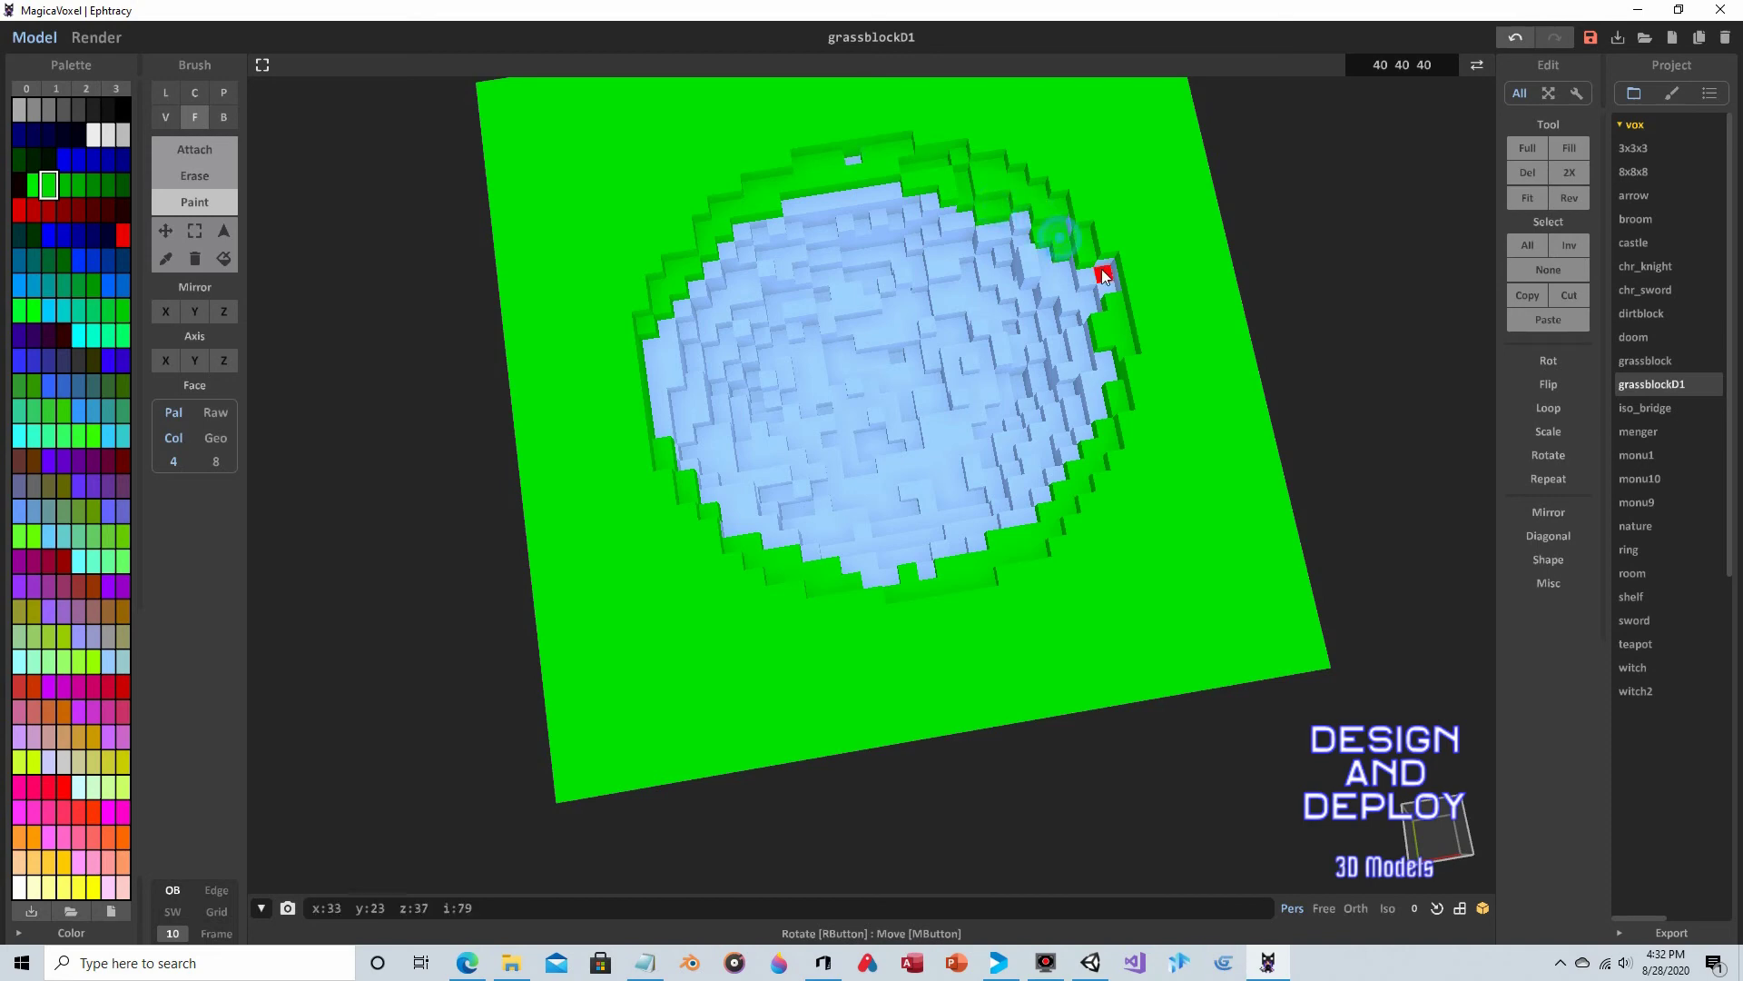
pyautogui.moveTo(823, 274); pyautogui.dragTo(1015, 354, button='right')
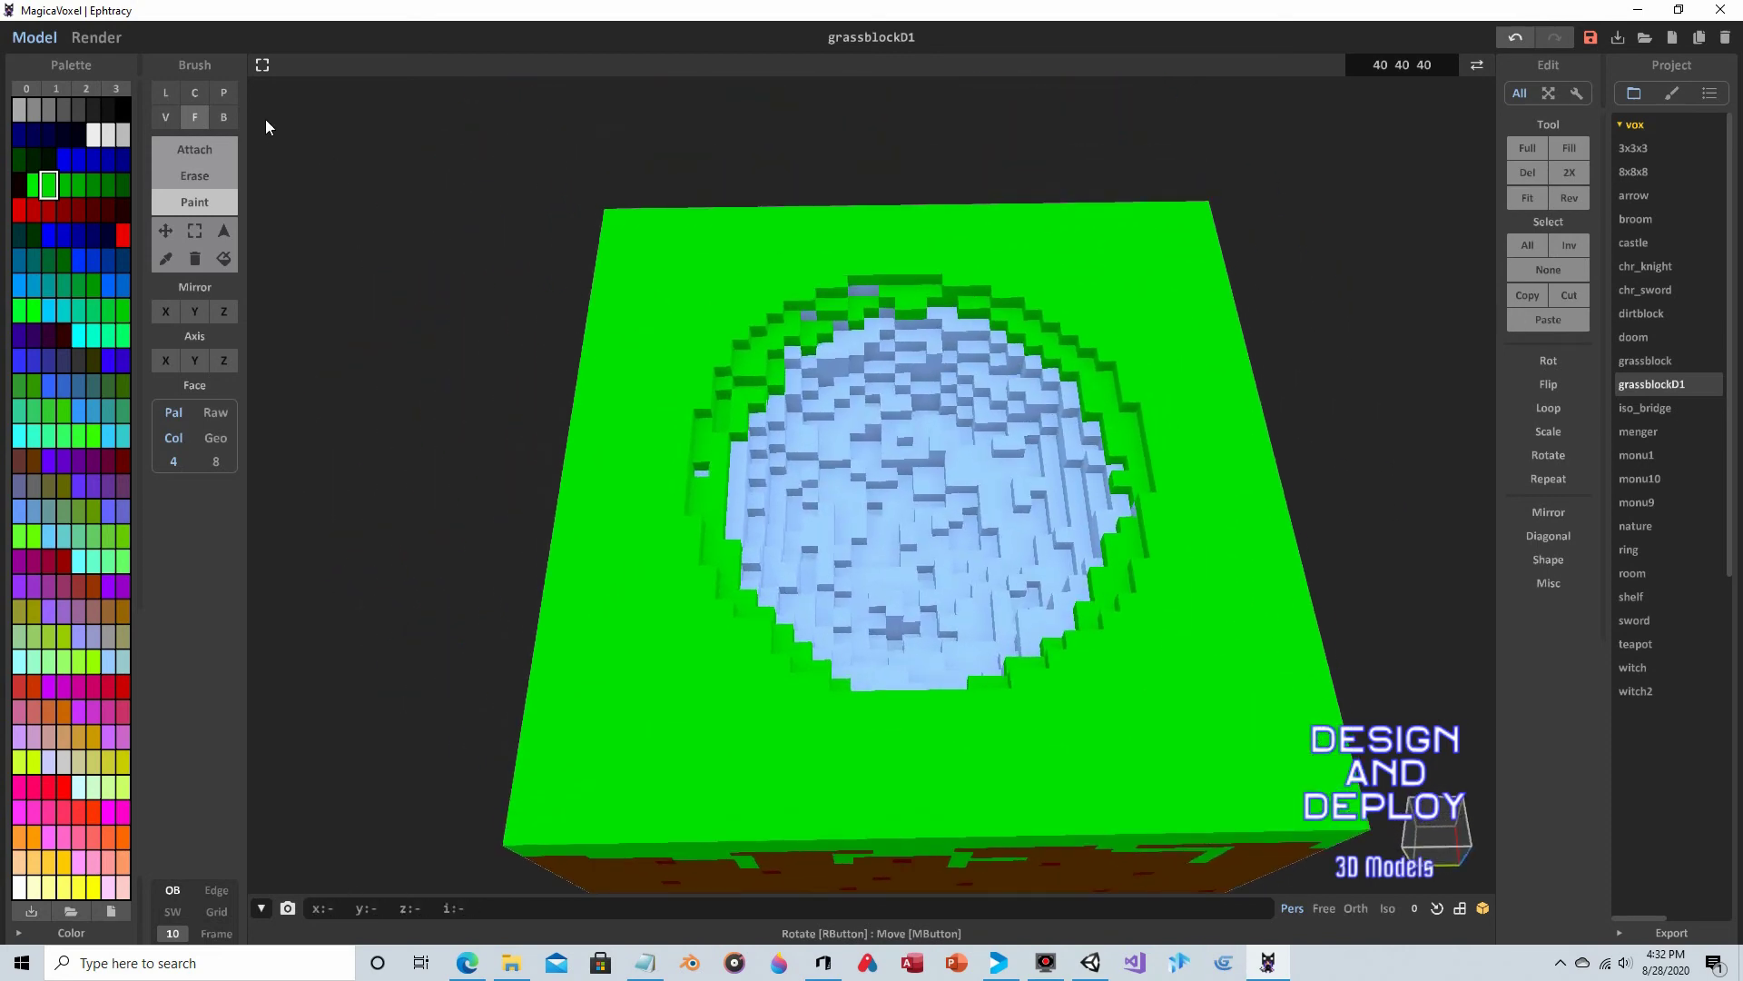
# - Sample the brown from the block's dirt side and paint the centre of the crater floor with the Face brush
pyautogui.click(192, 174)
pyautogui.click(165, 117)
pyautogui.moveTo(904, 370)
pyautogui.mouseDown(button='right')
pyautogui.moveTo(940, 432)
pyautogui.moveTo(830, 449)
pyautogui.moveTo(908, 402)
pyautogui.moveTo(881, 367)
pyautogui.moveTo(912, 443)
pyautogui.moveTo(884, 440)
pyautogui.moveTo(1070, 405)
pyautogui.moveTo(944, 399)
pyautogui.mouseUp(button='right')
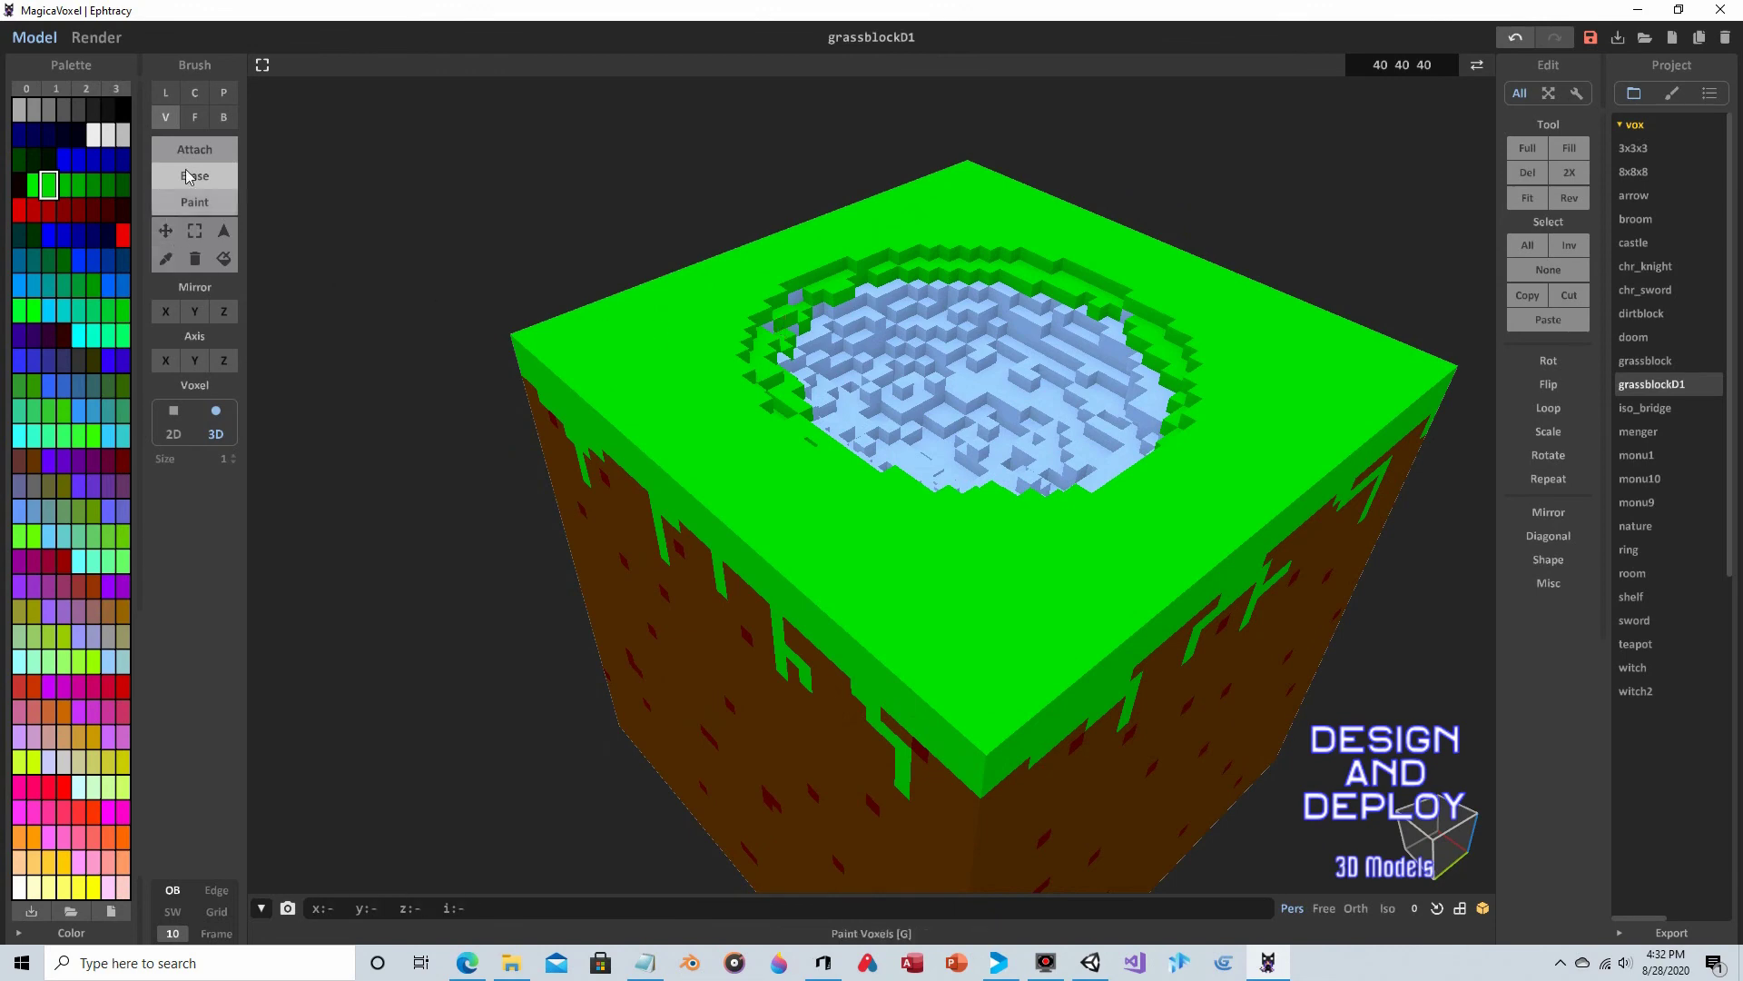
pyautogui.click(165, 259)
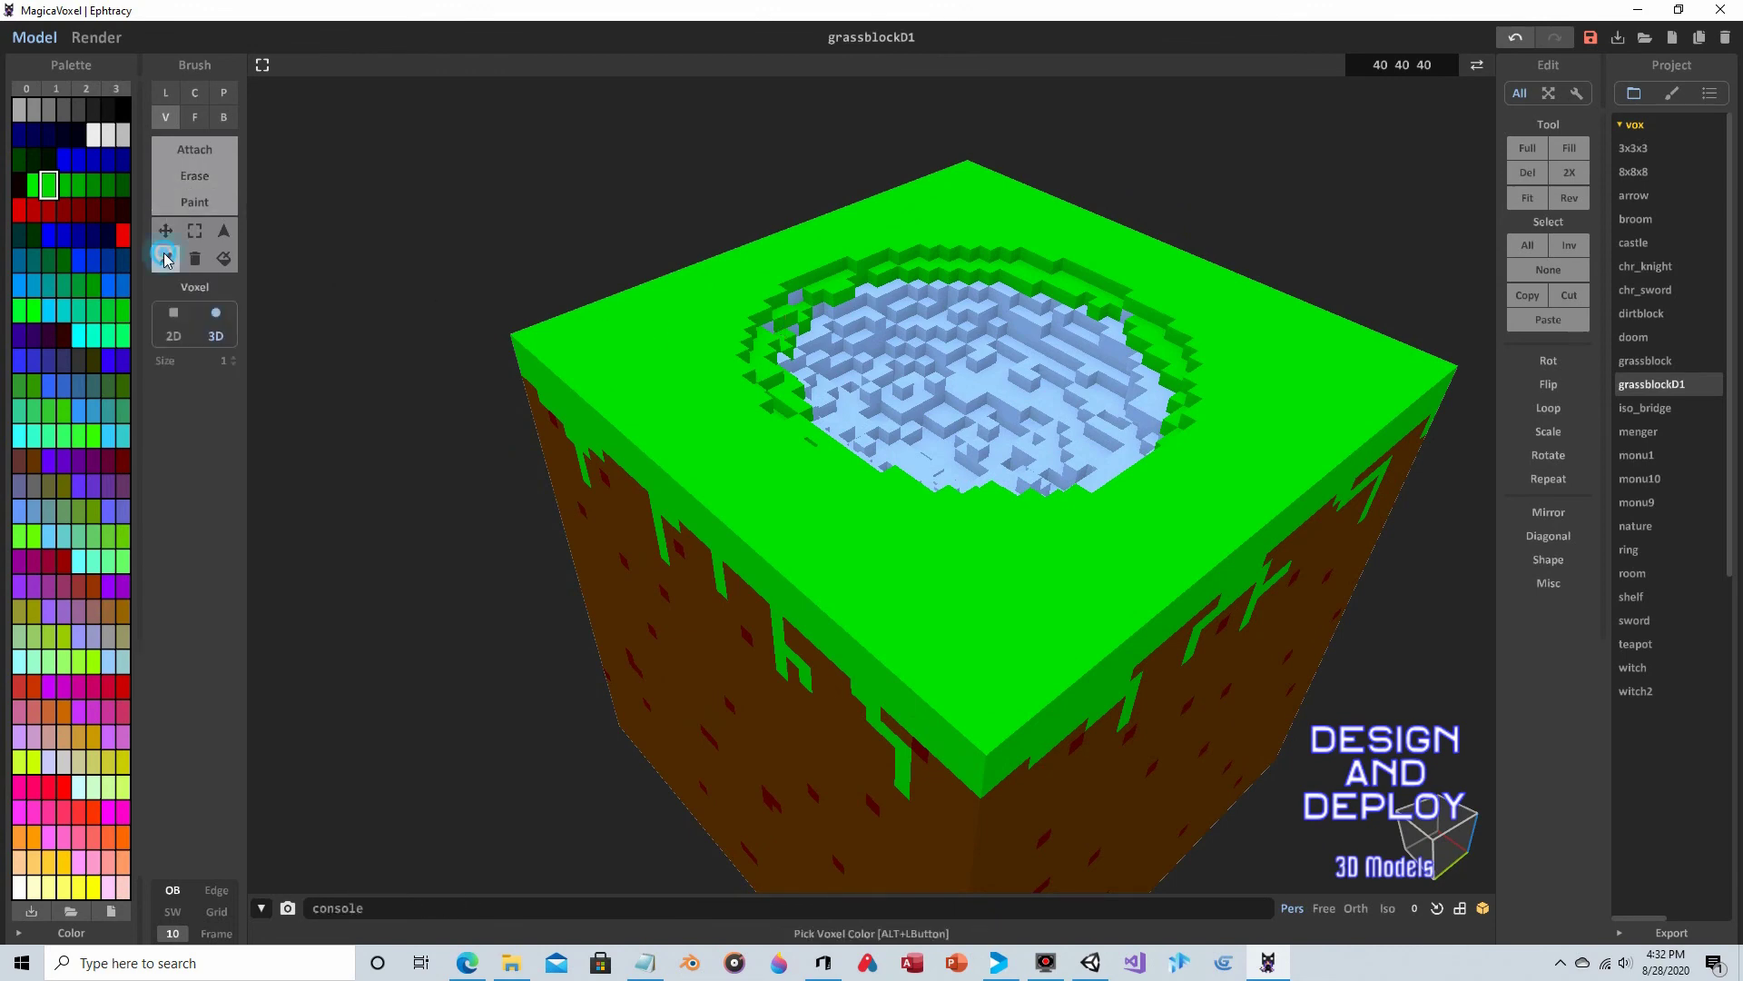
pyautogui.click(602, 601)
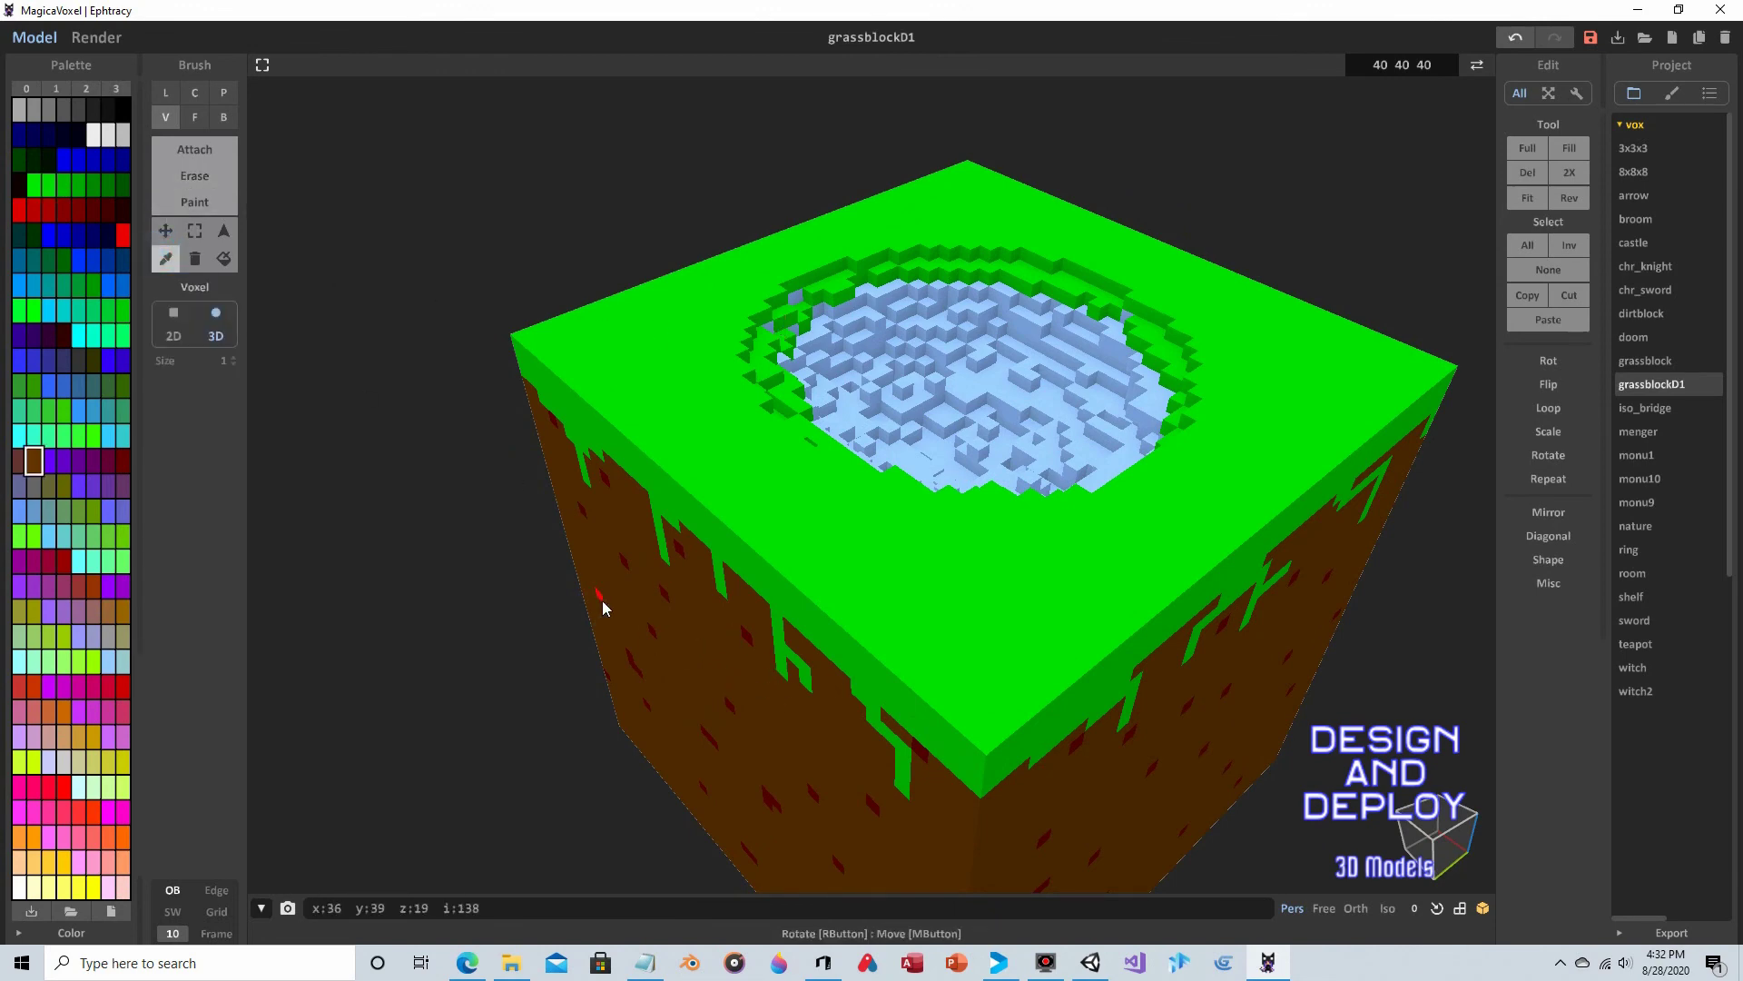
pyautogui.click(223, 197)
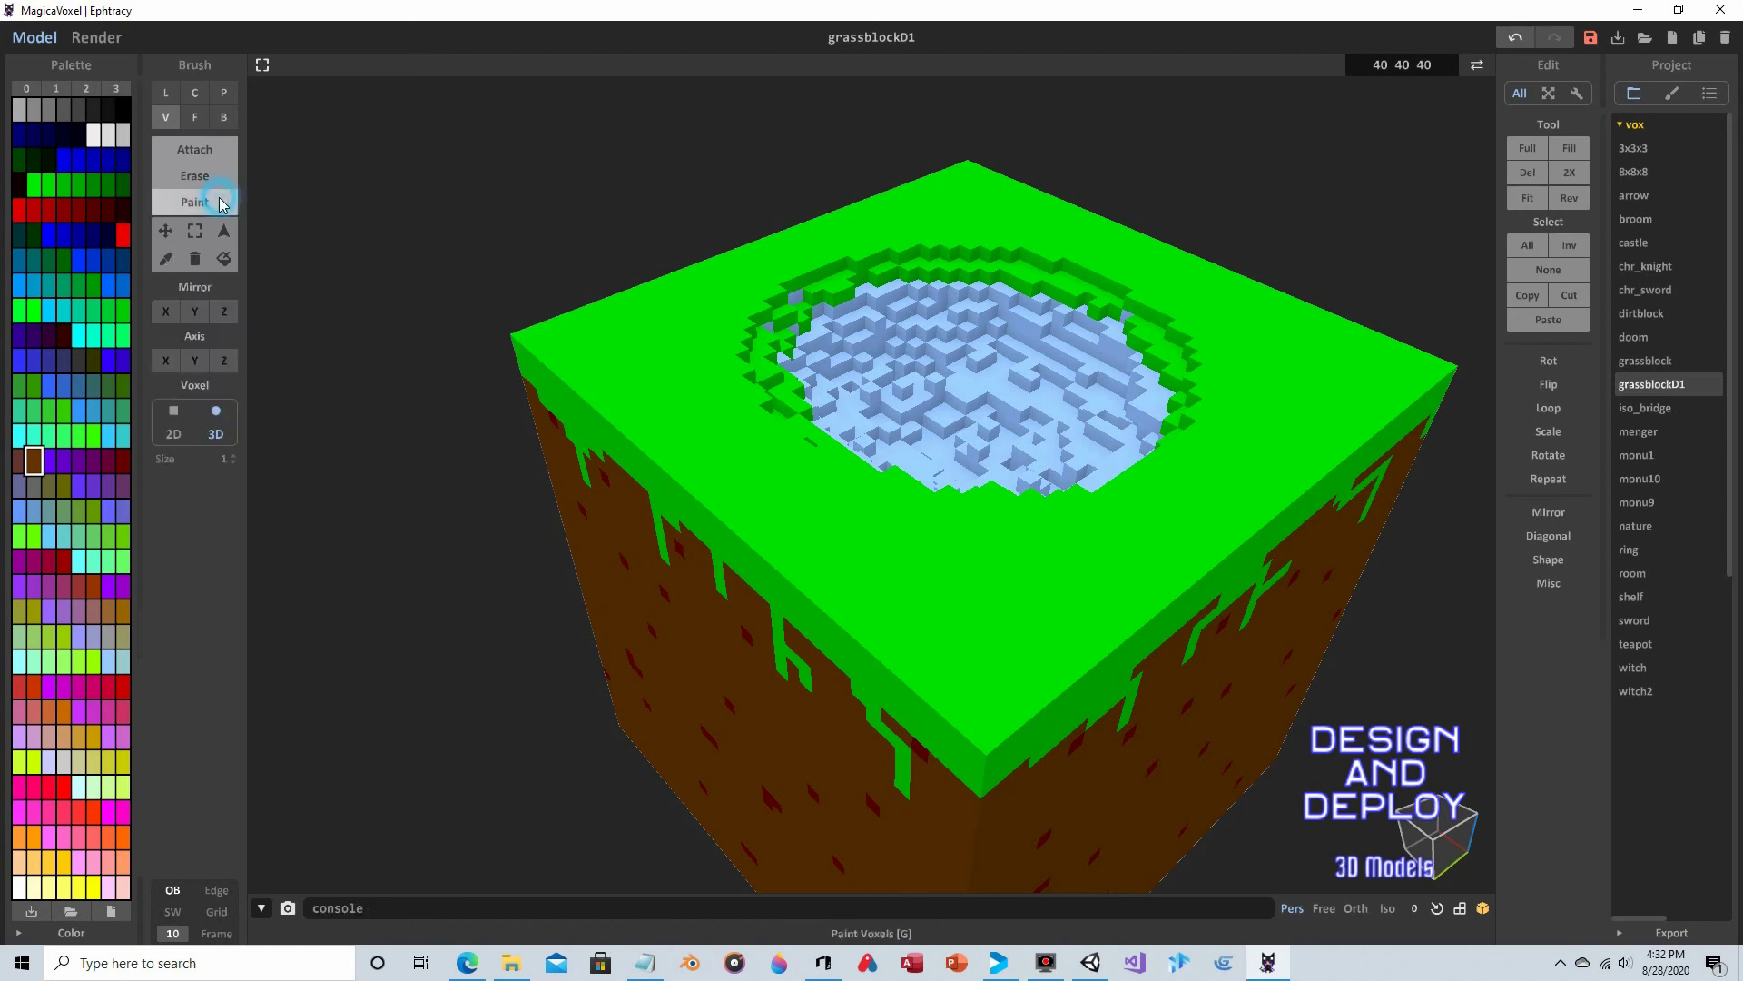
pyautogui.click(195, 117)
pyautogui.moveTo(926, 273)
pyautogui.mouseDown(button='right')
pyautogui.moveTo(945, 362)
pyautogui.moveTo(907, 472)
pyautogui.mouseUp(button='right')
pyautogui.moveTo(907, 472)
pyautogui.mouseDown()
pyautogui.moveTo(975, 466)
pyautogui.moveTo(995, 435)
pyautogui.moveTo(1049, 494)
pyautogui.moveTo(962, 552)
pyautogui.moveTo(850, 520)
pyautogui.moveTo(938, 457)
pyautogui.moveTo(942, 429)
pyautogui.moveTo(905, 414)
pyautogui.moveTo(841, 462)
pyautogui.moveTo(815, 444)
pyautogui.moveTo(821, 430)
pyautogui.moveTo(861, 497)
pyautogui.moveTo(946, 490)
pyautogui.moveTo(947, 514)
pyautogui.moveTo(993, 500)
pyautogui.moveTo(941, 534)
pyautogui.mouseUp()
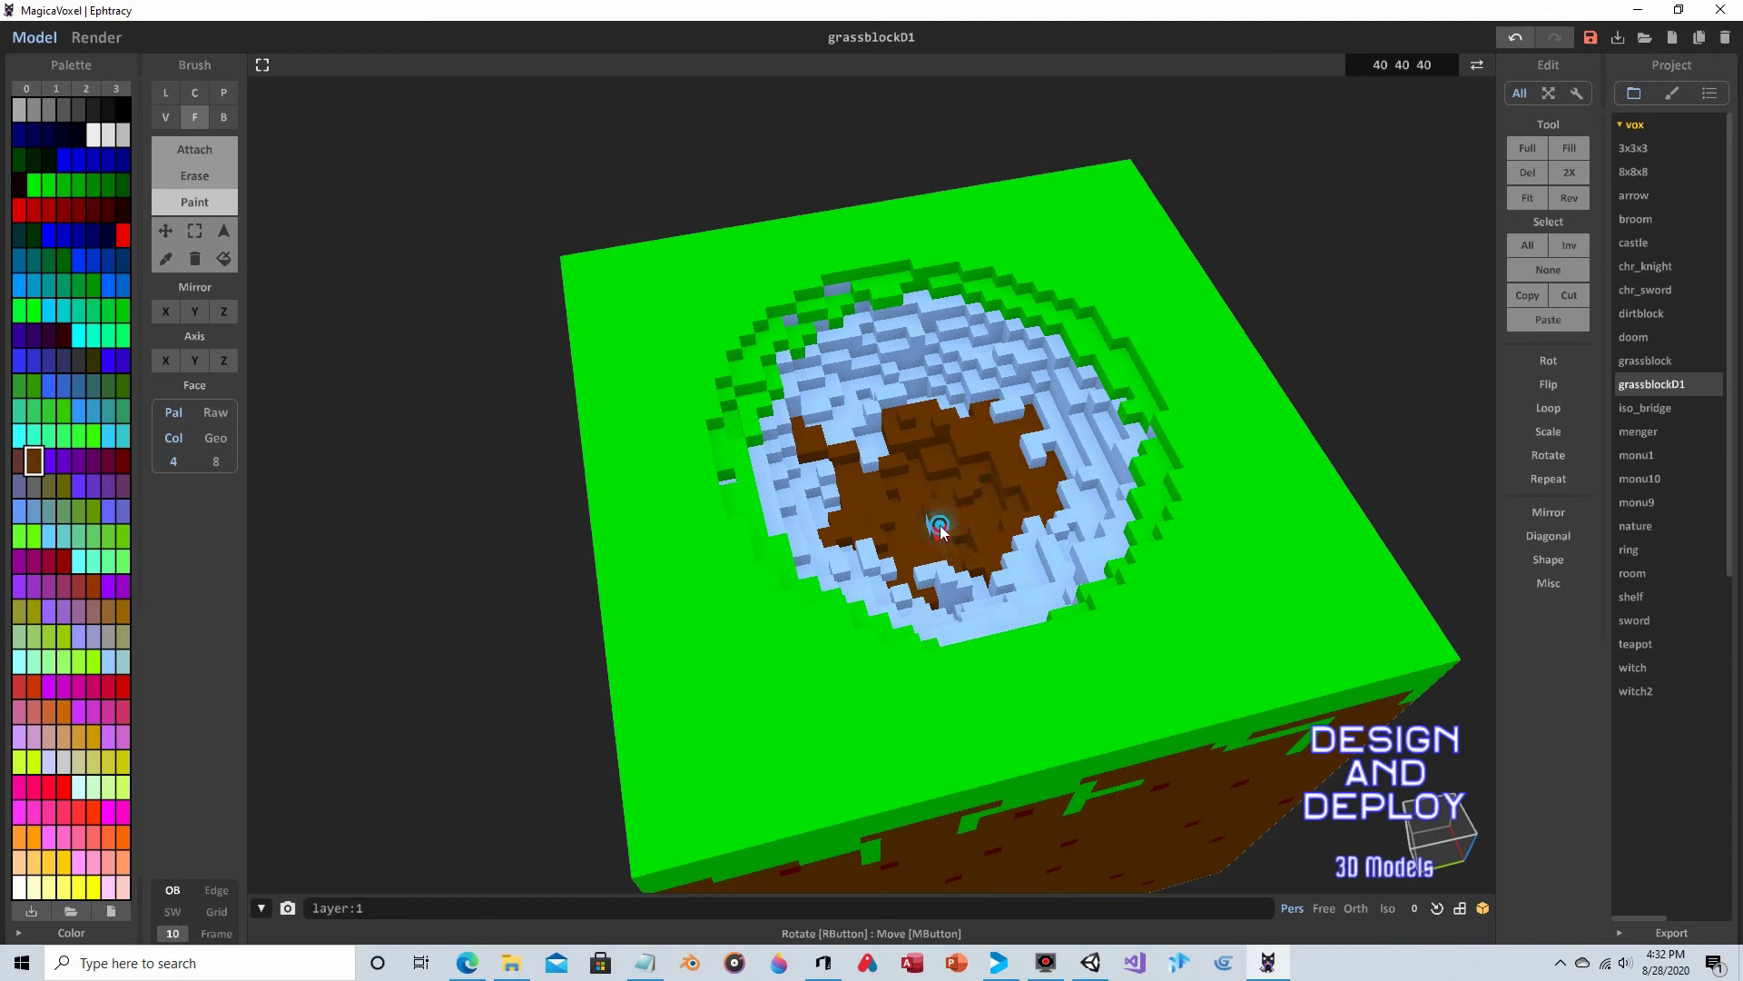
# - Paint the crater's lower walls and outer floor areas brown, leaving the green ledges around the rim
pyautogui.moveTo(935, 513); pyautogui.dragTo(1126, 467, button='right')
pyautogui.moveTo(1148, 518)
pyautogui.mouseDown()
pyautogui.moveTo(1130, 398)
pyautogui.moveTo(1162, 404)
pyautogui.moveTo(997, 338)
pyautogui.moveTo(1060, 336)
pyautogui.moveTo(994, 309)
pyautogui.moveTo(838, 390)
pyautogui.moveTo(843, 374)
pyautogui.moveTo(934, 361)
pyautogui.moveTo(971, 319)
pyautogui.moveTo(875, 326)
pyautogui.moveTo(931, 301)
pyautogui.moveTo(951, 344)
pyautogui.moveTo(956, 309)
pyautogui.moveTo(876, 342)
pyautogui.mouseUp()
pyautogui.moveTo(840, 468)
pyautogui.mouseDown()
pyautogui.moveTo(813, 468)
pyautogui.moveTo(854, 467)
pyautogui.moveTo(864, 429)
pyautogui.moveTo(836, 400)
pyautogui.moveTo(887, 377)
pyautogui.moveTo(872, 400)
pyautogui.mouseUp()
pyautogui.moveTo(904, 535)
pyautogui.mouseDown()
pyautogui.moveTo(917, 549)
pyautogui.moveTo(886, 527)
pyautogui.moveTo(988, 578)
pyautogui.moveTo(1098, 556)
pyautogui.moveTo(1092, 569)
pyautogui.moveTo(1044, 513)
pyautogui.moveTo(1058, 508)
pyautogui.moveTo(1046, 556)
pyautogui.moveTo(1011, 557)
pyautogui.moveTo(1099, 536)
pyautogui.moveTo(1075, 498)
pyautogui.moveTo(1094, 409)
pyautogui.moveTo(1117, 417)
pyautogui.moveTo(1075, 579)
pyautogui.mouseUp()
pyautogui.click(1004, 557)
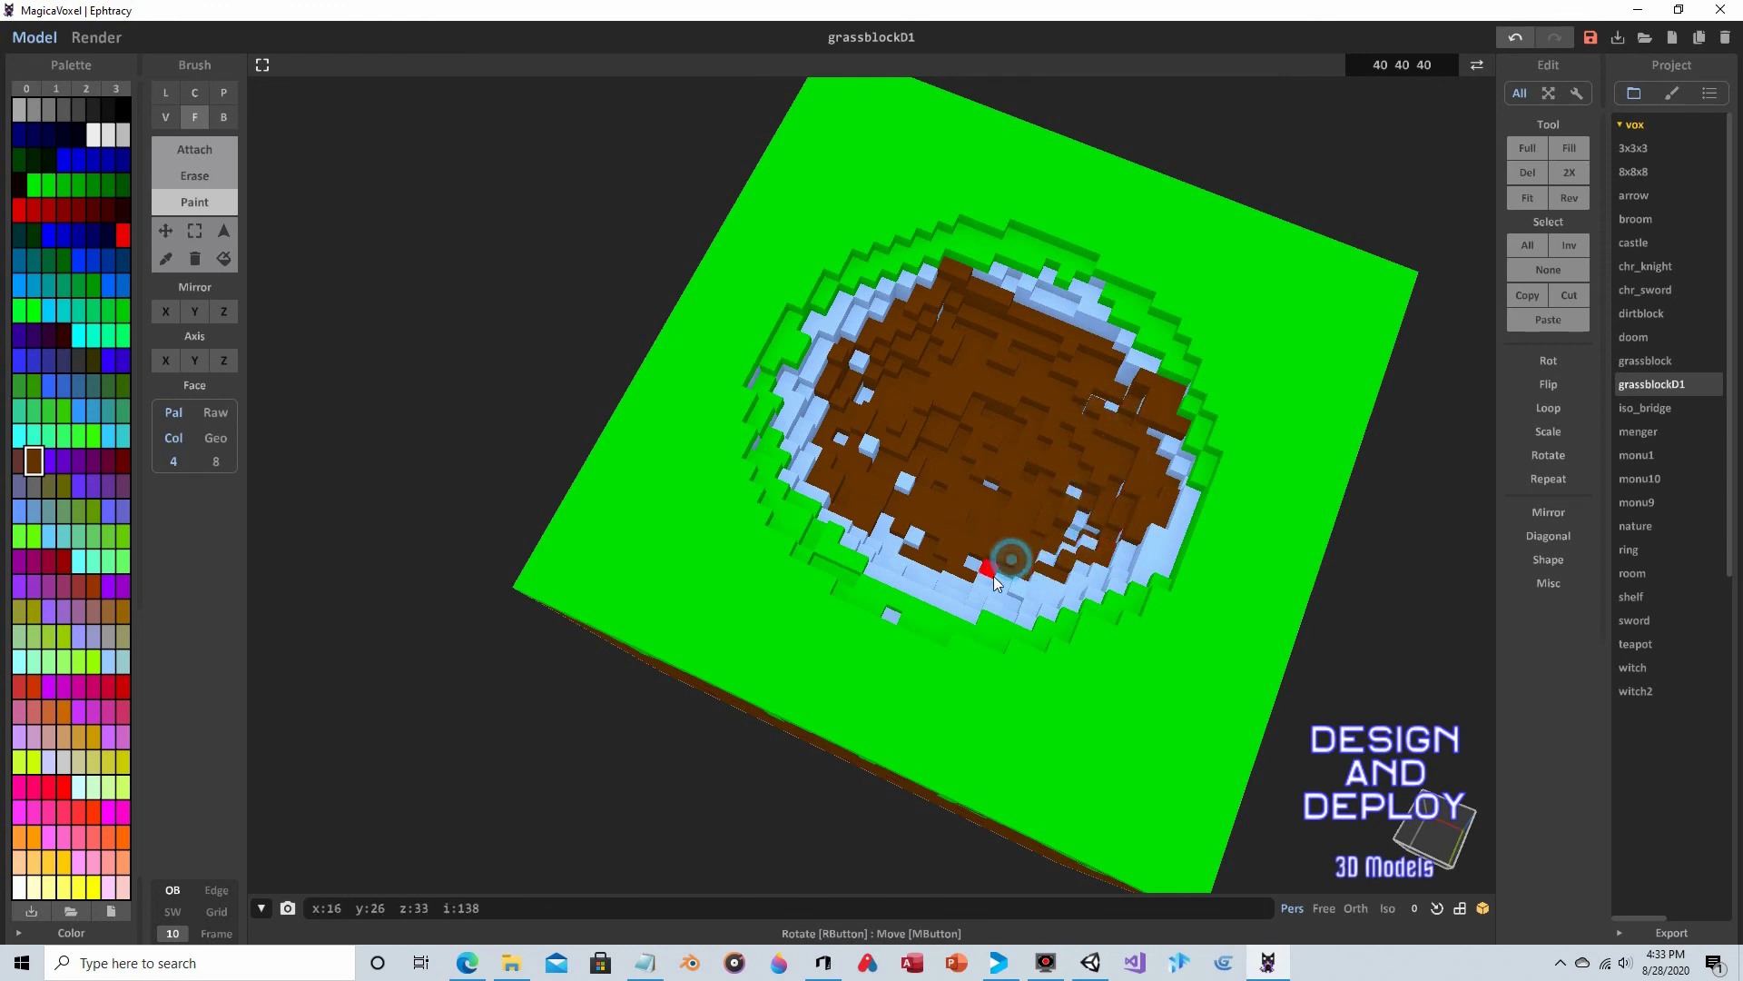
# - Paint the isolated blue patches along the crater floor's left and front edges brown
pyautogui.click(935, 576)
pyautogui.moveTo(904, 481)
pyautogui.mouseDown()
pyautogui.moveTo(813, 410)
pyautogui.moveTo(817, 366)
pyautogui.moveTo(888, 307)
pyautogui.mouseUp()
pyautogui.click(856, 365)
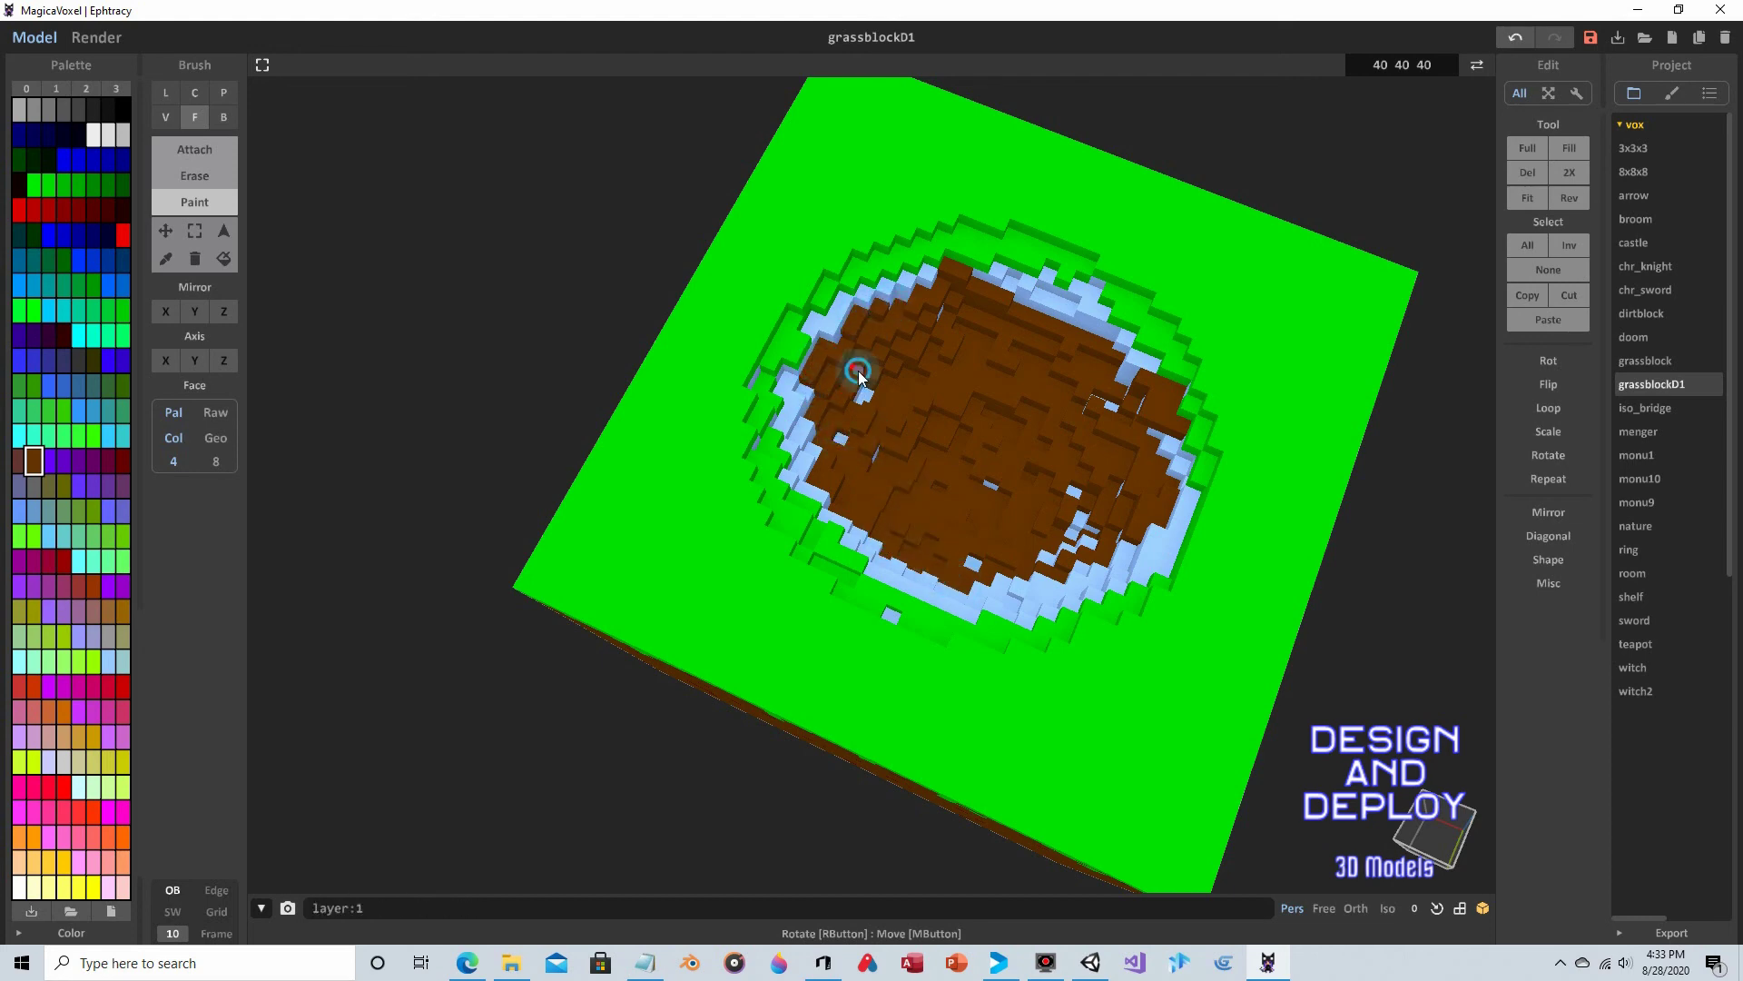
pyautogui.click(863, 391)
pyautogui.click(847, 443)
pyautogui.click(1070, 520)
# - Turn to the unpainted side of the crater and paint its blue wall steps and nearby patches brown
pyautogui.moveTo(1062, 509); pyautogui.dragTo(1107, 484, button='right')
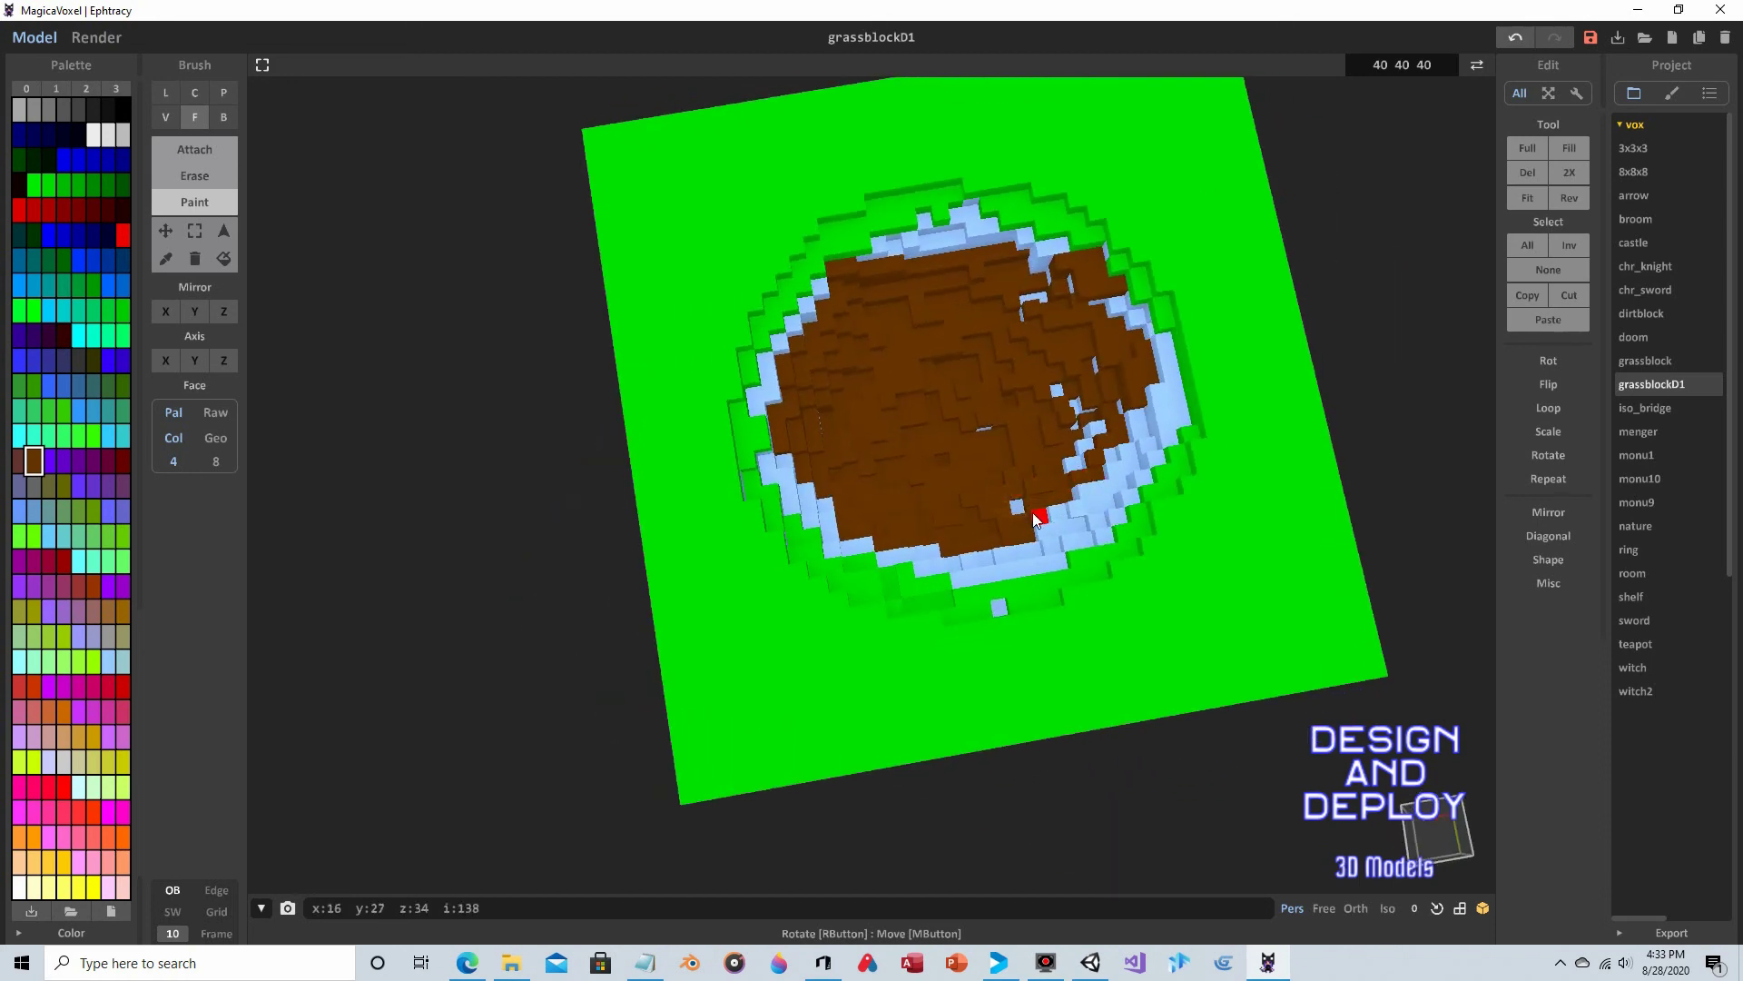
pyautogui.moveTo(917, 447); pyautogui.dragTo(1020, 342, button='right')
pyautogui.click(990, 302)
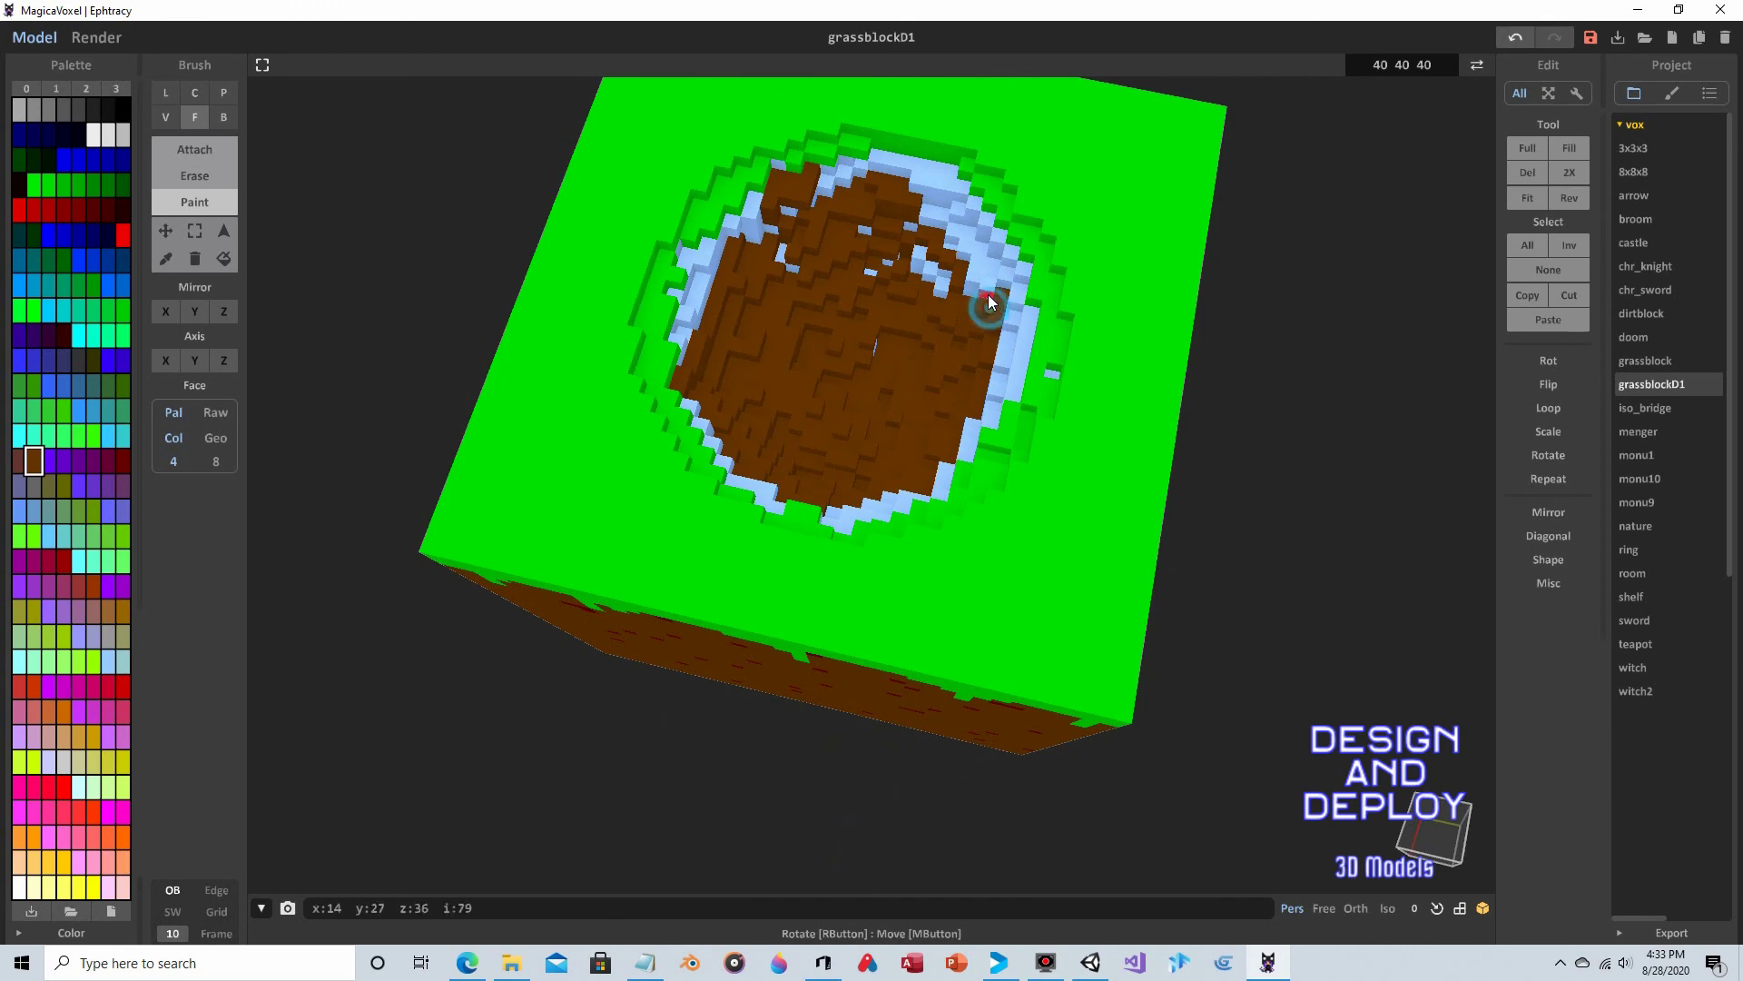
pyautogui.click(926, 265)
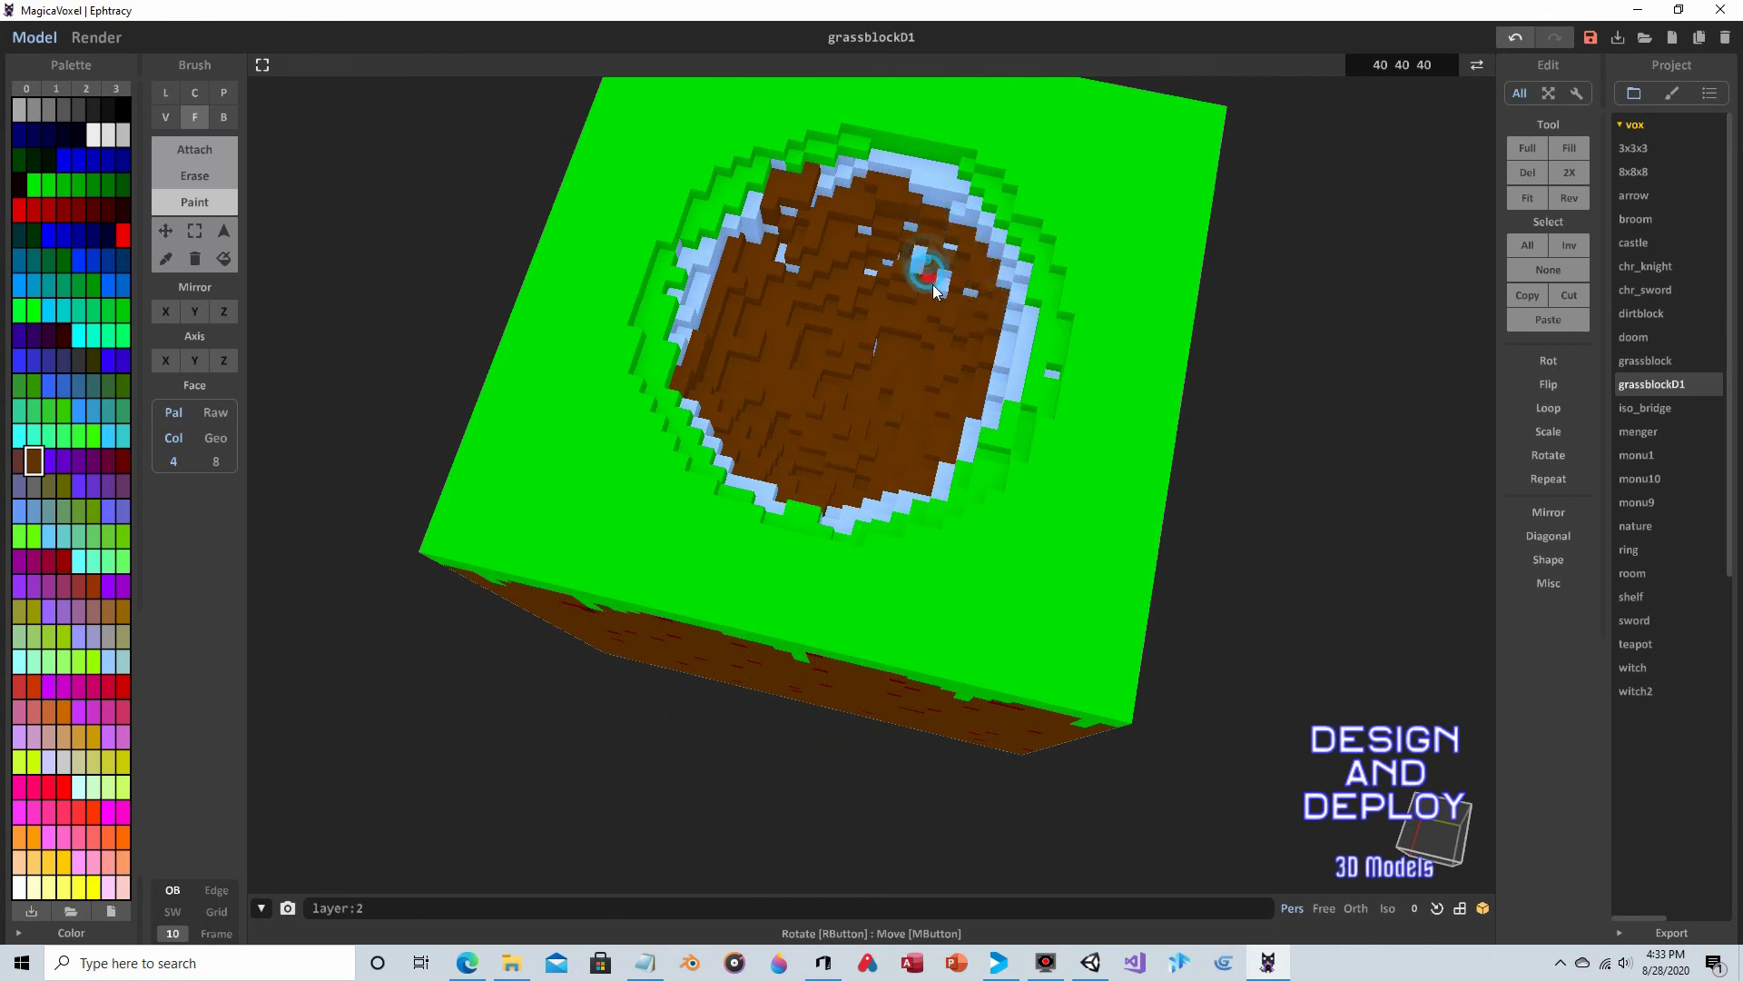
pyautogui.click(911, 253)
# - Paint the blue patches on one side of the crater floor and the long blue wall steps beside them brown
pyautogui.moveTo(911, 258)
pyautogui.mouseDown(button='right')
pyautogui.moveTo(851, 315)
pyautogui.moveTo(918, 186)
pyautogui.mouseUp(button='right')
pyautogui.click(787, 209)
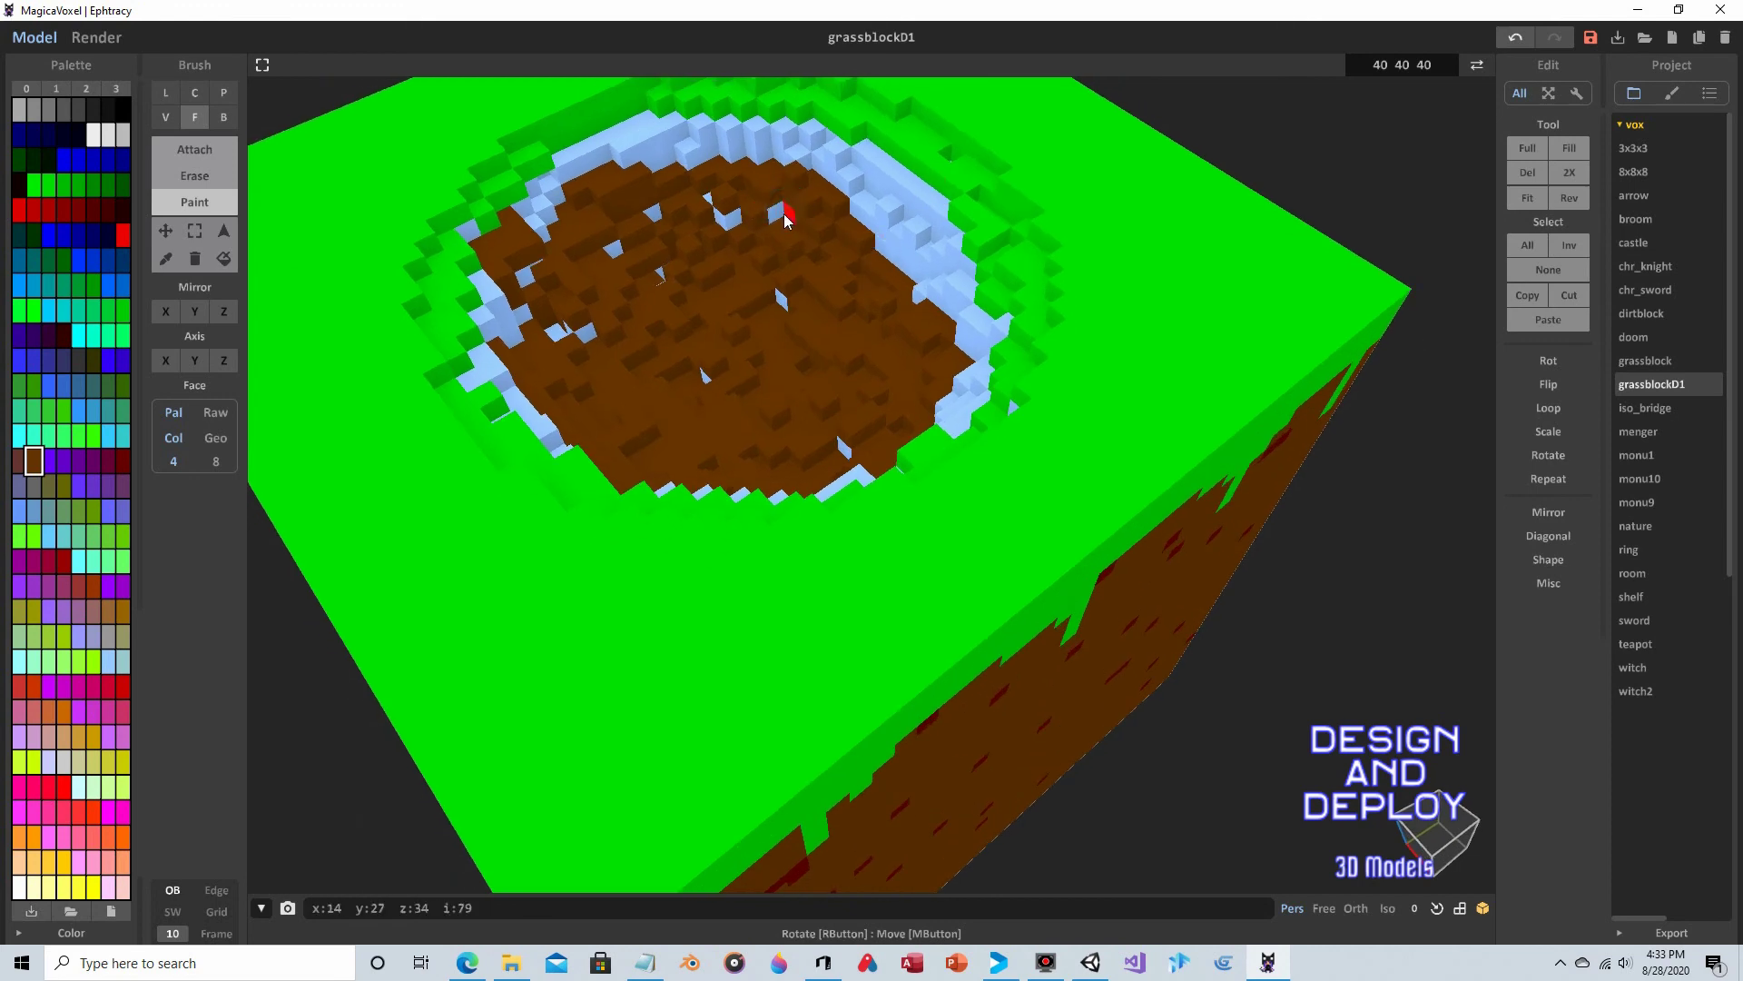
pyautogui.click(721, 216)
pyautogui.click(773, 294)
pyautogui.click(902, 272)
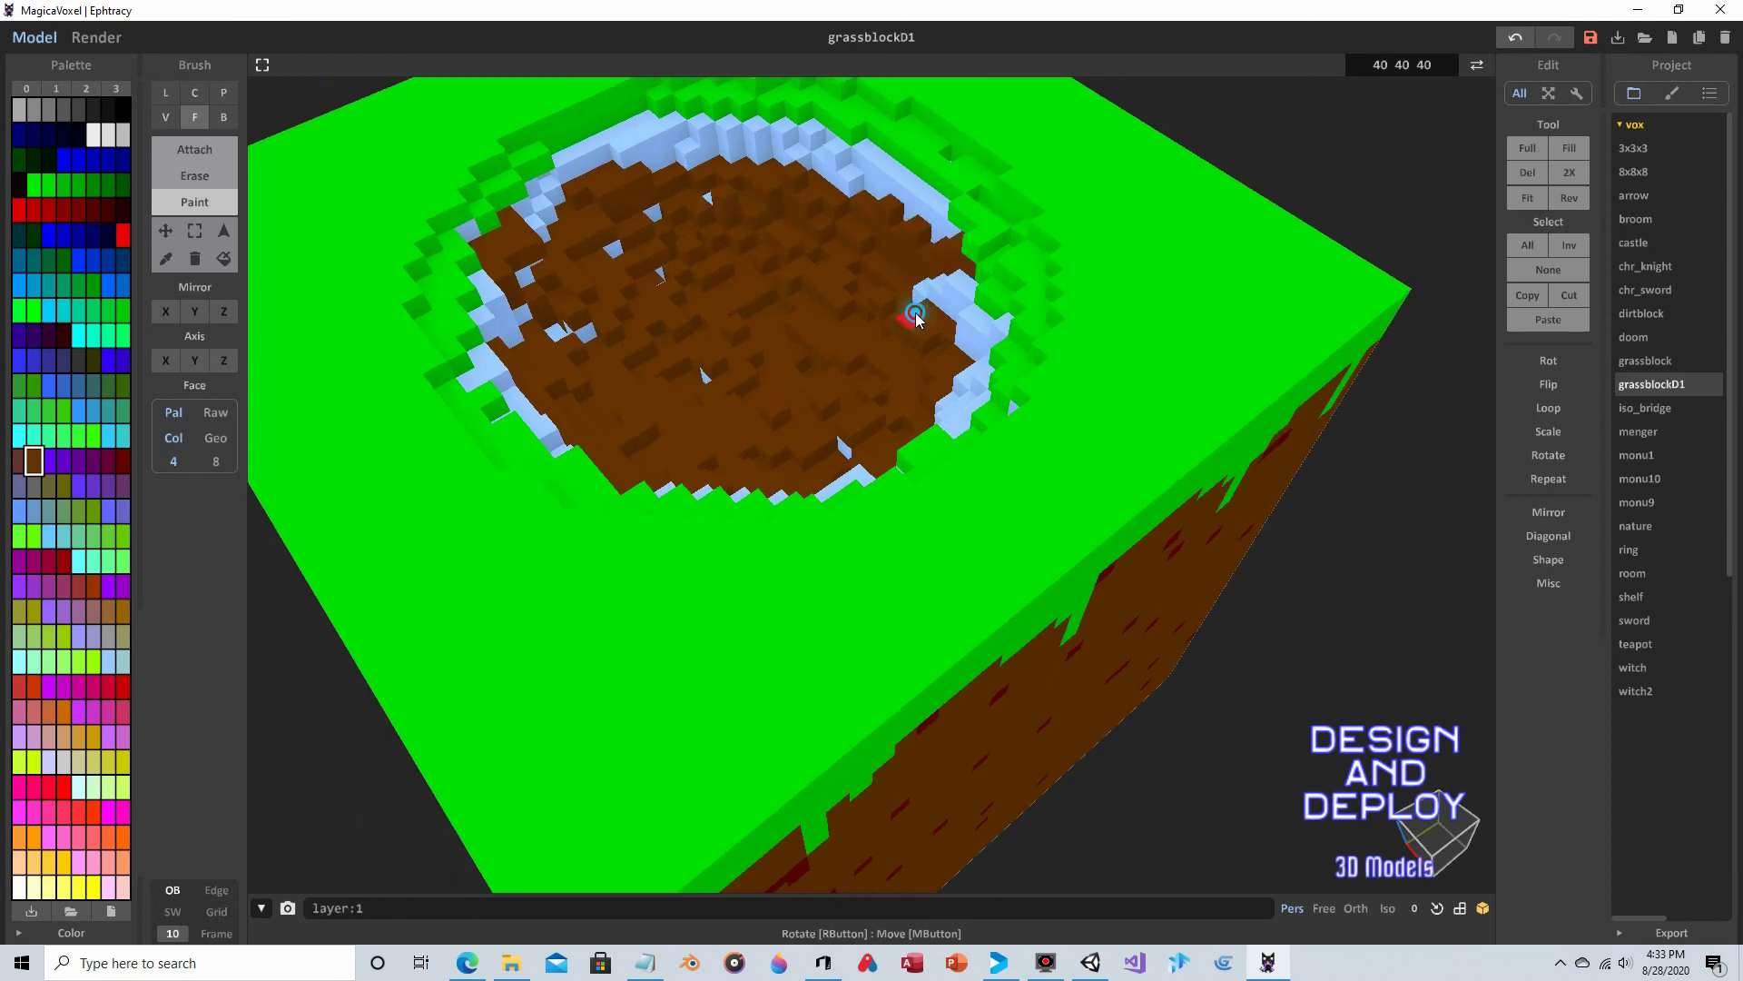
pyautogui.click(836, 179)
pyautogui.moveTo(837, 179)
pyautogui.mouseDown()
pyautogui.moveTo(648, 156)
pyautogui.moveTo(589, 170)
pyautogui.moveTo(891, 205)
pyautogui.mouseUp()
# - Turn around the crater and paint the remaining large blue wall sections below the green ledges brown
pyautogui.moveTo(863, 205)
pyautogui.mouseDown(button='right')
pyautogui.moveTo(908, 213)
pyautogui.moveTo(890, 227)
pyautogui.mouseUp(button='right')
pyautogui.moveTo(810, 289)
pyautogui.mouseDown()
pyautogui.moveTo(739, 339)
pyautogui.moveTo(844, 327)
pyautogui.moveTo(917, 302)
pyautogui.moveTo(926, 281)
pyautogui.moveTo(1024, 326)
pyautogui.mouseUp()
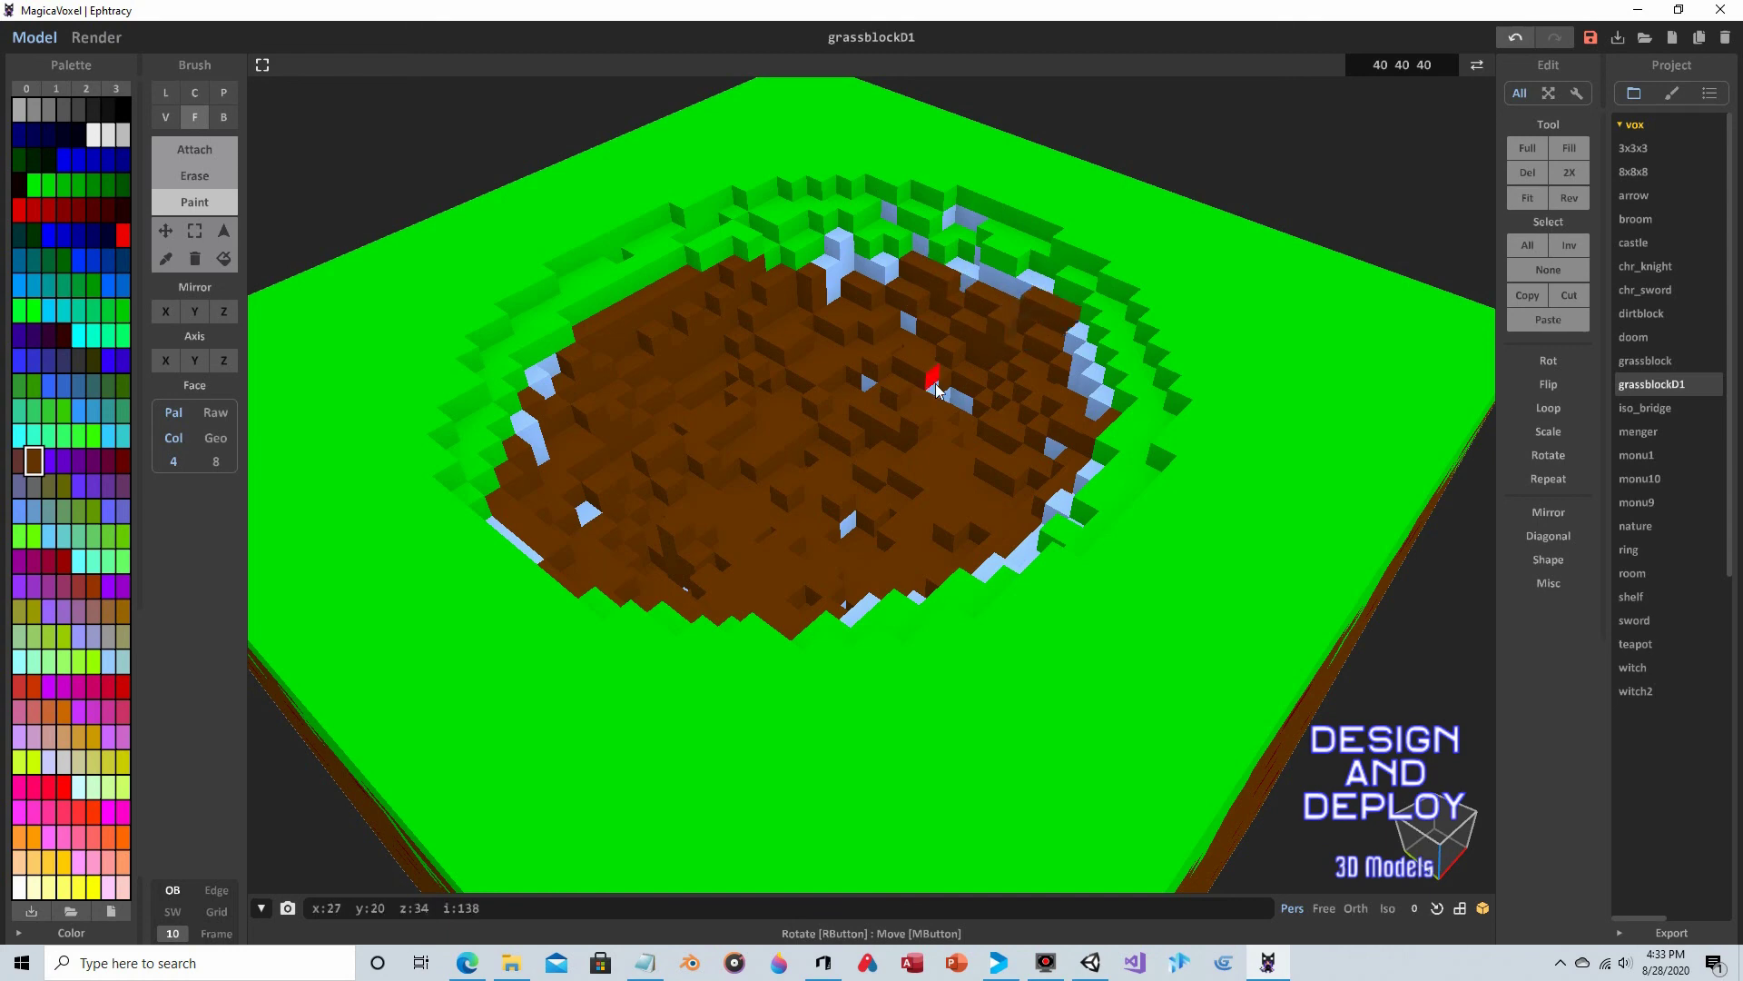
pyautogui.moveTo(852, 420); pyautogui.dragTo(1066, 280, button='right')
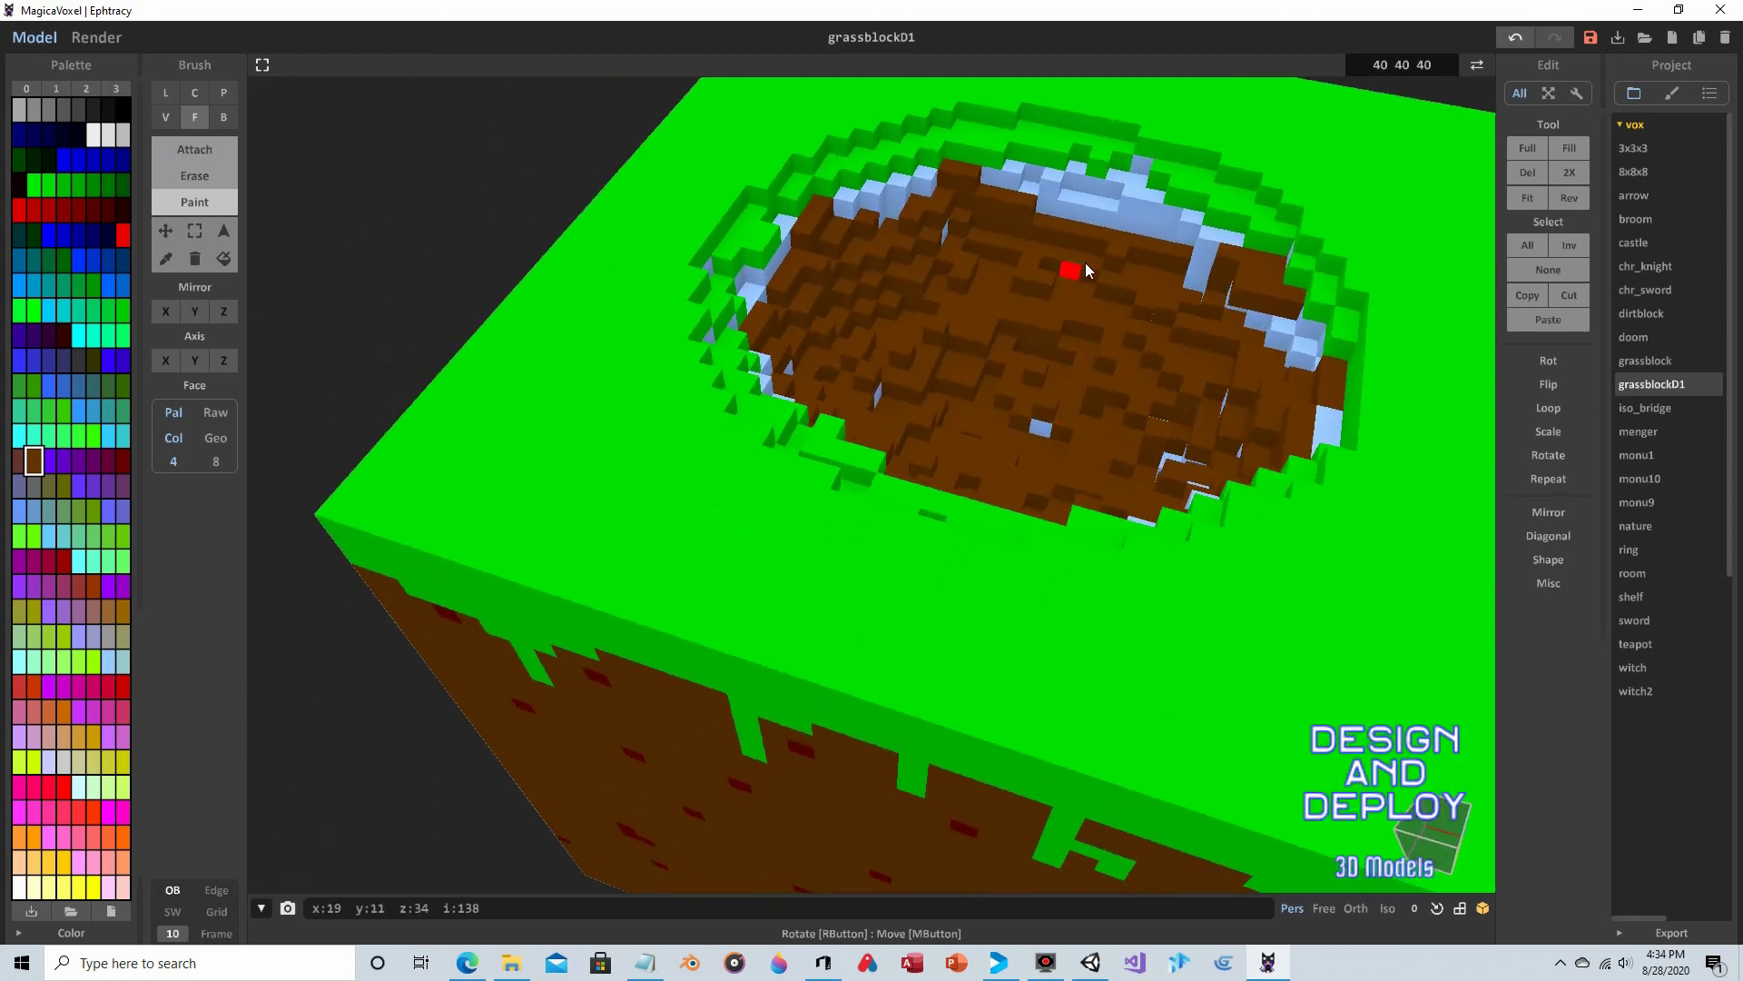
pyautogui.moveTo(1117, 222)
pyautogui.mouseDown()
pyautogui.moveTo(1156, 226)
pyautogui.moveTo(1199, 267)
pyautogui.moveTo(1230, 342)
pyautogui.moveTo(1296, 352)
pyautogui.moveTo(1244, 318)
pyautogui.mouseUp()
pyautogui.moveTo(1043, 343)
pyautogui.mouseDown(button='right')
pyautogui.moveTo(1065, 365)
pyautogui.moveTo(935, 373)
pyautogui.moveTo(923, 224)
pyautogui.mouseUp(button='right')
pyautogui.click(929, 134)
pyautogui.moveTo(693, 202)
pyautogui.mouseDown()
pyautogui.moveTo(669, 221)
pyautogui.moveTo(634, 183)
pyautogui.moveTo(654, 163)
pyautogui.mouseUp()
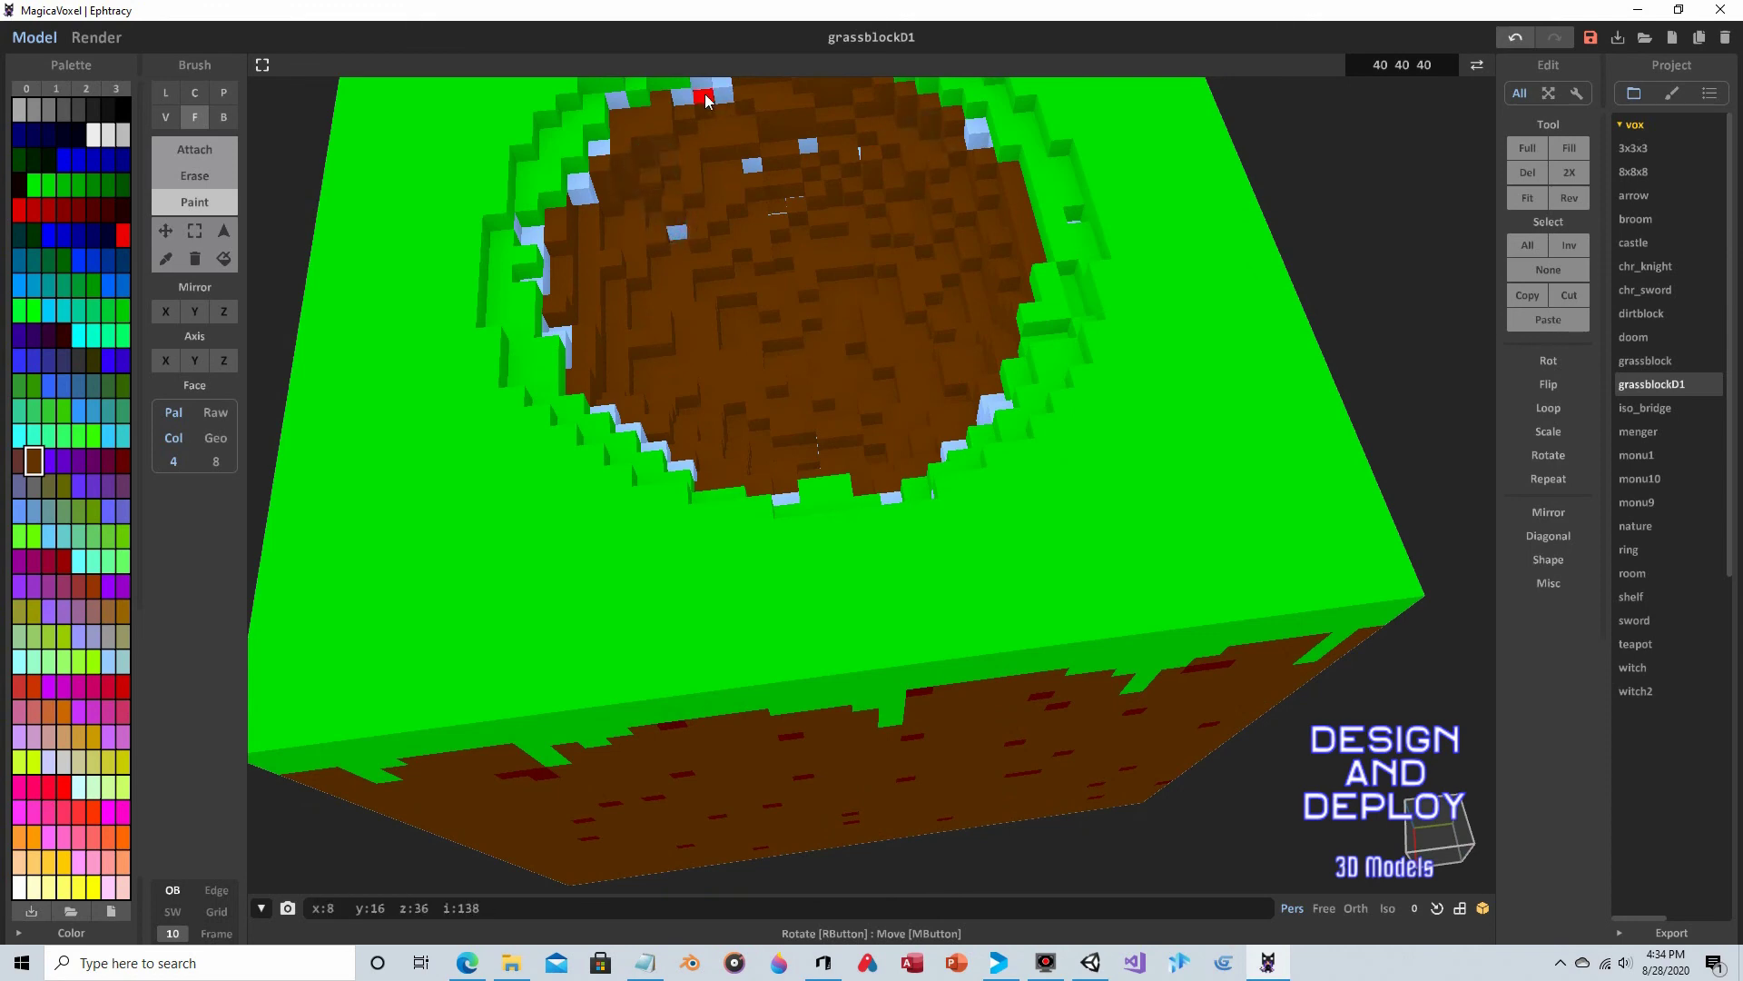
# - Paint the isolated blue faces scattered across the crater floor and lower steps brown
pyautogui.moveTo(681, 102); pyautogui.dragTo(683, 237)
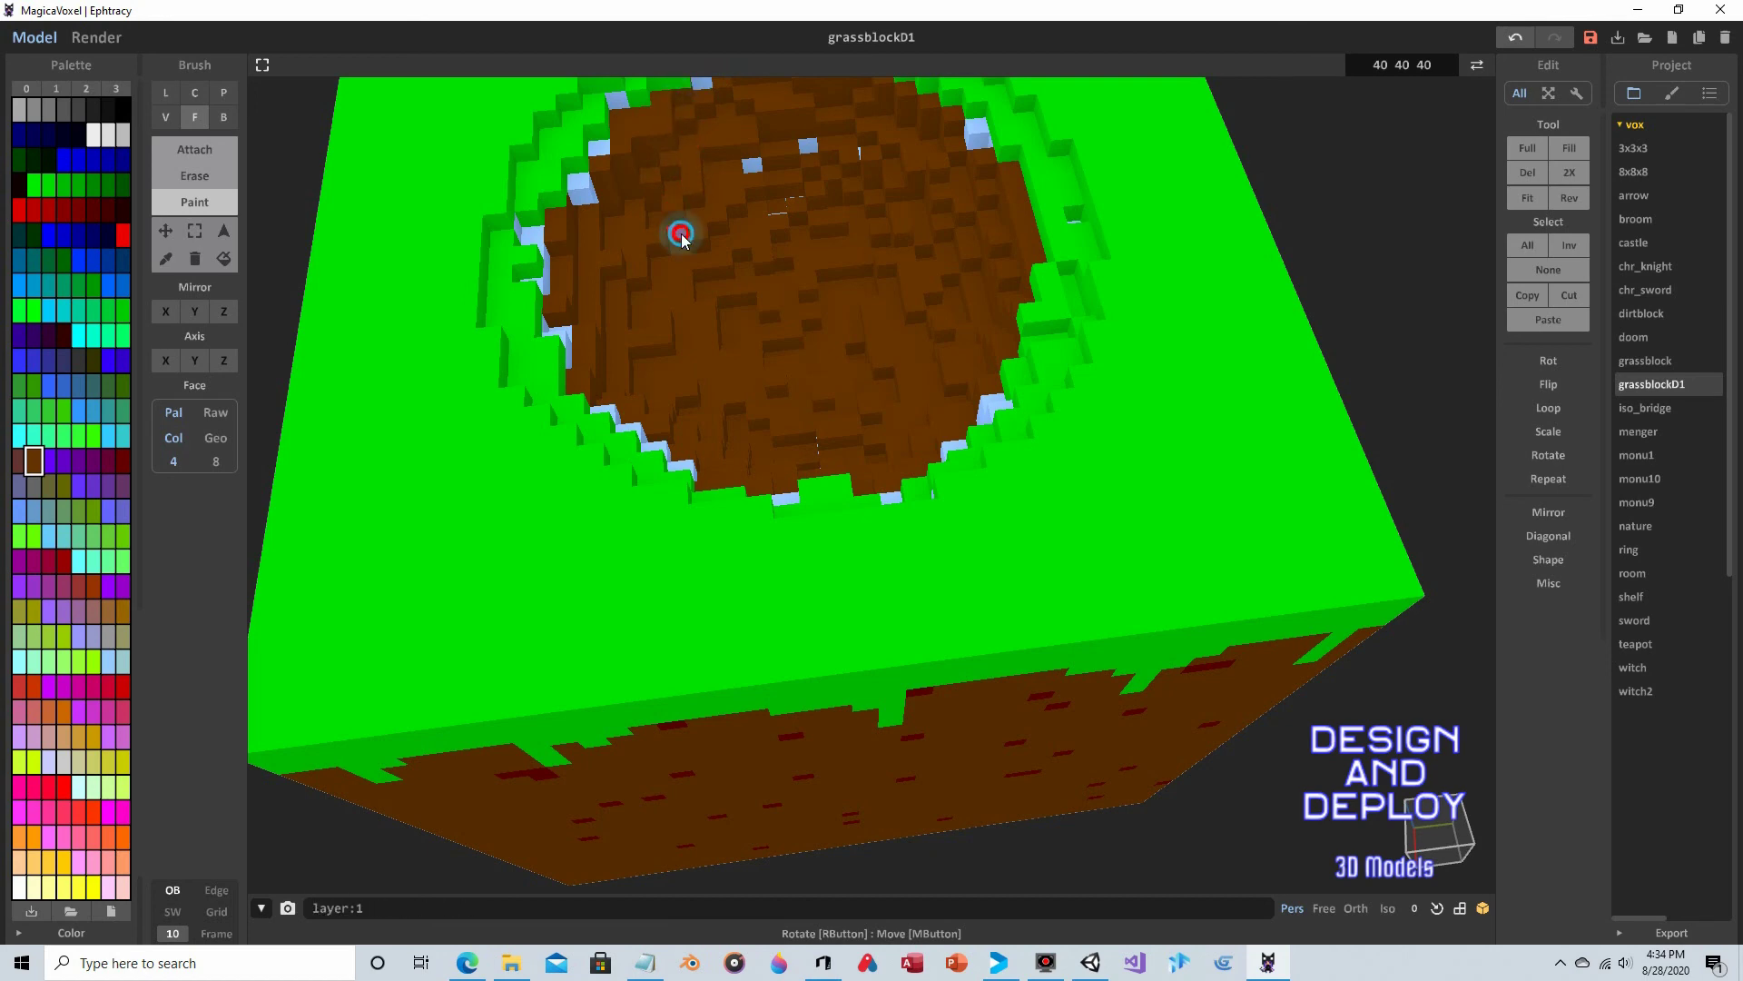
pyautogui.click(753, 169)
pyautogui.click(806, 148)
pyautogui.click(856, 156)
pyautogui.moveTo(856, 155); pyautogui.dragTo(782, 249, button='right')
pyautogui.click(940, 202)
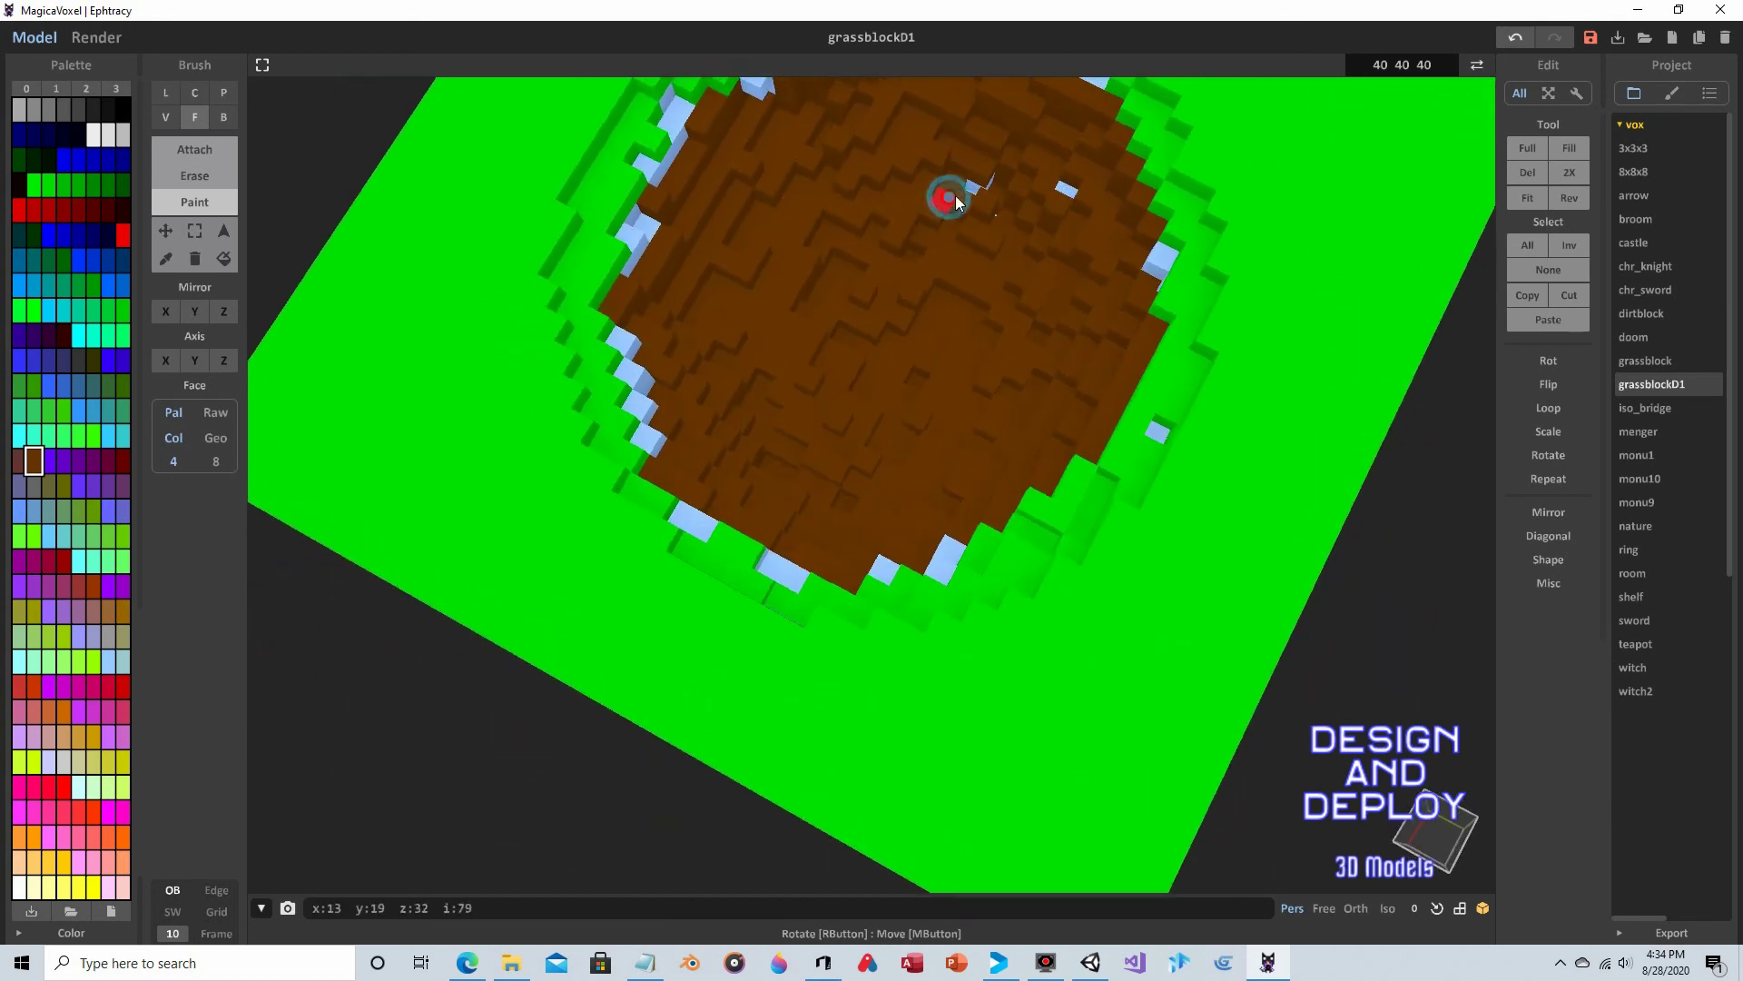
pyautogui.click(988, 183)
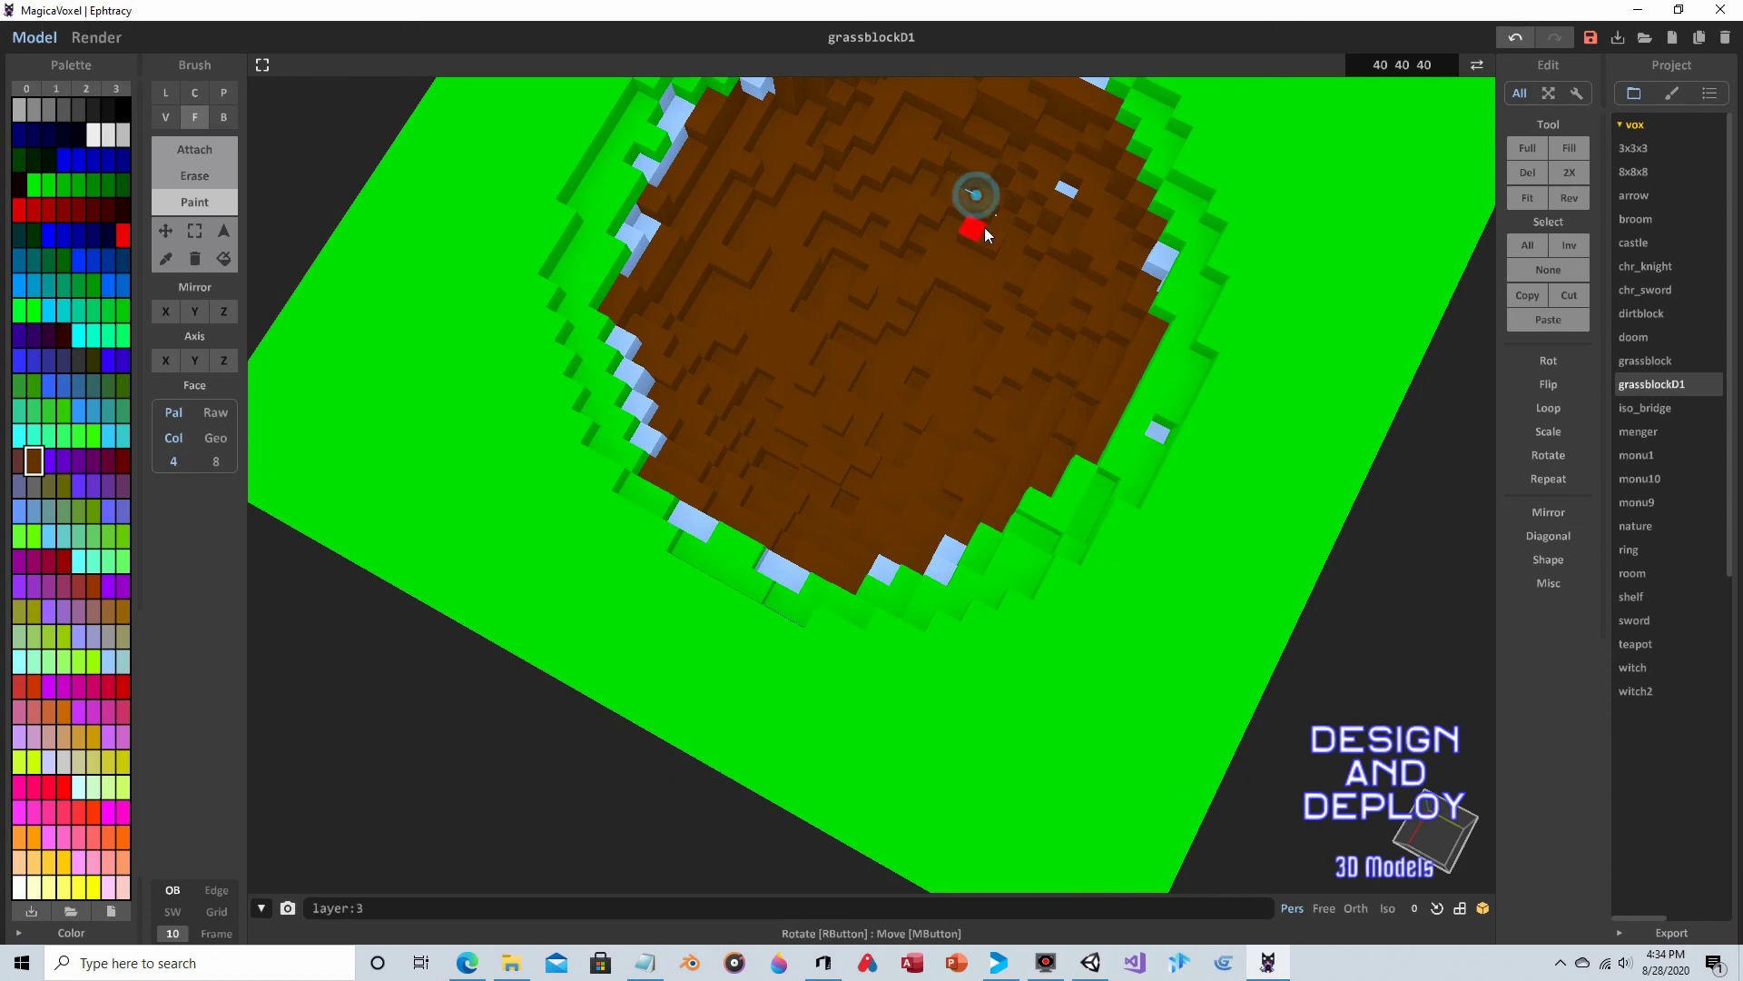
# - Paint the blue wall column, the adjoining upper wall steps and the leftover blue floor faces beside them brown
pyautogui.moveTo(1054, 194); pyautogui.dragTo(887, 222, button='right')
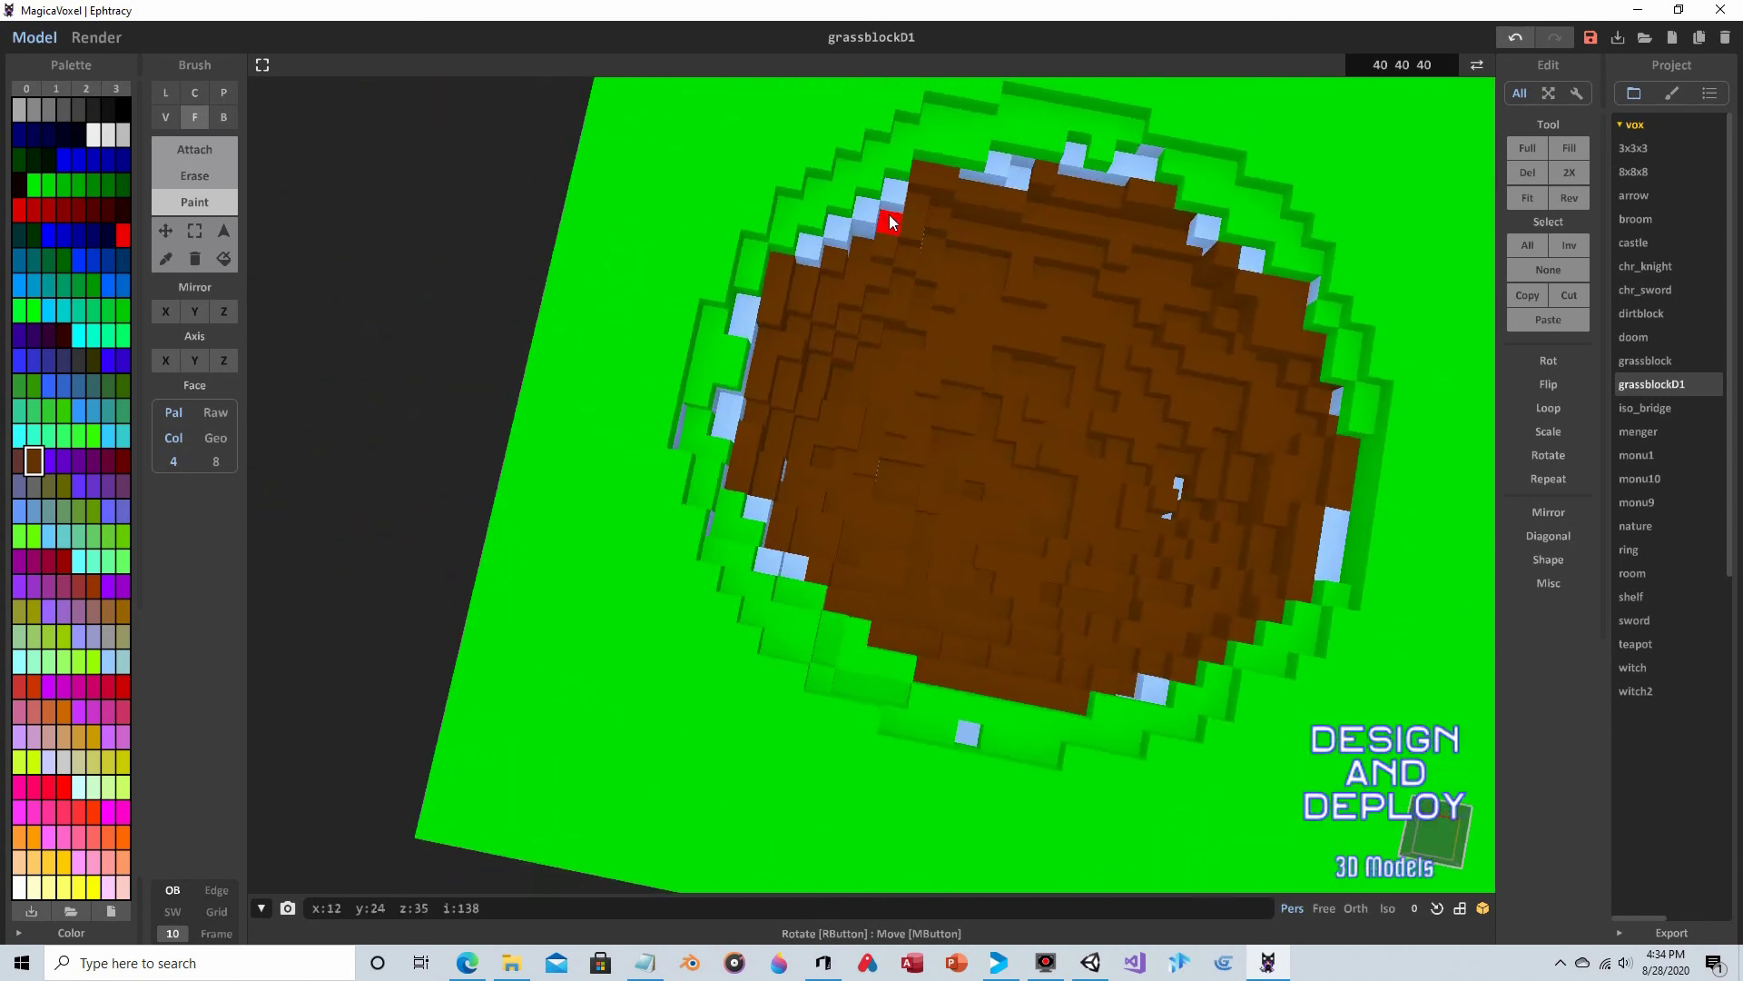
pyautogui.moveTo(1181, 486); pyautogui.dragTo(995, 420, button='right')
pyautogui.moveTo(978, 727); pyautogui.dragTo(836, 612, button='right')
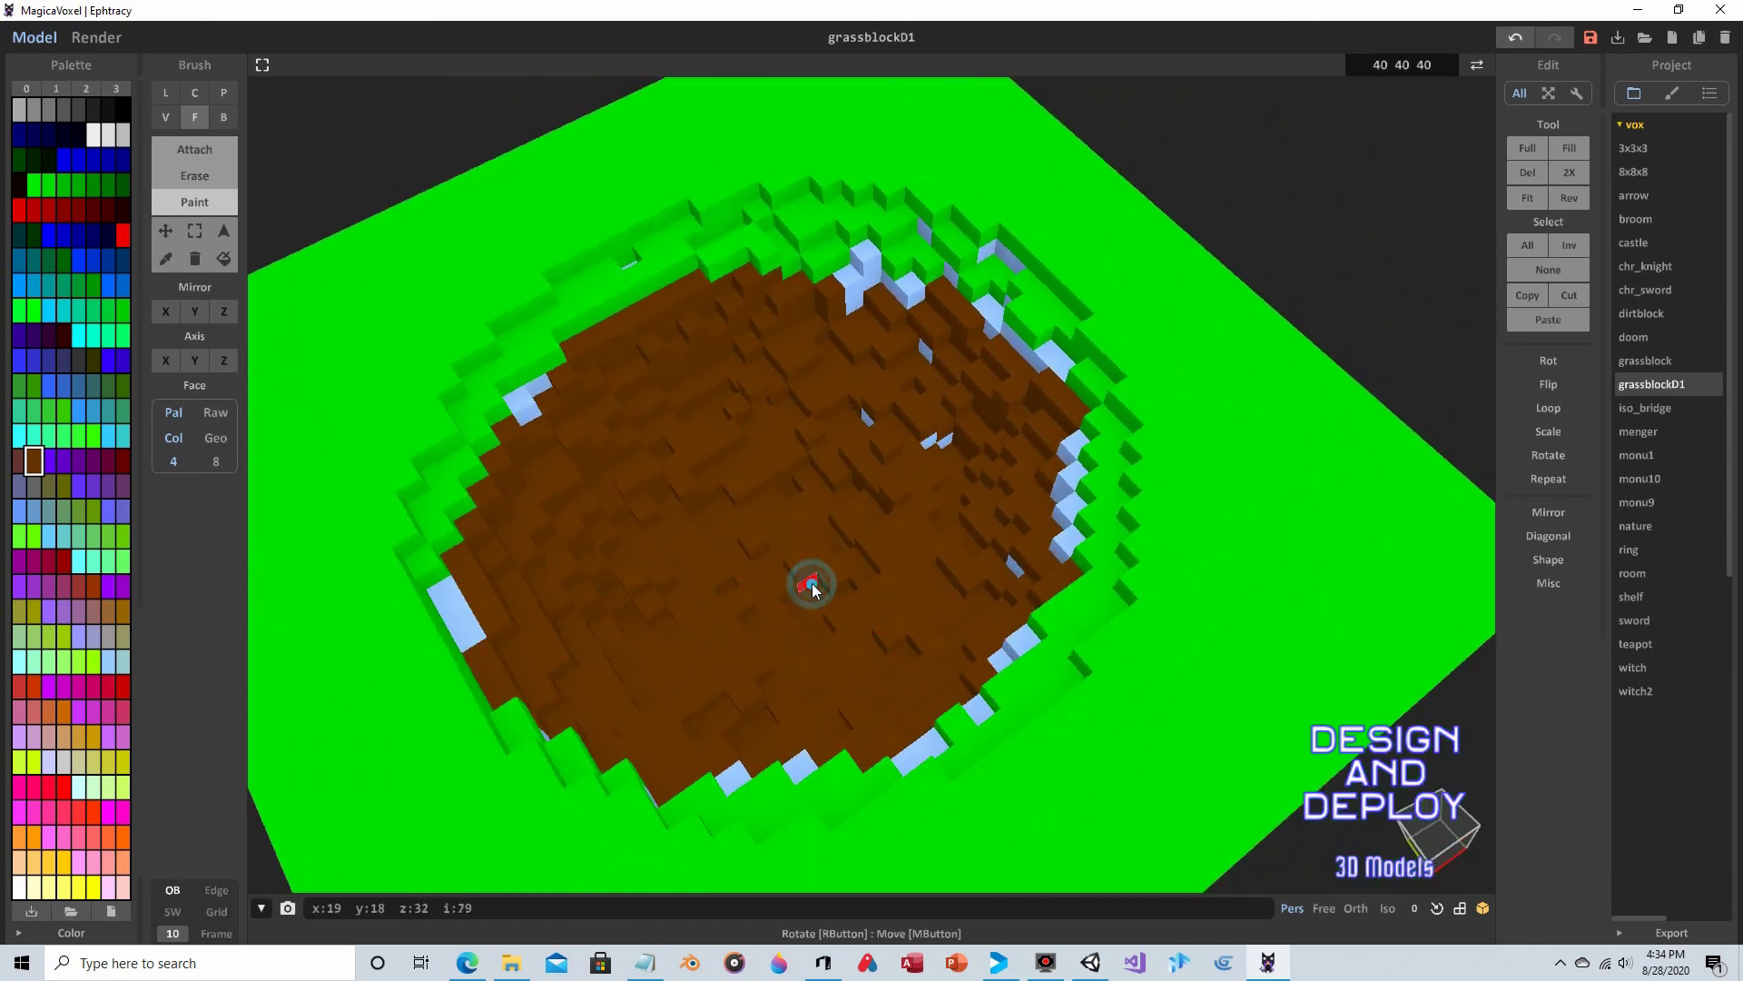
pyautogui.click(855, 303)
pyautogui.moveTo(886, 309)
pyautogui.mouseDown()
pyautogui.moveTo(921, 304)
pyautogui.moveTo(1026, 368)
pyautogui.mouseUp()
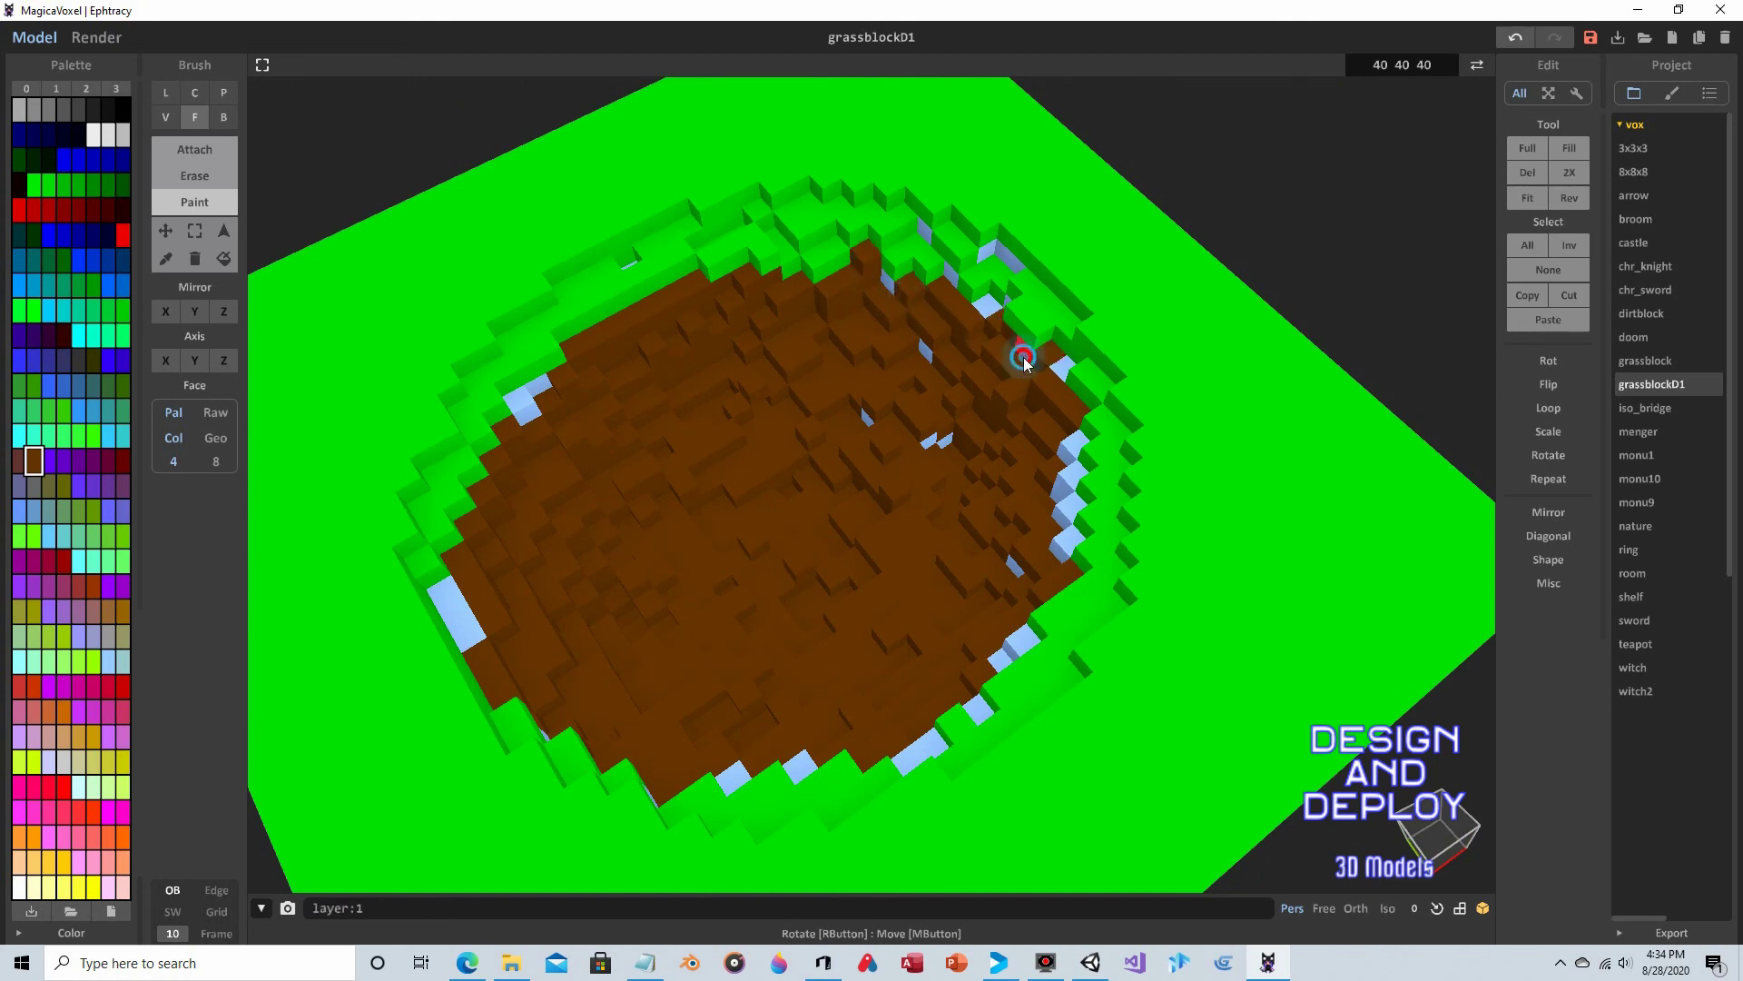
pyautogui.moveTo(1026, 371); pyautogui.dragTo(1081, 341, button='right')
pyautogui.click(1126, 363)
pyautogui.click(1101, 418)
pyautogui.click(870, 329)
pyautogui.click(874, 399)
# - Paint the tall blue wall patch and the leftover blue blocks just below the green rim brown
pyautogui.moveTo(1002, 374)
pyautogui.mouseDown(button='right')
pyautogui.moveTo(908, 405)
pyautogui.moveTo(935, 442)
pyautogui.mouseUp(button='right')
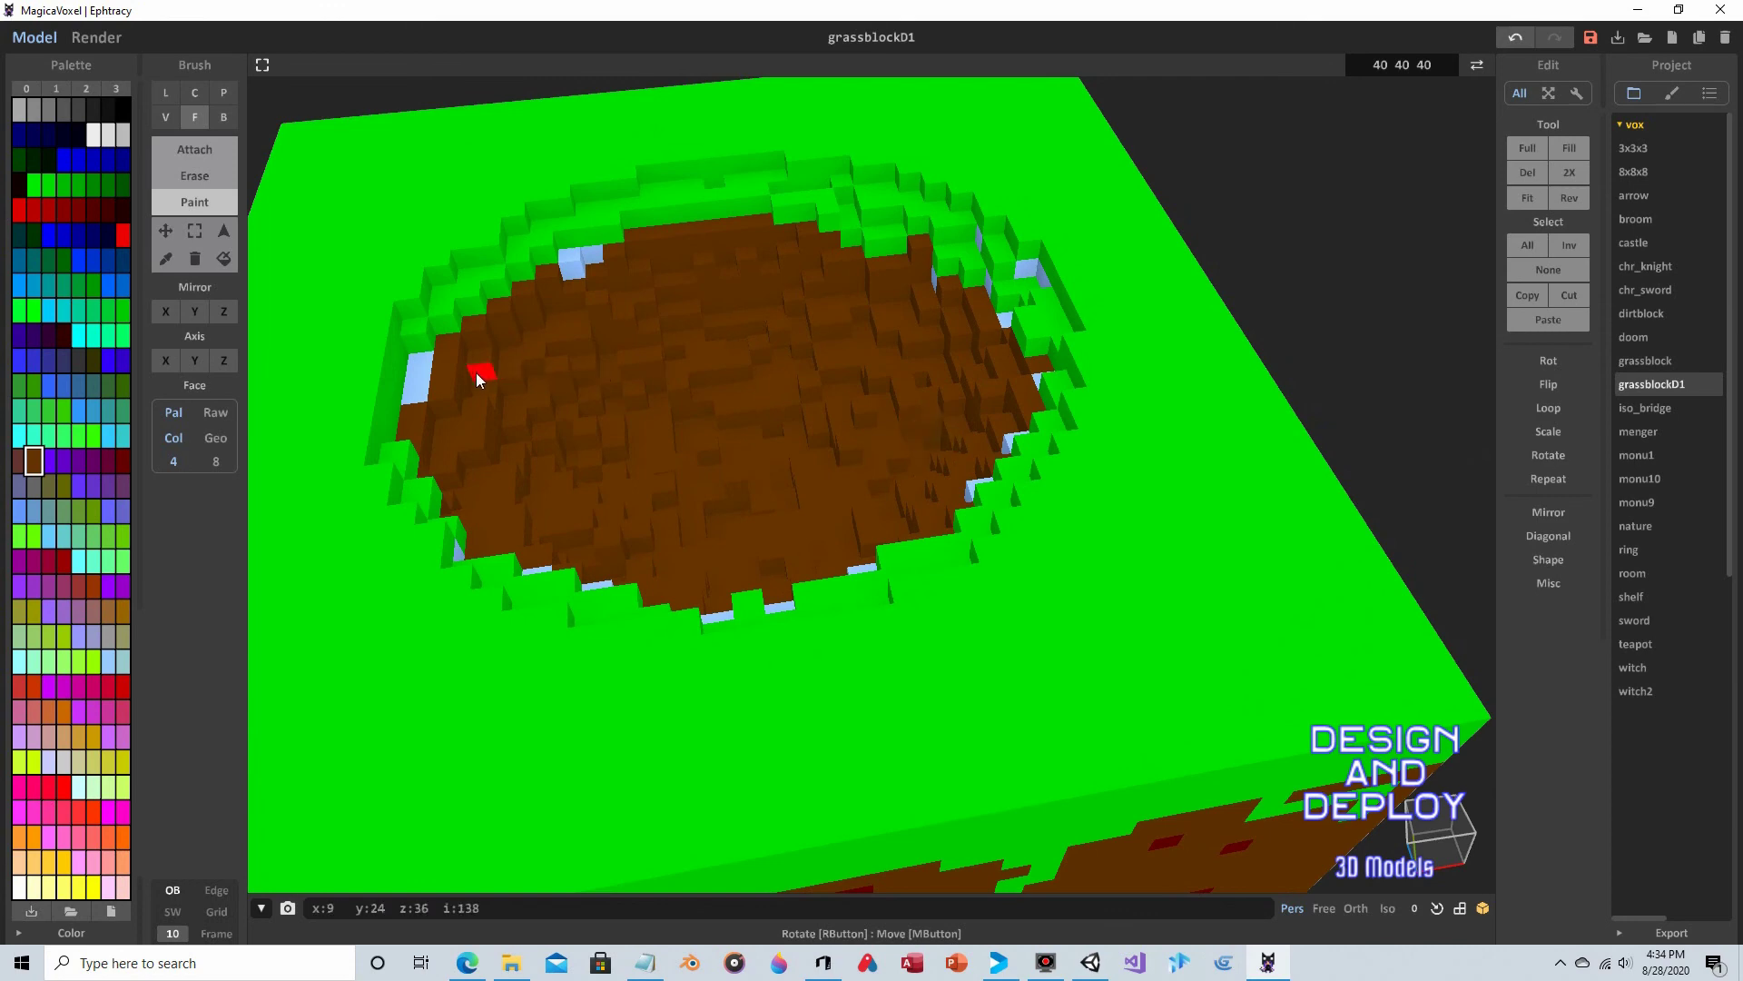
pyautogui.click(424, 382)
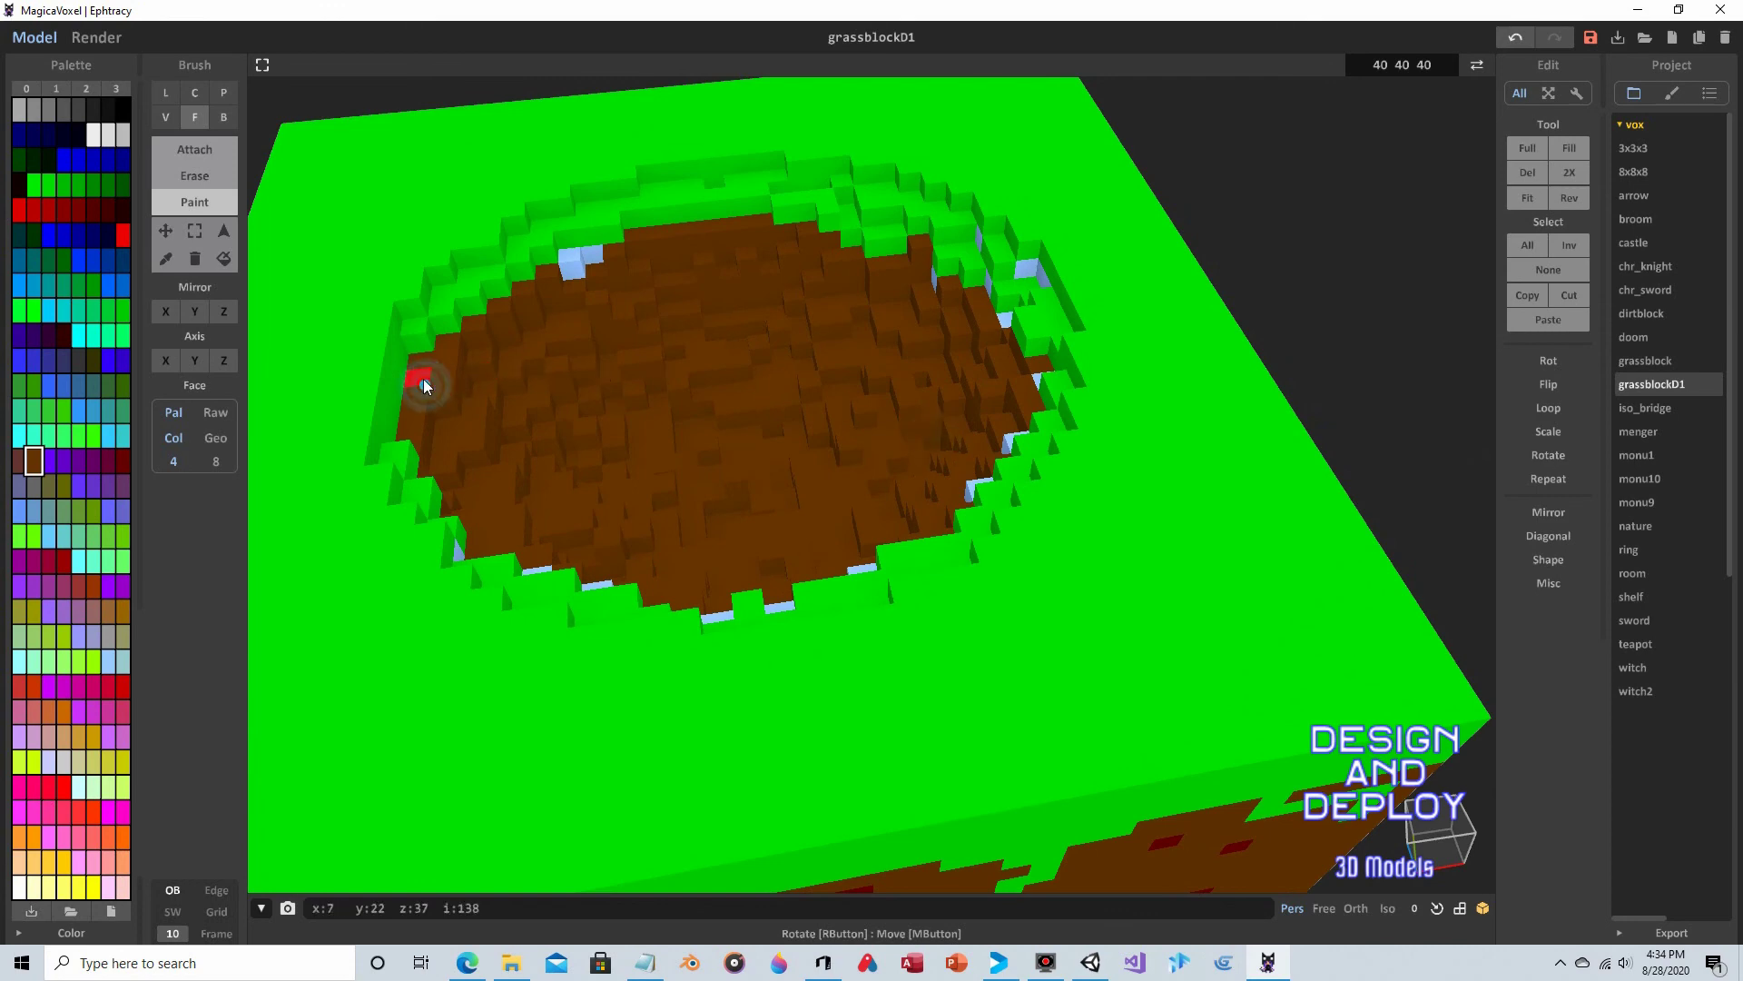
pyautogui.moveTo(596, 270); pyautogui.dragTo(839, 266, button='right')
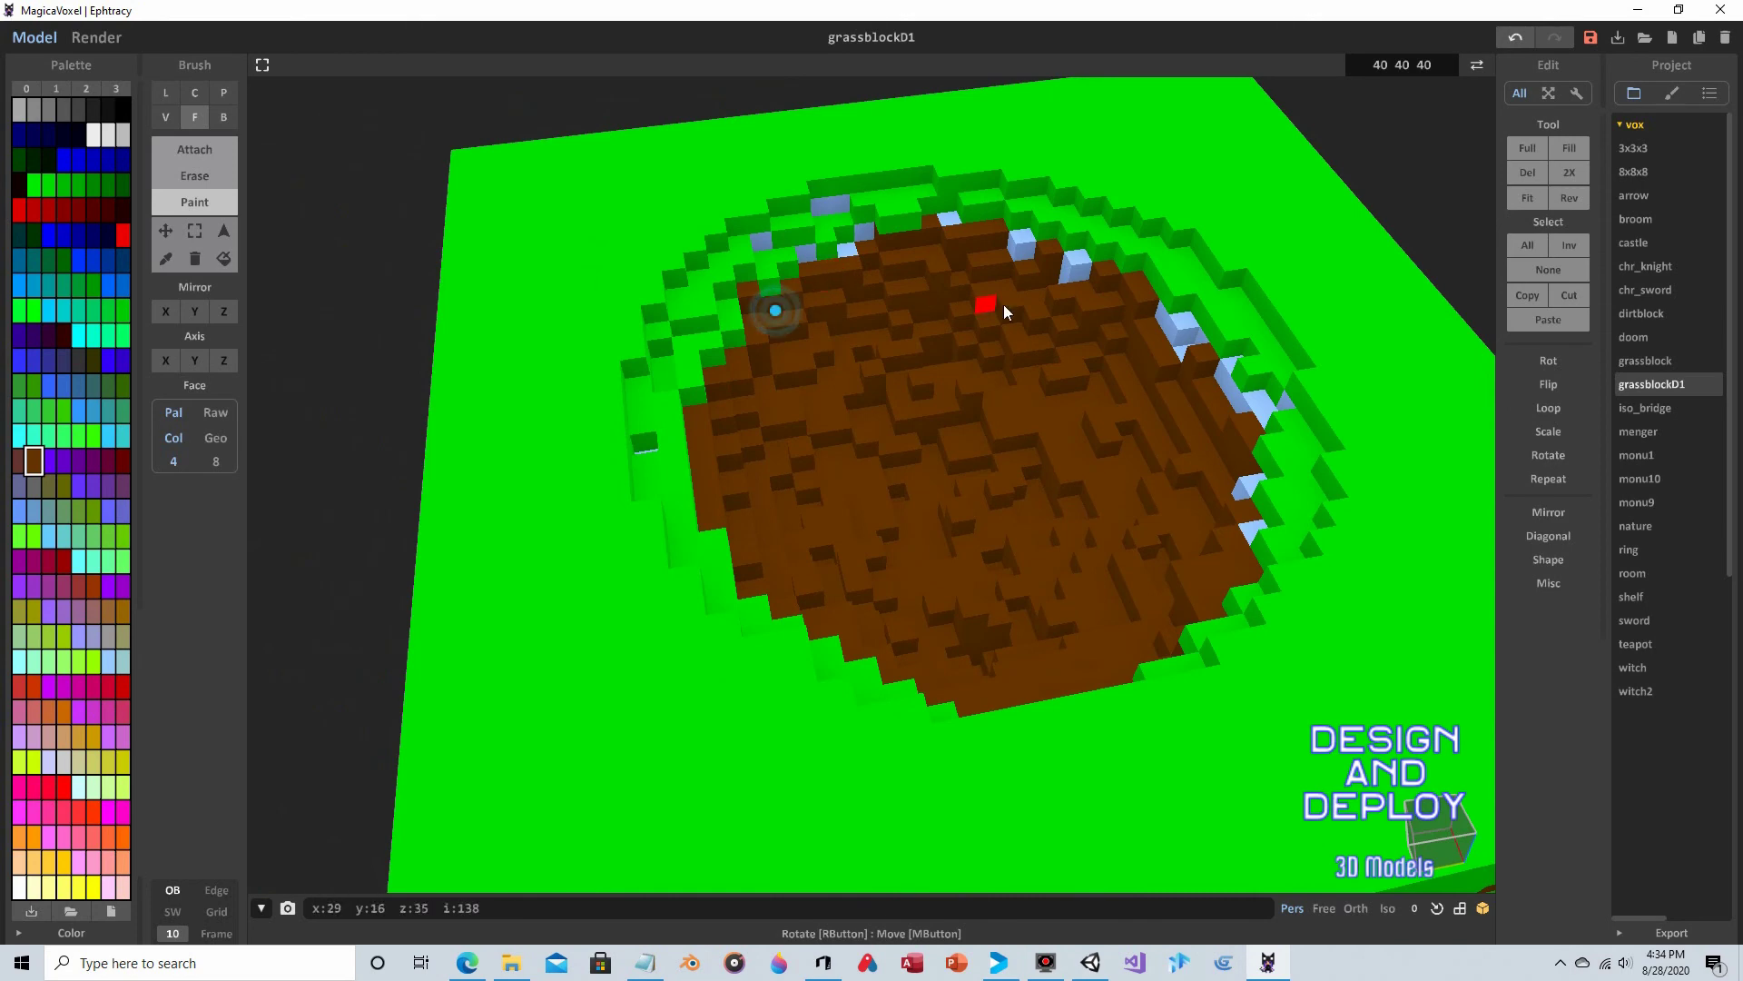
pyautogui.click(1072, 273)
pyautogui.moveTo(1027, 258); pyautogui.dragTo(1055, 216, button='right')
pyautogui.moveTo(1045, 202)
pyautogui.mouseDown()
pyautogui.moveTo(1023, 183)
pyautogui.moveTo(1210, 249)
pyautogui.moveTo(1166, 295)
pyautogui.mouseUp()
pyautogui.moveTo(1165, 296)
pyautogui.mouseDown(button='right')
pyautogui.moveTo(1121, 345)
pyautogui.moveTo(927, 263)
pyautogui.mouseUp(button='right')
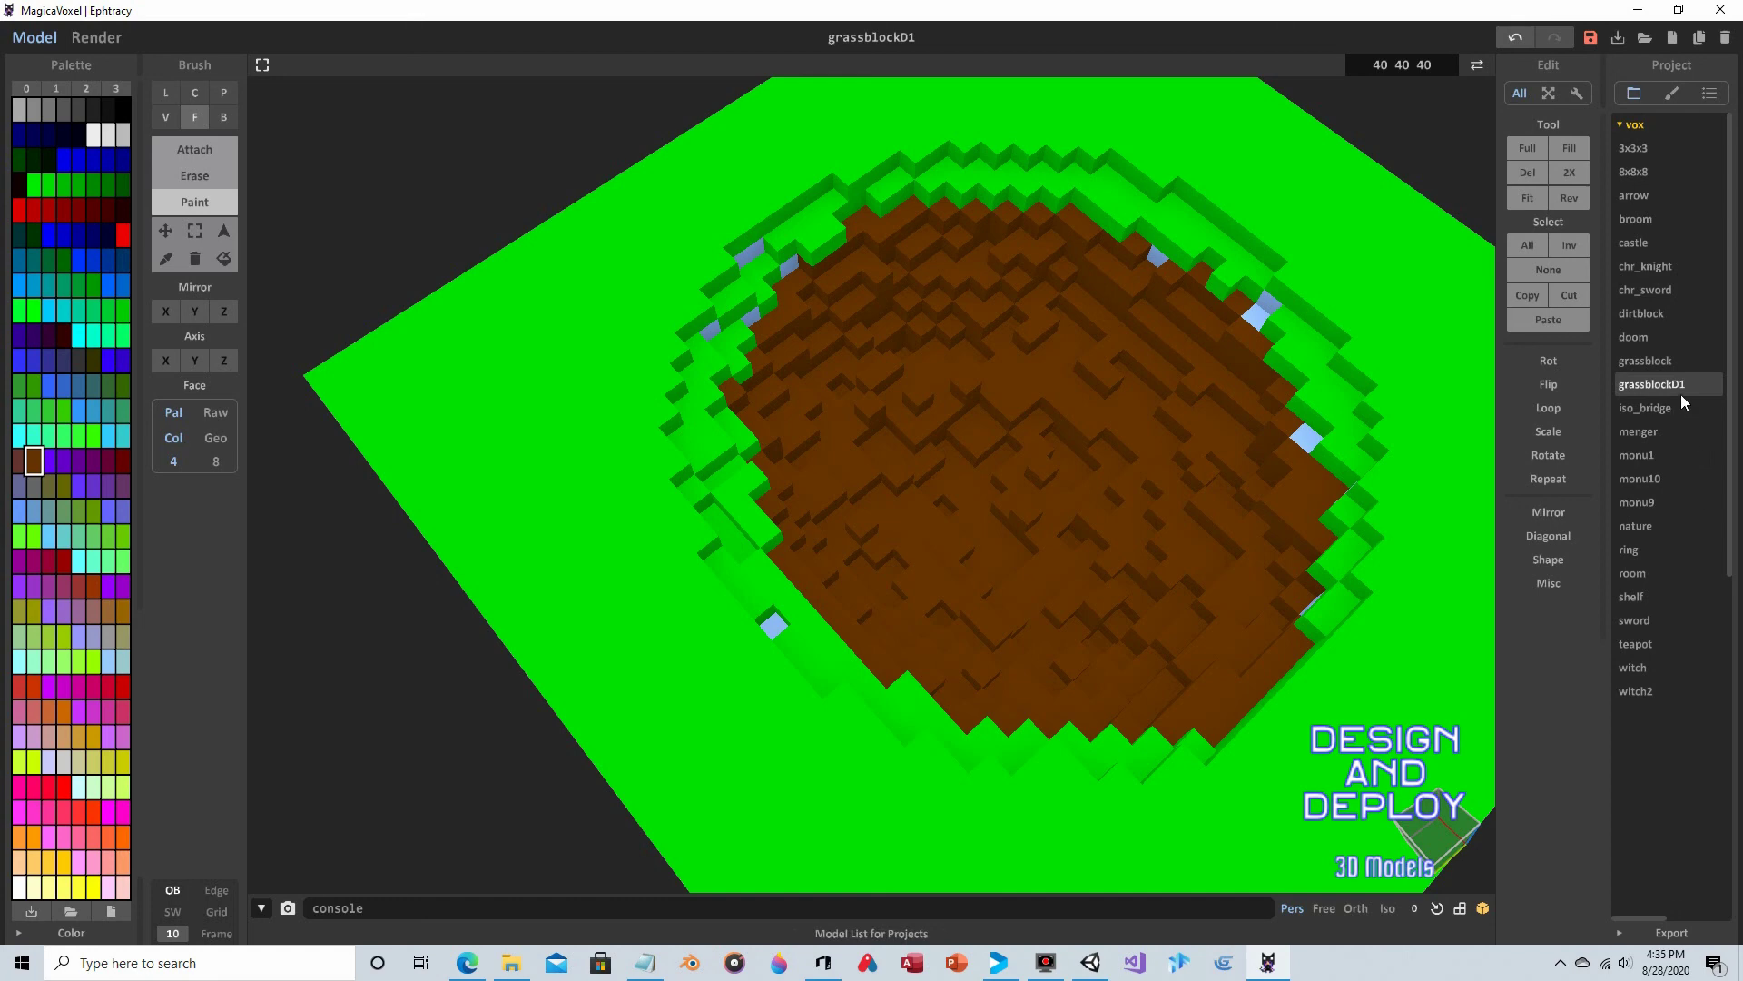
# - Sample the green from the block's top and attach single green voxels over blue patches on the crater's rim with the Voxel brush
pyautogui.moveTo(1382, 400); pyautogui.dragTo(1234, 373, button='right')
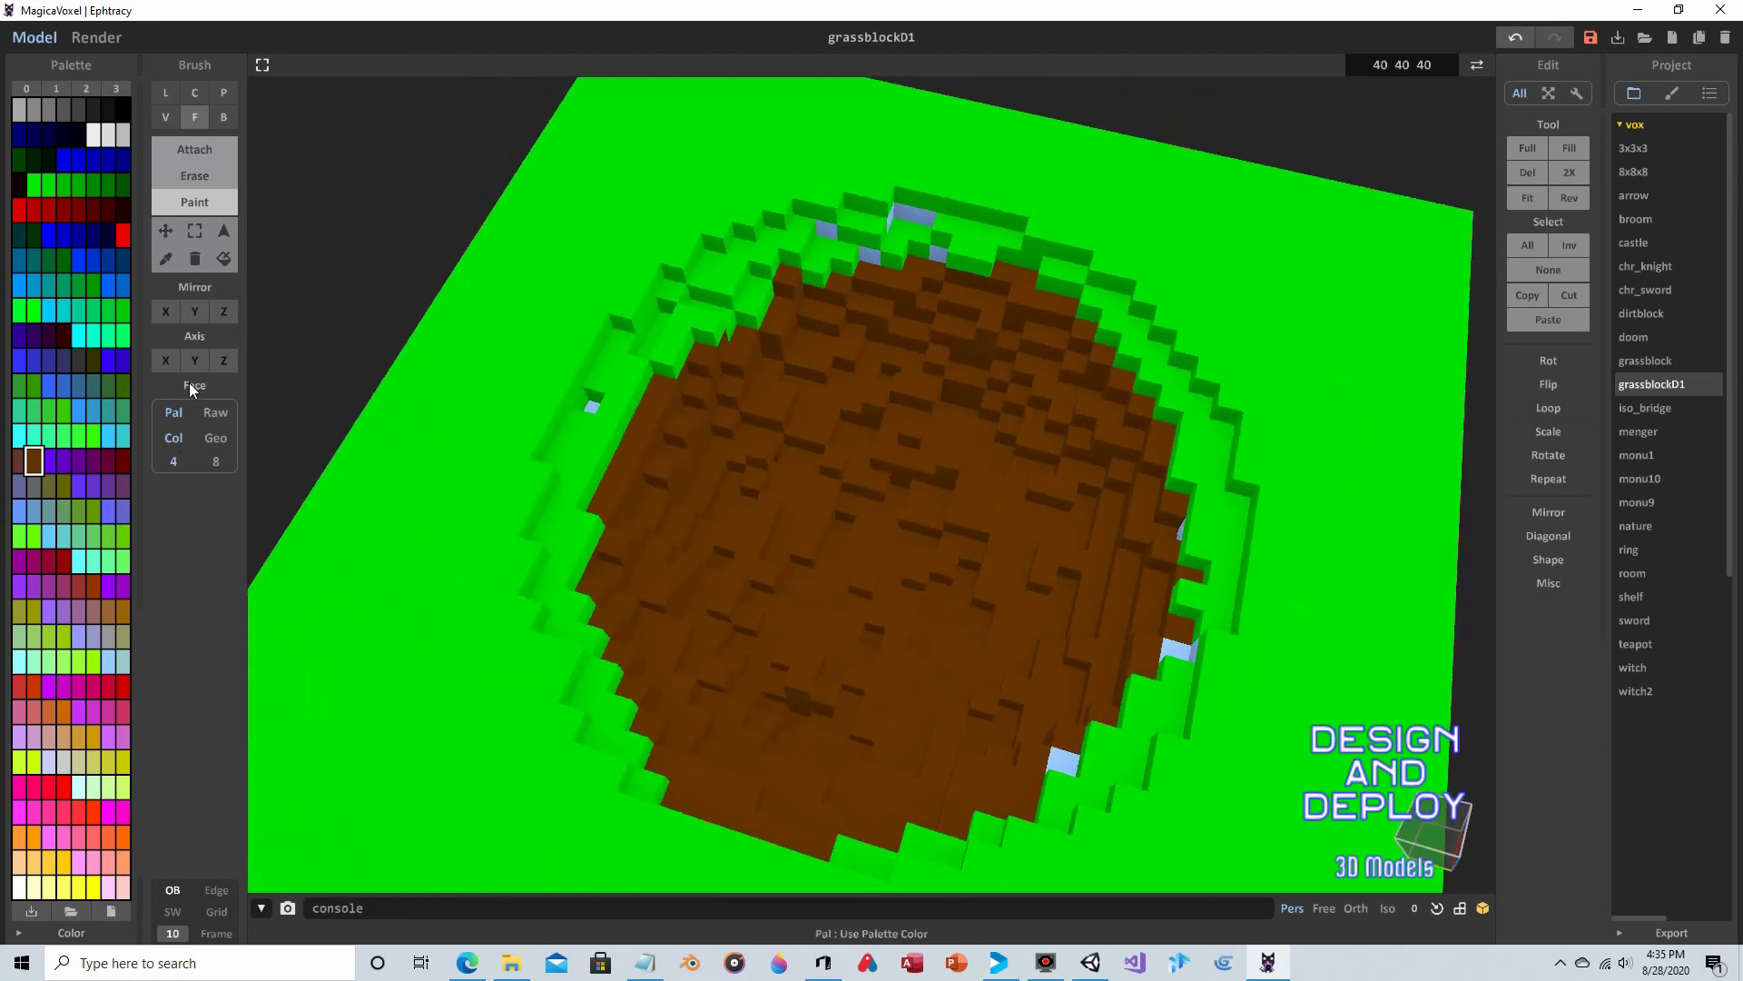
pyautogui.click(165, 259)
pyautogui.click(431, 404)
pyautogui.moveTo(438, 400)
pyautogui.mouseDown(button='right')
pyautogui.moveTo(423, 296)
pyautogui.moveTo(382, 264)
pyautogui.mouseUp(button='right')
pyautogui.click(176, 117)
pyautogui.click(648, 607)
pyautogui.moveTo(650, 601); pyautogui.dragTo(885, 516, button='right')
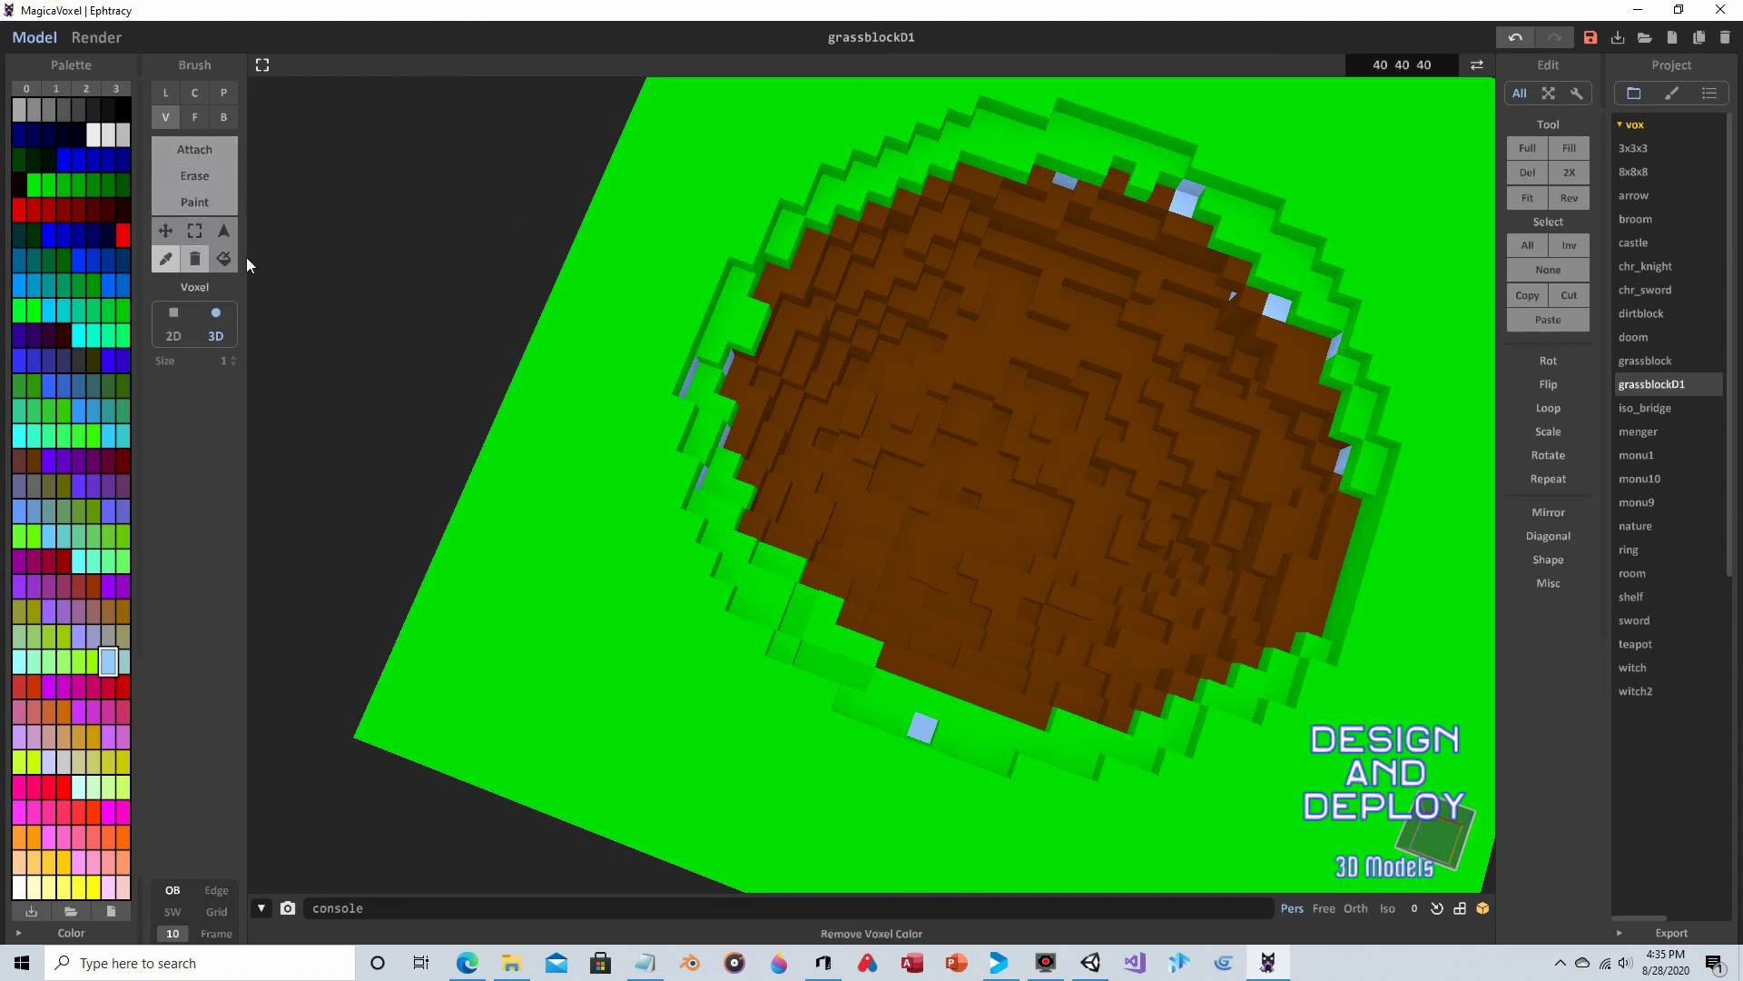
pyautogui.keyDown('alt'); pyautogui.click(586, 300); pyautogui.keyUp('alt')
pyautogui.click(219, 152)
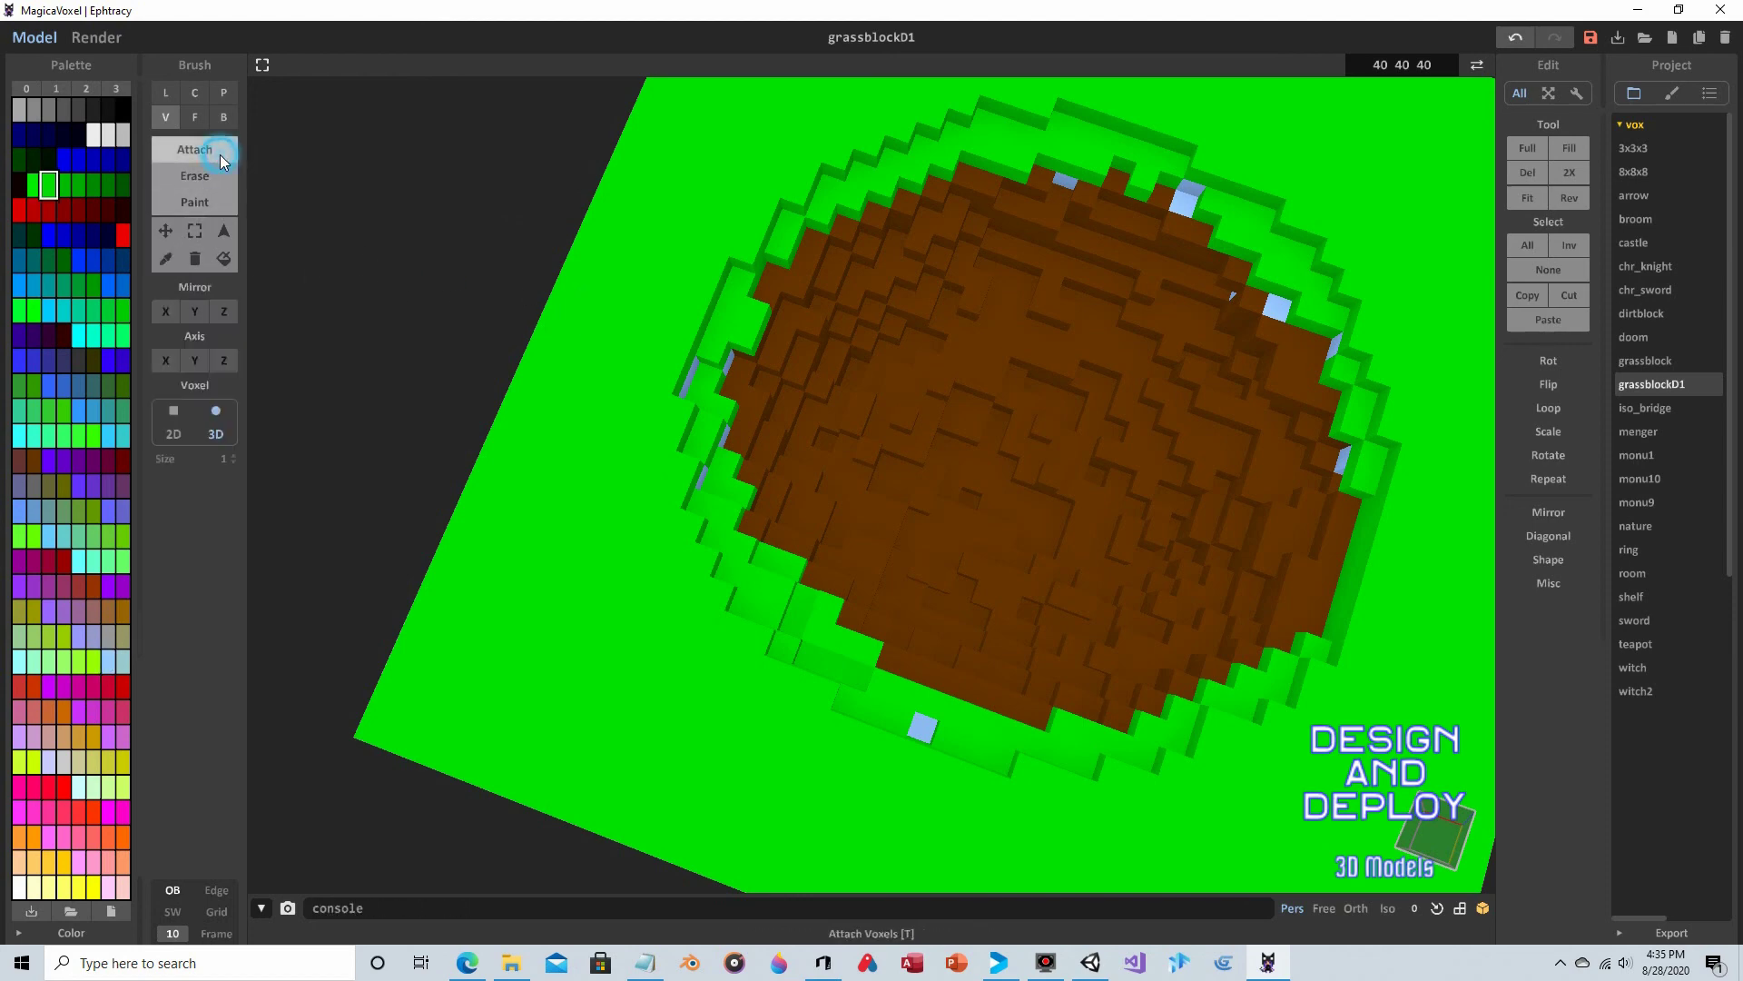
pyautogui.click(928, 733)
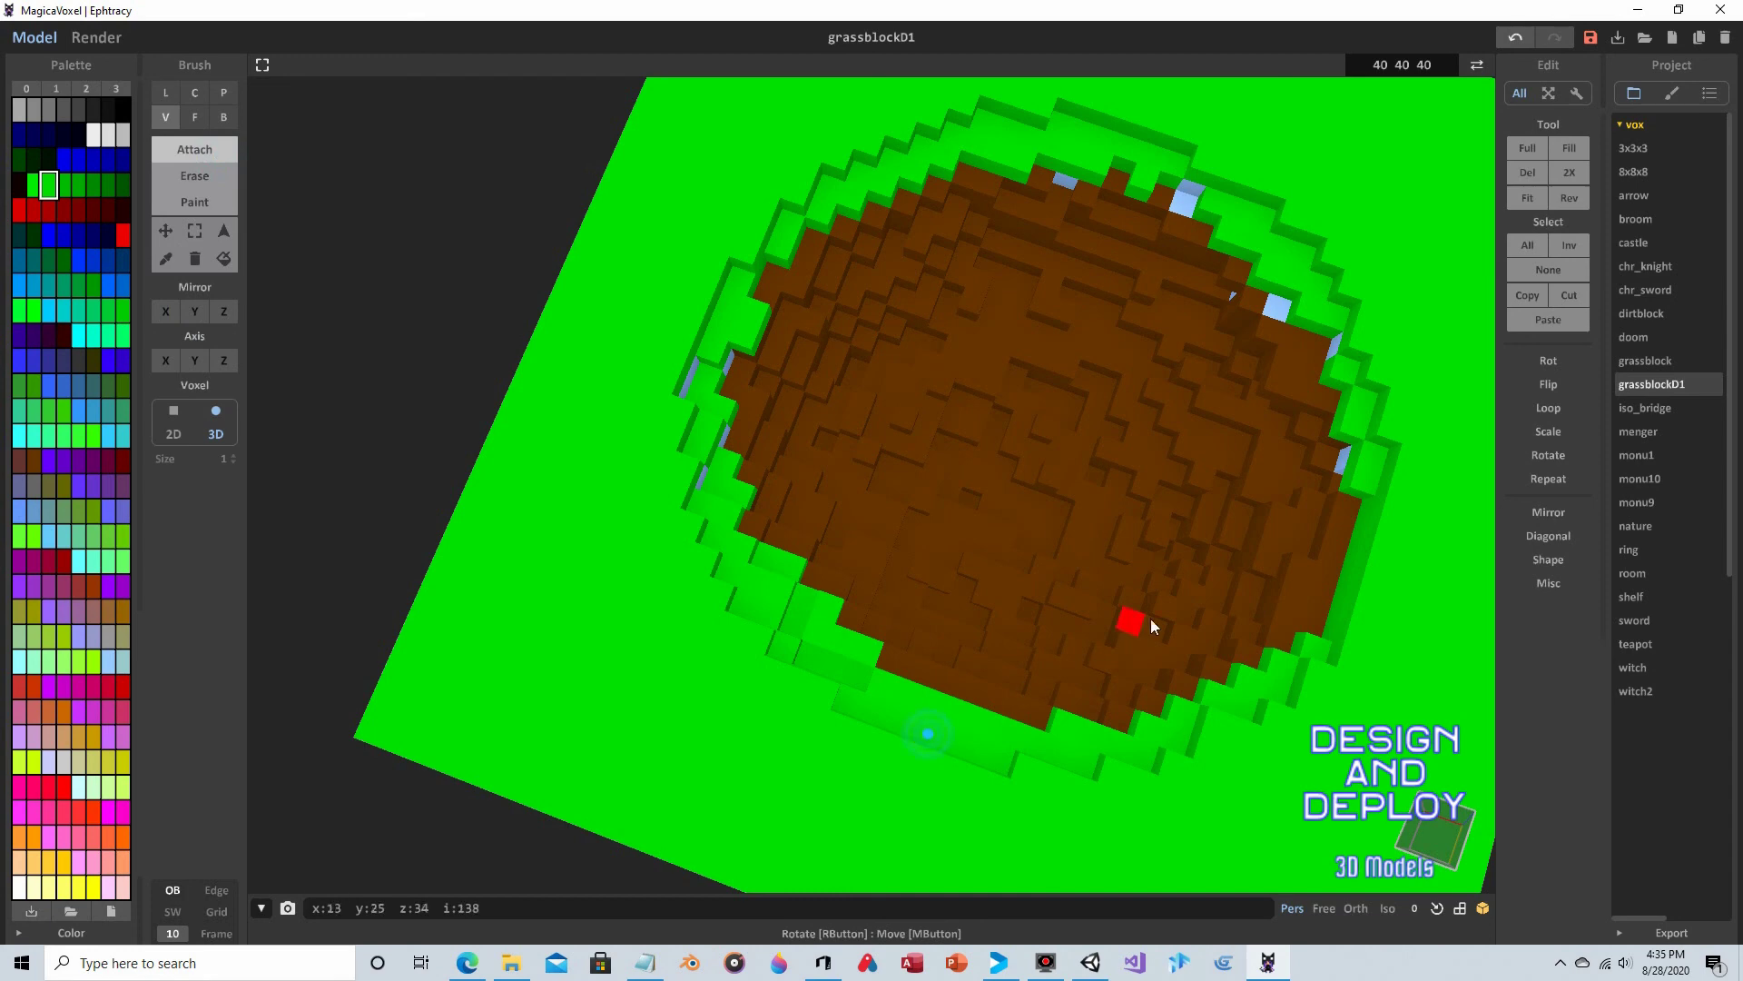
pyautogui.click(1185, 209)
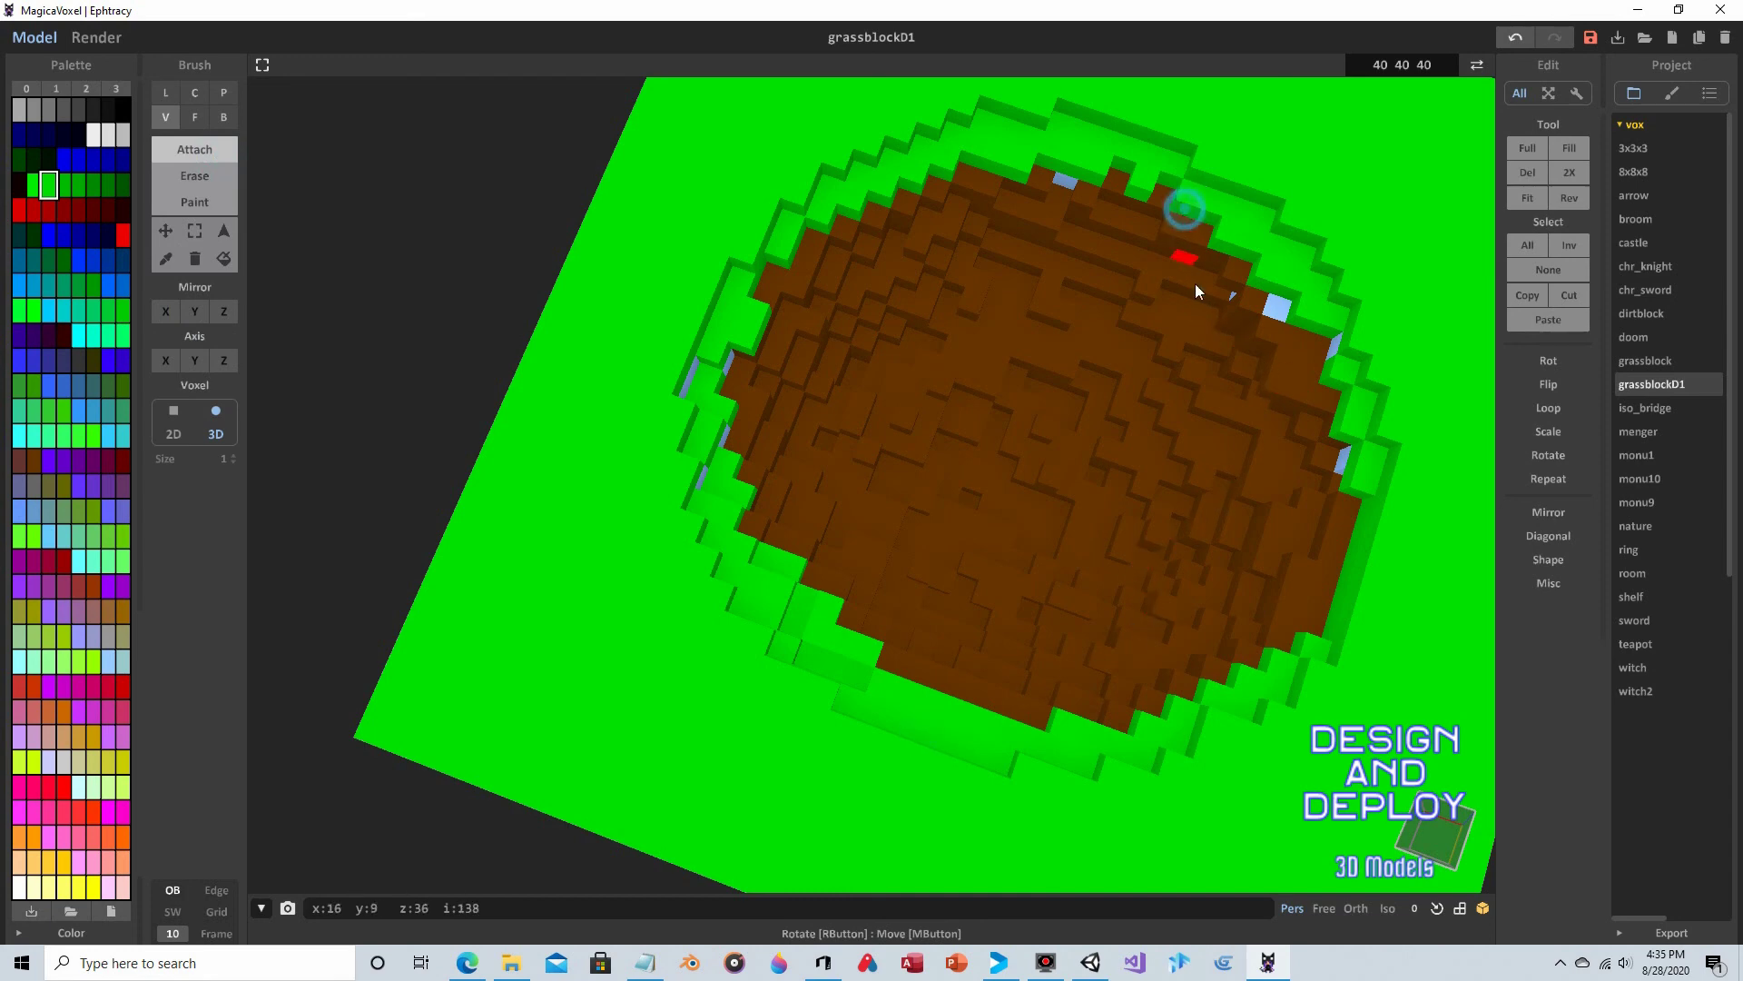
pyautogui.moveTo(1280, 362); pyautogui.dragTo(1224, 147, button='right')
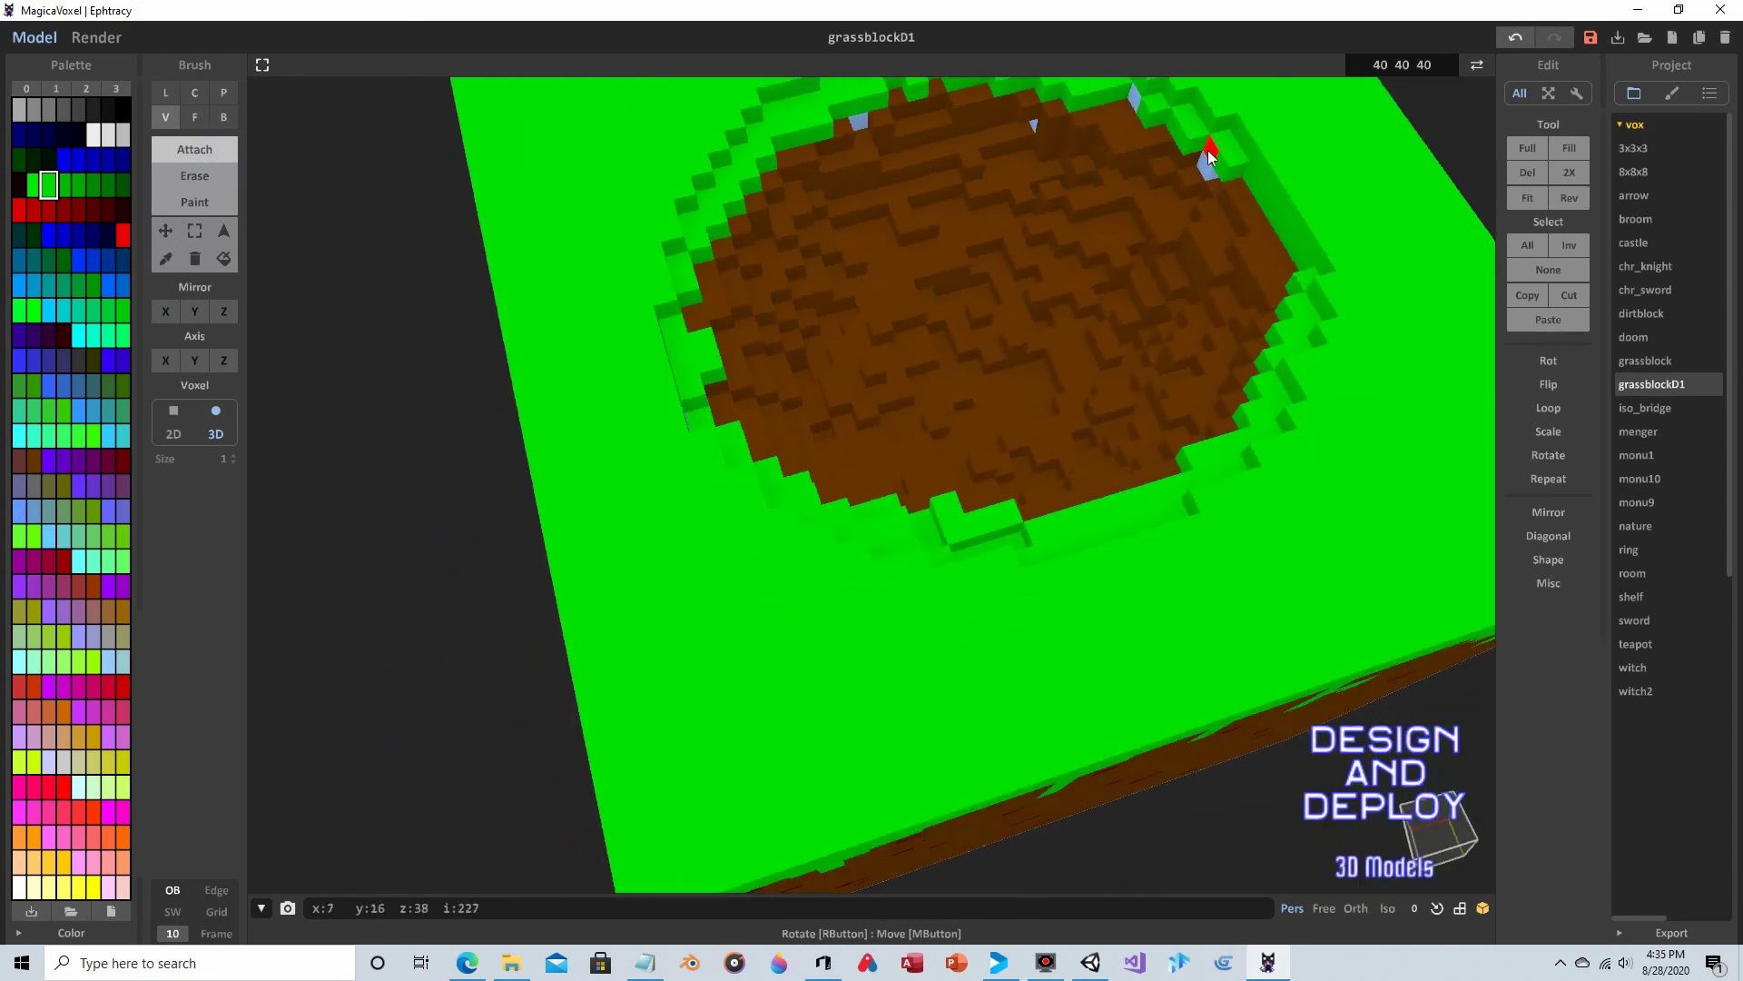
pyautogui.moveTo(939, 189); pyautogui.dragTo(1026, 195, button='right')
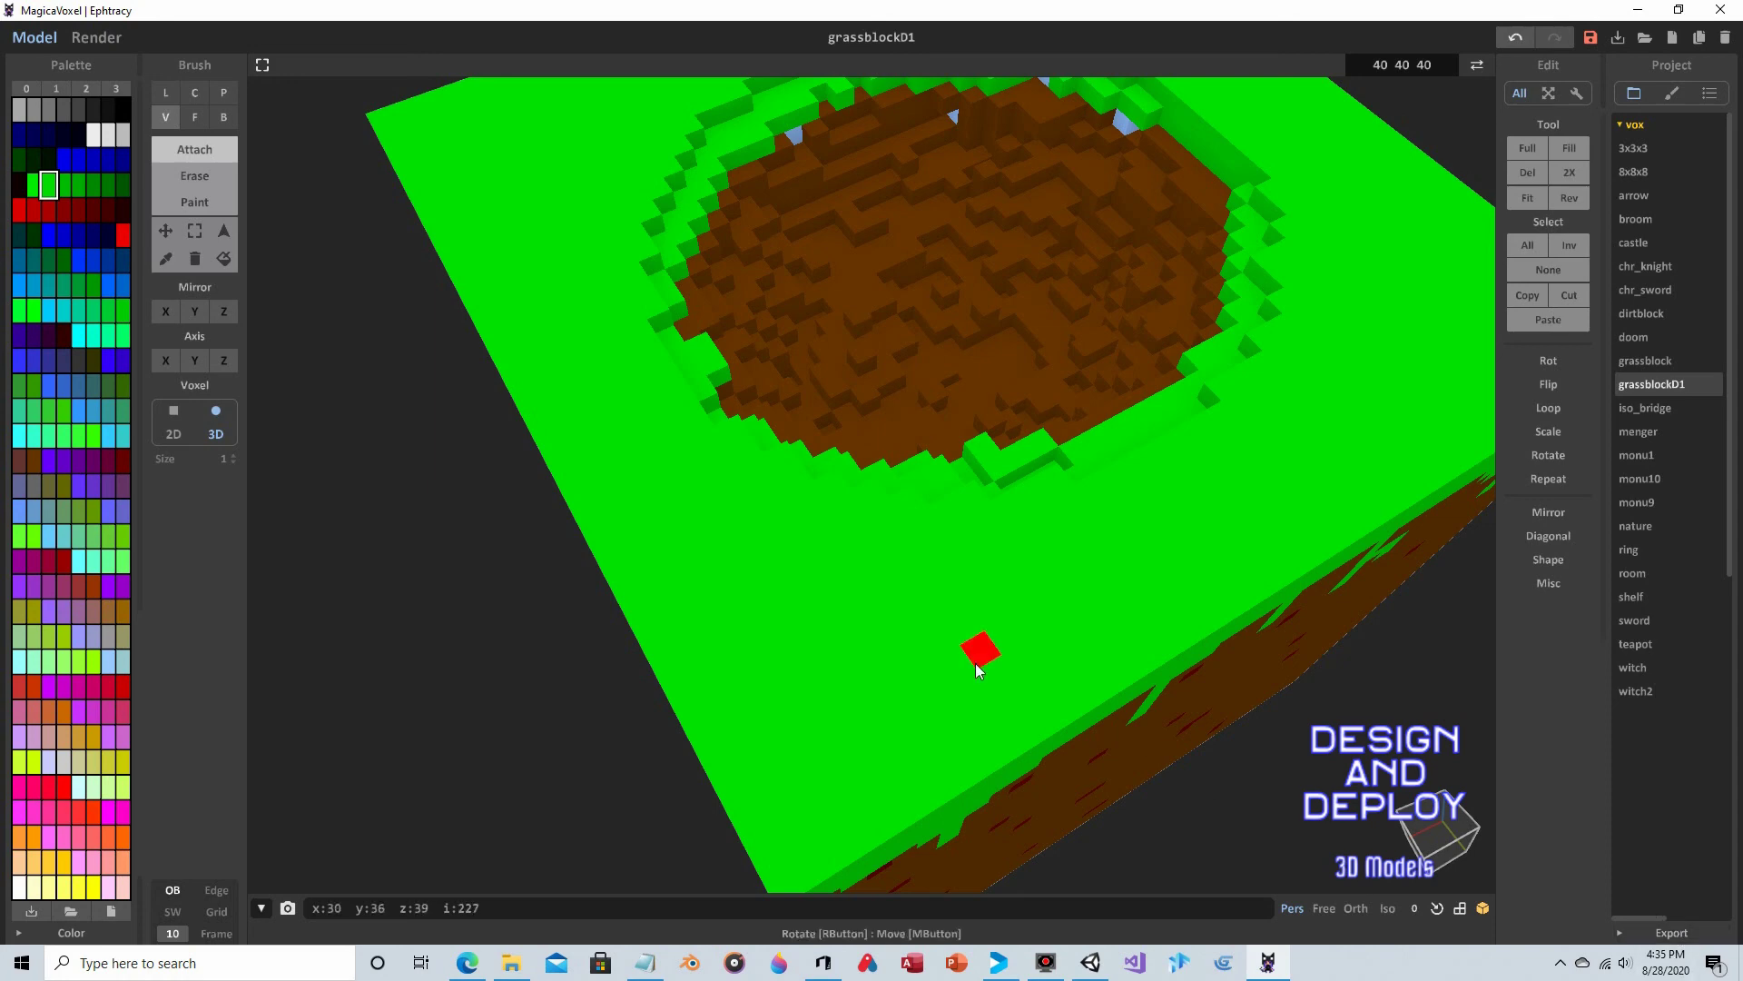
pyautogui.moveTo(979, 670); pyautogui.dragTo(1159, 475, button='right')
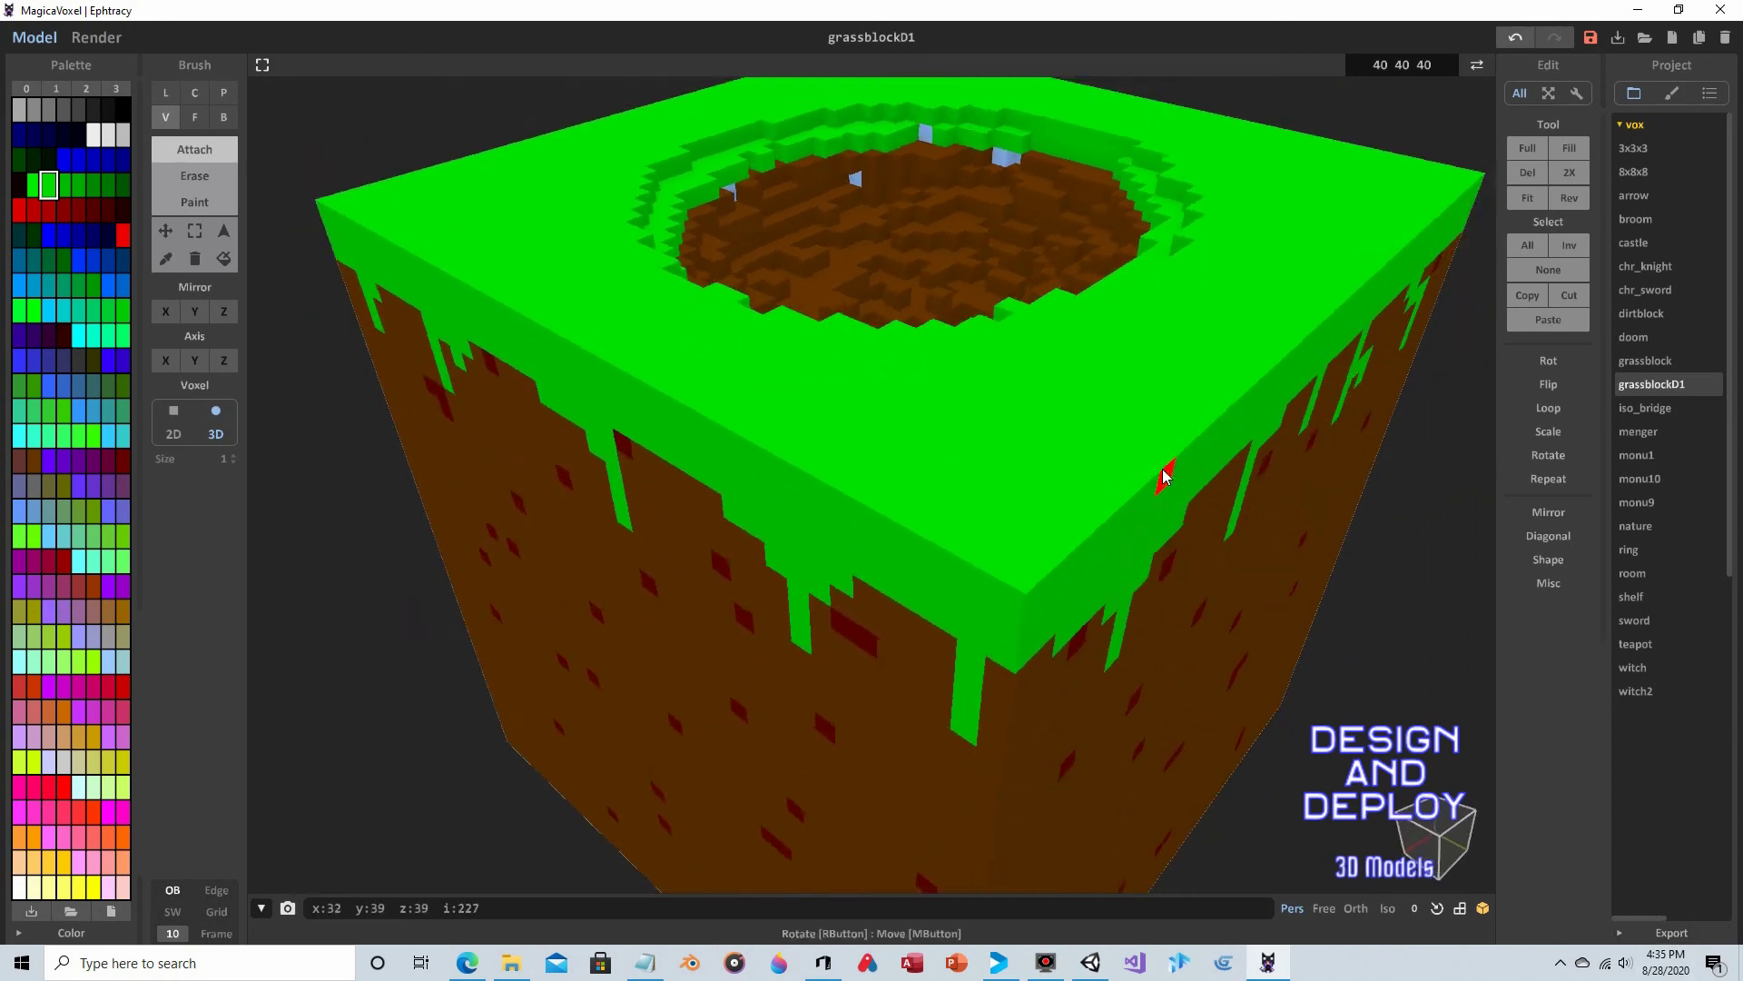
pyautogui.scroll(-2, 1165, 474)
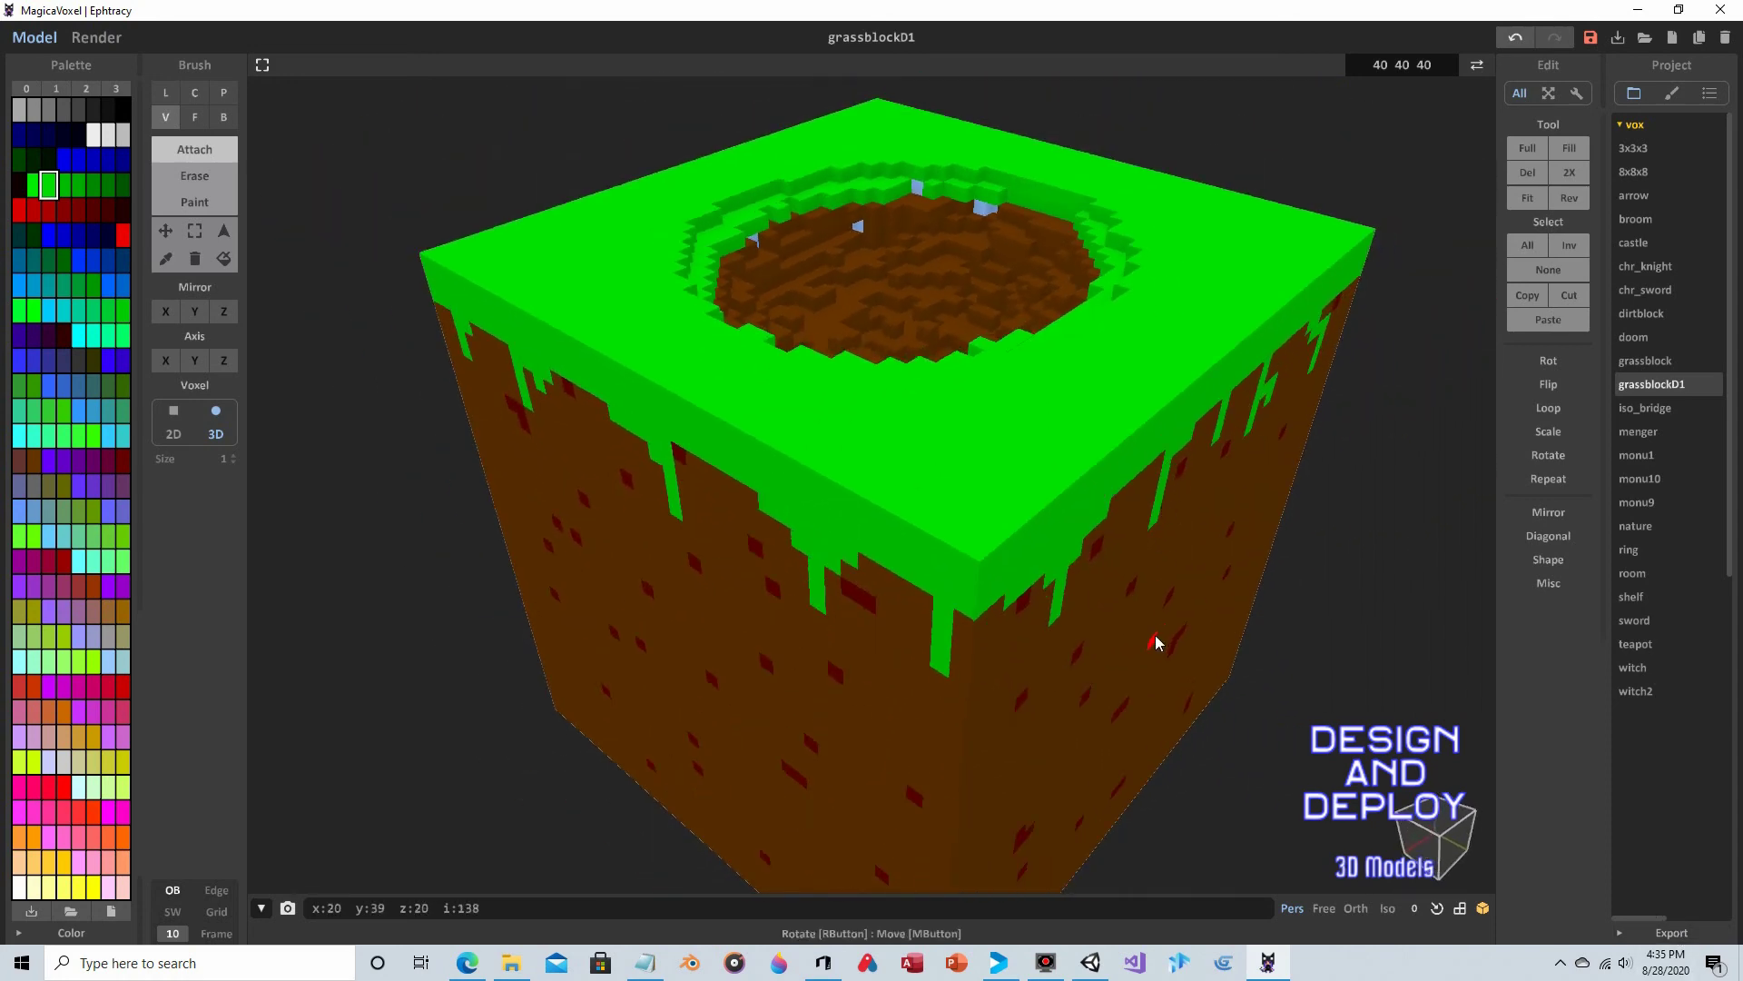